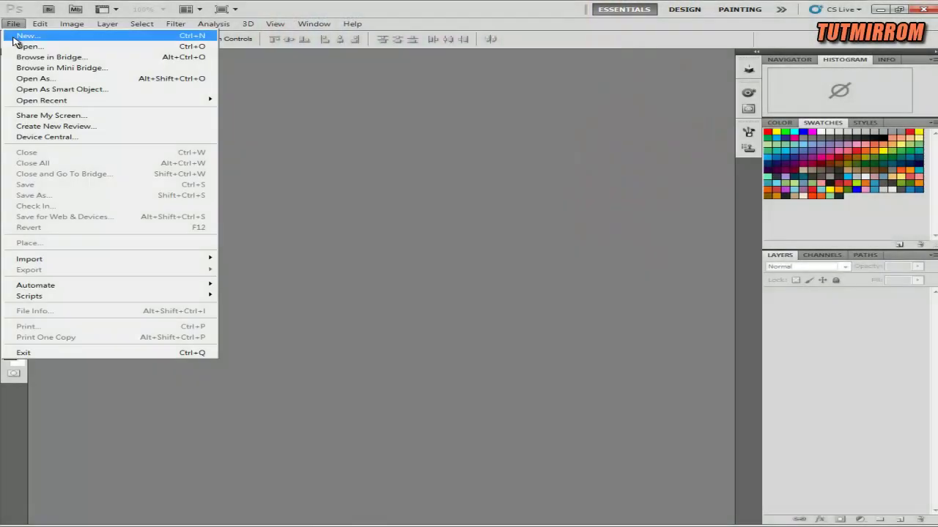
Step: Create a new 1200 × 1400 px document and add the first vertical guide
click(18, 40)
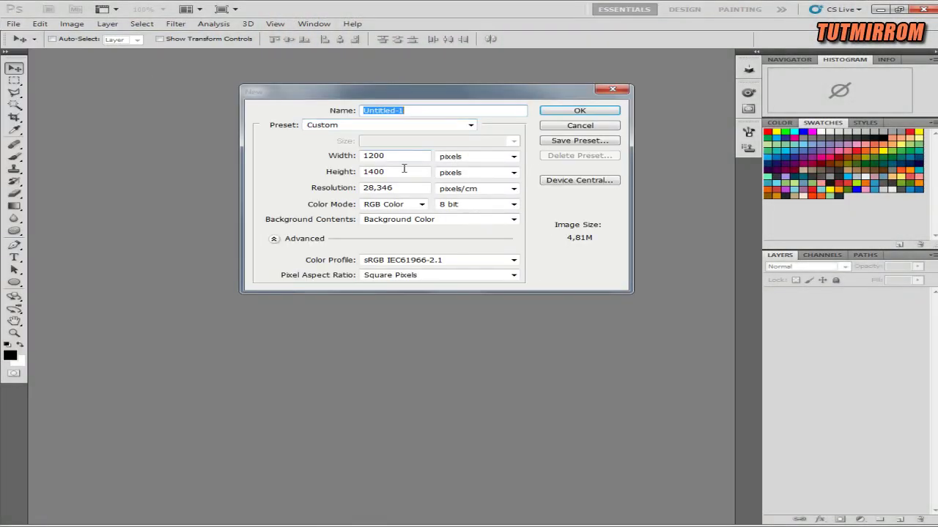
click(579, 110)
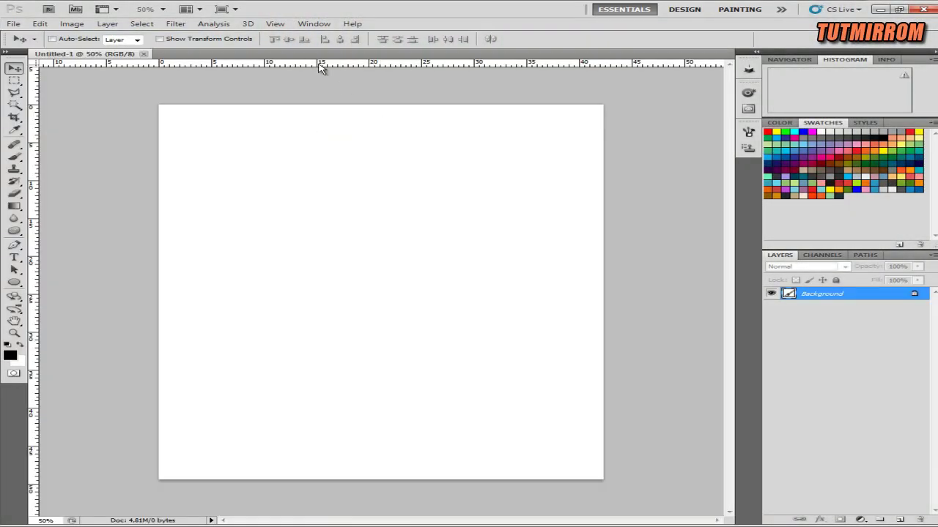
click(274, 24)
click(296, 268)
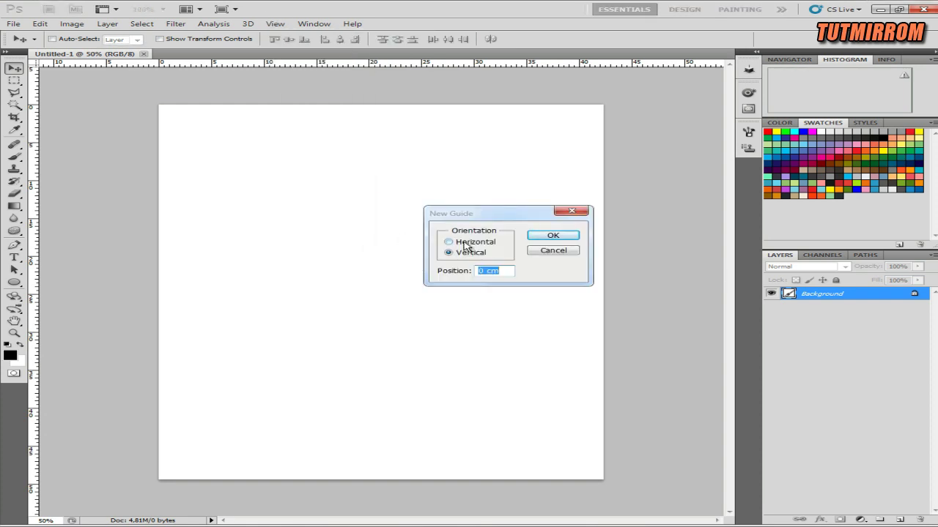
key(Return)
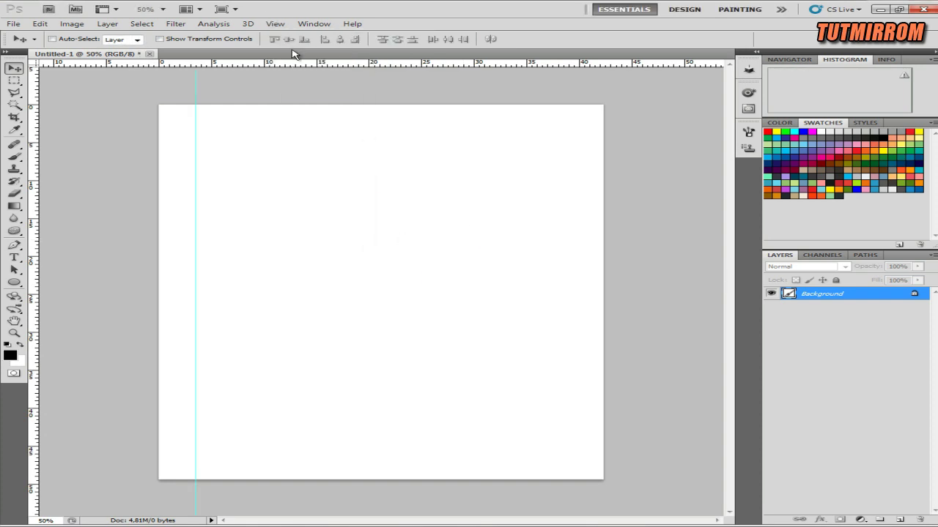
Step: Add a second vertical guide, fit the page on screen and show the grid
click(275, 24)
click(308, 268)
text(1100p)
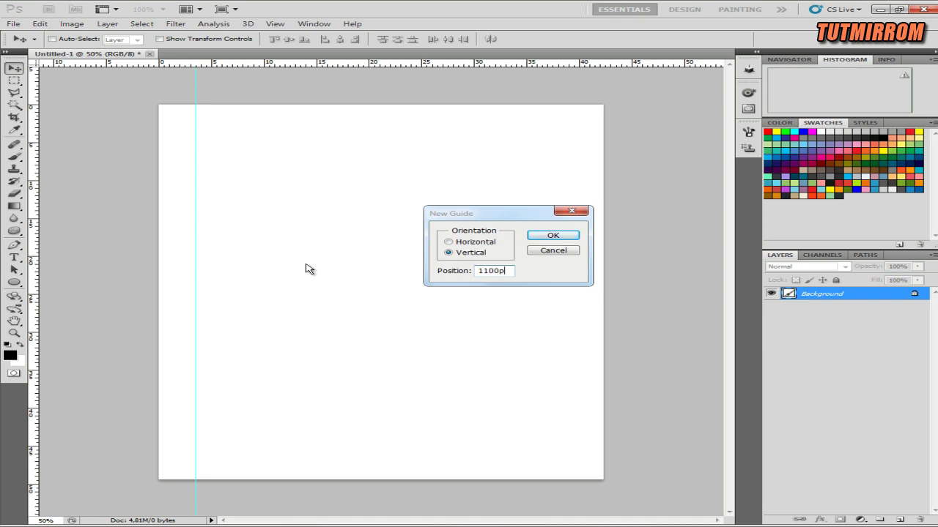
key(Return)
key(ctrl+0)
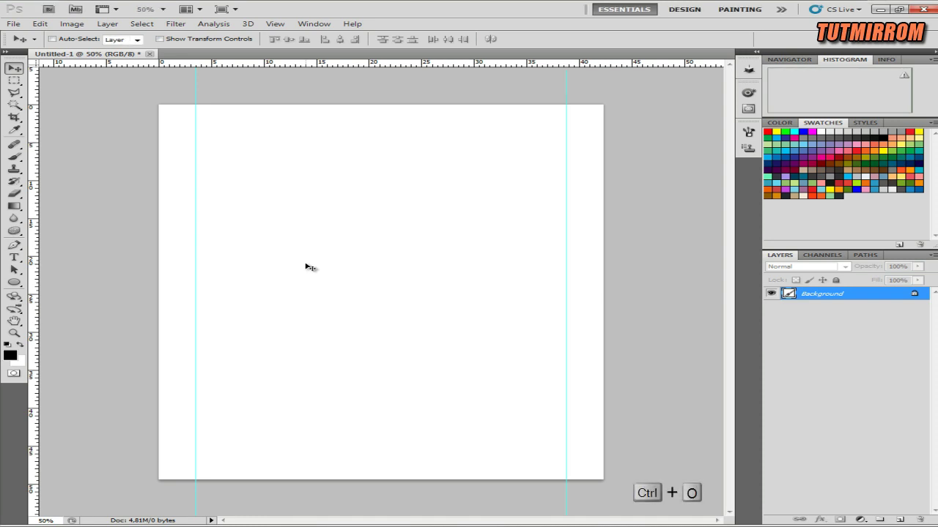
click(275, 23)
click(532, 222)
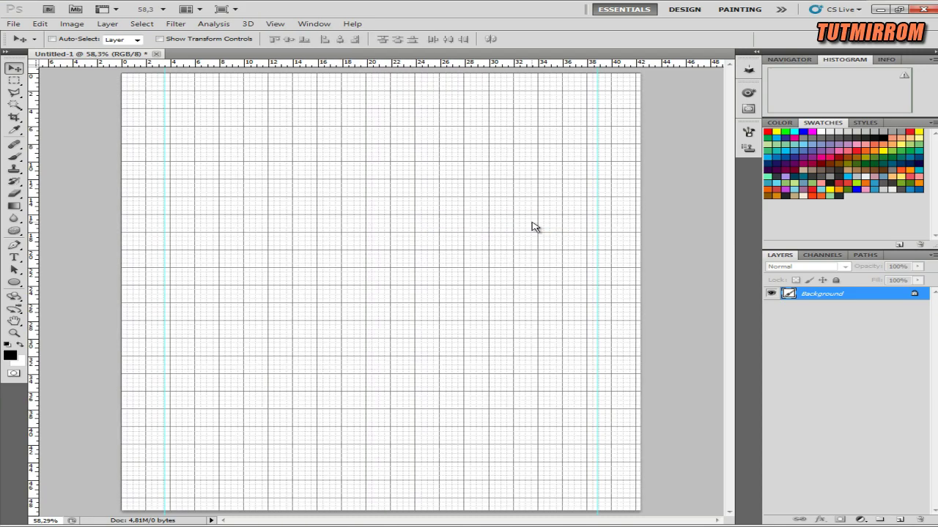
Step: Check the page at actual pixel size, then fit it back in the window
click(14, 333)
click(356, 38)
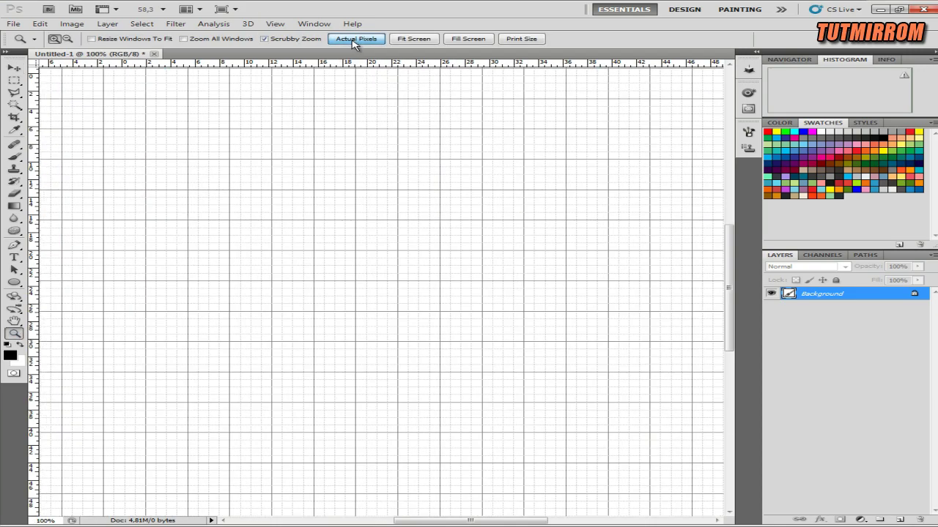
drag(732, 238, 723, 178)
click(415, 39)
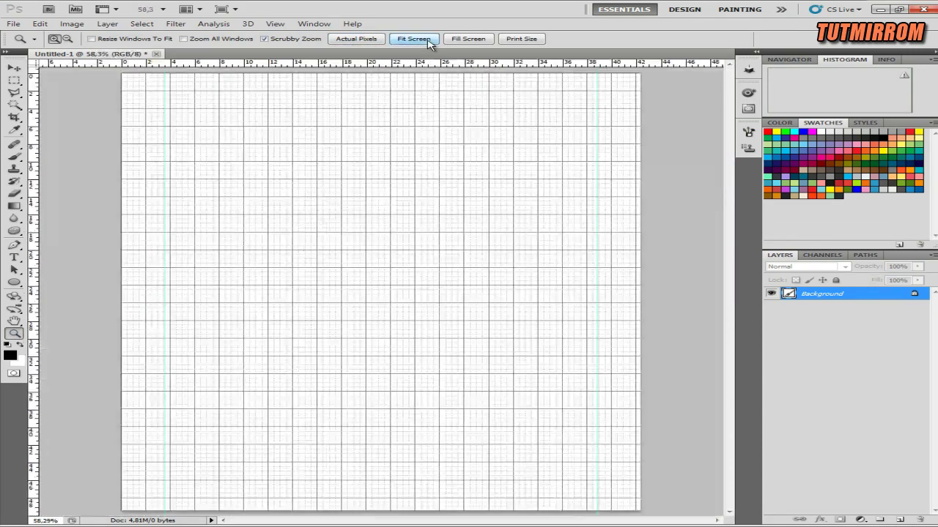
key(v)
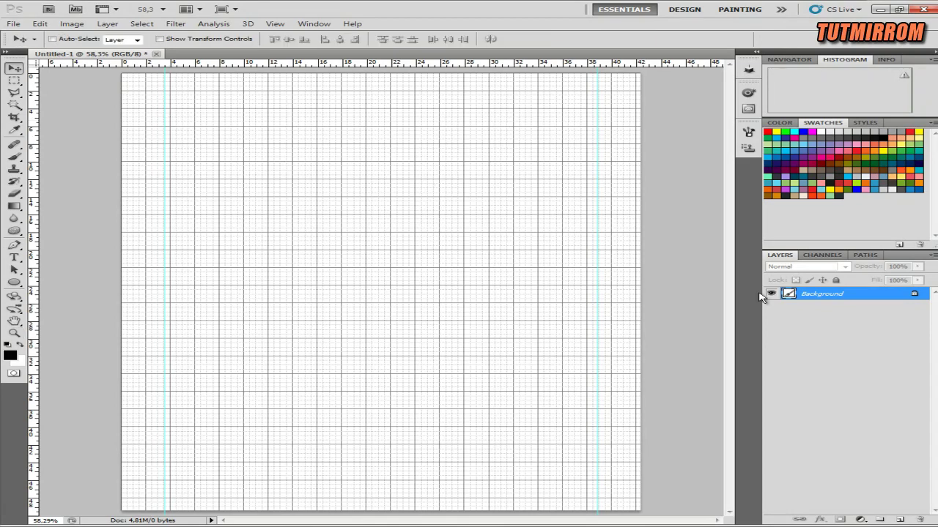
click(13, 23)
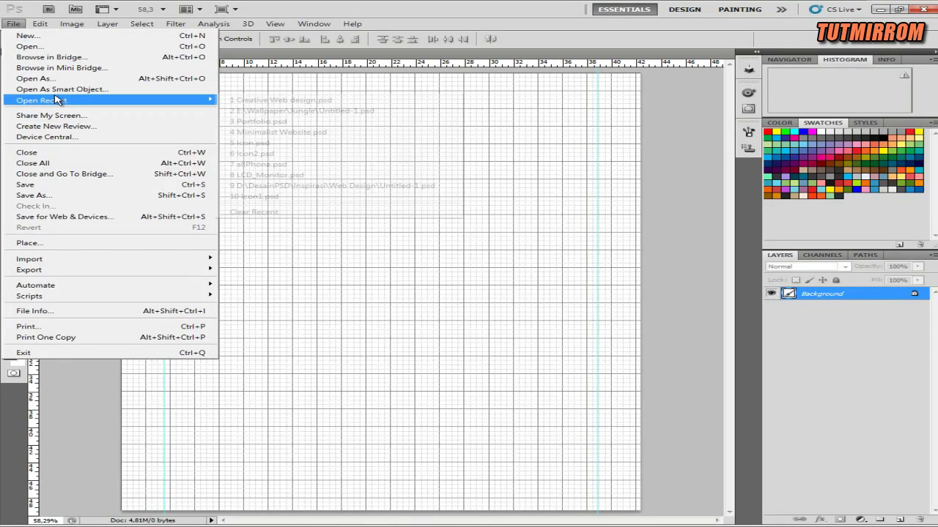
Step: Place Background-Rb2.png onto the page as a new layer
click(54, 244)
click(379, 155)
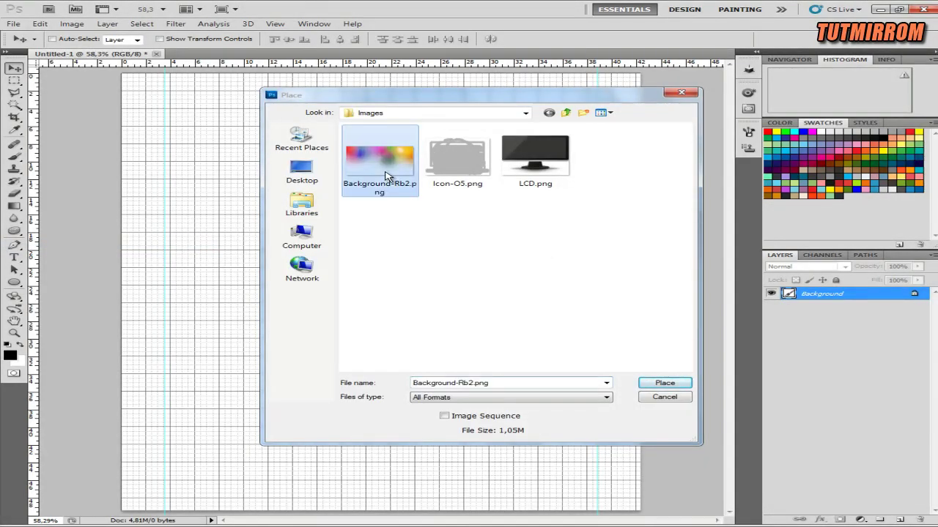
click(664, 383)
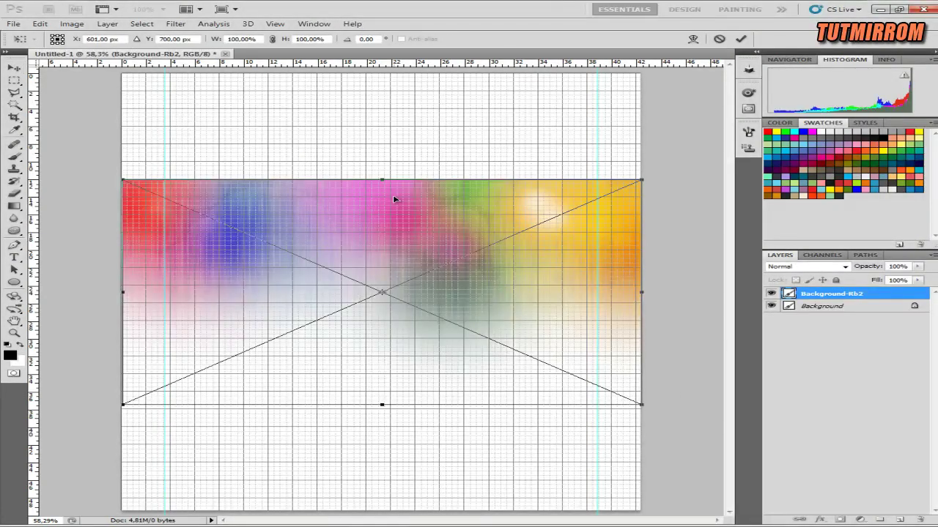
key(Return)
Step: Align the Background-Rb2 image to the canvas top edge
shift+click(838, 306)
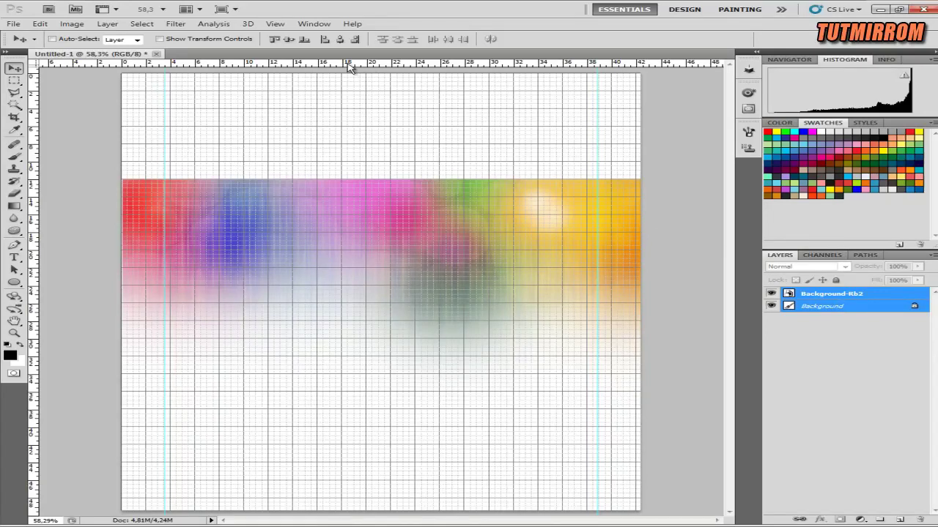
click(277, 40)
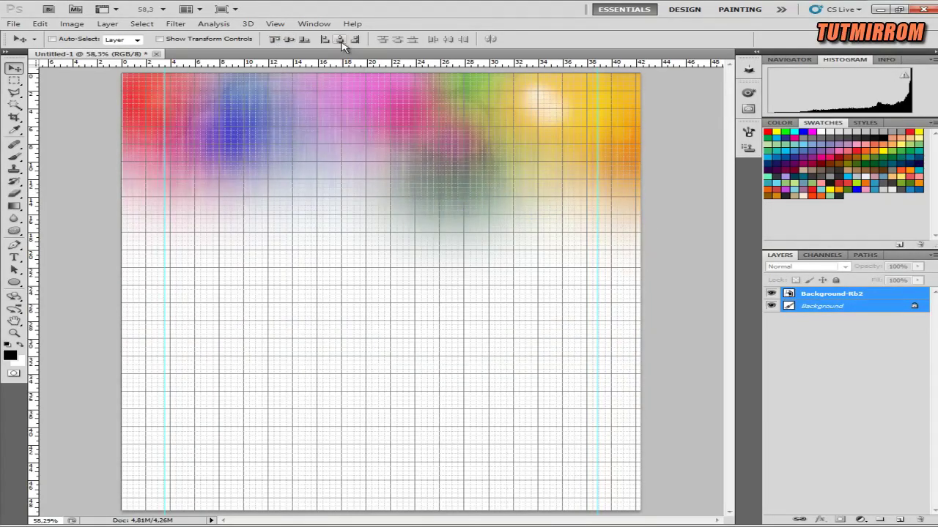
click(828, 297)
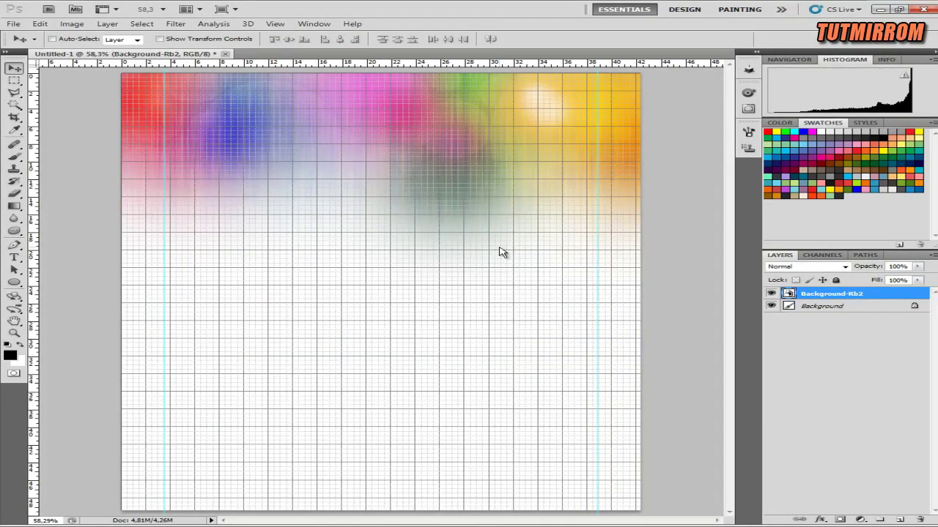
right_click(23, 283)
Step: Choose the Rectangle tool with a dark slate foreground colour
click(55, 282)
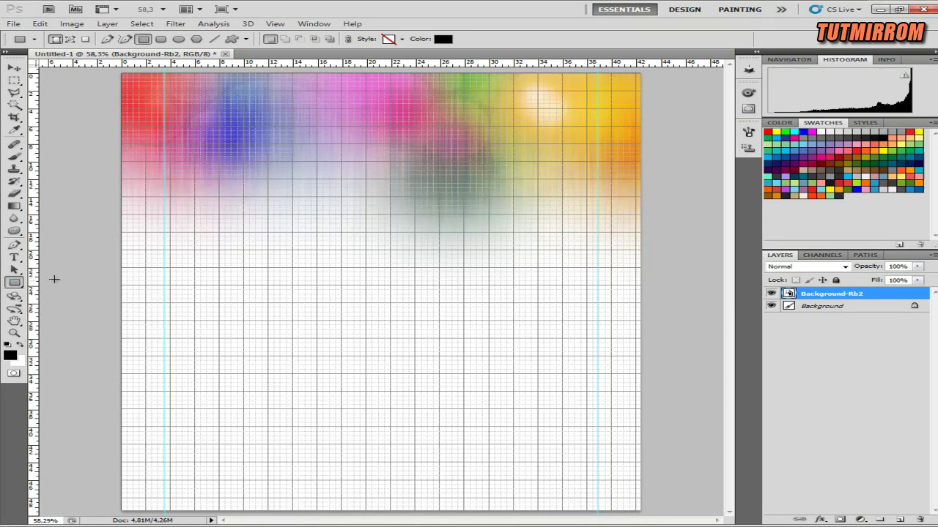
click(16, 356)
click(842, 195)
drag(603, 288, 584, 239)
click(583, 255)
Step: Draw the dark bar between the guides, nudge it right, and inspect it at actual pixels
drag(325, 158, 603, 161)
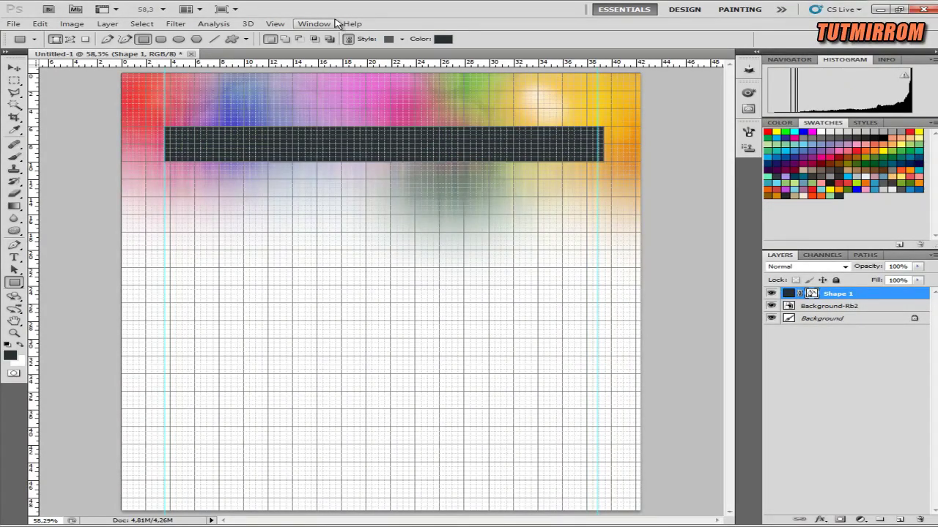
key(v)
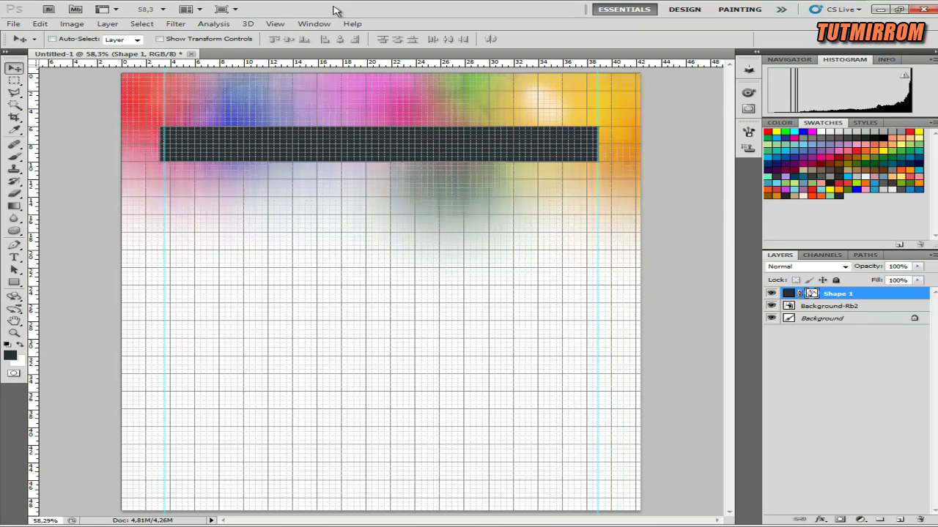
key(shift+Right)
key(shift+Right)
click(14, 333)
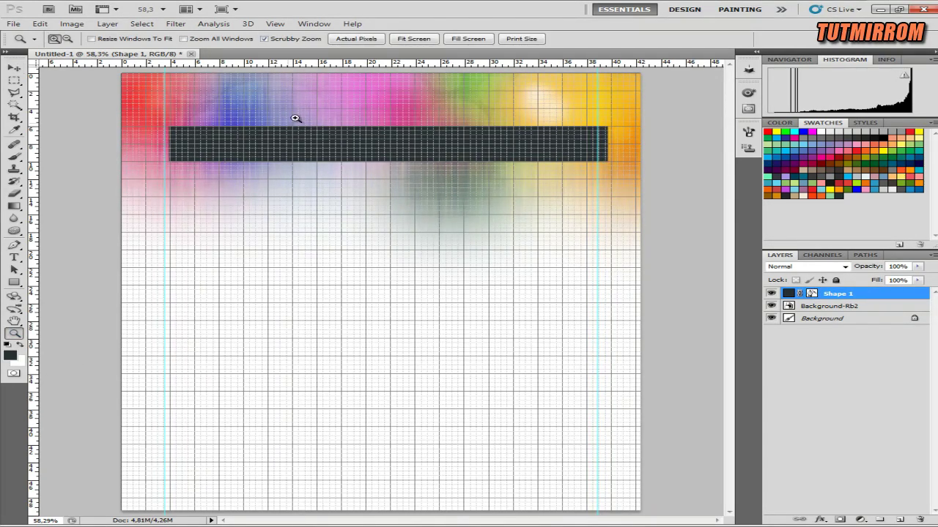
click(356, 39)
drag(728, 286, 729, 220)
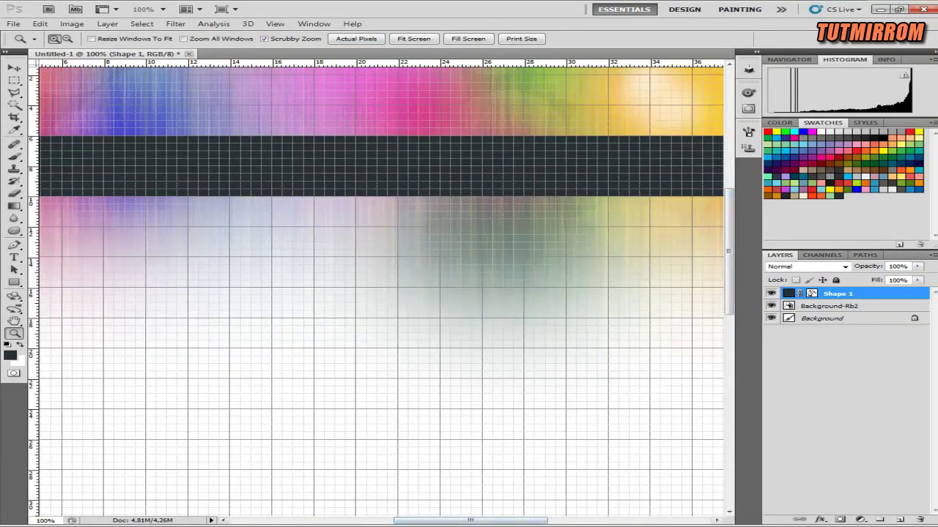
drag(469, 521, 449, 521)
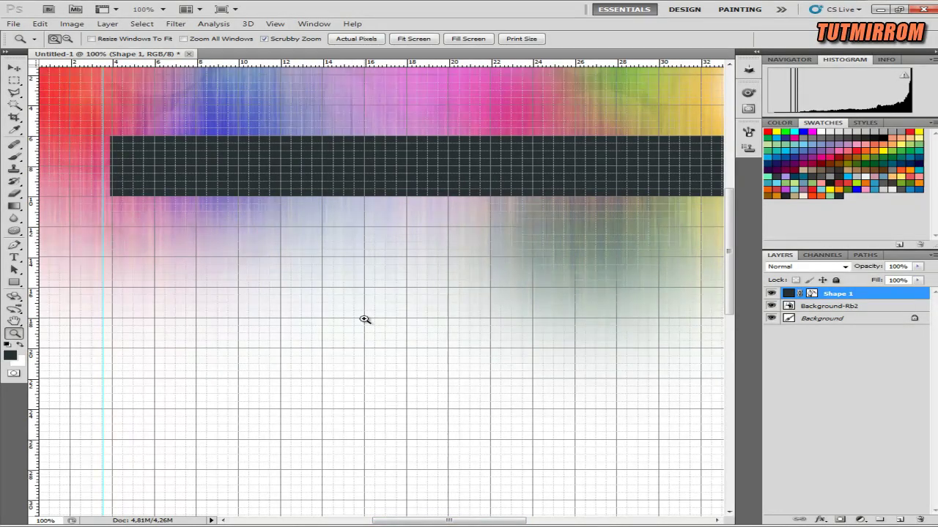
key(v)
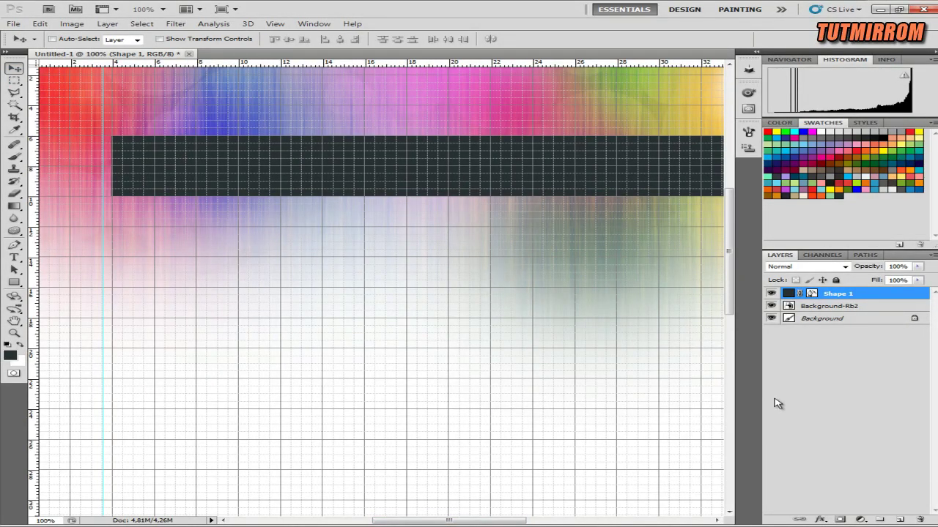
drag(486, 521, 503, 521)
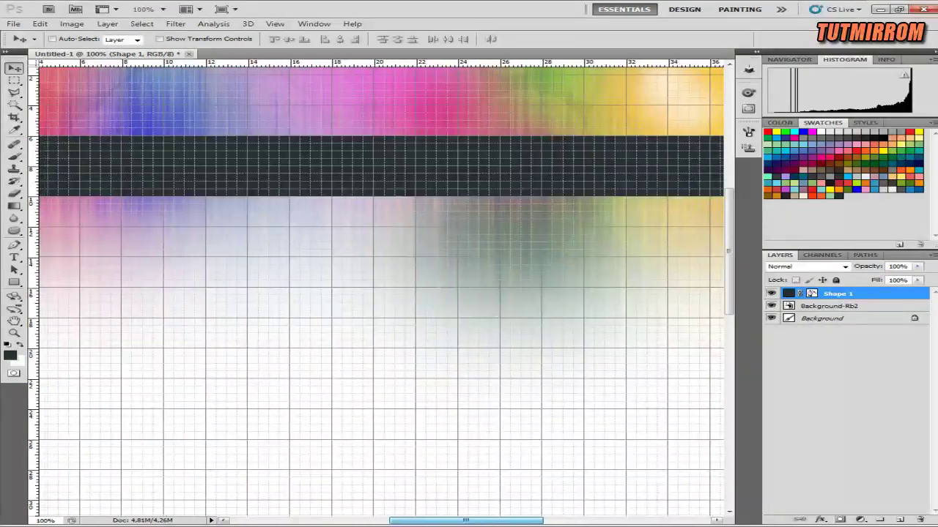
drag(144, 288, 174, 257)
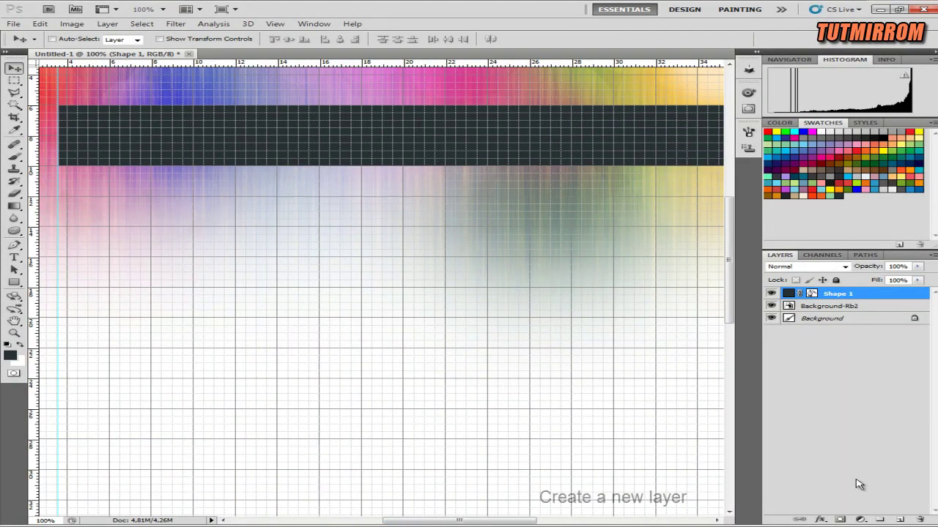
Step: Add a new empty layer and set the foreground to dark grey 171717
click(900, 519)
click(10, 354)
drag(263, 363, 252, 385)
click(581, 258)
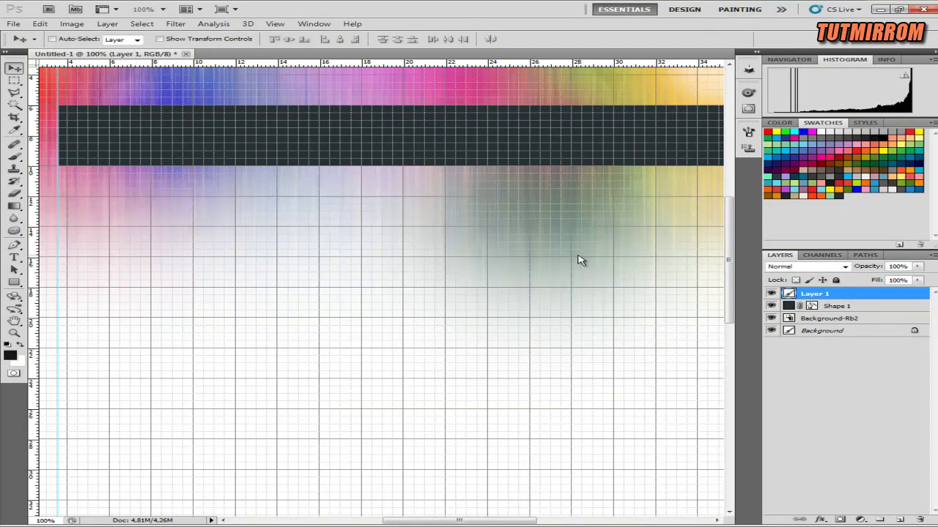
Step: Dab a soft dark shadow onto the nav bar with a 150 px soft paintbrush
click(14, 157)
right_click(14, 157)
click(73, 154)
click(73, 38)
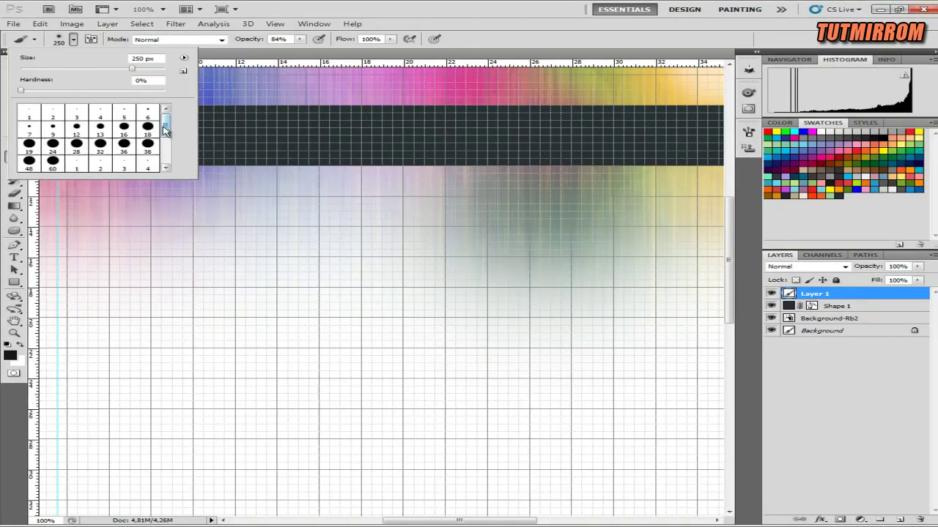
scroll(166, 139, down, 2)
click(148, 151)
key(Return)
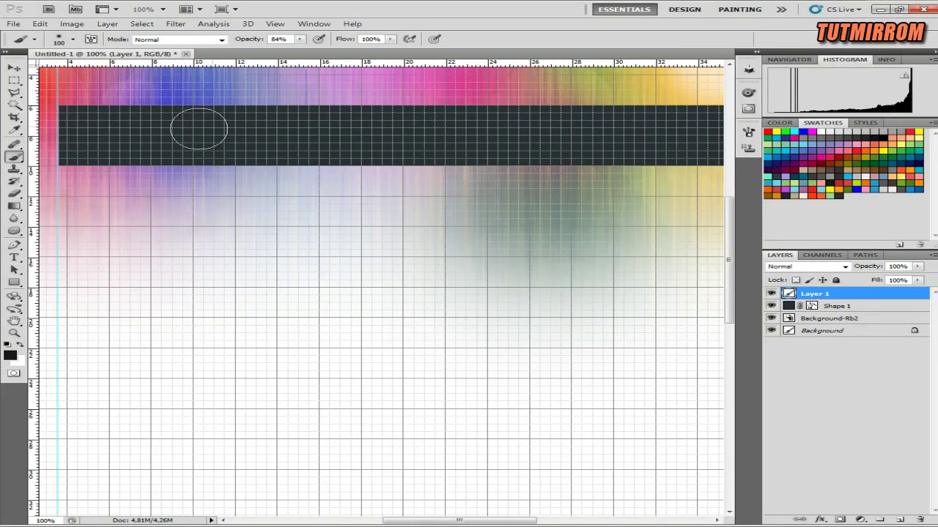
key(bracketright)
key(bracketright)
key(bracketright)
key(bracketright)
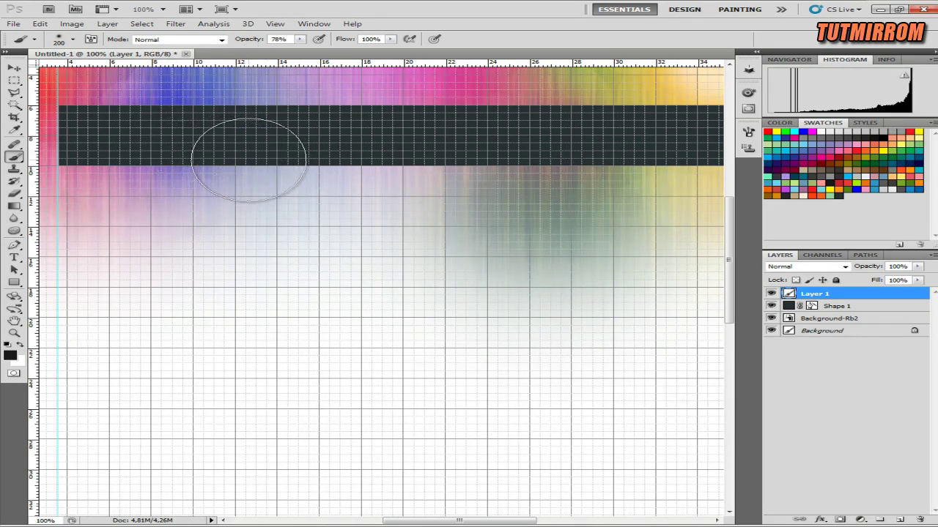
click(187, 131)
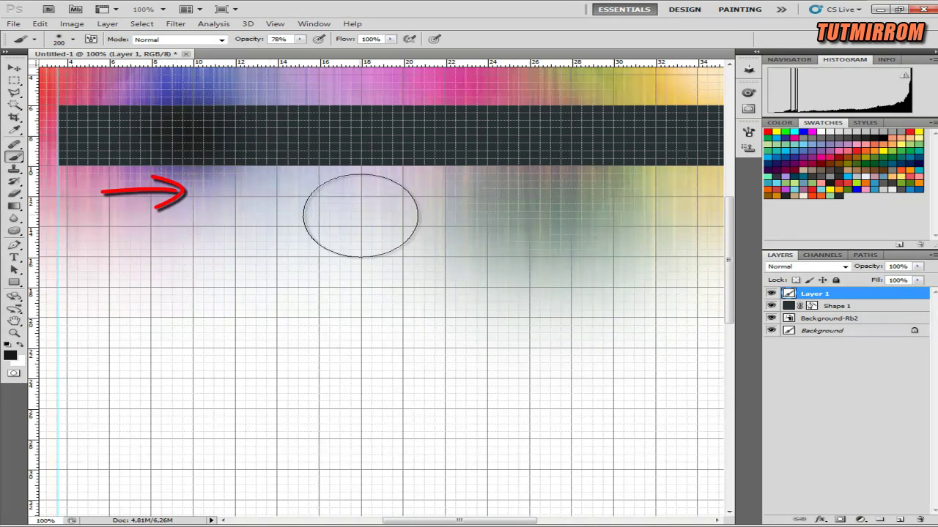
Step: Erase the shadow left of a rectangular selection for a crisp edge, then hide extras
click(14, 80)
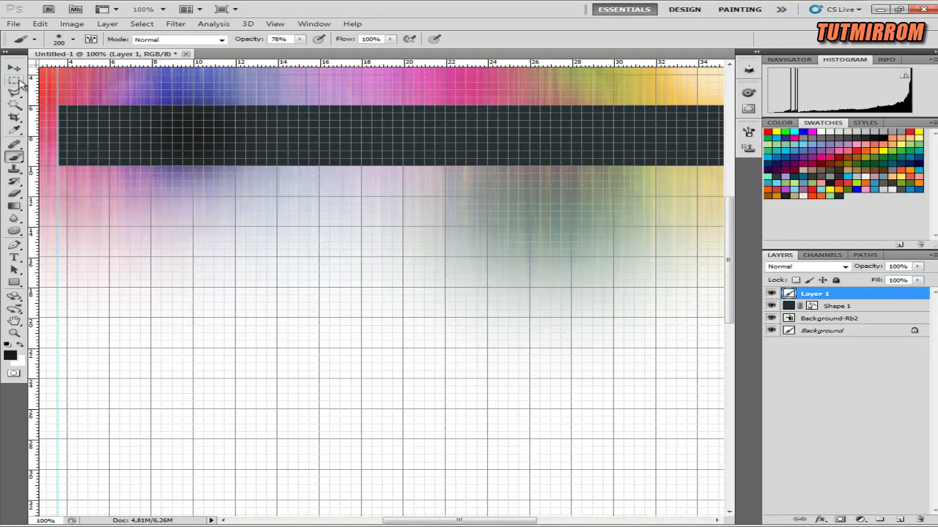
drag(151, 237, 192, 312)
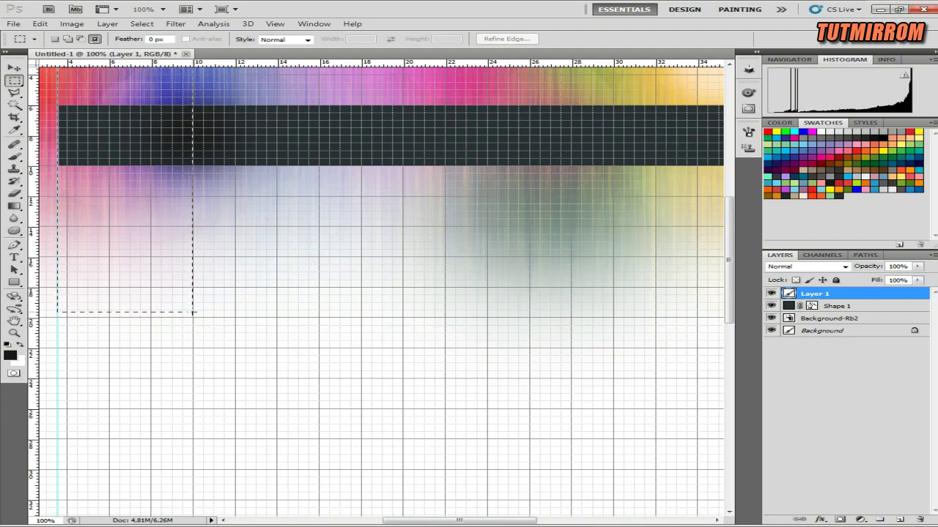
click(13, 194)
click(51, 193)
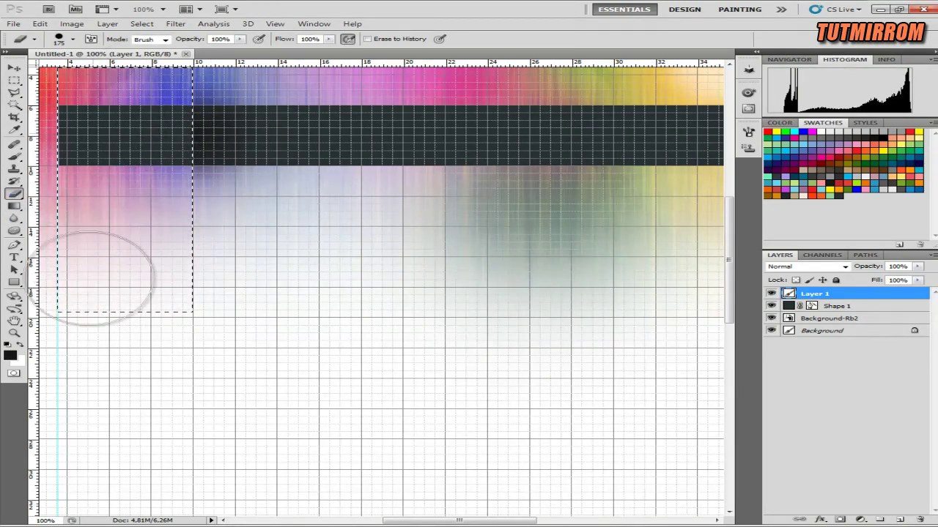
key(ctrl+d)
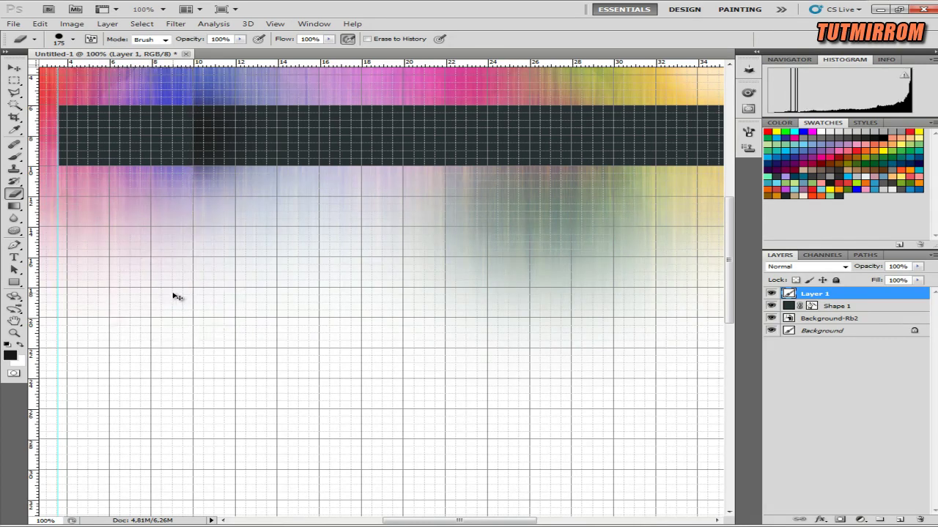
key(ctrl+h)
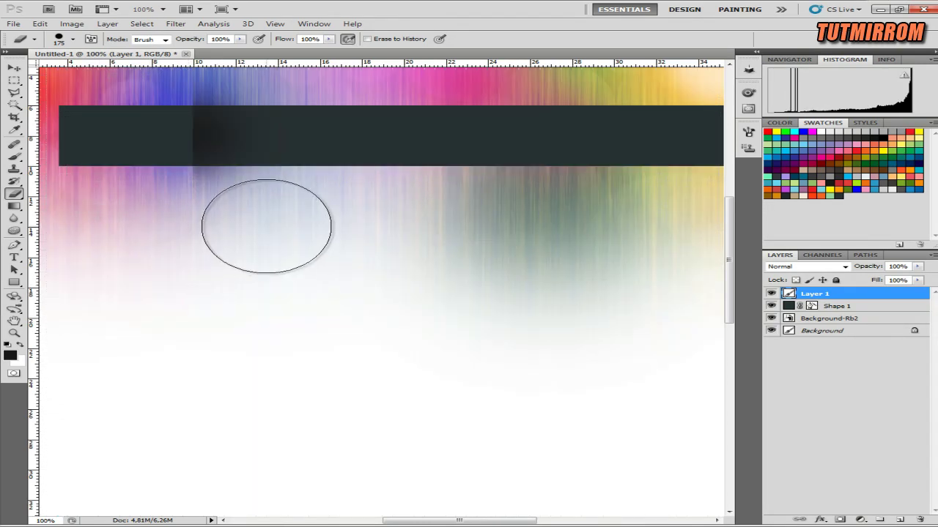
key(ctrl+t)
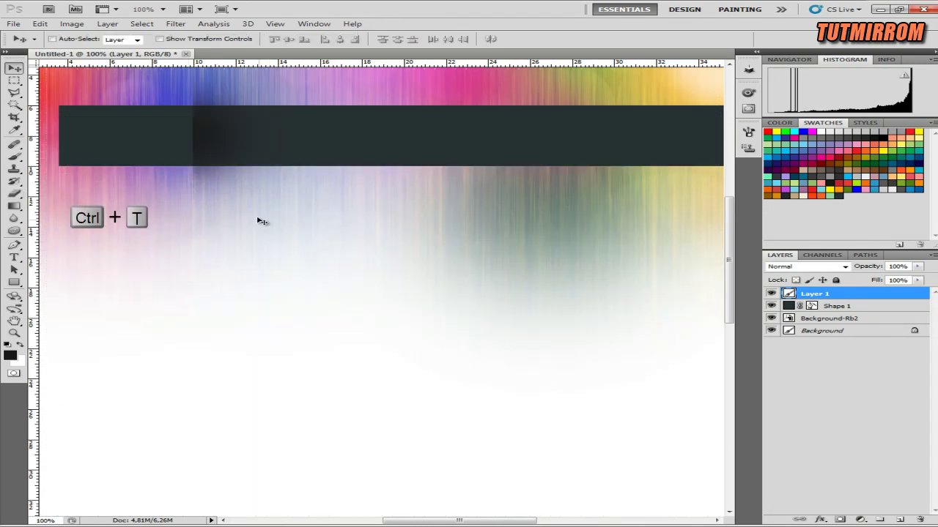
Step: Squeeze the shadow from both sides to about 30% width into a thin divider
drag(312, 135, 315, 147)
key(ctrl+h)
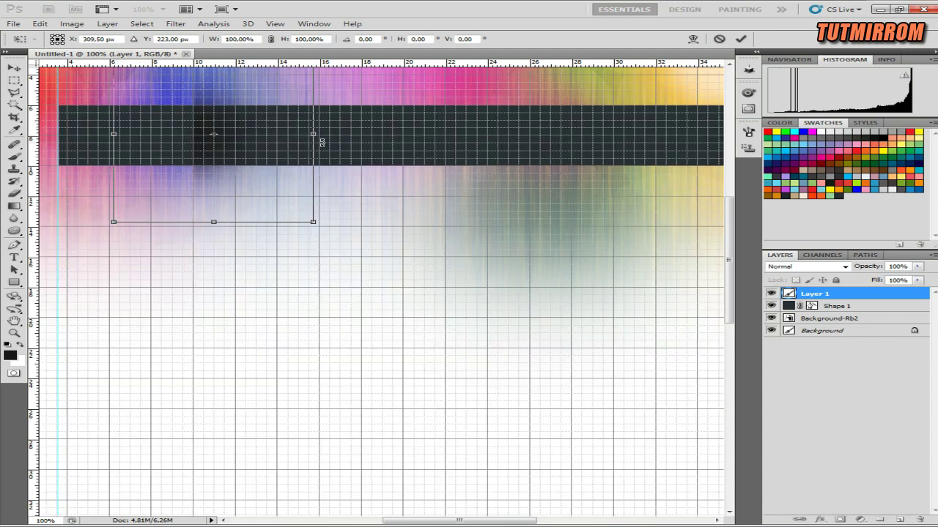
drag(113, 135, 130, 135)
drag(313, 135, 283, 138)
drag(130, 135, 148, 135)
drag(286, 136, 264, 136)
drag(148, 134, 164, 135)
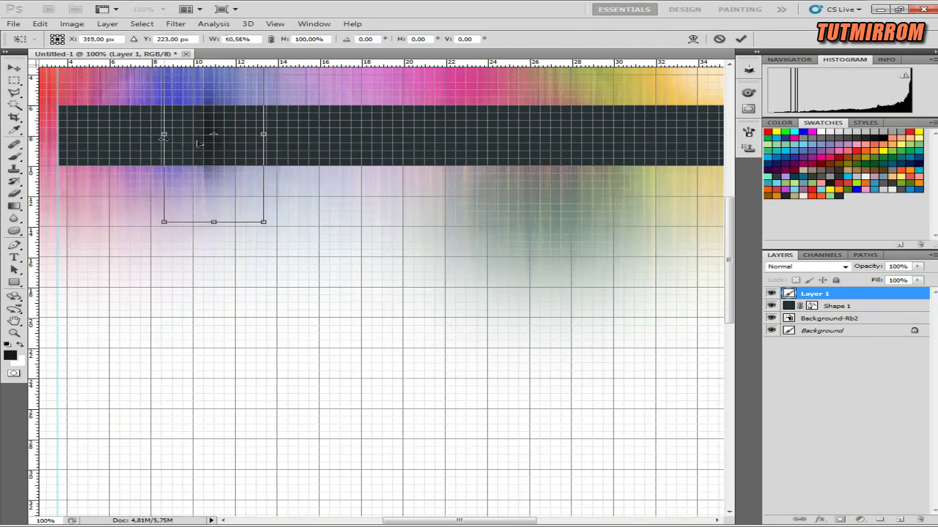
drag(264, 135, 237, 139)
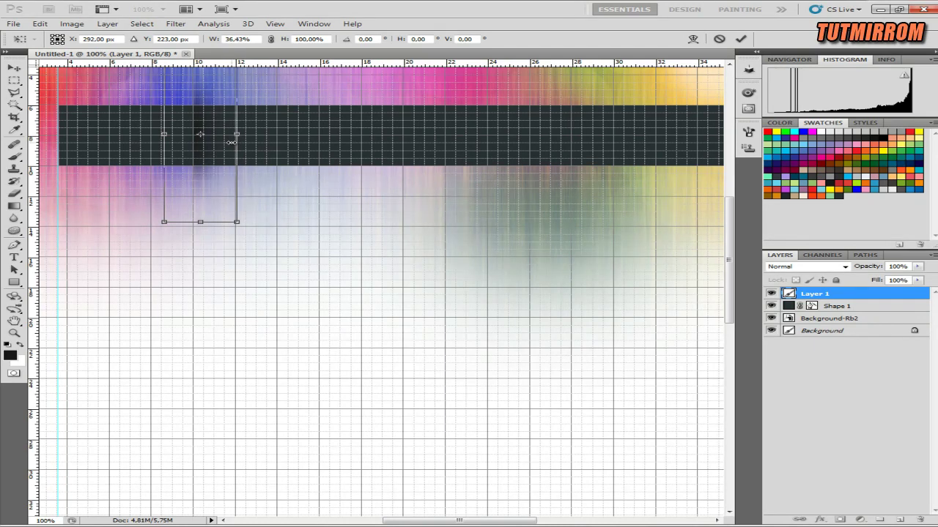
drag(165, 135, 170, 135)
drag(237, 135, 229, 137)
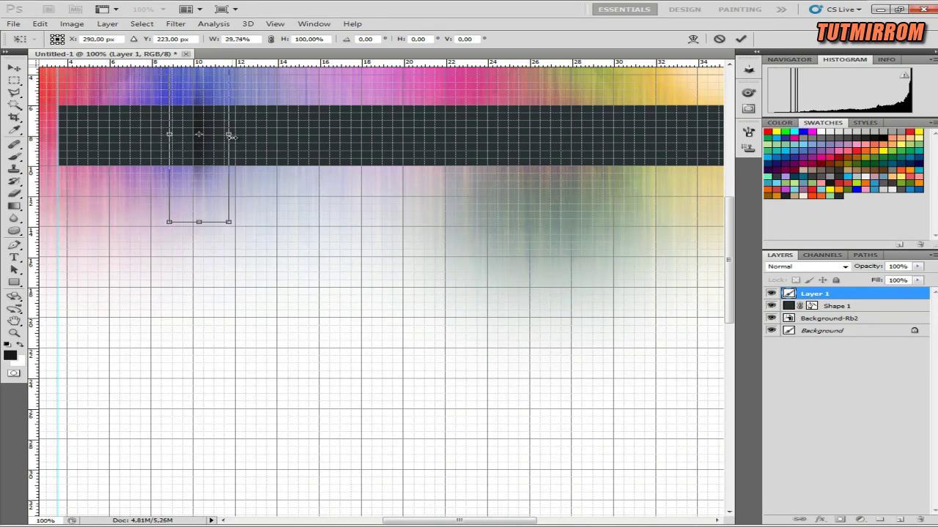
click(741, 39)
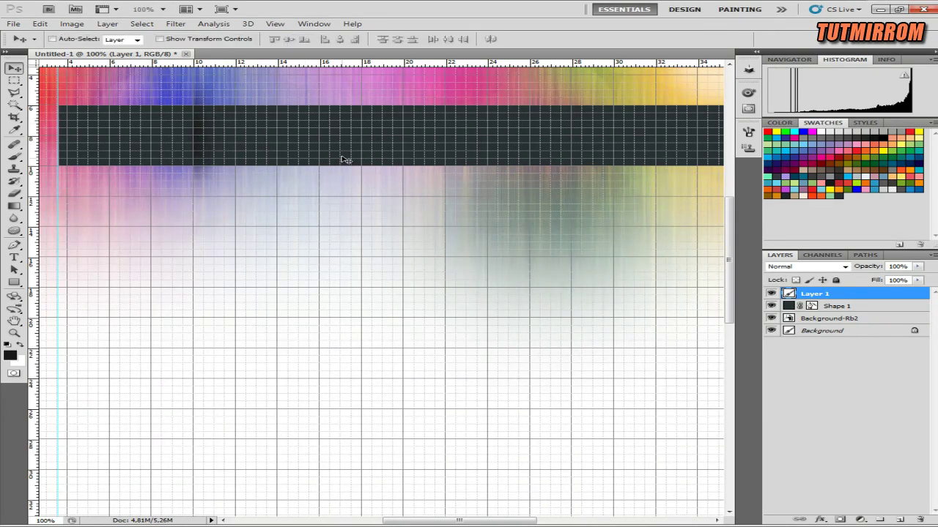
Step: Erase leftover shading around the divider with an 80 px eraser
key(ctrl+h)
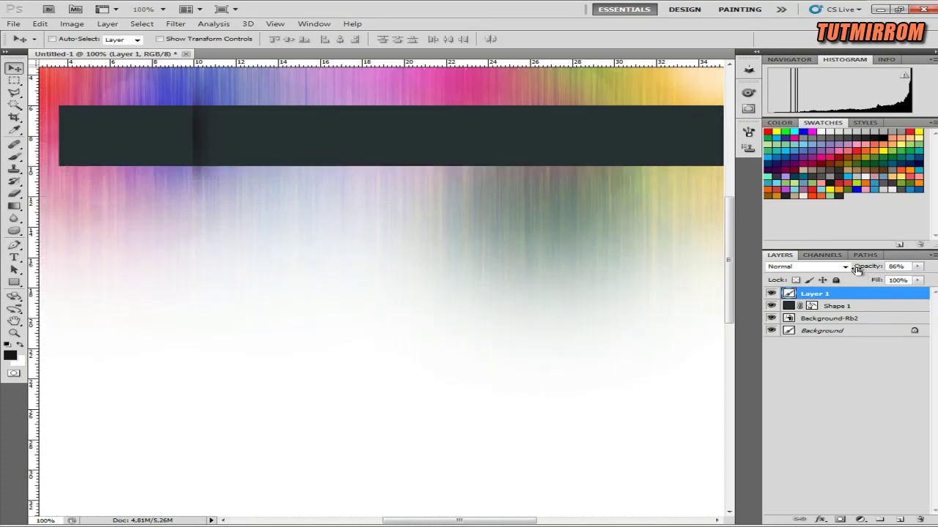
click(13, 195)
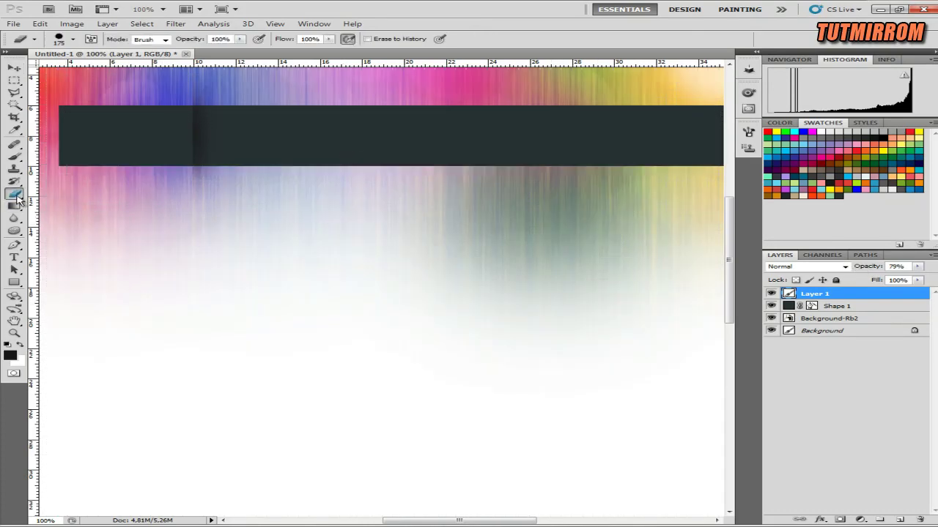
key(bracketleft)
key(bracketleft)
key(bracketleft)
key(bracketleft)
drag(160, 85, 322, 85)
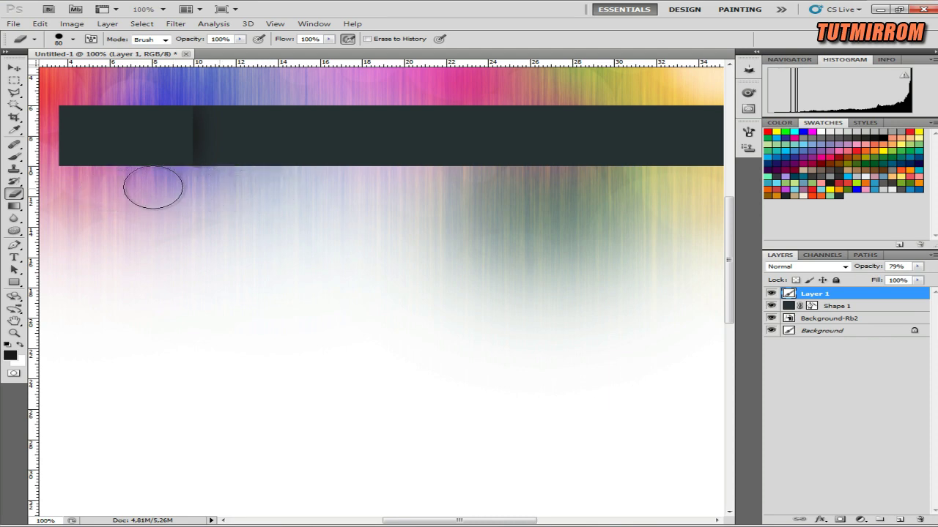
Step: Duplicate the divider three times and space the copies evenly along the nav bar
key(v)
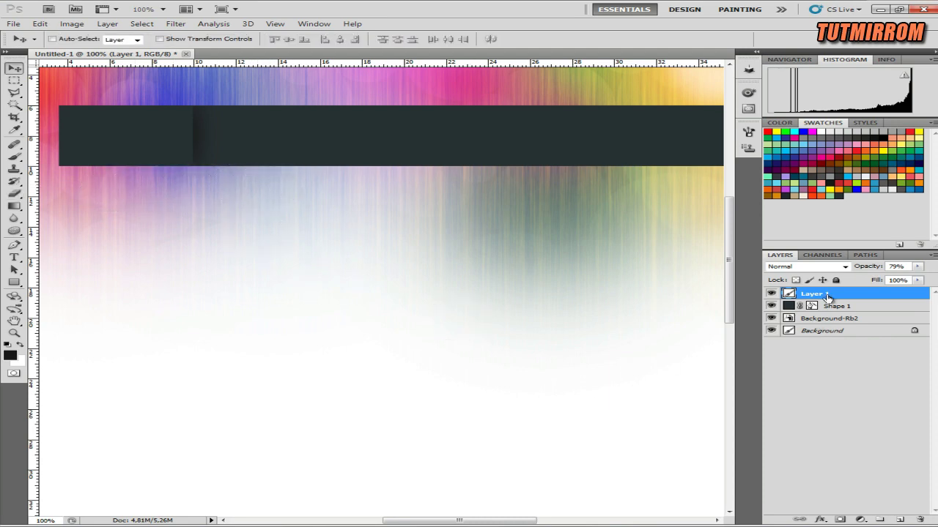
key(ctrl+h)
key(ctrl+j)
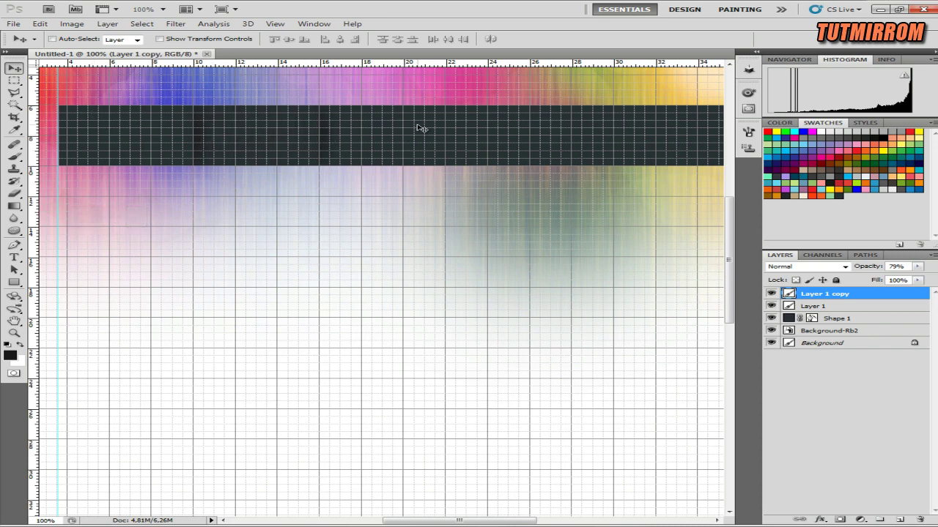
key(ctrl+j)
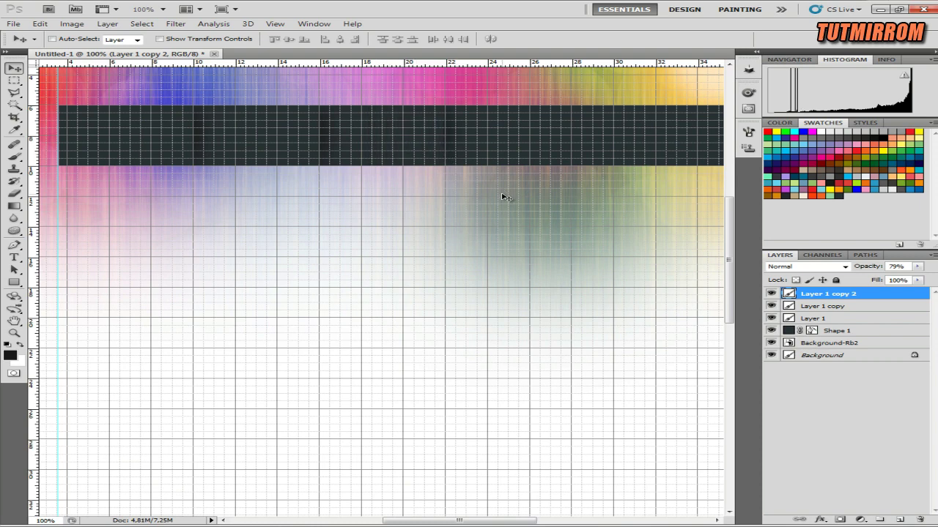
key(ctrl+j)
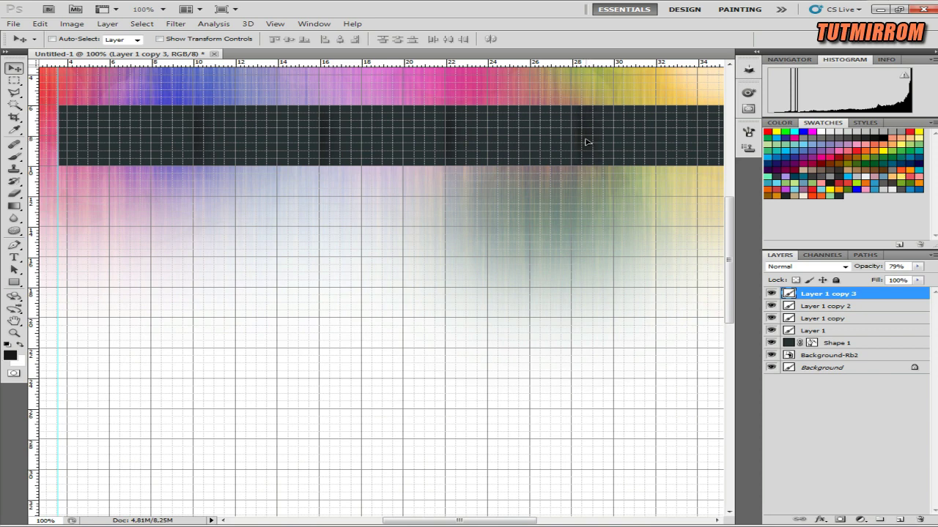
drag(503, 516, 510, 518)
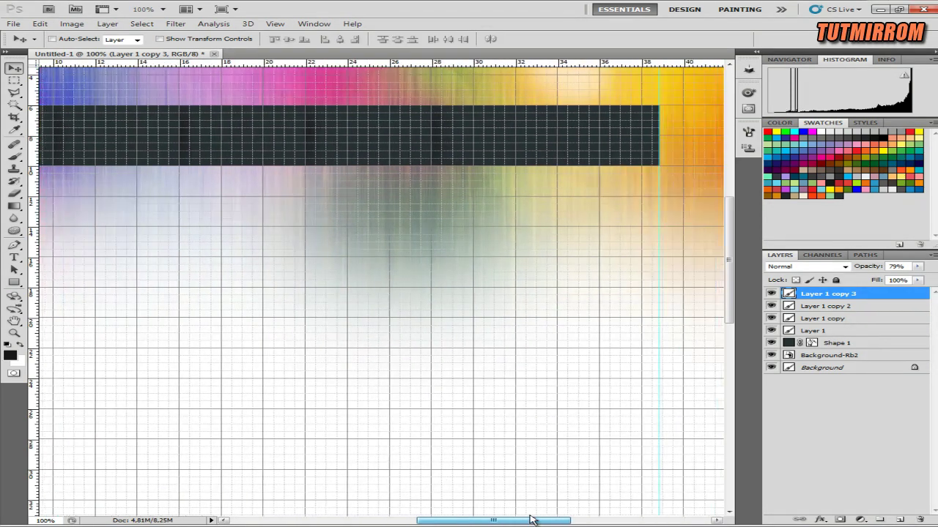
key(ctrl+apostrophe)
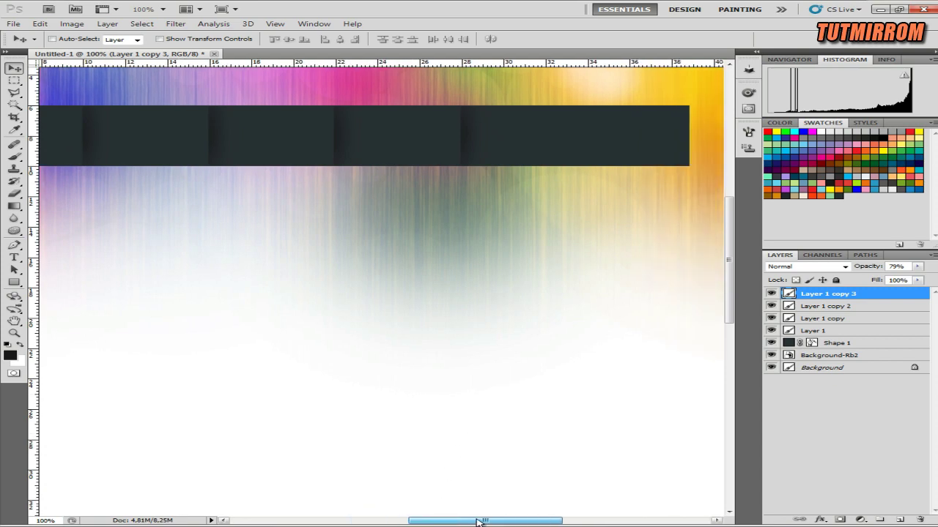
drag(455, 518, 448, 519)
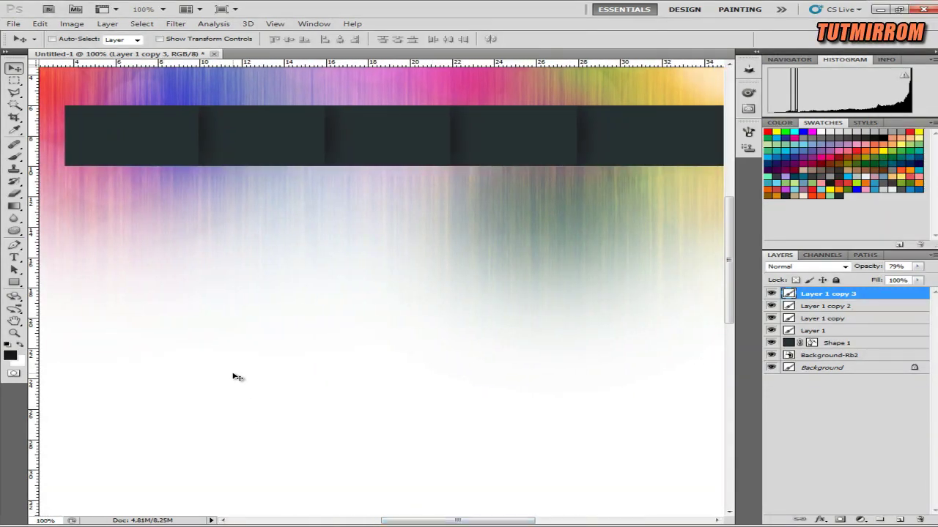
key(ctrl+apostrophe)
click(828, 346)
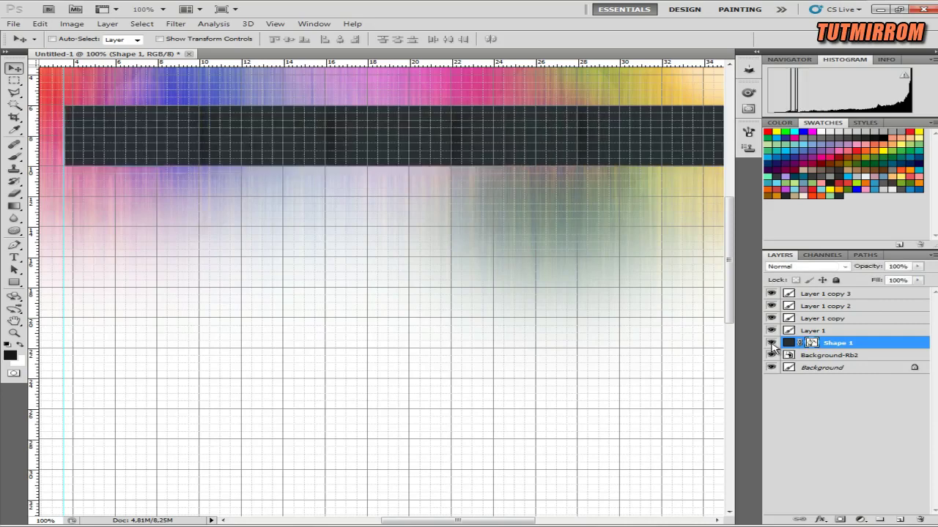
Step: Duplicate the nav bar shape and recolour the copy red, e75e57
key(ctrl+j)
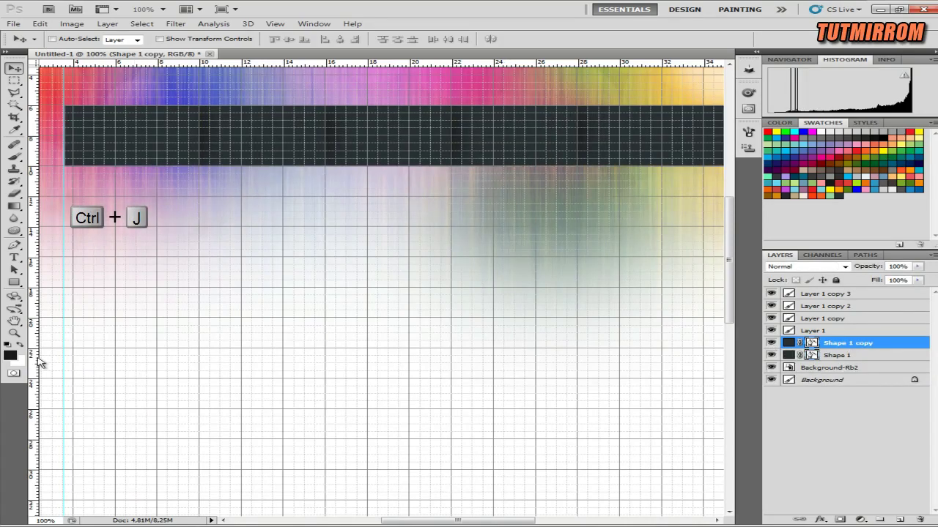
double_click(789, 344)
drag(494, 243, 445, 197)
double_click(463, 369)
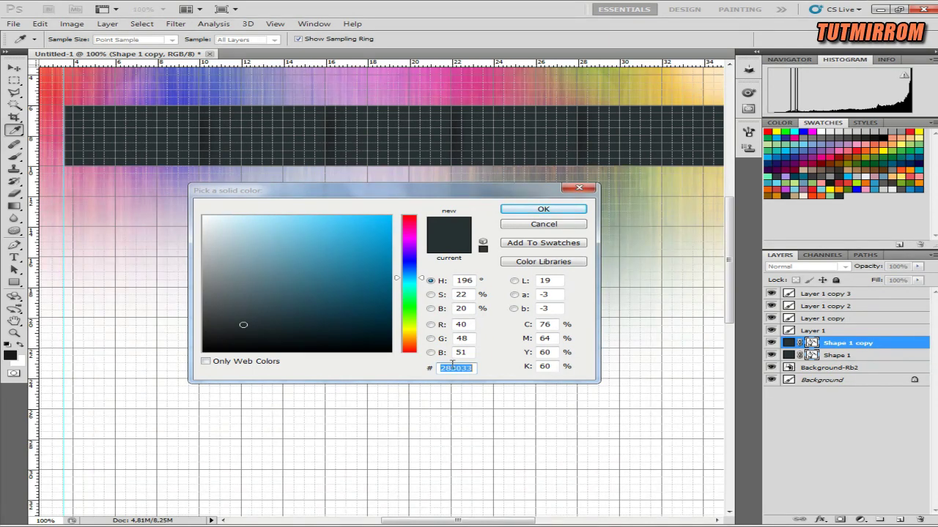
text(e7)
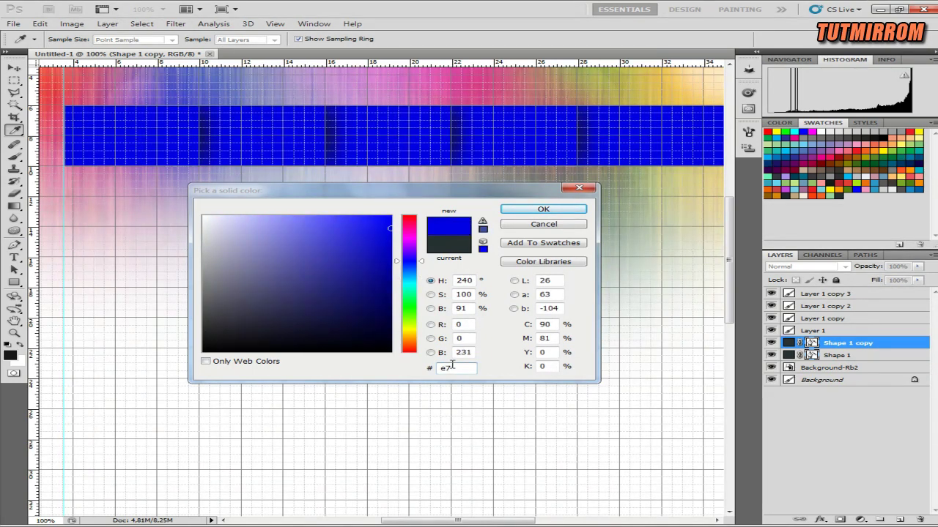
text(5)
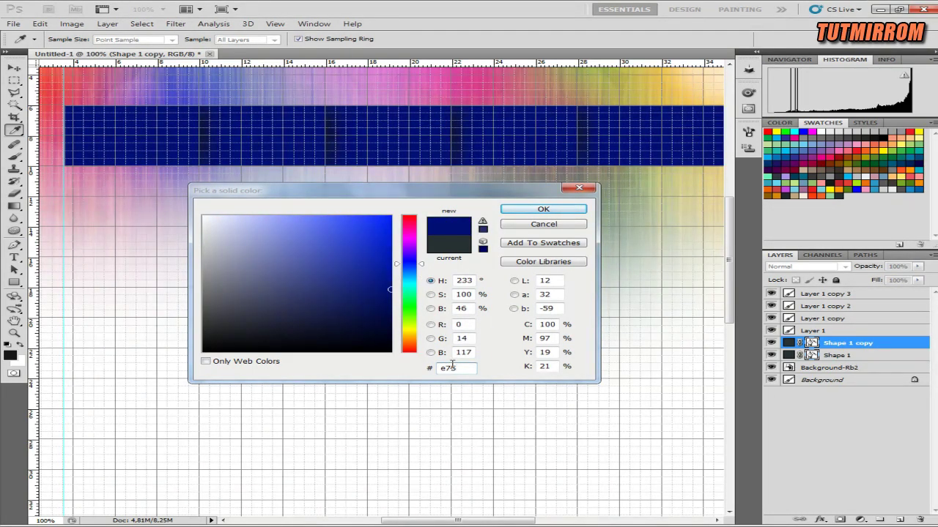
text(e57)
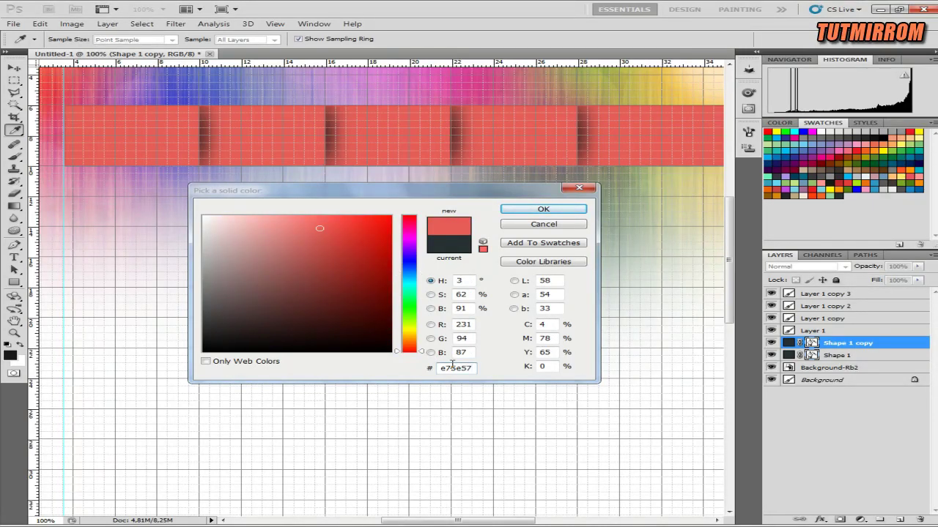
click(561, 212)
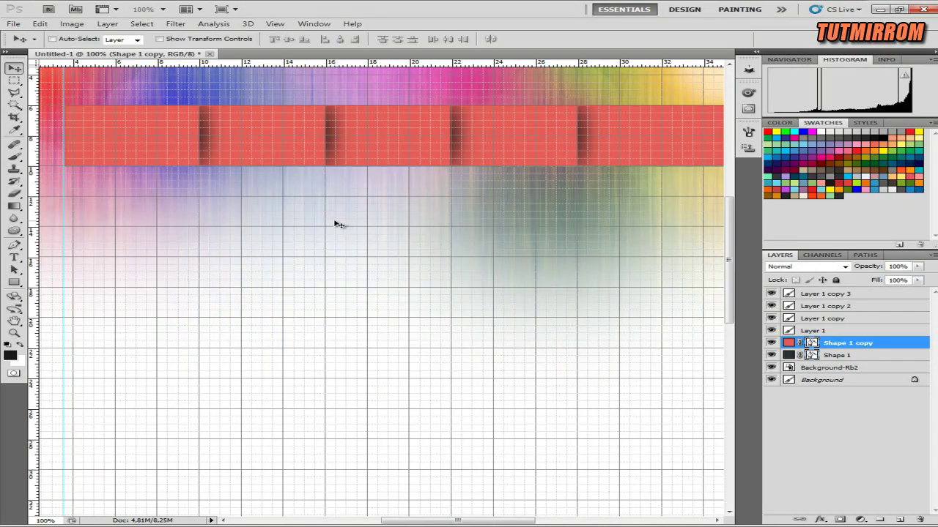
Step: Squash the red copy into a thin bottom stripe and move its layer to the top
key(ctrl+t)
drag(441, 110, 445, 166)
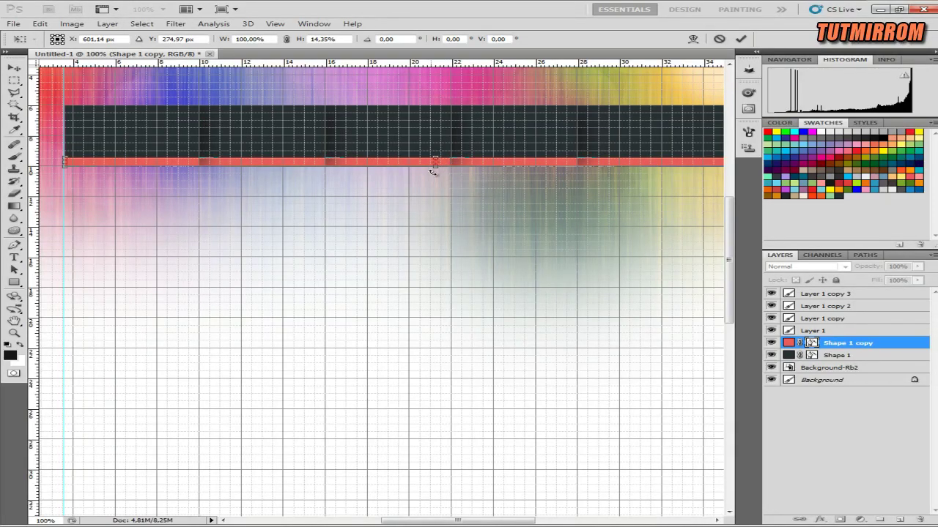
click(740, 39)
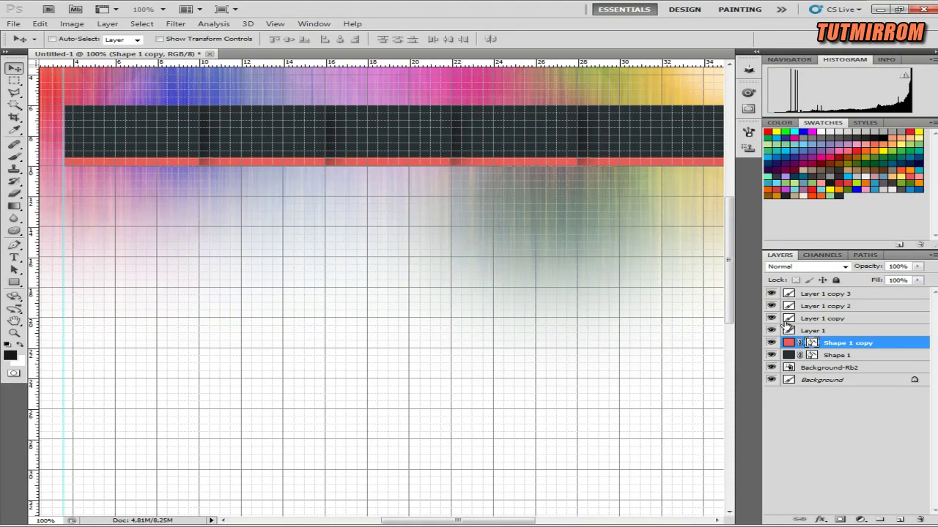
drag(863, 342, 850, 293)
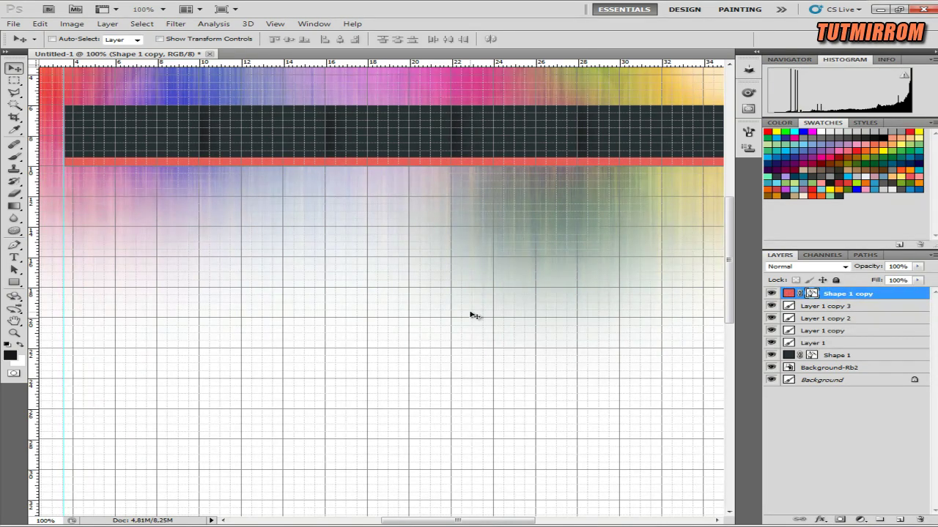
key(ctrl+t)
drag(437, 153, 450, 155)
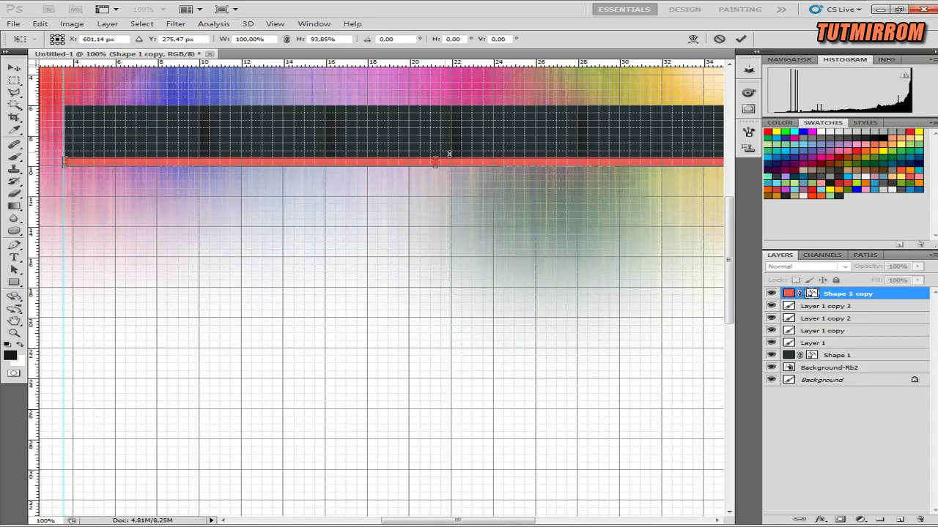
click(742, 39)
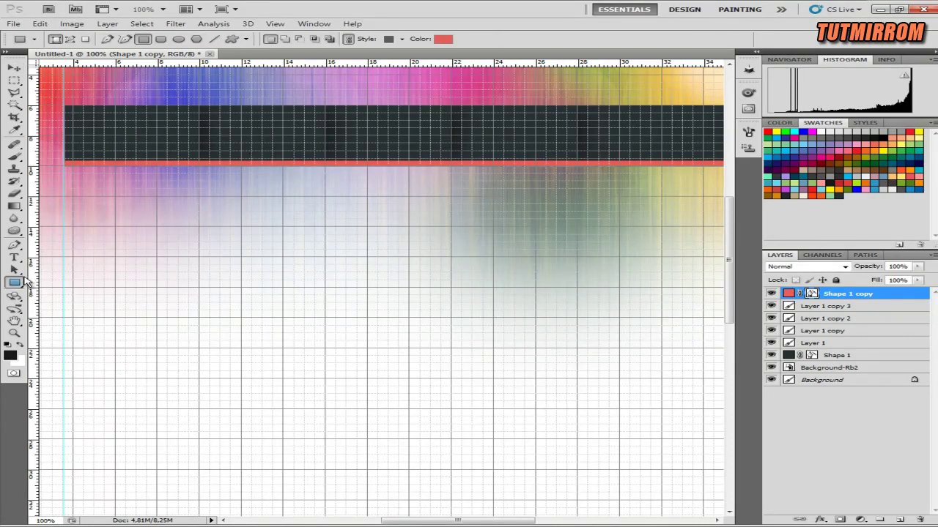
Step: Draw a three-sided red triangle on the stripe, flatten it to half height, and hide the grid
drag(14, 282, 59, 315)
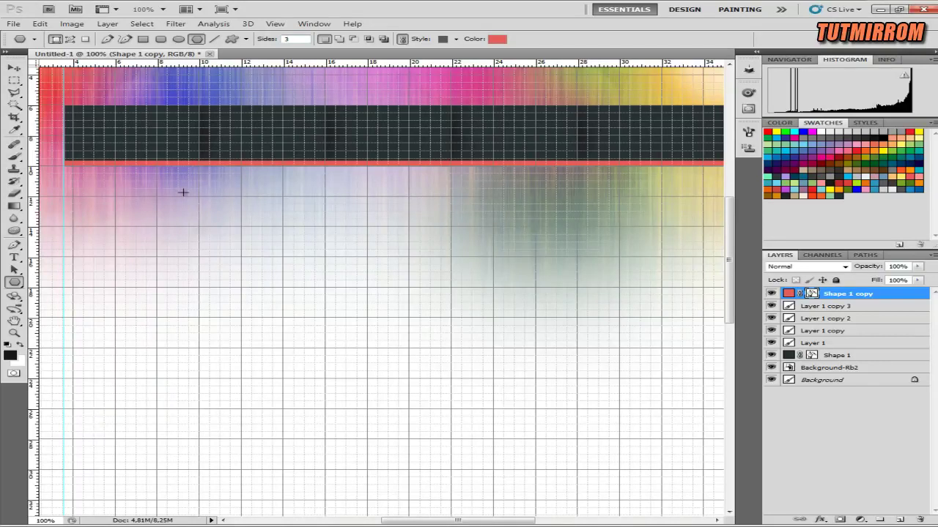
drag(176, 238, 187, 170)
click(14, 68)
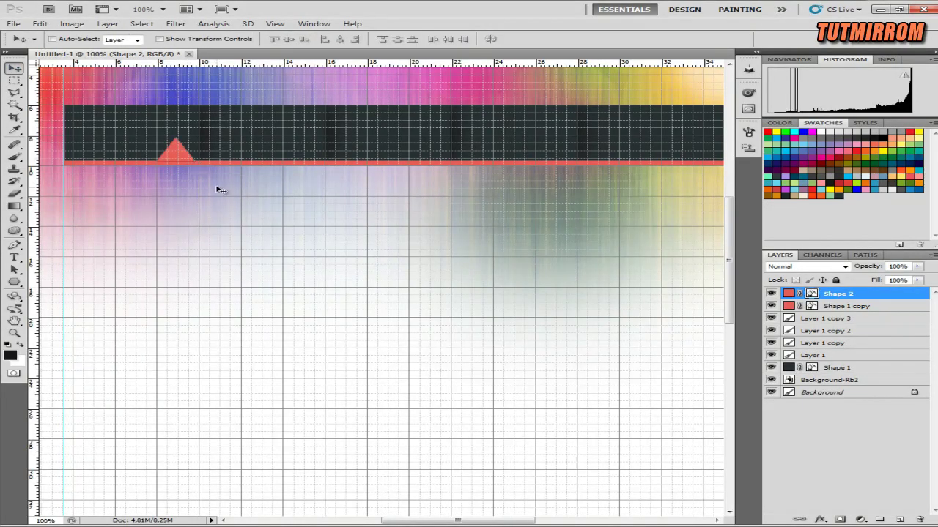
key(ctrl+t)
drag(176, 138, 166, 156)
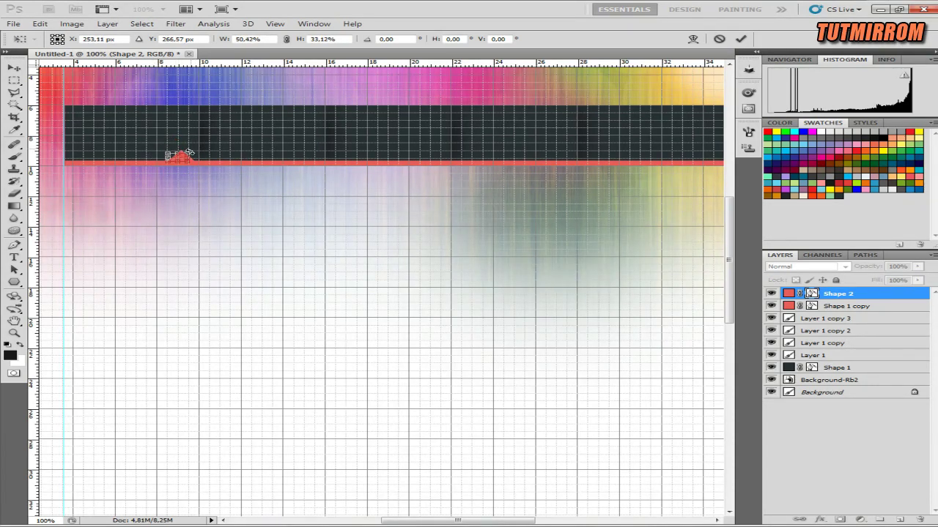
click(740, 39)
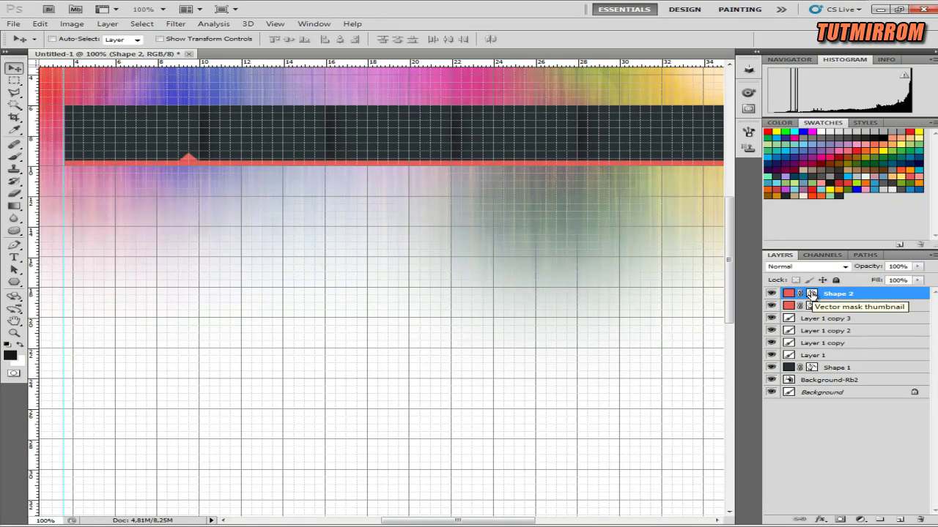
key(ctrl+h)
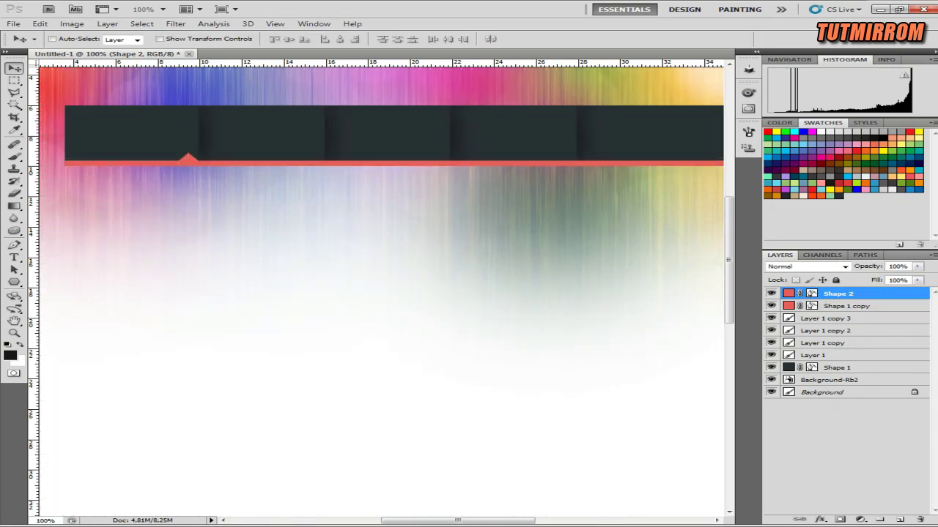
Step: Copy the triangle under each divider for four markers and delete the extra copy layer
key(ctrl+j)
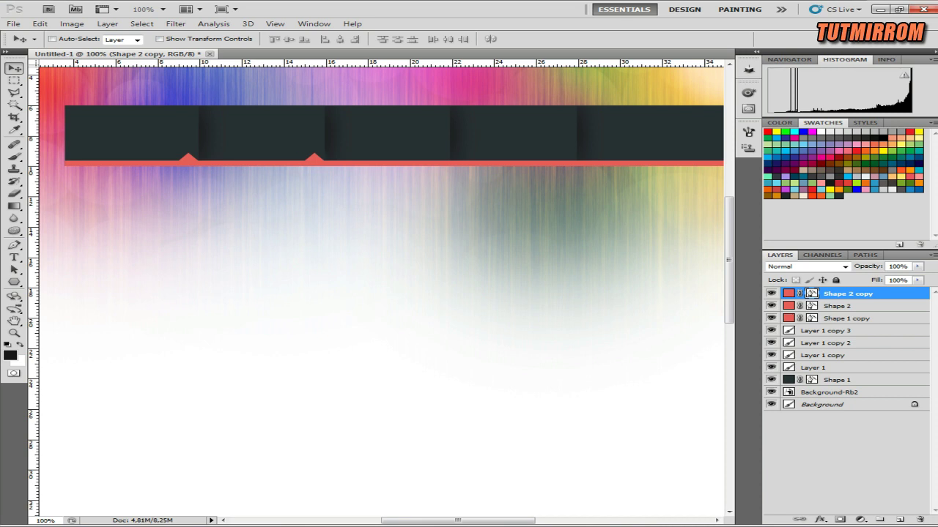
key(ctrl+j)
key(shift+Right)
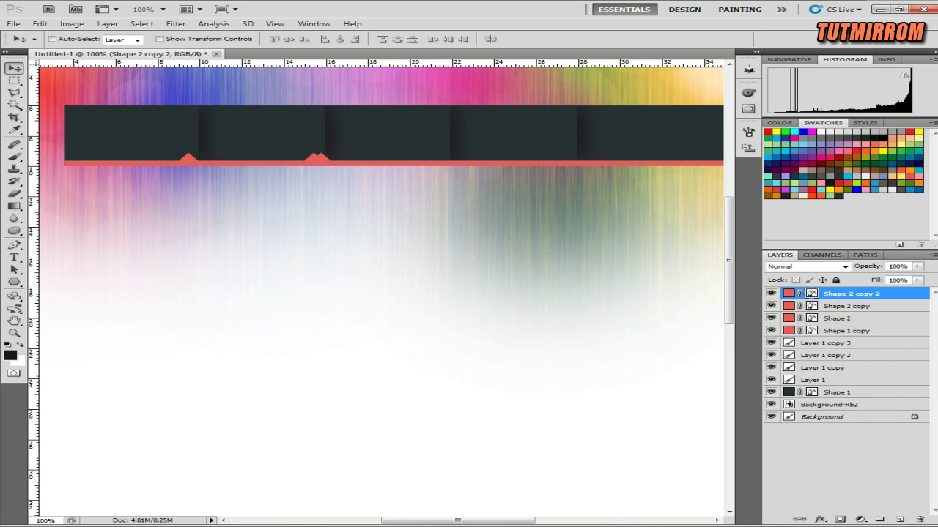
key(shift+Right)
key(shift+Right)
key(ctrl+j)
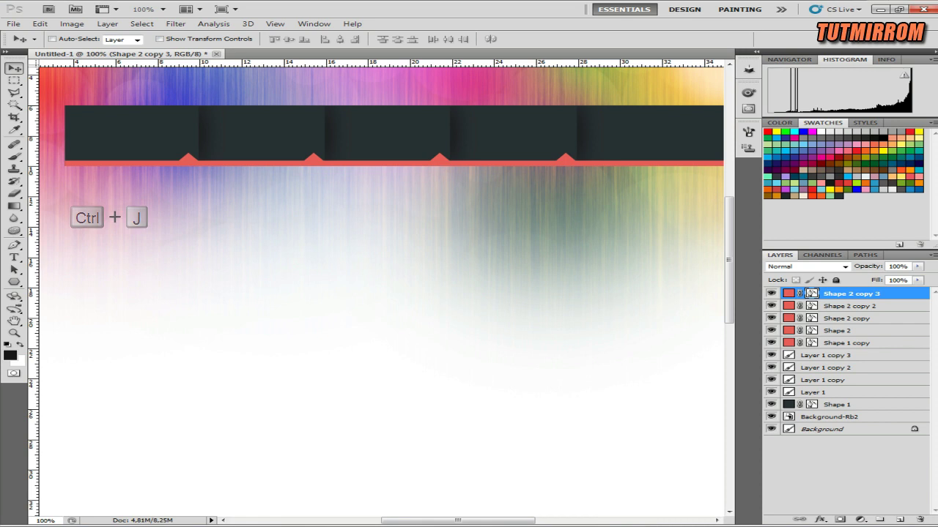
key(ctrl+j)
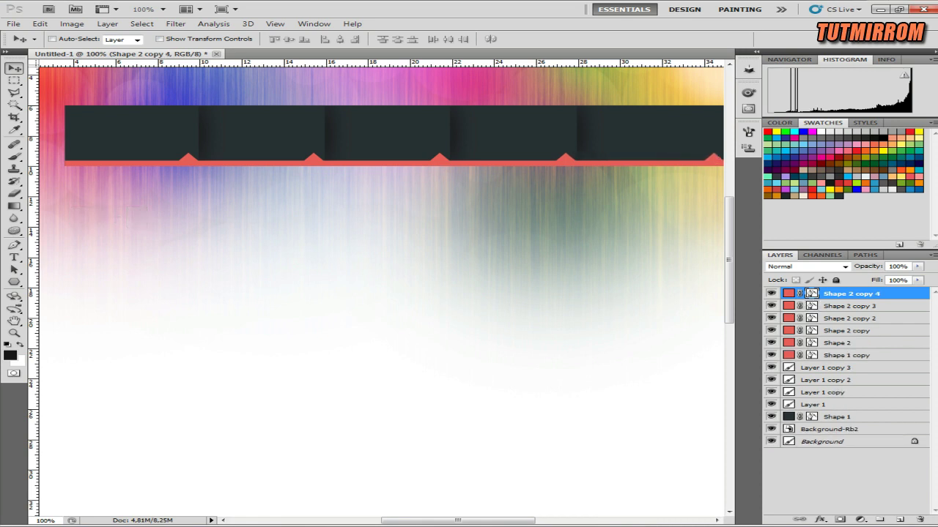
drag(488, 521, 516, 520)
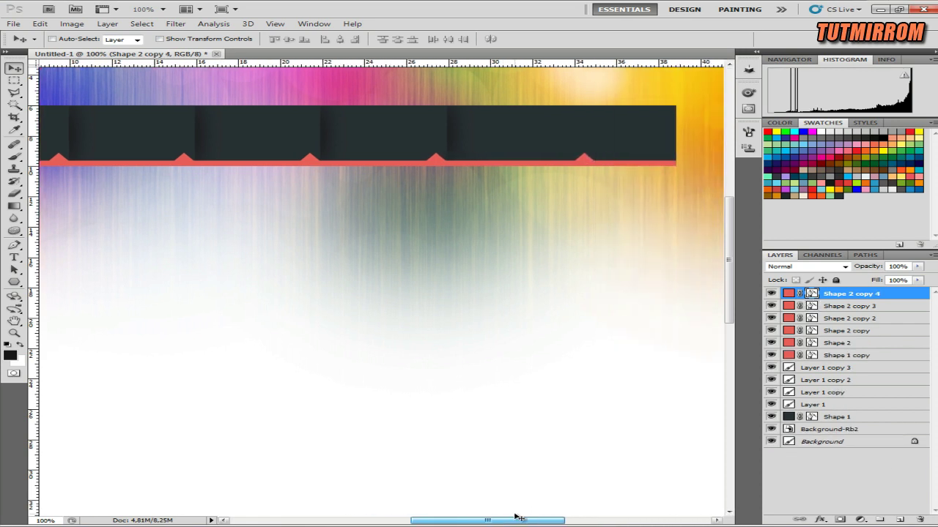
key(Delete)
key(Return)
click(921, 520)
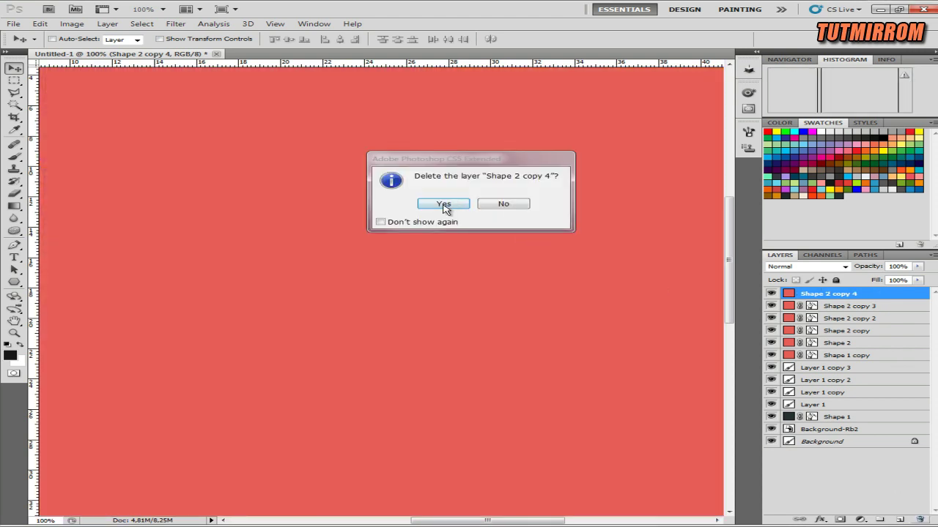
click(445, 206)
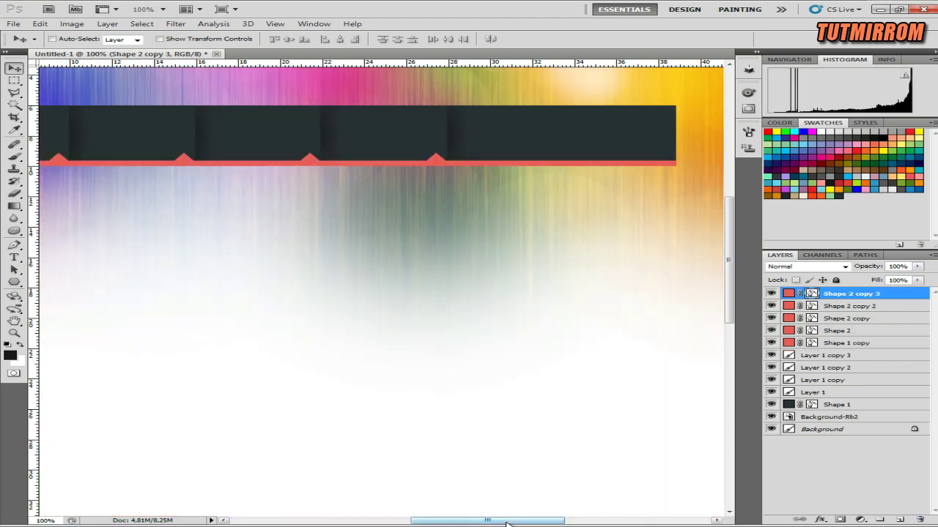
drag(500, 522, 469, 522)
shift+click(847, 332)
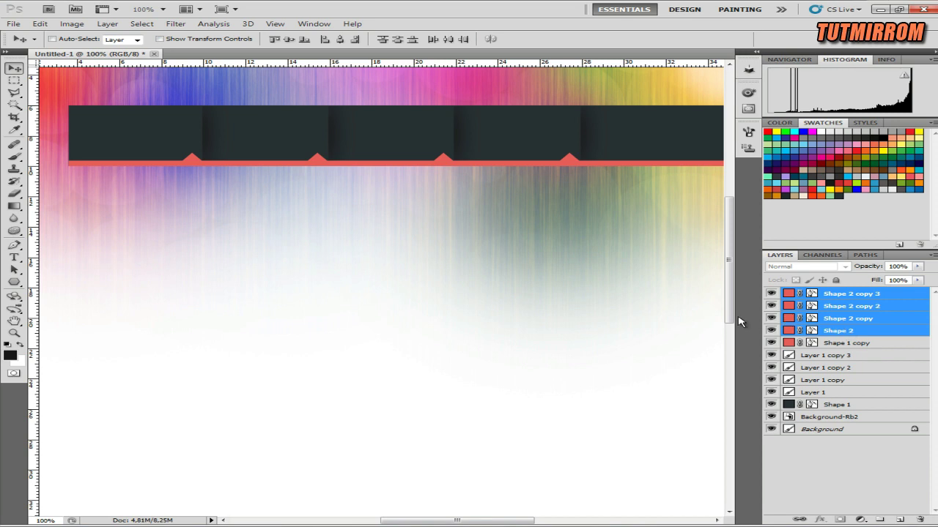
Step: Nudge the four triangles slightly down together
key(ctrl+t)
key(Down)
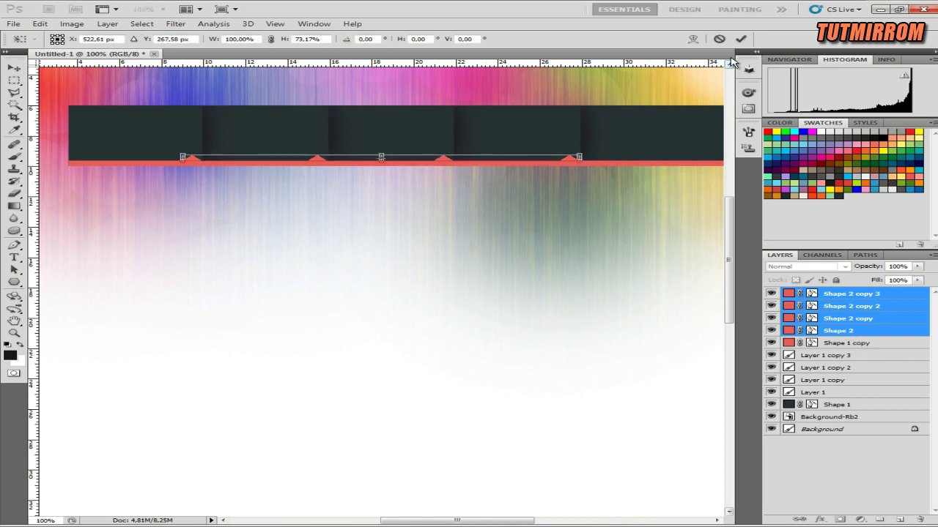
key(Return)
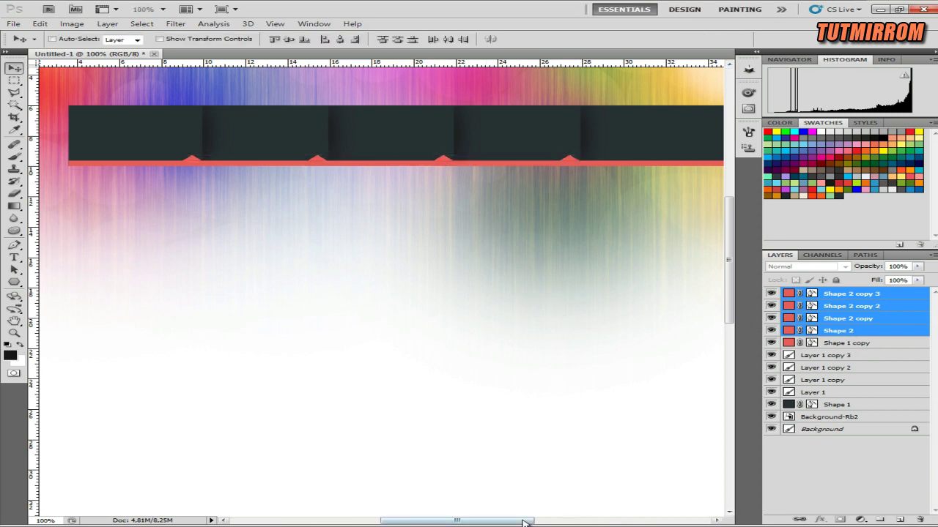
drag(533, 522, 576, 523)
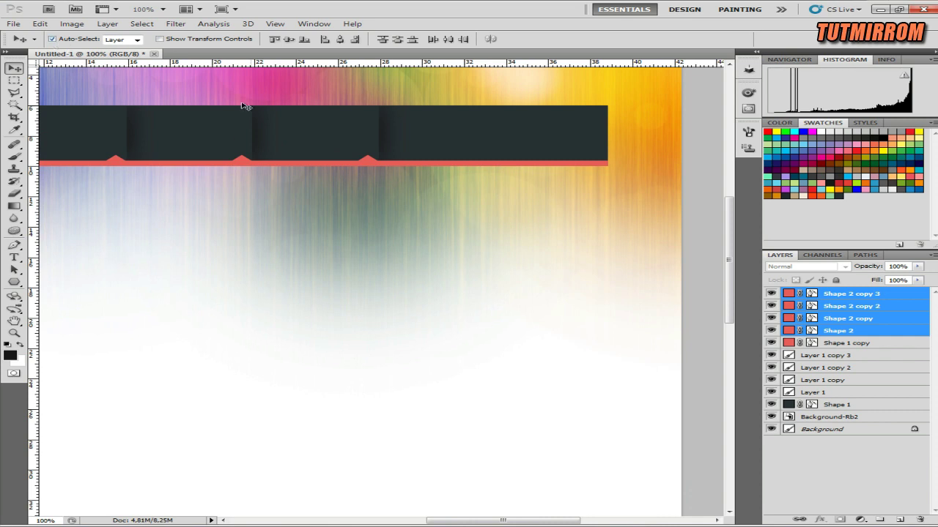
Step: Load the dark nav bar's shape as a selection and limit it to the rightmost section
click(835, 405)
click(771, 404)
click(771, 404)
ctrl+click(790, 404)
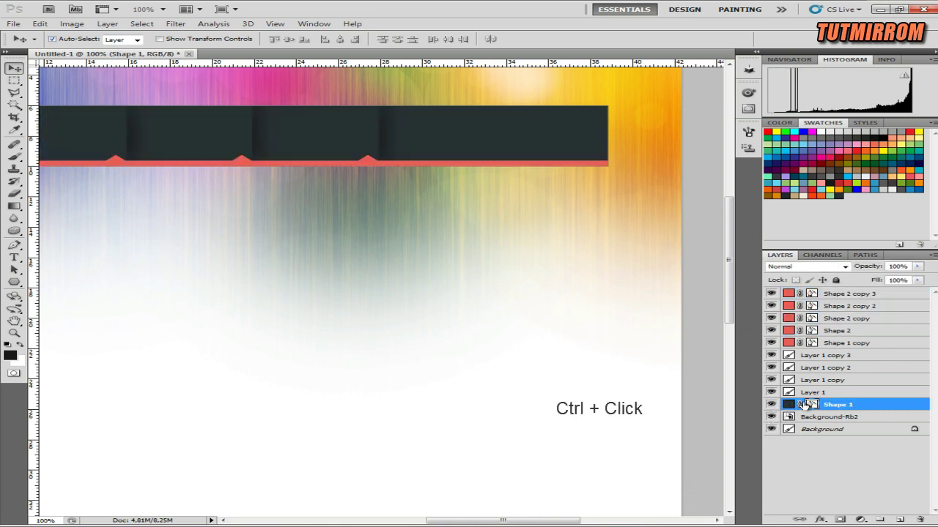
drag(13, 80, 66, 86)
click(66, 87)
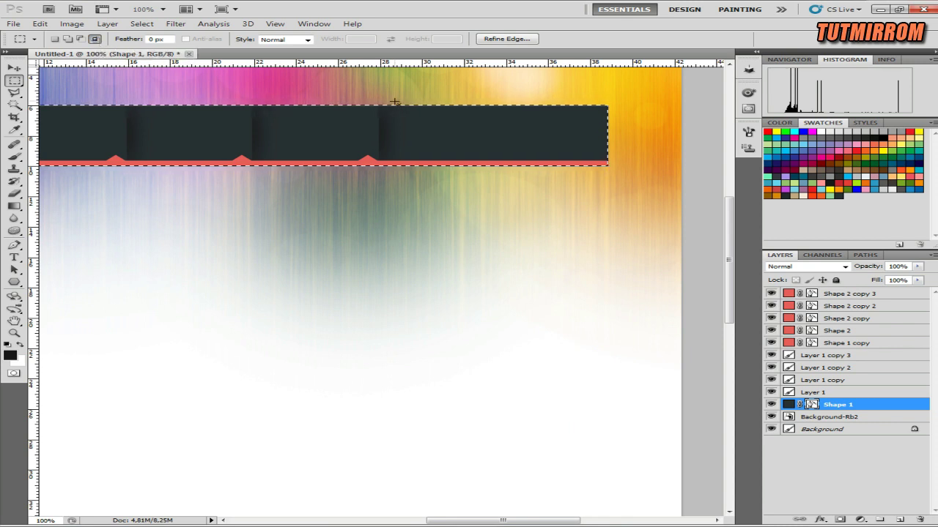
mouse_move(378, 88)
mouse_down()
mouse_move(412, 138)
mouse_move(630, 172)
mouse_up()
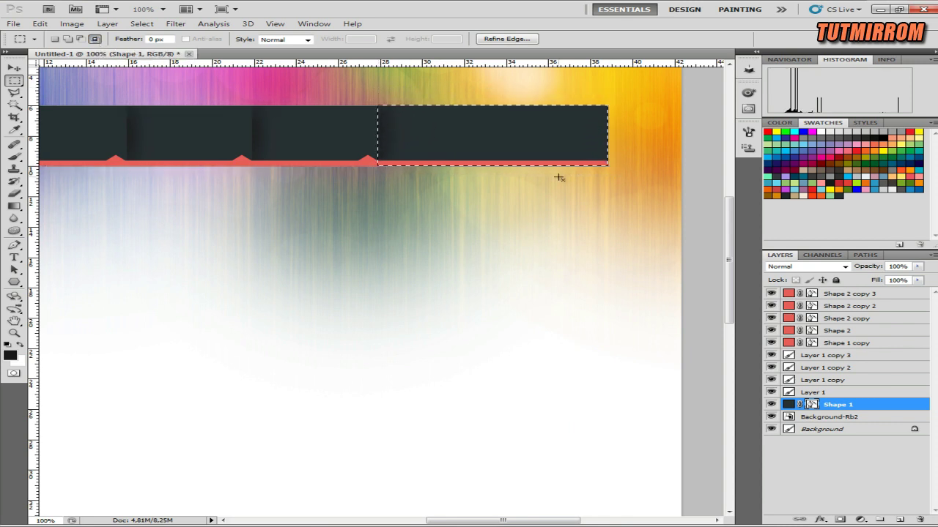
Step: Fill that section with near-black on a new Layer 2 and deselect
click(900, 519)
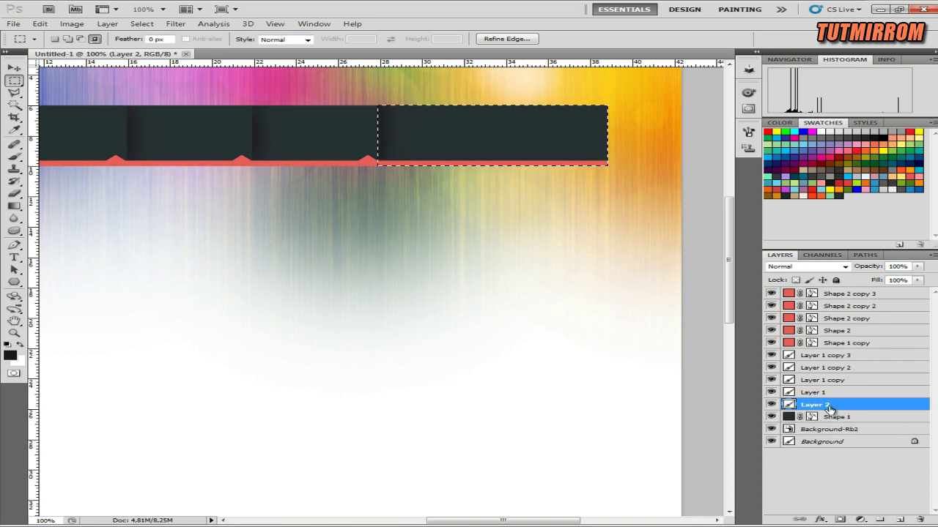
right_click(20, 207)
click(62, 215)
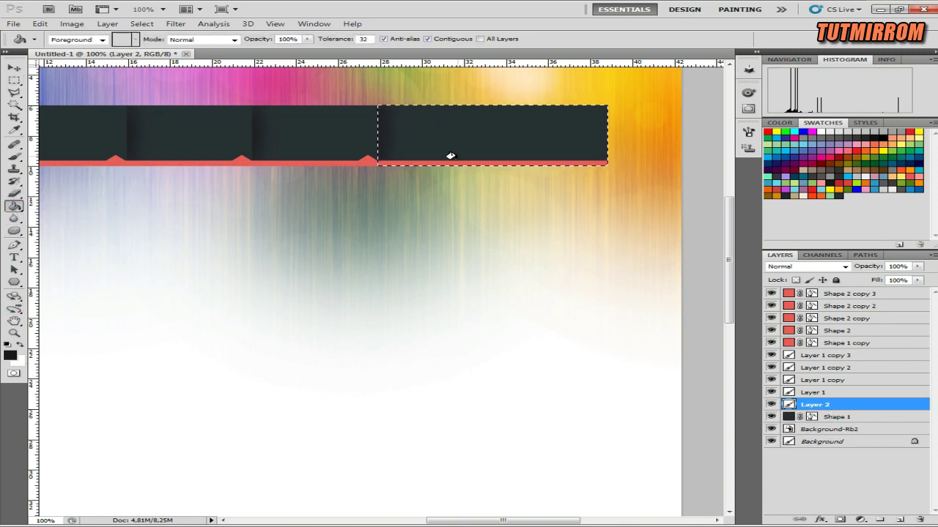
click(451, 156)
key(v)
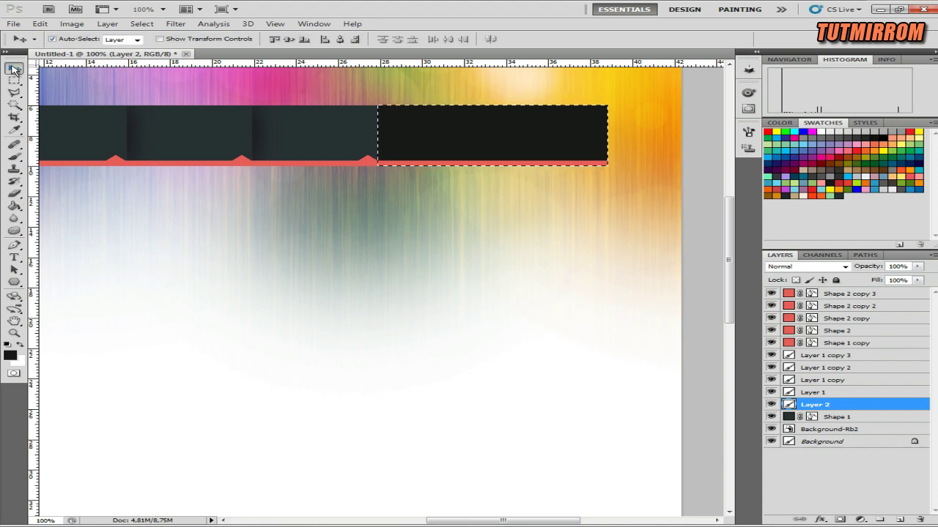
key(ctrl+d)
right_click(846, 409)
click(814, 171)
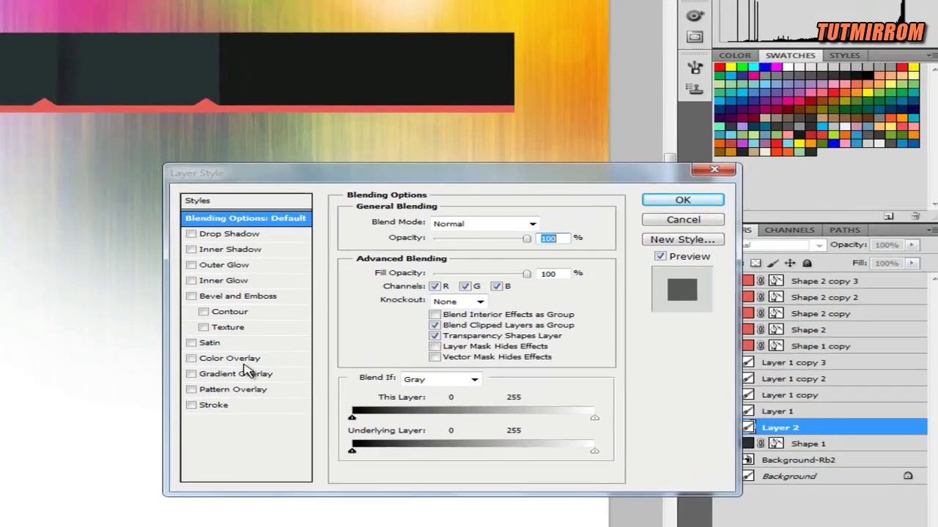
Step: Add a vertical (90°) gradient overlay to the header panel, left stop grey 999999
click(242, 374)
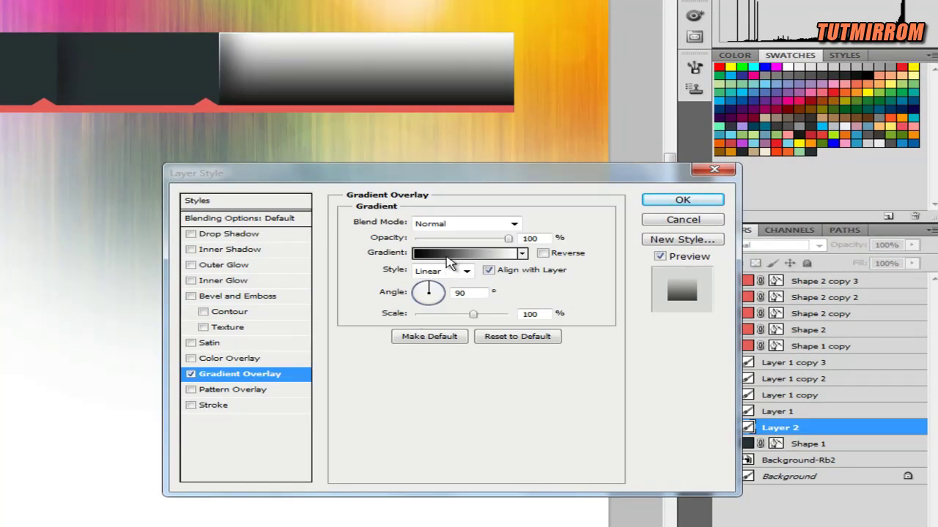
click(433, 294)
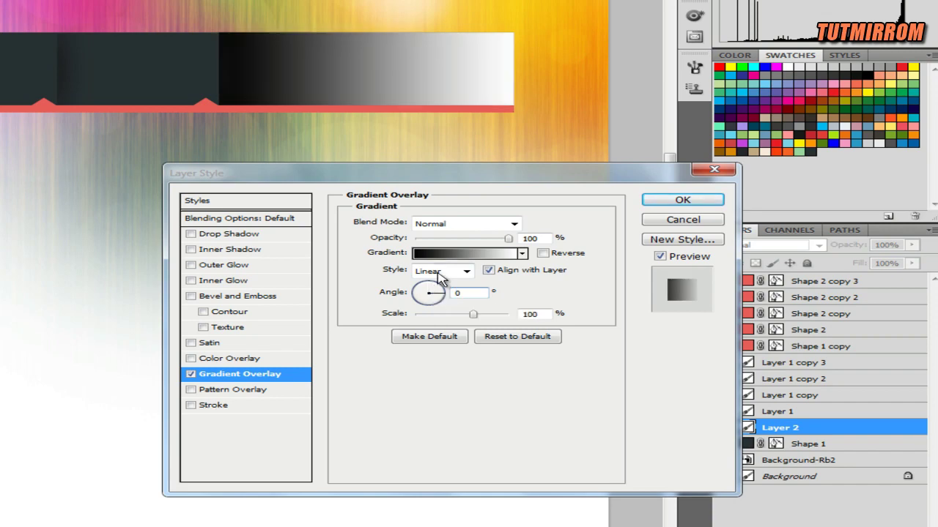
click(429, 286)
click(443, 252)
click(350, 375)
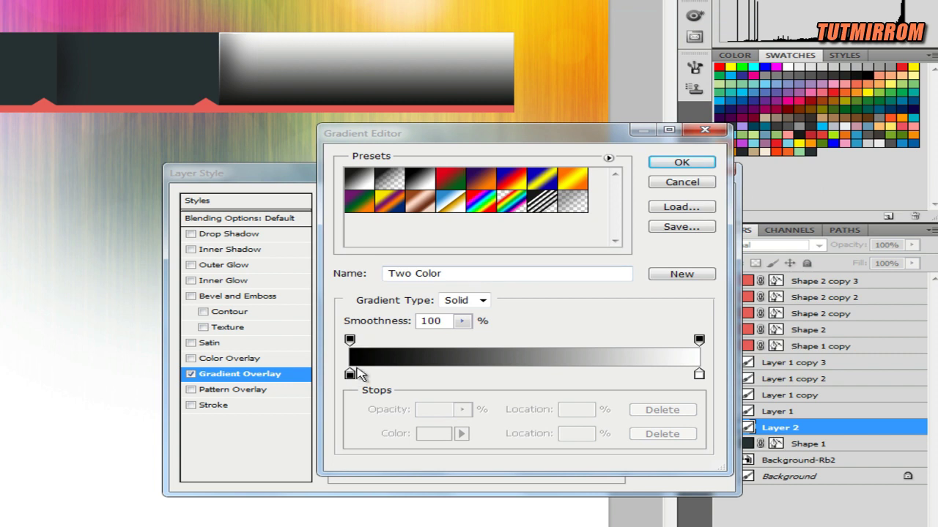
click(433, 433)
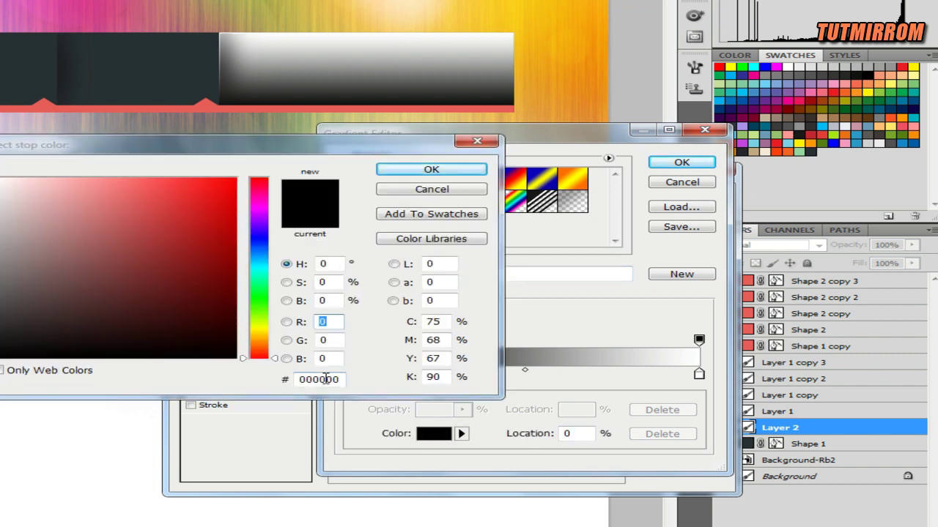
text(999999)
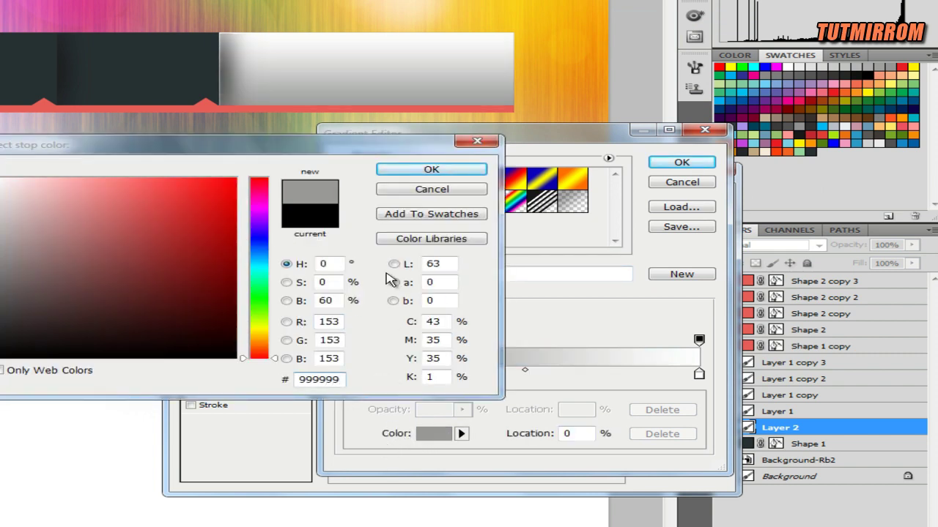
click(408, 173)
Step: Set the gradient's right stop to light grey efefef and apply the overlay
click(699, 375)
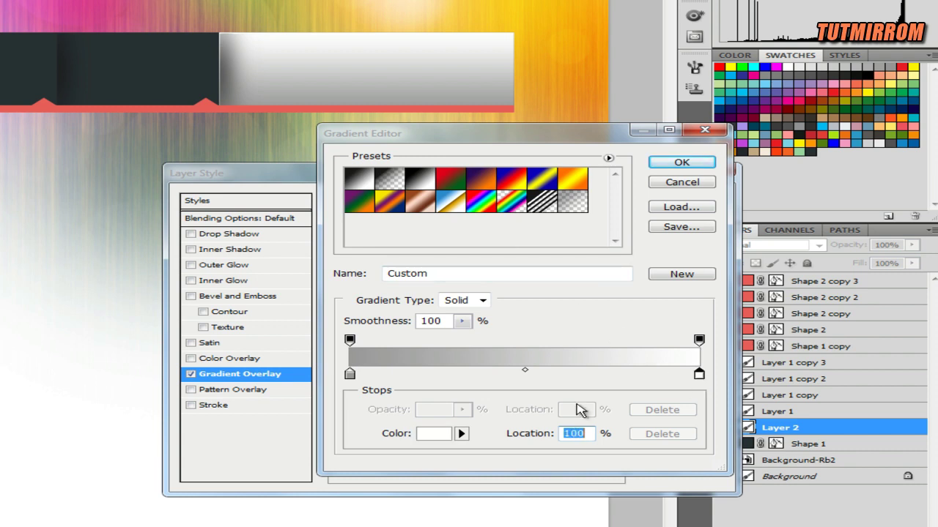
click(439, 436)
text(3f3f3f)
key(BackSpace)
key(BackSpace)
key(BackSpace)
key(BackSpace)
text(e)
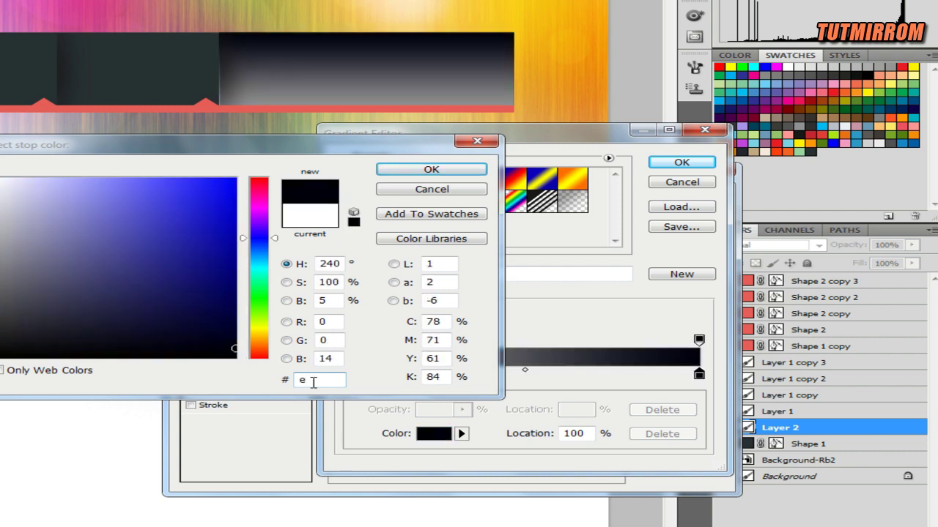
text(fefef)
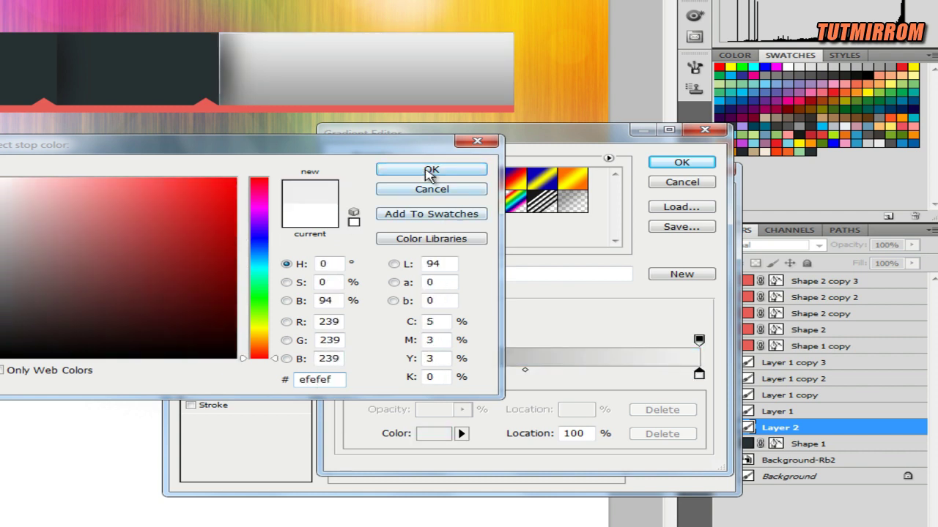
click(430, 170)
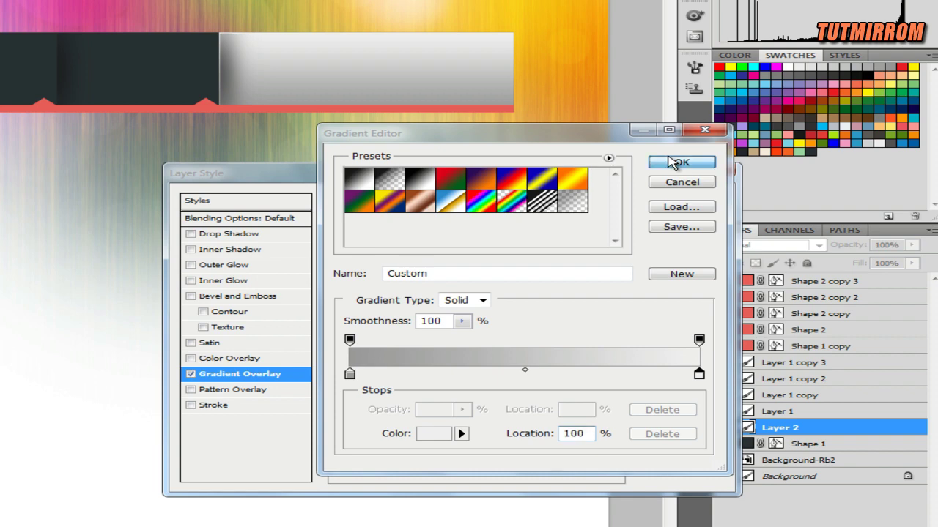
click(681, 162)
click(701, 201)
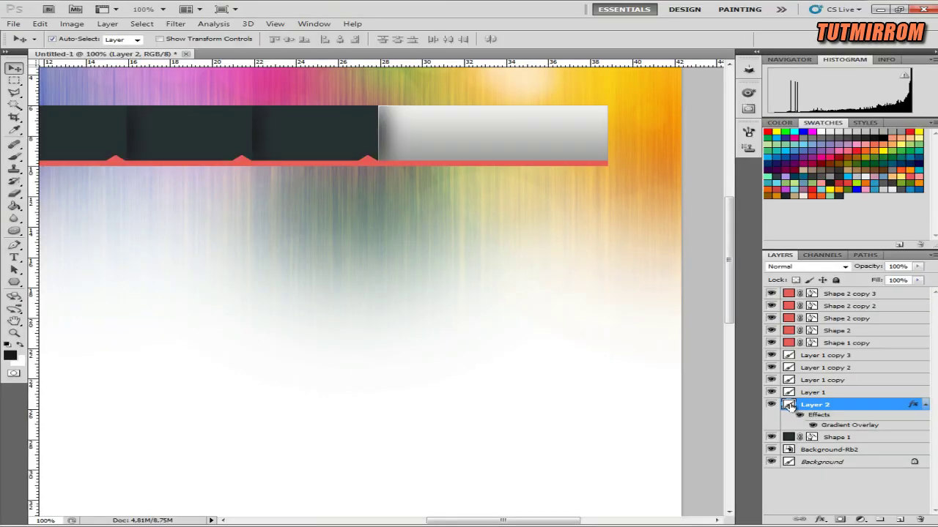
Step: Show the grid and draw a long 3 px-radius rounded bar across the top of the light panel
click(926, 405)
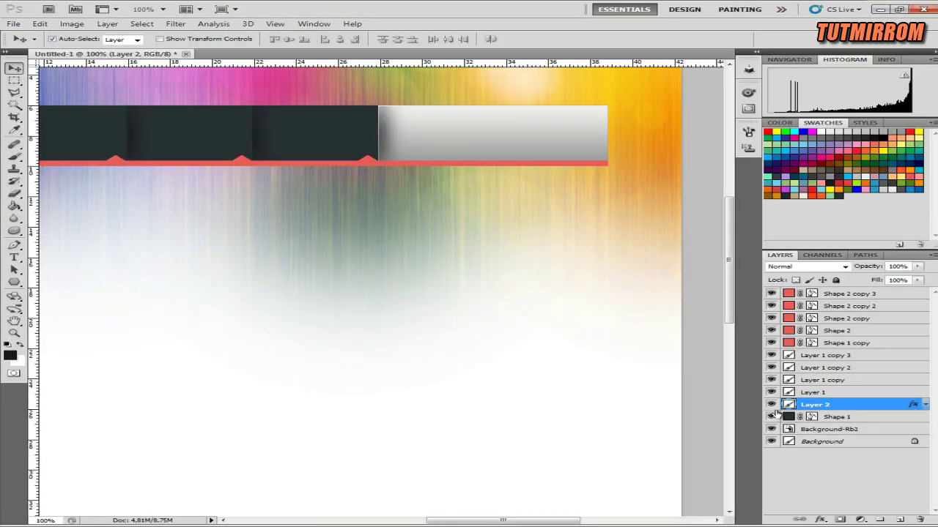
key(ctrl+h)
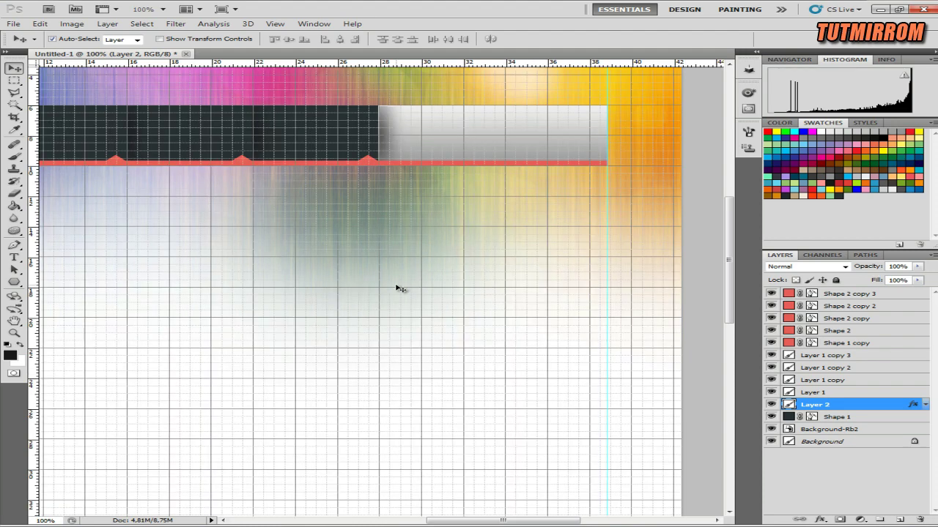
click(14, 282)
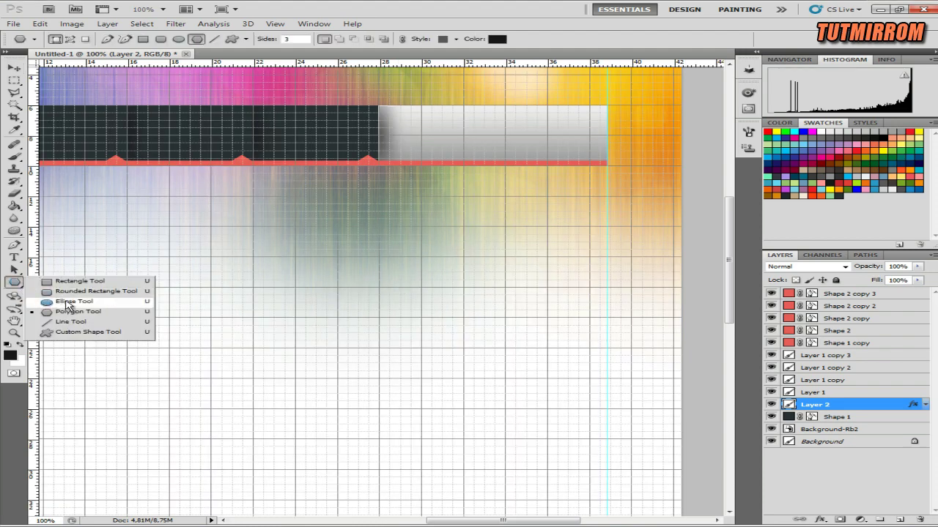
click(66, 293)
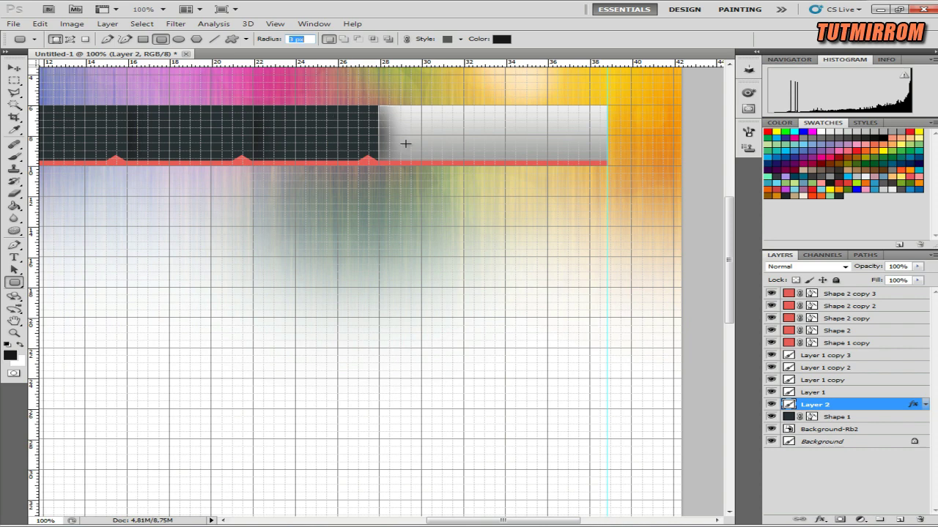
mouse_move(420, 116)
mouse_down()
mouse_move(591, 126)
mouse_move(583, 126)
mouse_up()
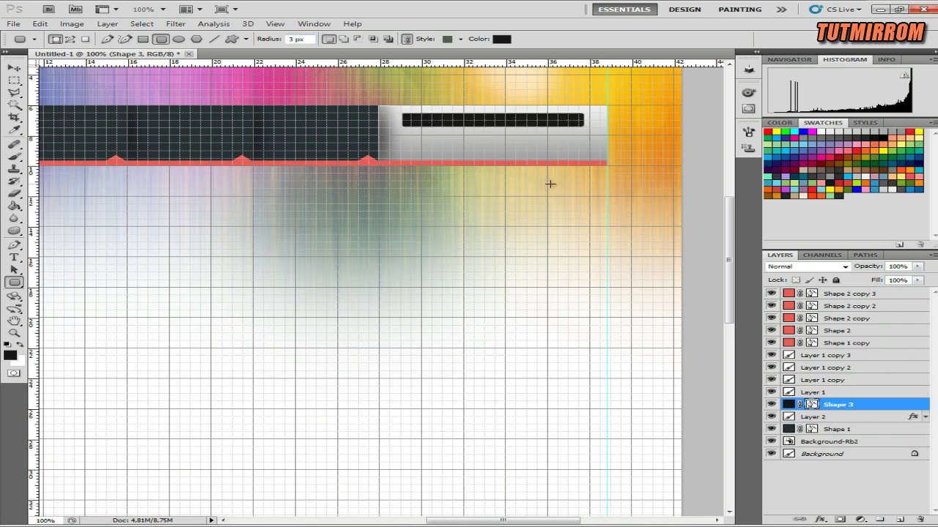
Step: Recolour the new bar's fill to grey a3a3a3
key(v)
double_click(788, 405)
double_click(456, 368)
text(a3)
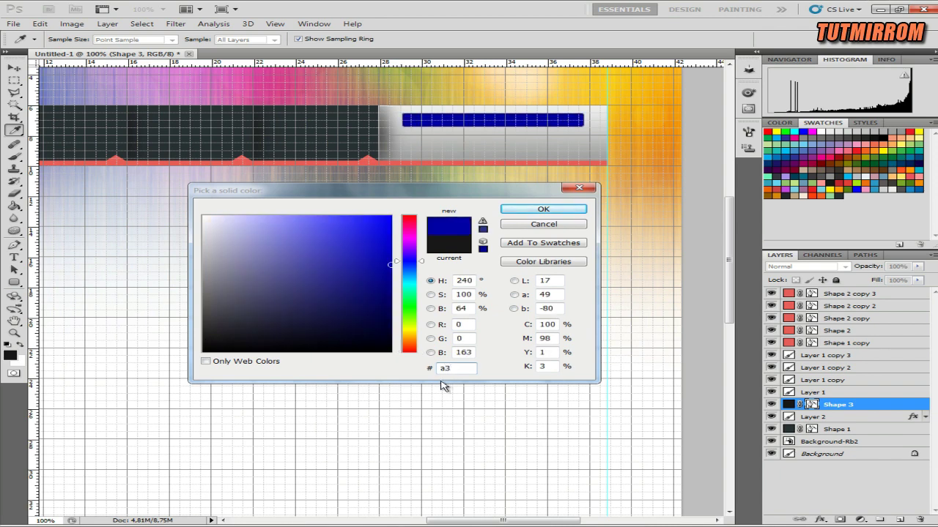
text(a3a3)
click(529, 210)
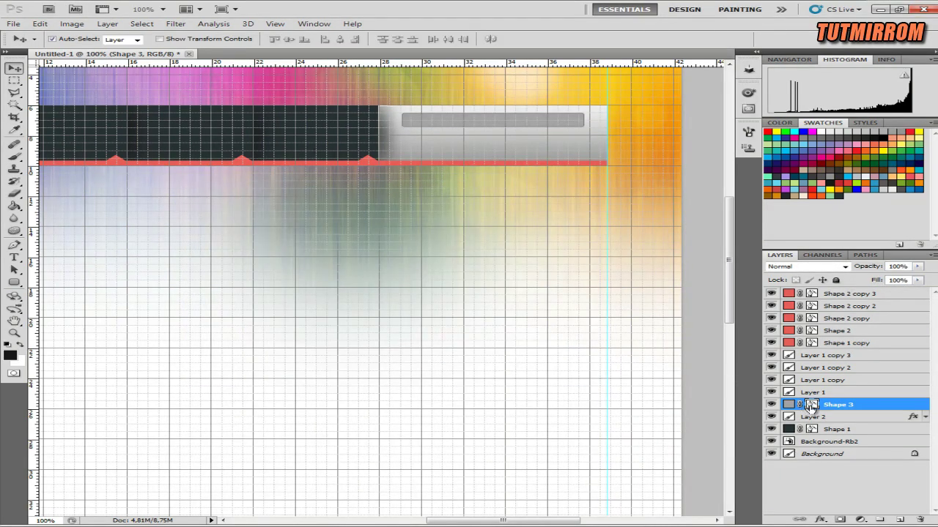
Step: Give the bar an Inner Shadow with distance 2, size 2 and about 50% opacity
right_click(858, 403)
click(826, 140)
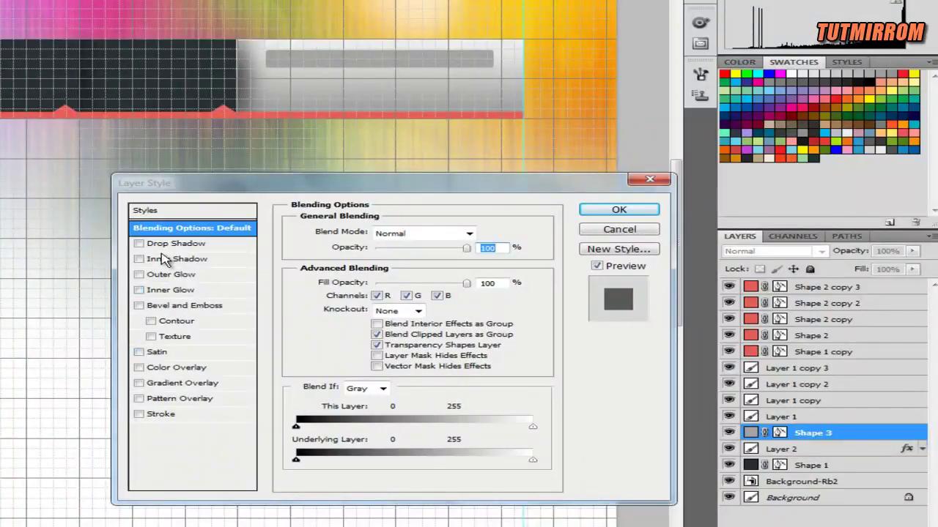
click(168, 260)
click(463, 269)
click(480, 291)
double_click(479, 290)
text(2)
double_click(472, 318)
text(4)
key(Down)
drag(427, 249, 408, 253)
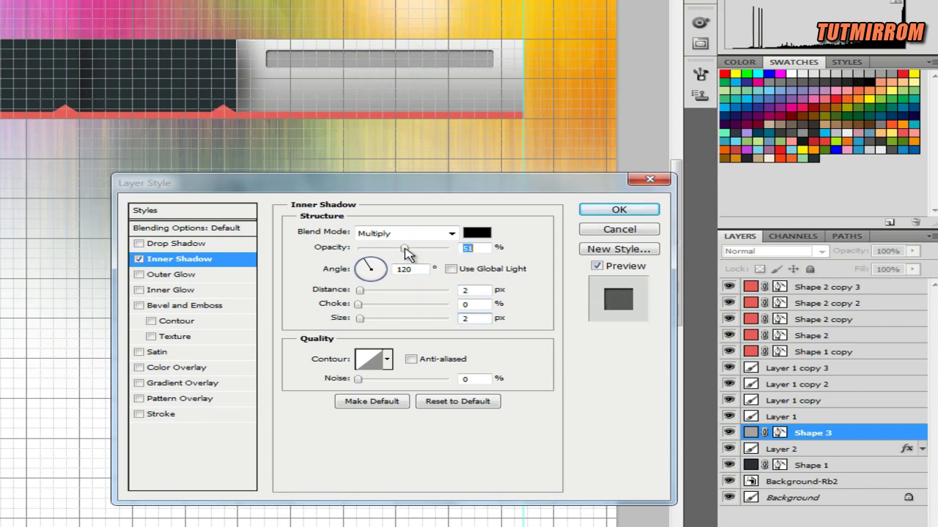
Step: Add a white Normal Drop Shadow with distance 1 and slightly reduced opacity, then apply both shadows
click(179, 243)
click(452, 233)
click(371, 247)
click(476, 233)
click(275, 188)
click(18, 186)
double_click(474, 290)
text(2)
drag(427, 248, 454, 248)
double_click(475, 318)
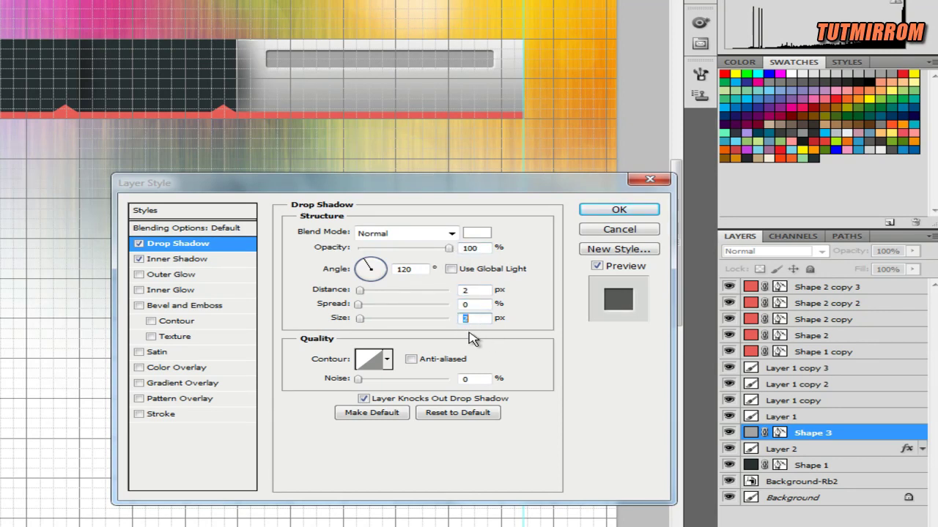
double_click(474, 290)
text(1)
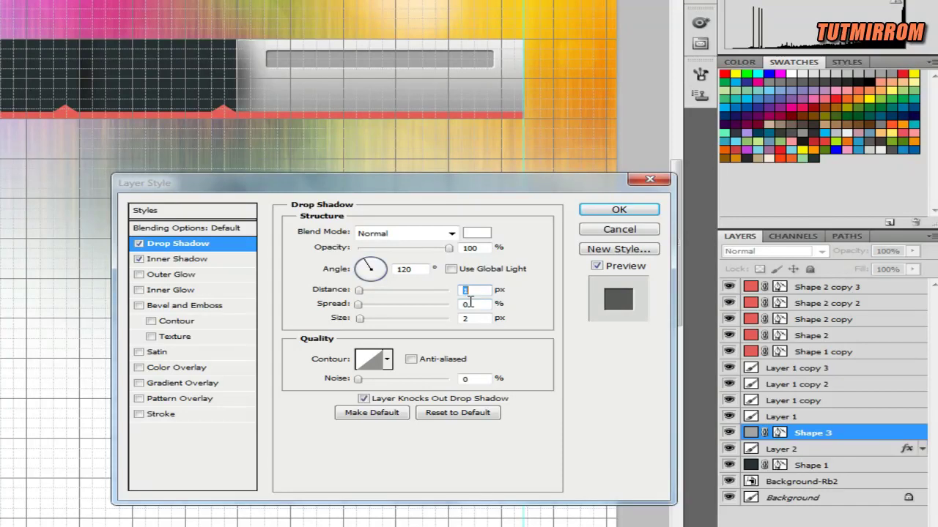
drag(448, 248, 431, 254)
click(619, 211)
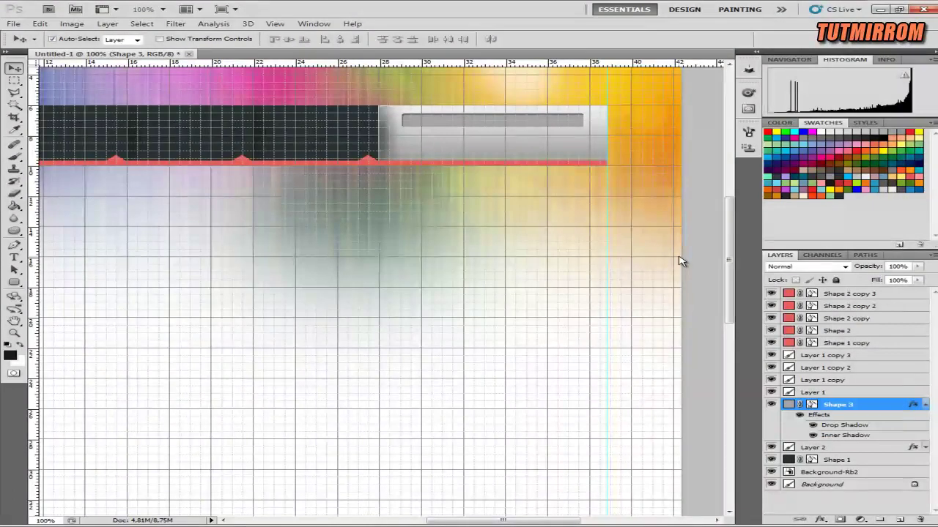
Step: Duplicate the grey bar and place the copy just below the original
key(ctrl+apostrophe)
key(ctrl+apostrophe)
click(926, 406)
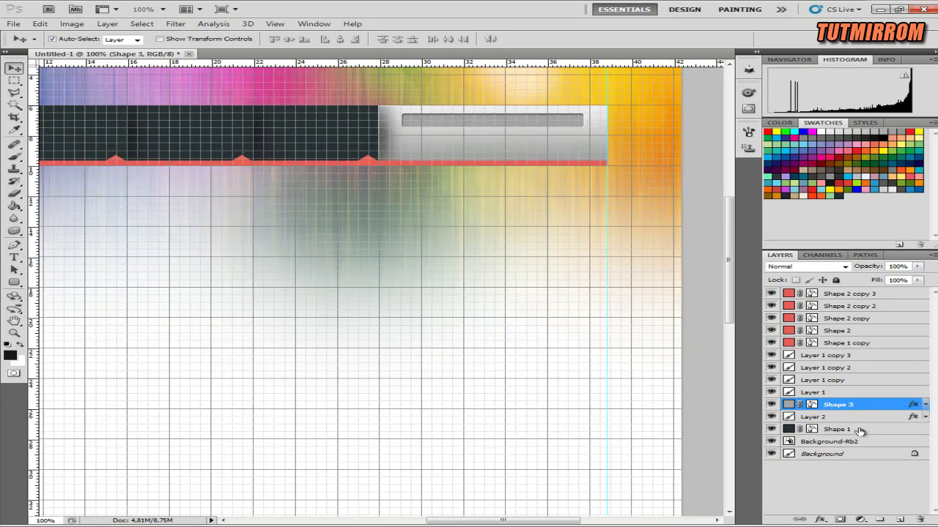
key(ctrl+j)
click(52, 39)
drag(500, 125, 494, 144)
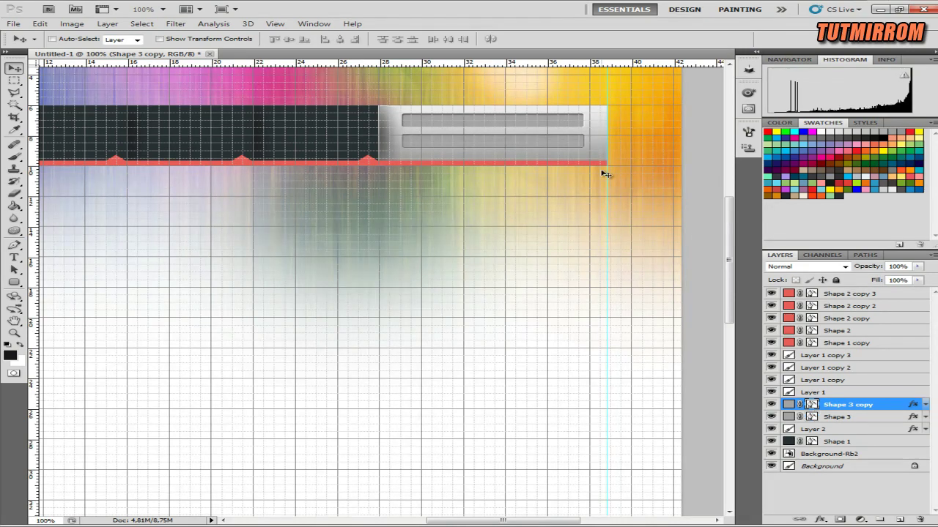
key(Up)
key(Up)
key(Up)
key(Up)
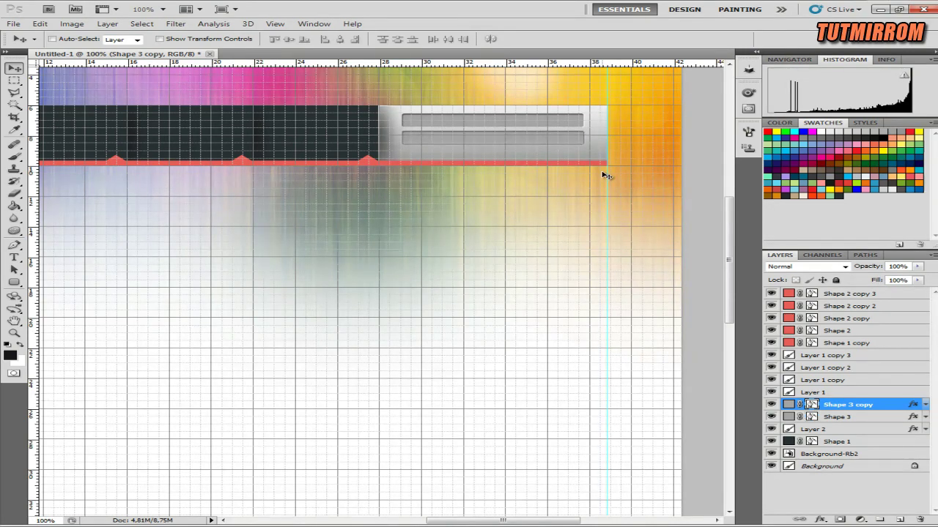
shift+click(857, 417)
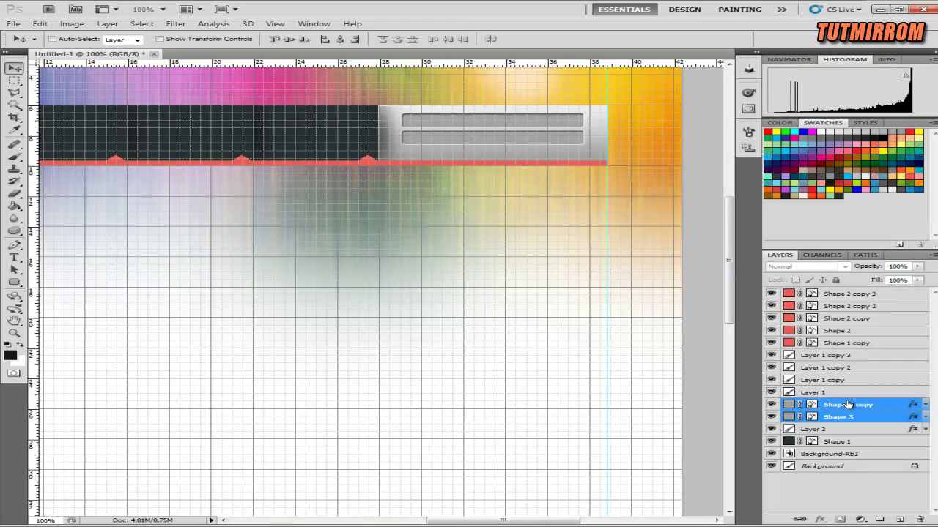
ctrl+click(835, 416)
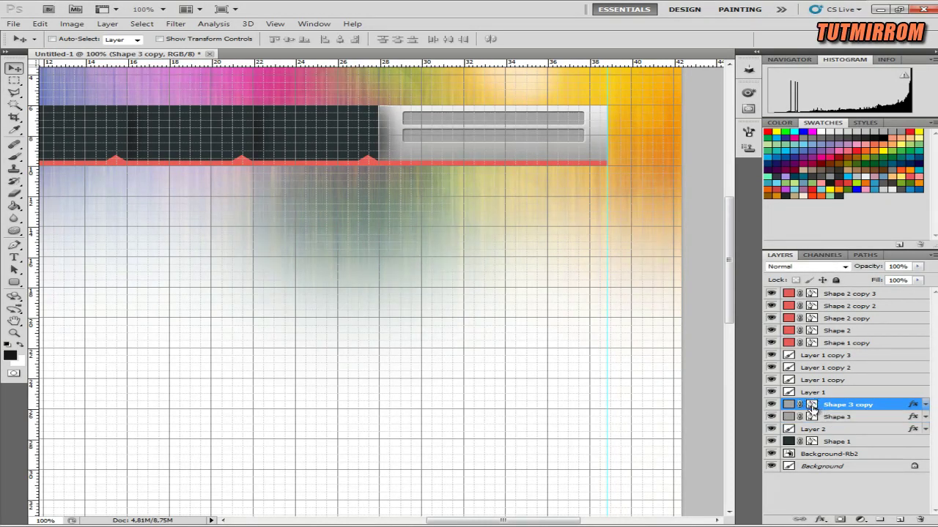
key(Down)
Step: Free Transform both bars to be slightly narrower and shorter, then nudge them right
ctrl+click(841, 417)
key(ctrl+t)
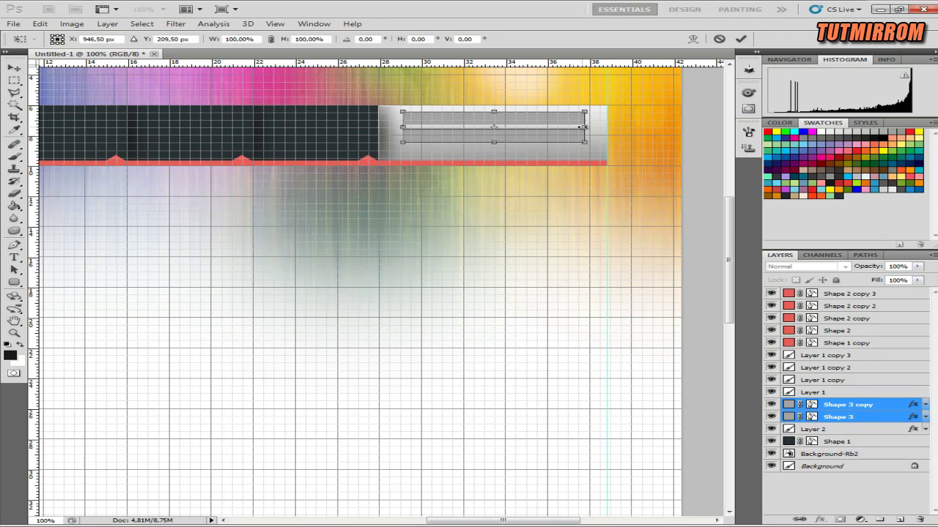
drag(584, 128, 579, 127)
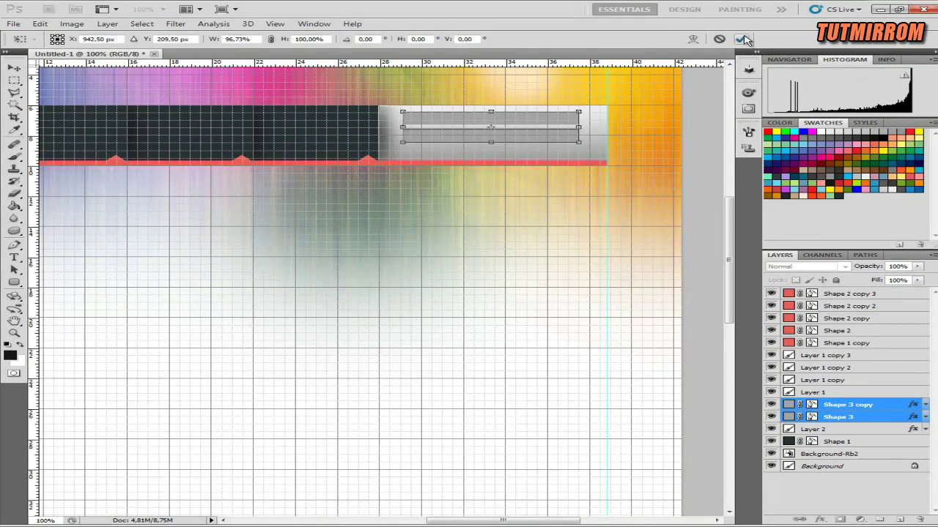
drag(490, 113, 505, 118)
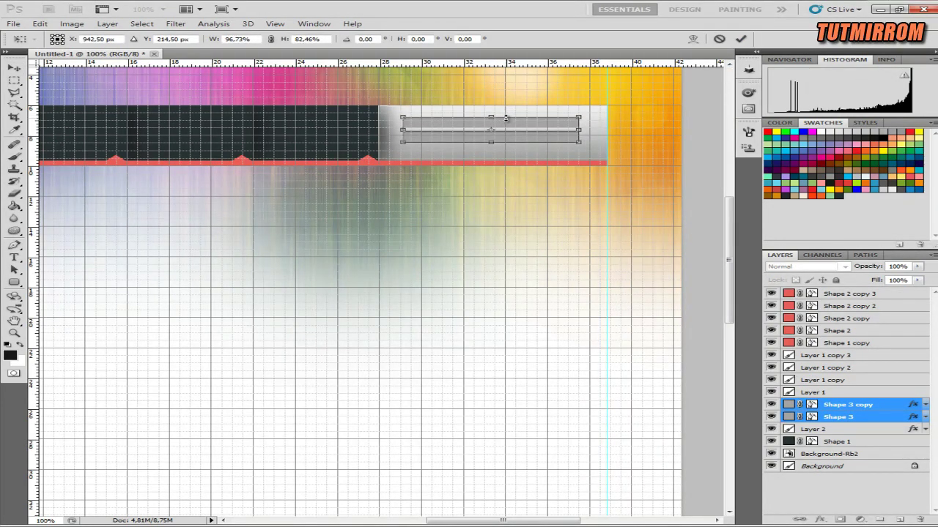
click(741, 39)
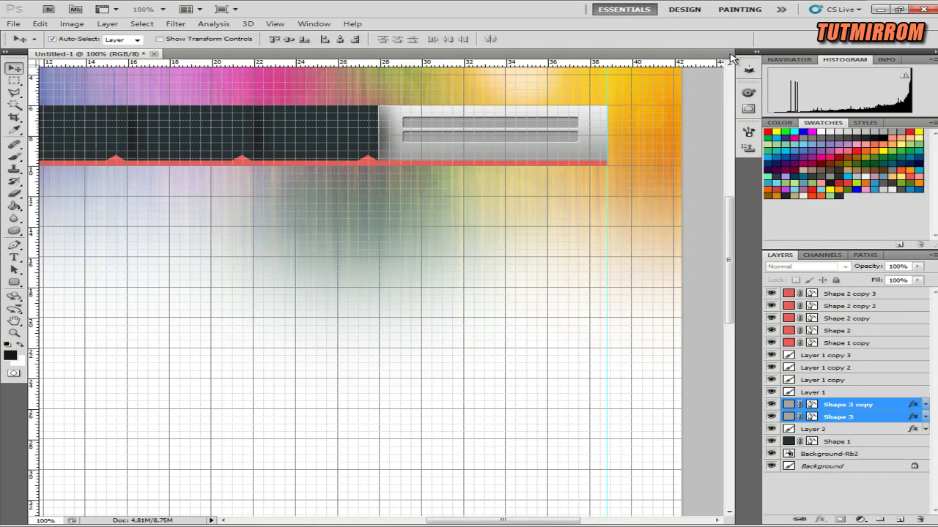
key(Right)
key(Right)
key(Right)
key(Right)
click(848, 404)
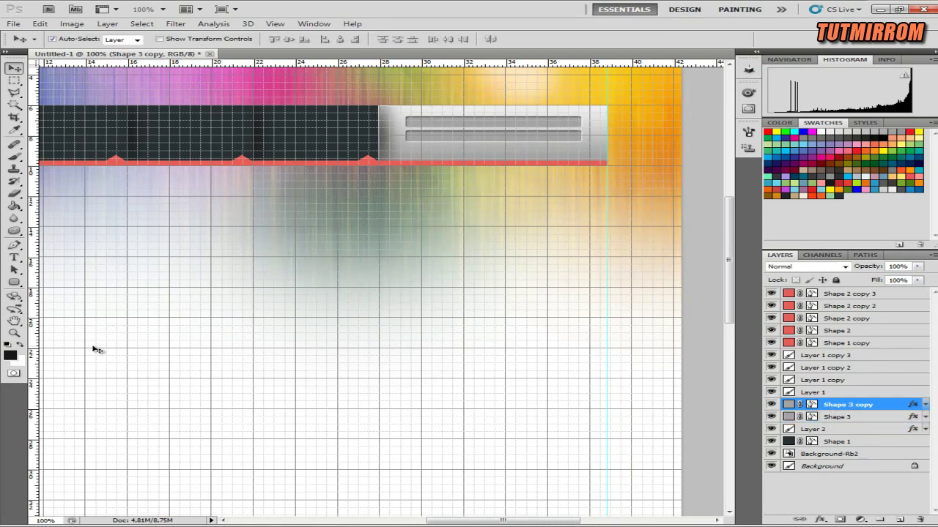
Step: Draw a rounded button with a 6 px corner radius below the two grey fields
click(15, 283)
click(16, 288)
double_click(293, 39)
text(6)
key(Return)
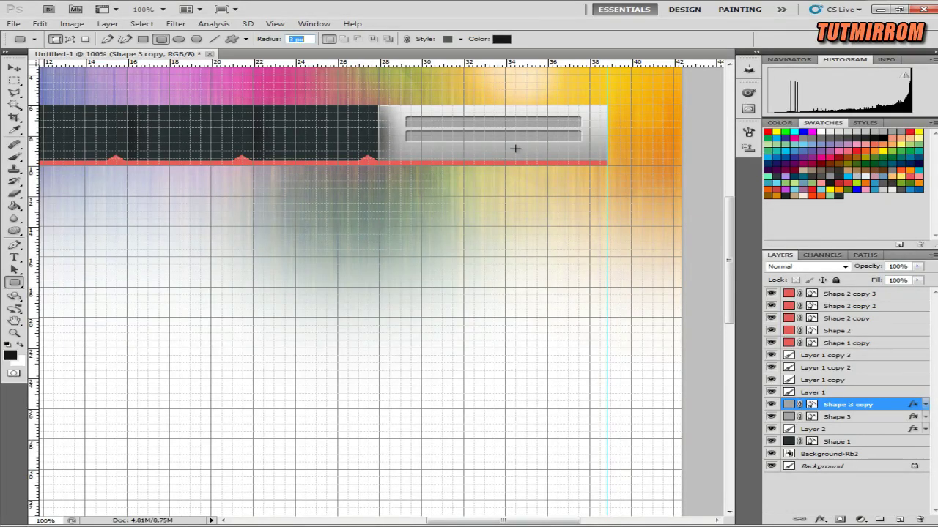
drag(562, 160, 561, 160)
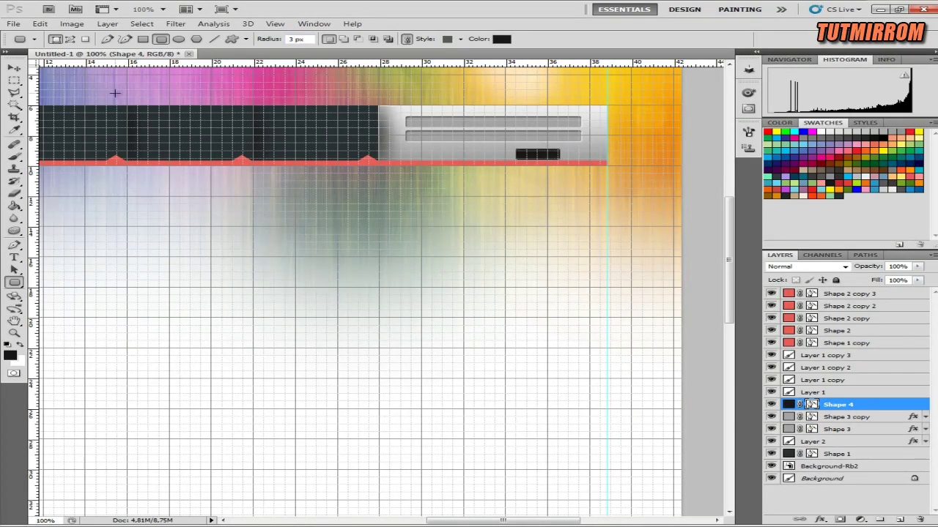
click(14, 67)
key(Up)
key(Up)
key(Up)
key(Up)
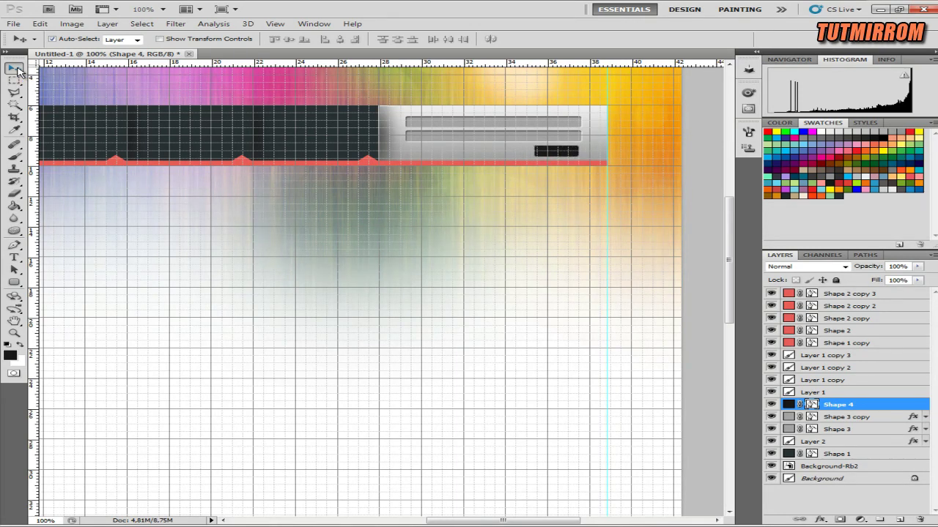
Step: Set the button's fill colour to light grey cecece
double_click(788, 405)
double_click(455, 368)
text(cecece)
click(543, 210)
Step: Add a Multiply gradient overlay at about 37% opacity to the button
right_click(817, 407)
click(820, 151)
click(334, 366)
click(512, 251)
click(495, 264)
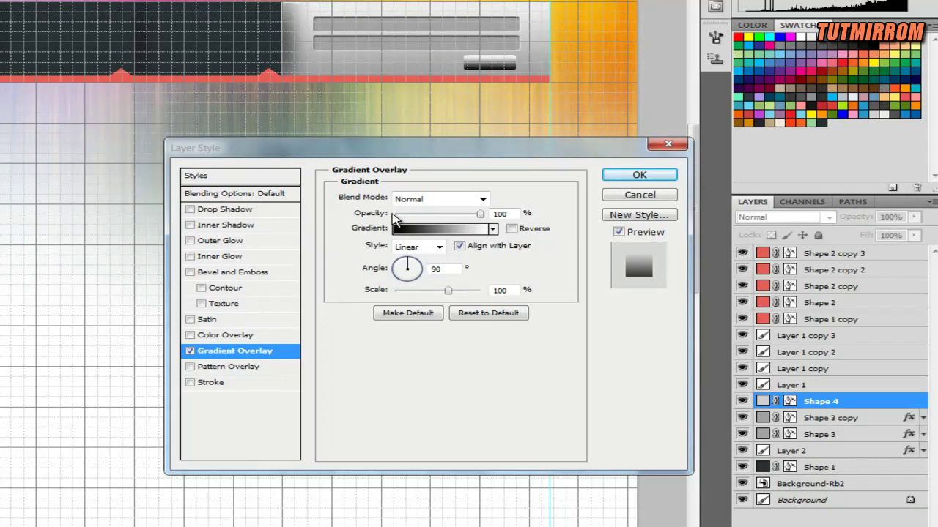
drag(479, 213, 426, 213)
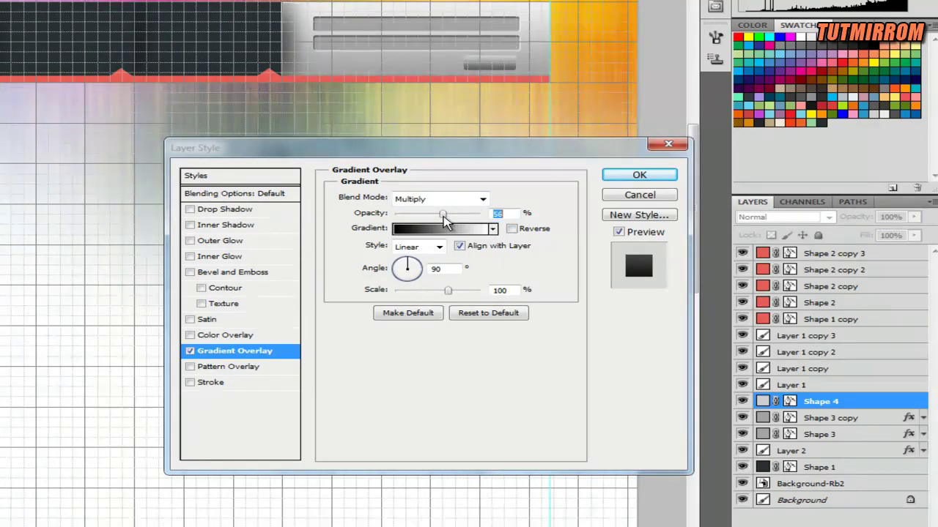
click(634, 177)
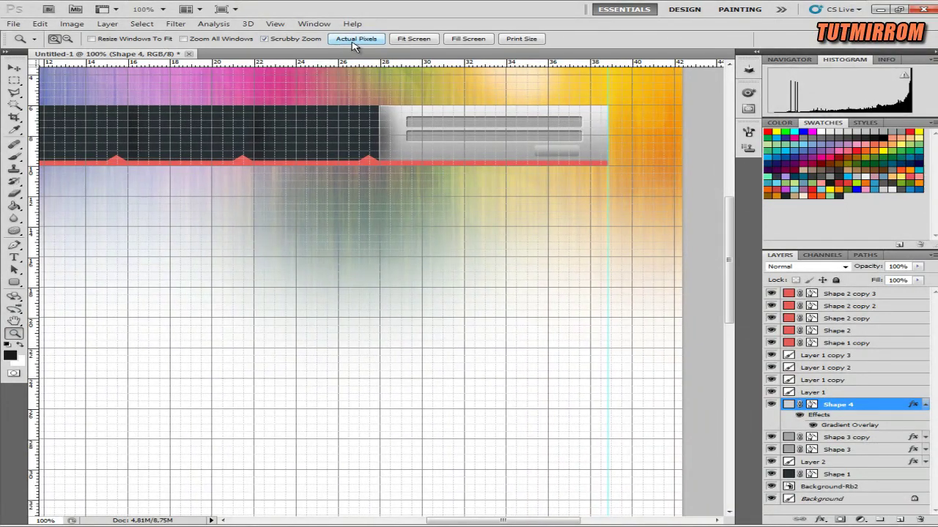
click(353, 42)
key(ctrl+0)
right_click(820, 406)
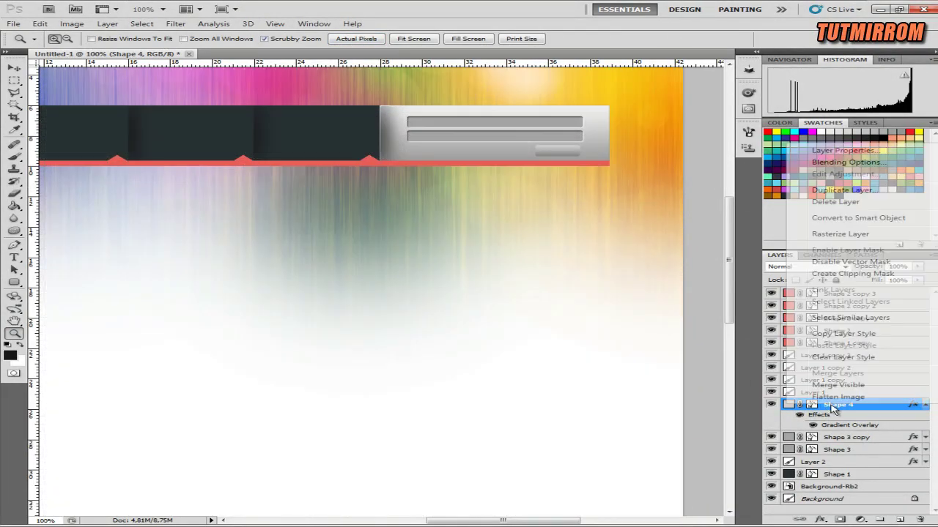
Step: Add a size 1 Bevel and Emboss with lowered highlight and shadow opacities to the button
click(853, 167)
click(197, 281)
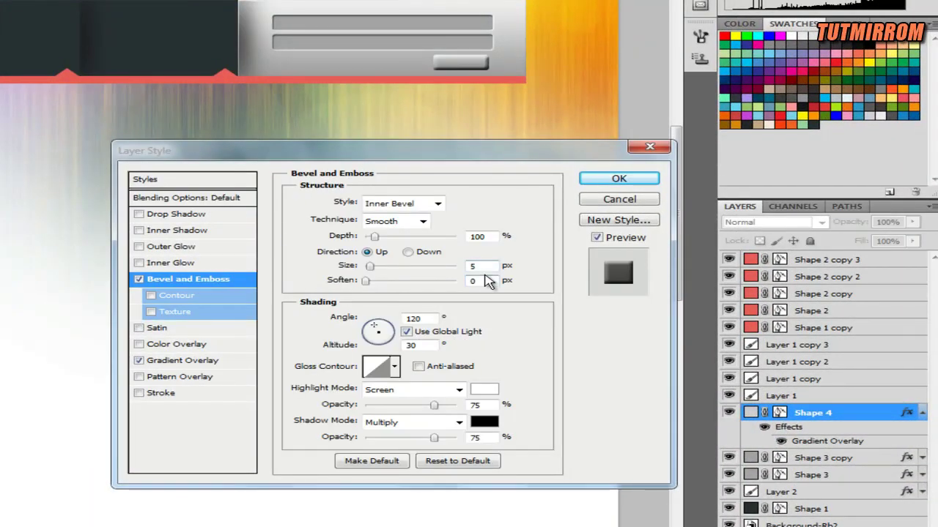
text(1)
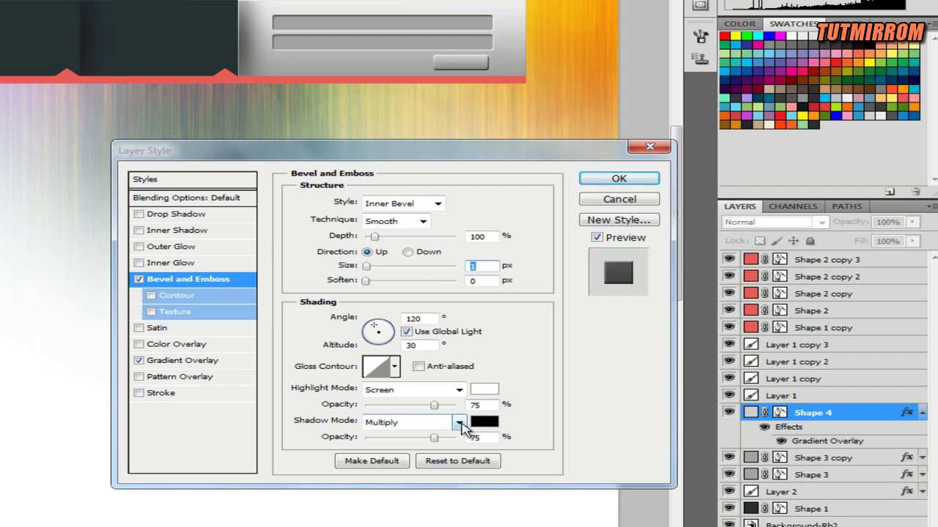
drag(434, 406, 414, 407)
drag(434, 437, 435, 437)
key(Down)
key(Down)
key(Down)
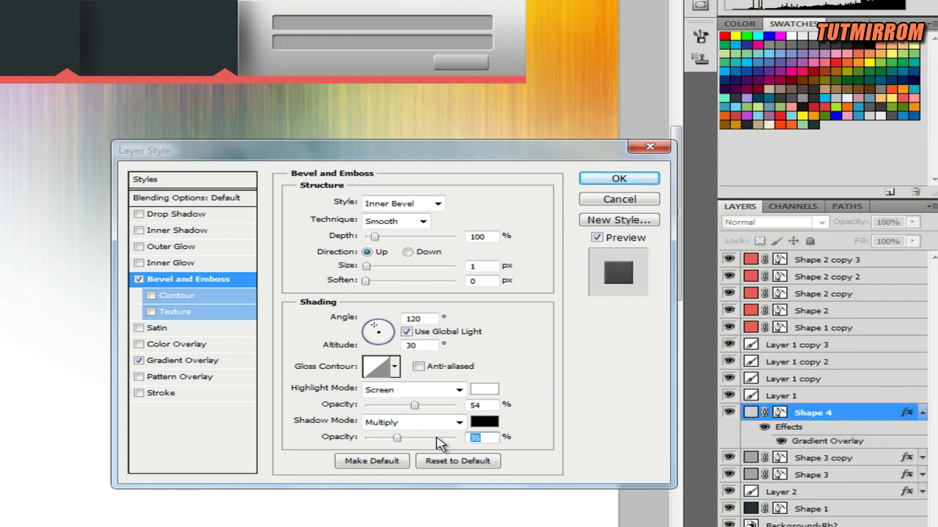
Step: Add a Drop Shadow with distance 0, size 2 and about 62% opacity, then apply
click(170, 214)
click(451, 240)
click(475, 262)
key(Down)
key(Down)
key(Down)
key(Down)
key(Down)
click(475, 292)
key(Down)
key(Down)
key(Down)
drag(426, 219, 415, 227)
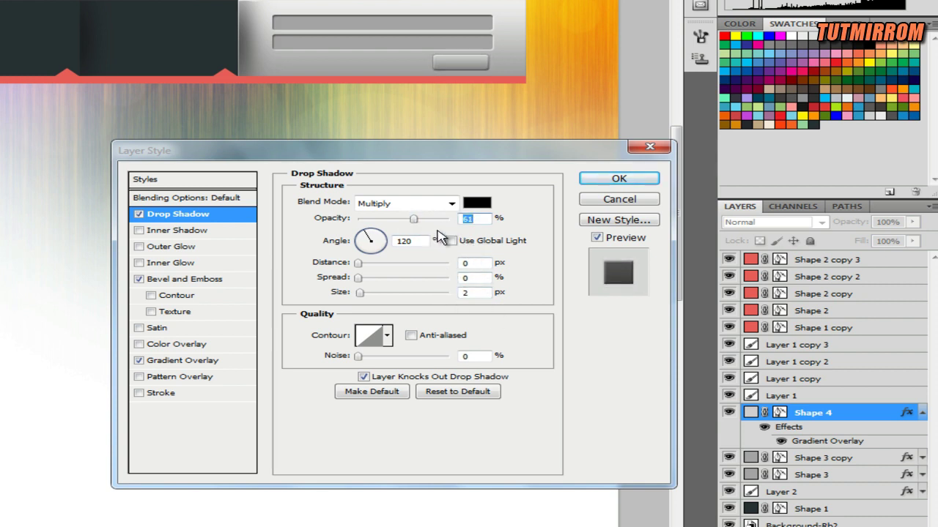
click(619, 180)
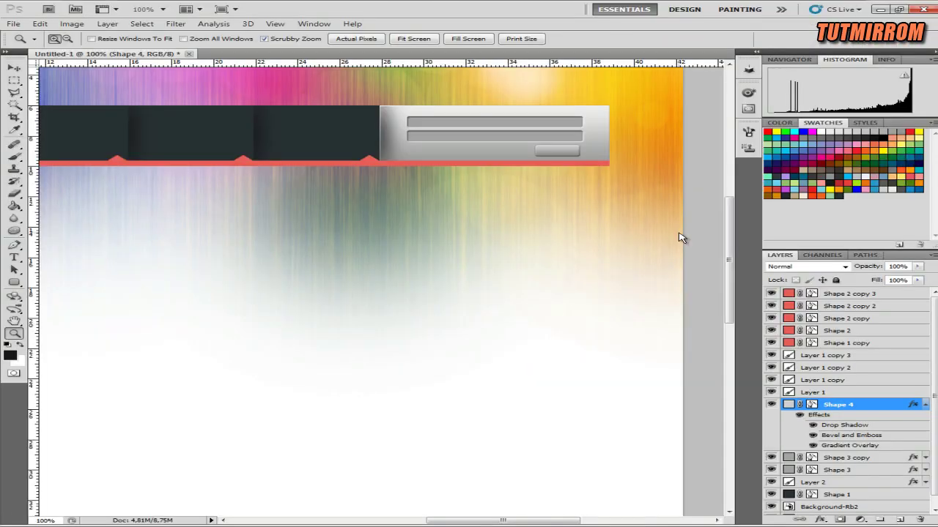
Step: Duplicate the dark Shape 1 bar, move the copy to the top of the stack and hide it
click(925, 404)
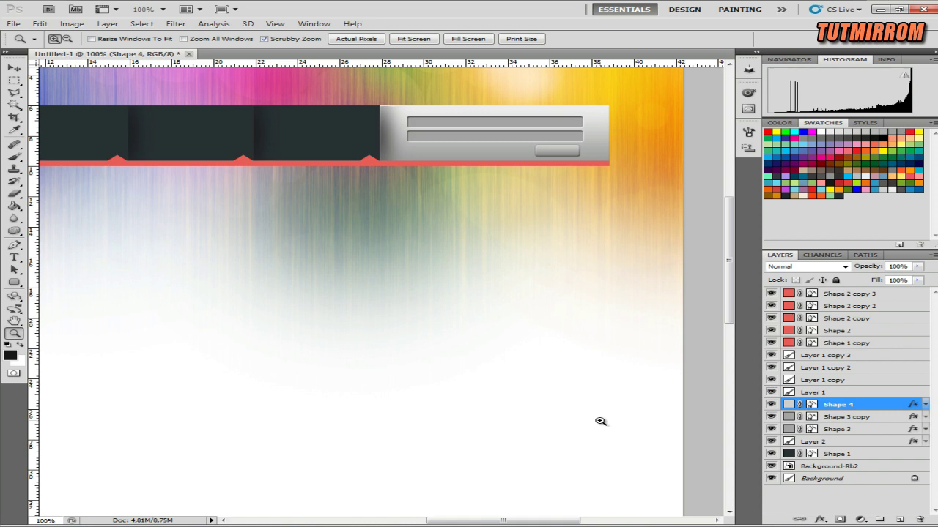
click(833, 431)
click(835, 453)
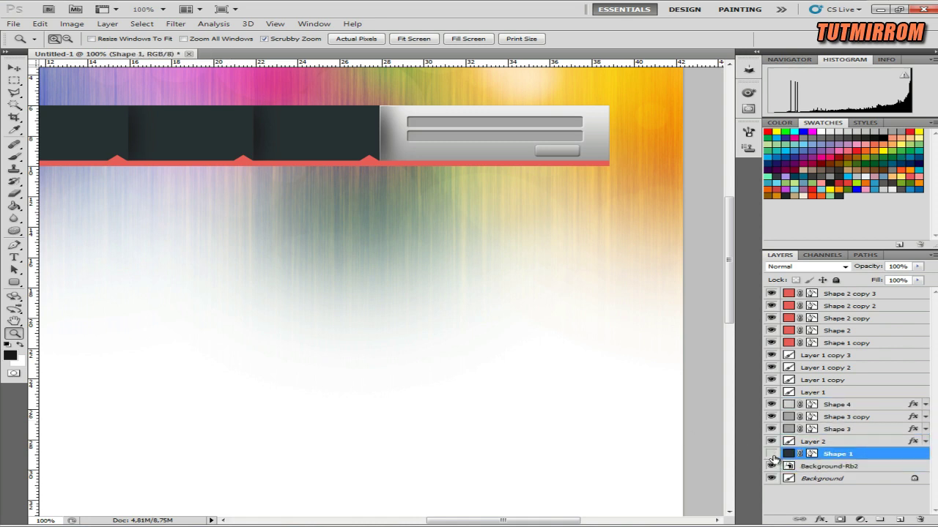
key(ctrl+j)
drag(850, 454, 833, 288)
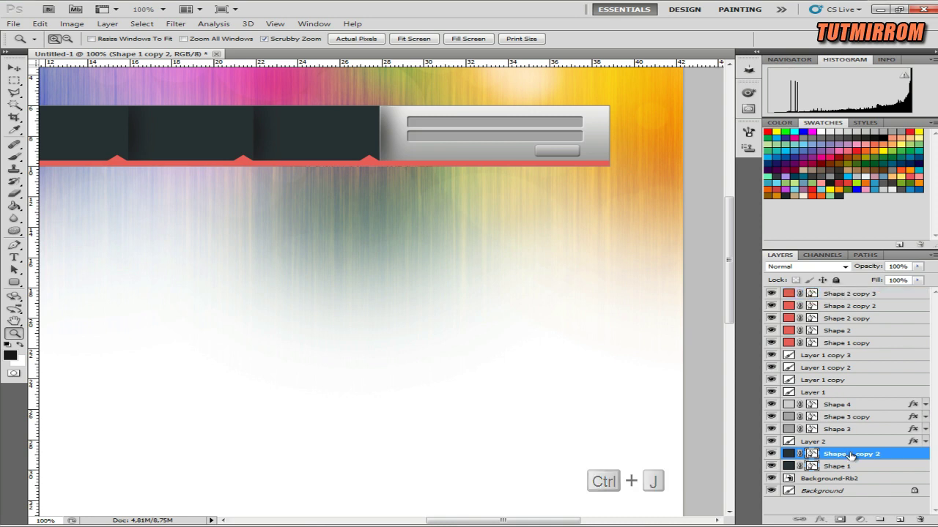
drag(833, 288, 833, 291)
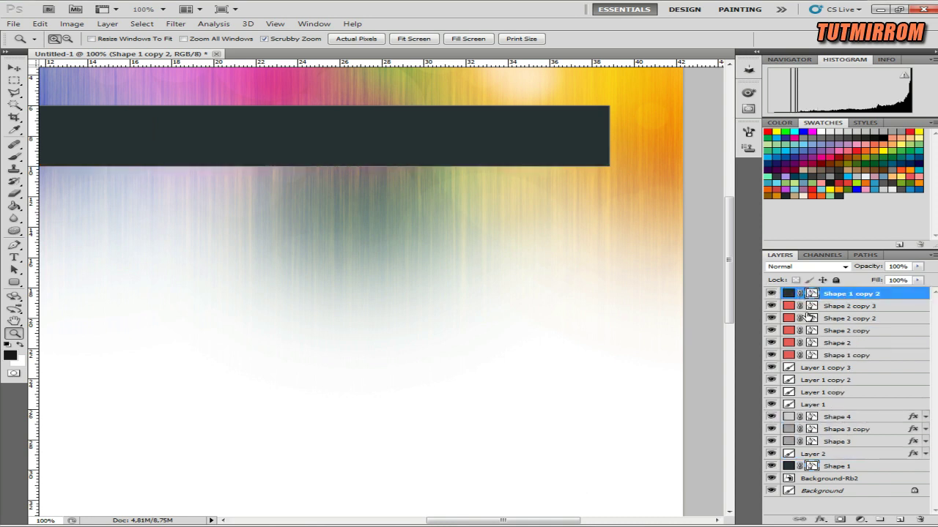
click(771, 294)
Step: Group the header layers from Shape 2 copy 3 down to Shape 1 and name the group Nav
click(835, 467)
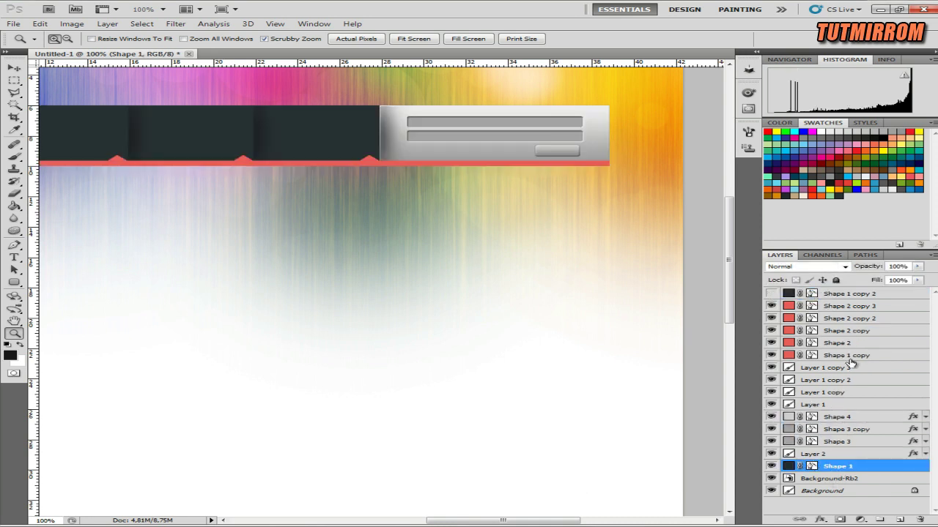
shift+click(847, 311)
key(ctrl+g)
double_click(822, 306)
text(av)
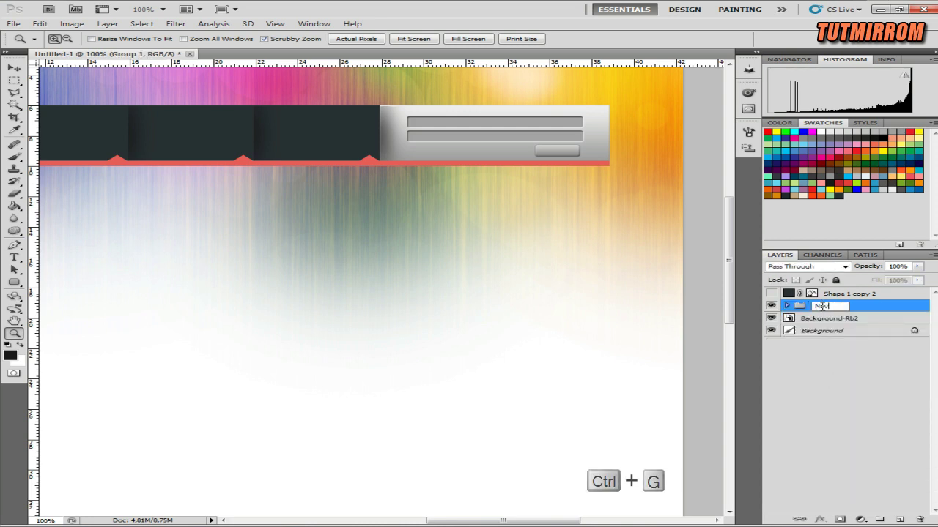
key(Return)
Step: Select the Shape 1 copy 2 dark bar and nudge it down below the header
click(770, 306)
click(770, 306)
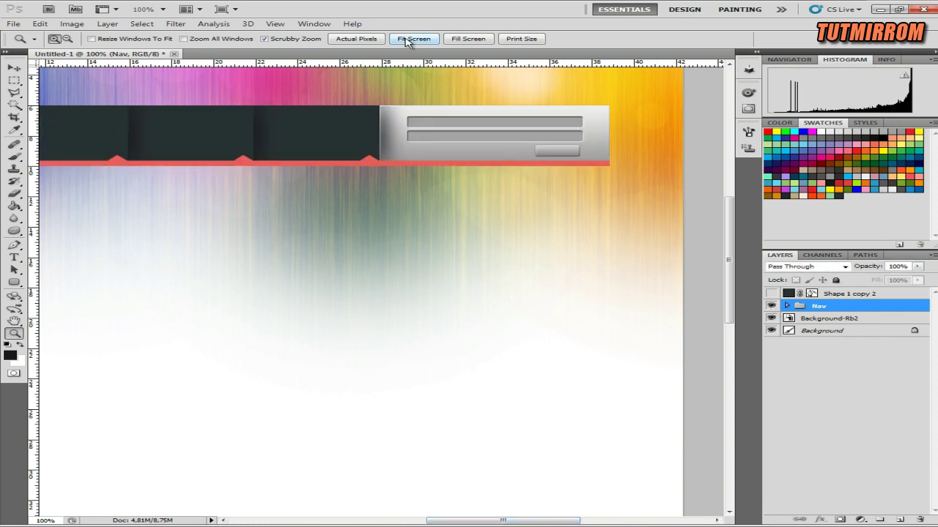
click(406, 39)
click(14, 67)
click(830, 293)
click(771, 294)
click(771, 293)
click(771, 293)
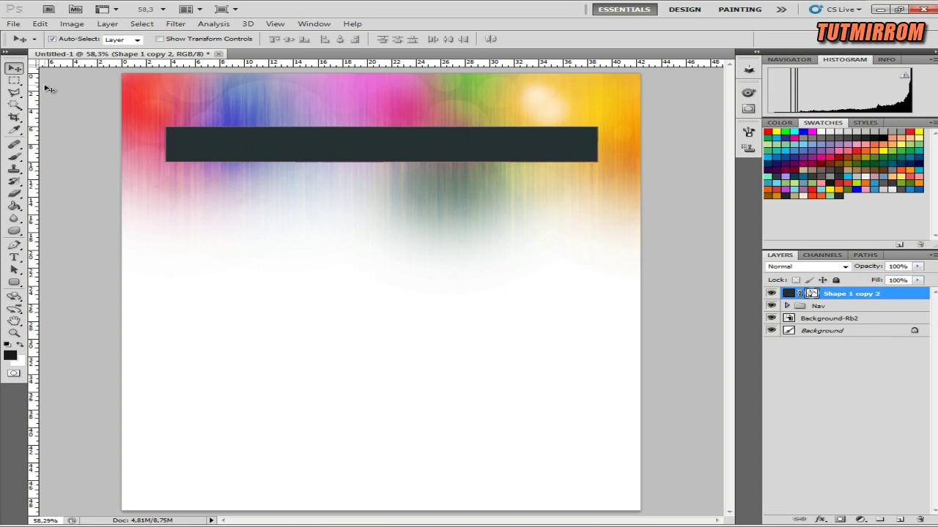
key(shift+Down)
key(shift+Down)
key(shift+Down)
key(shift+Down)
key(shift+Down)
key(shift+Down)
key(shift+Down)
key(shift+Down)
key(shift+Down)
key(shift+Up)
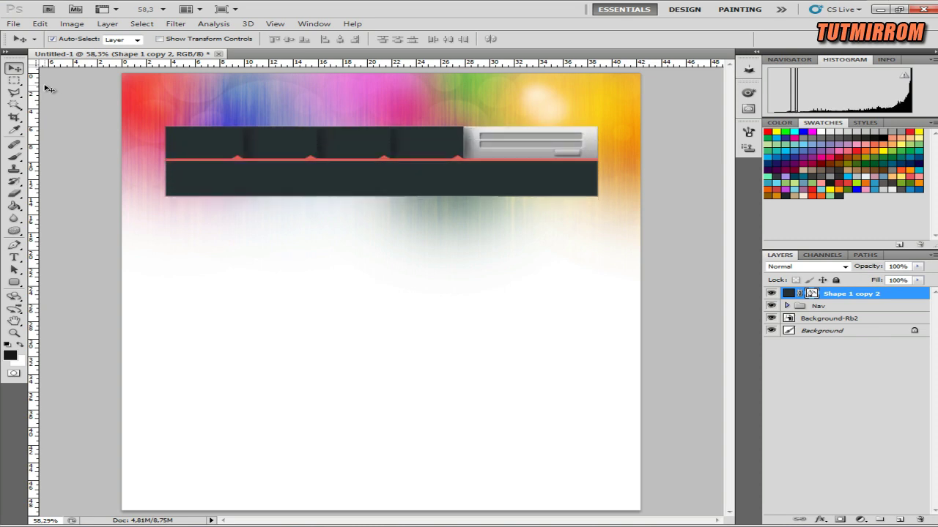
Step: Stretch the dark bar down between the guides into a content box filled pure white
key(ctrl+h)
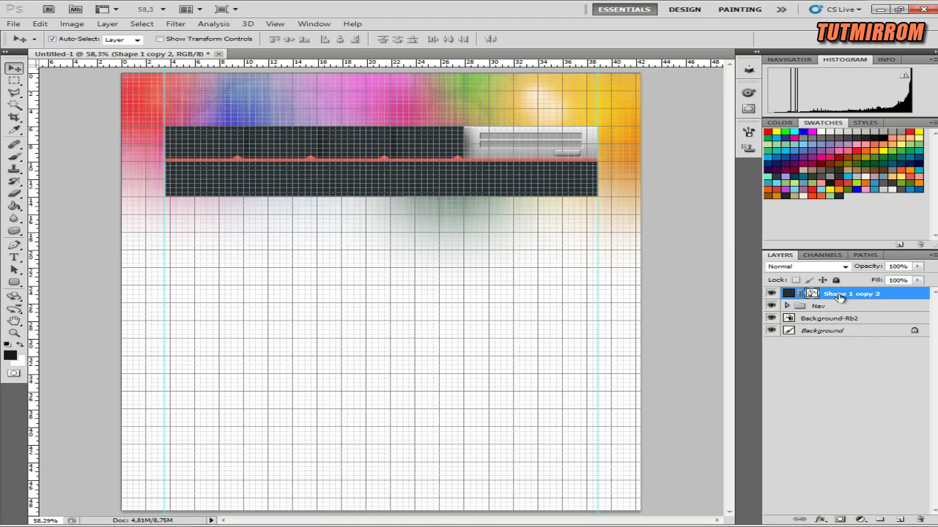
key(ctrl+t)
drag(374, 197, 382, 297)
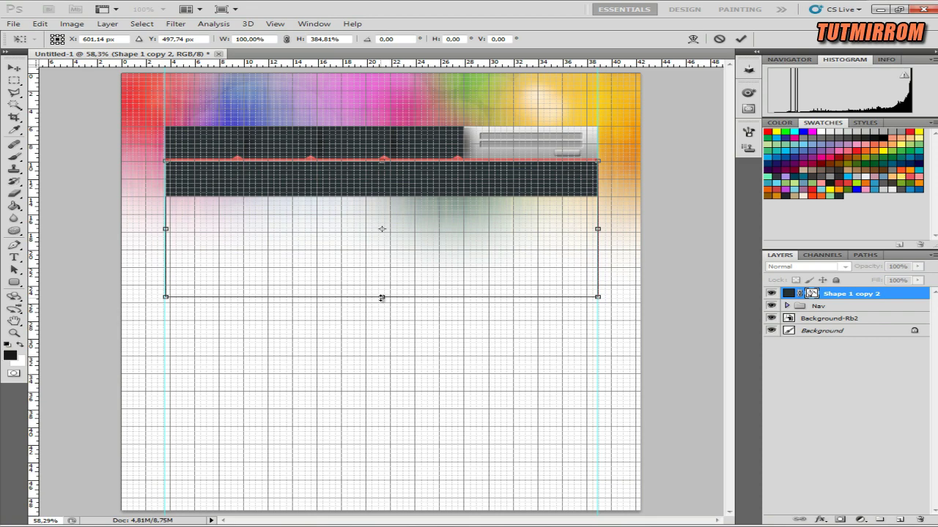
drag(381, 297, 382, 299)
click(741, 39)
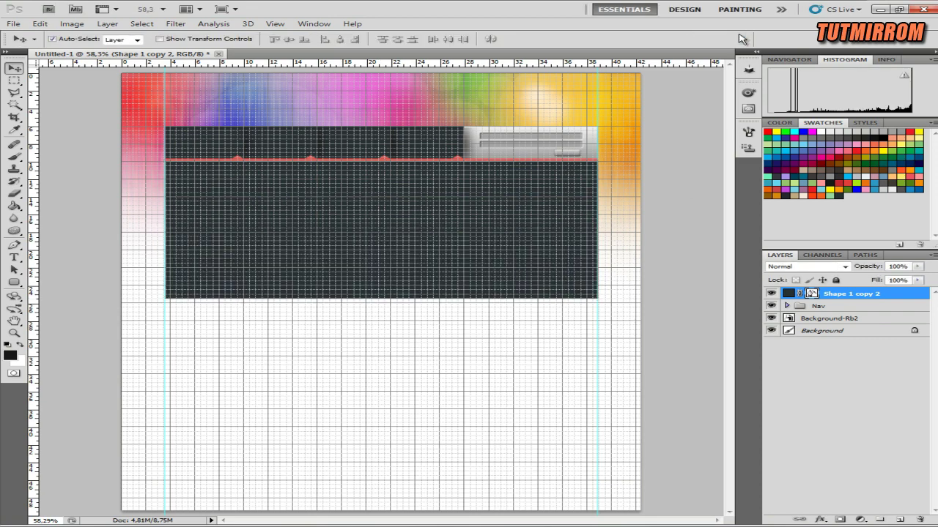
double_click(792, 292)
drag(241, 324, 203, 216)
click(541, 211)
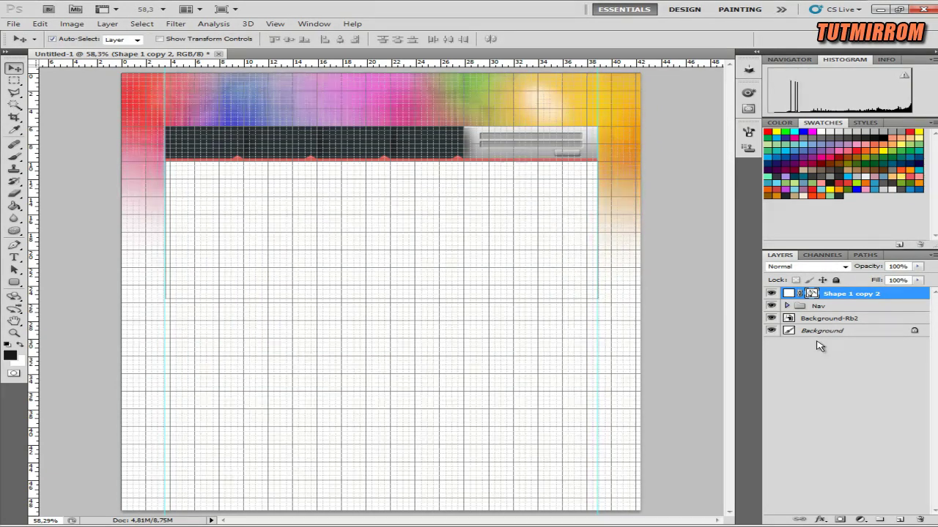
Step: Fill the Background layer with near-black 121212 using the Paint Bucket
click(824, 330)
click(770, 330)
click(770, 331)
click(11, 356)
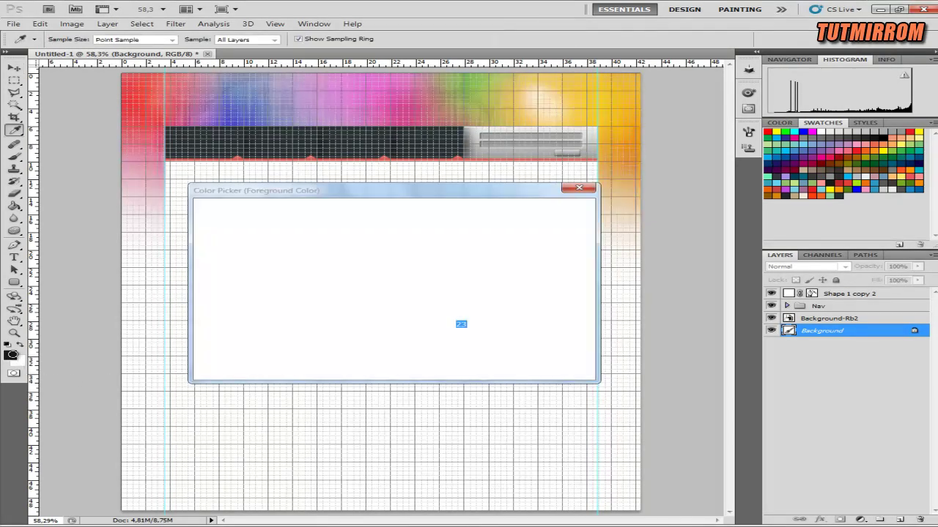
click(208, 342)
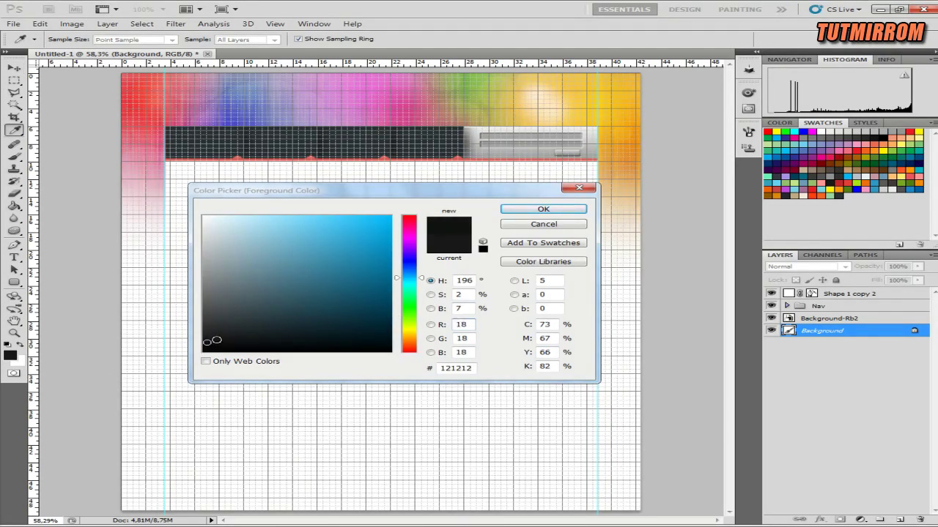
click(542, 210)
click(14, 206)
click(156, 265)
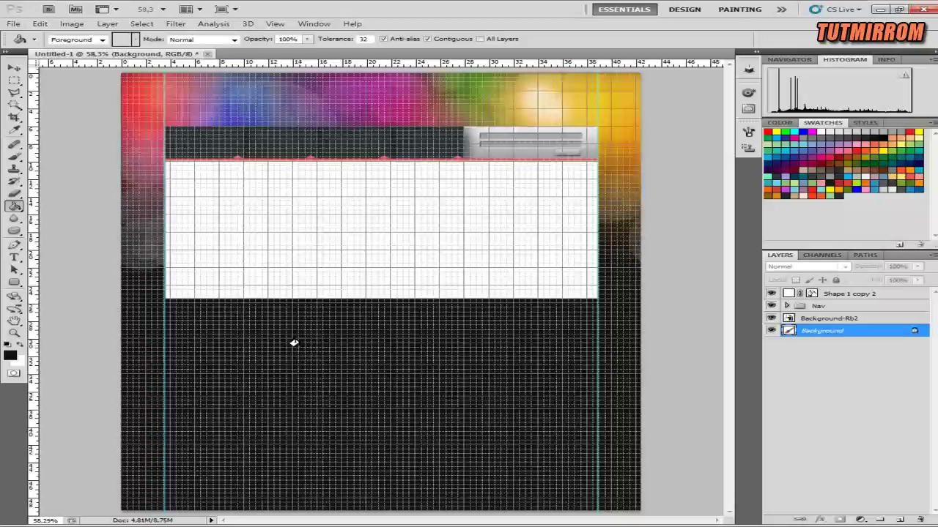
key(v)
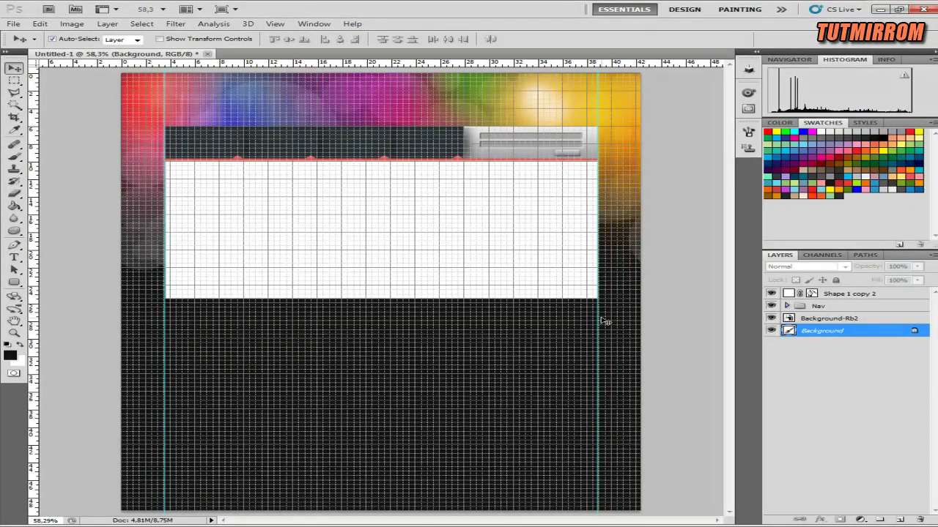
click(847, 294)
Step: Give Shape 1 copy 2 a Gradient Overlay with left stop #313131 and midpoint 28%
right_click(846, 294)
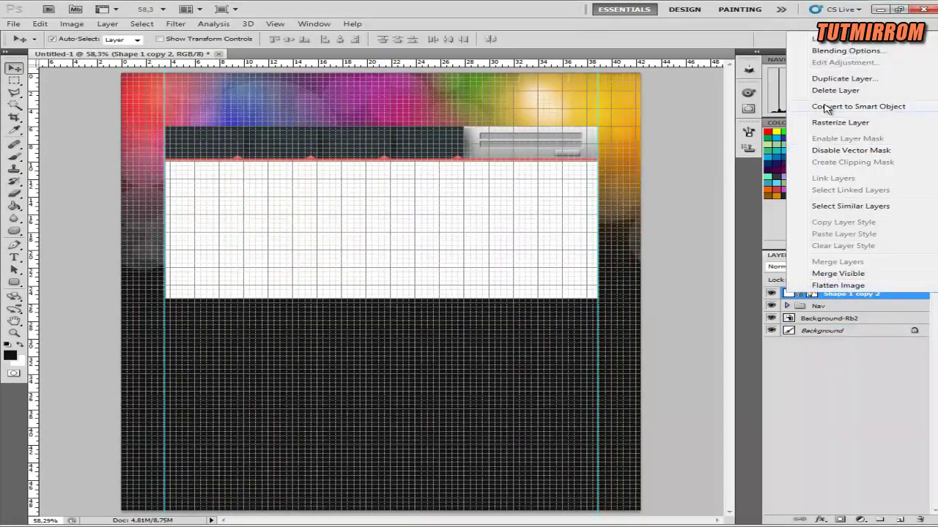
click(821, 52)
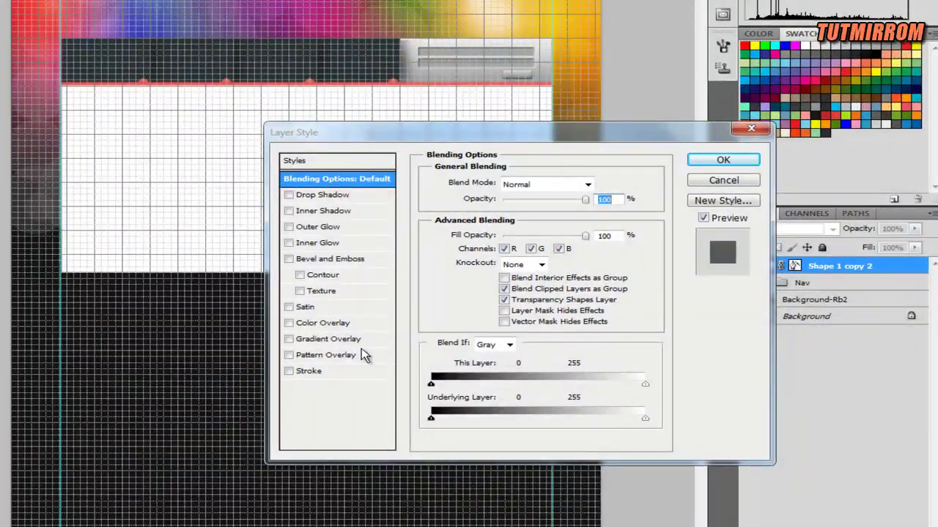
click(337, 339)
click(519, 212)
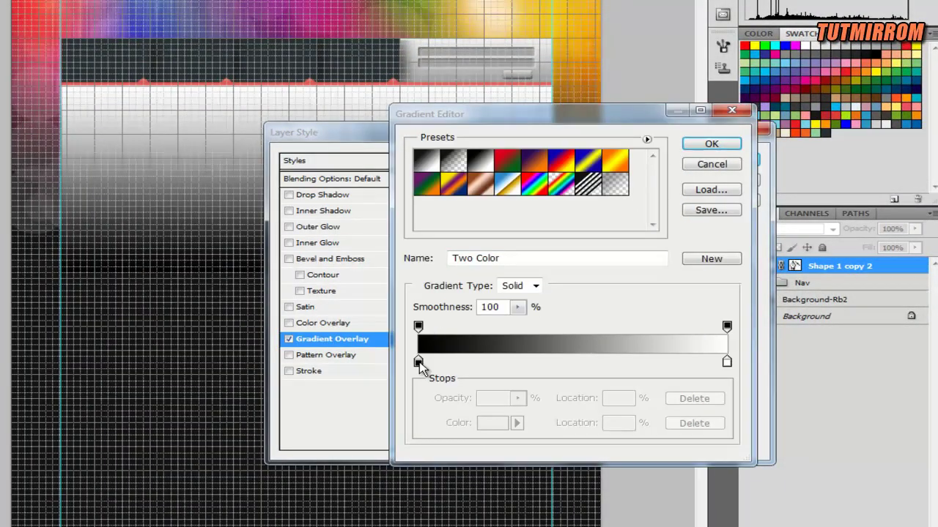
click(417, 364)
click(493, 423)
double_click(391, 367)
text(313131)
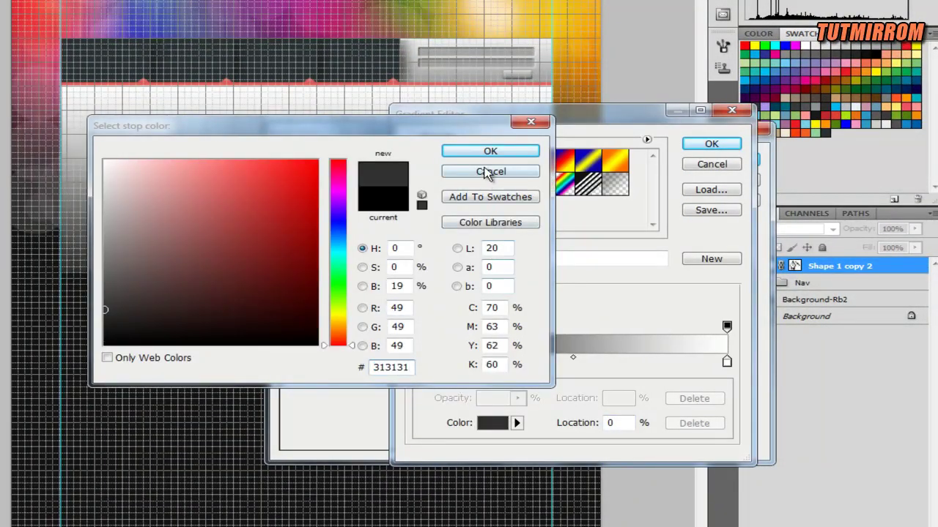
click(490, 151)
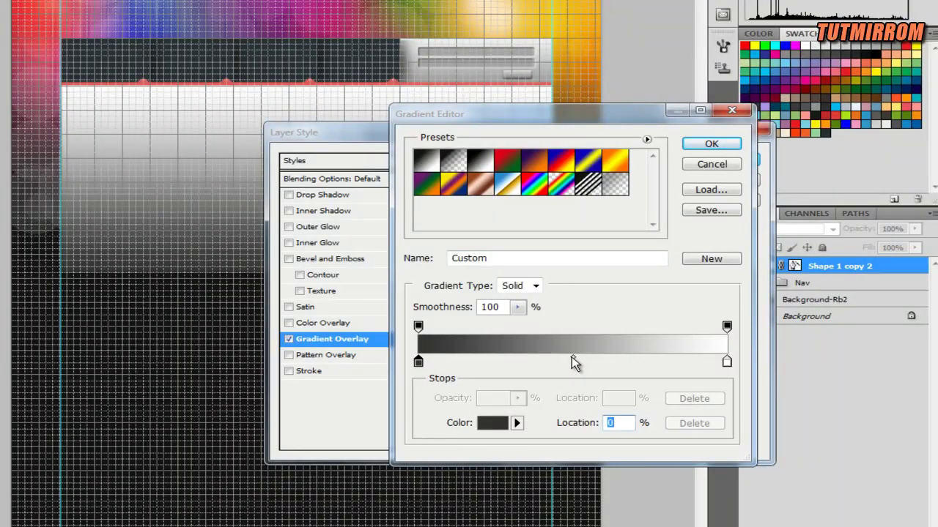
drag(572, 355, 504, 357)
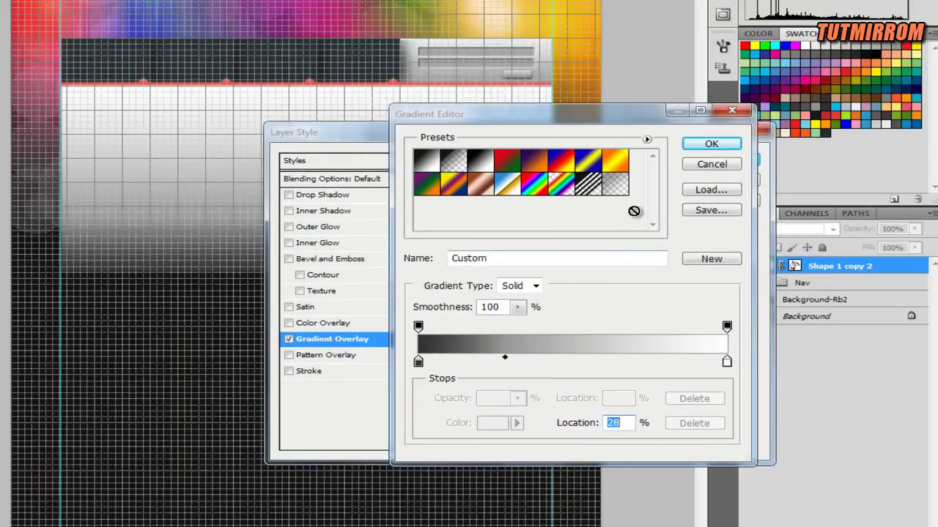
click(711, 144)
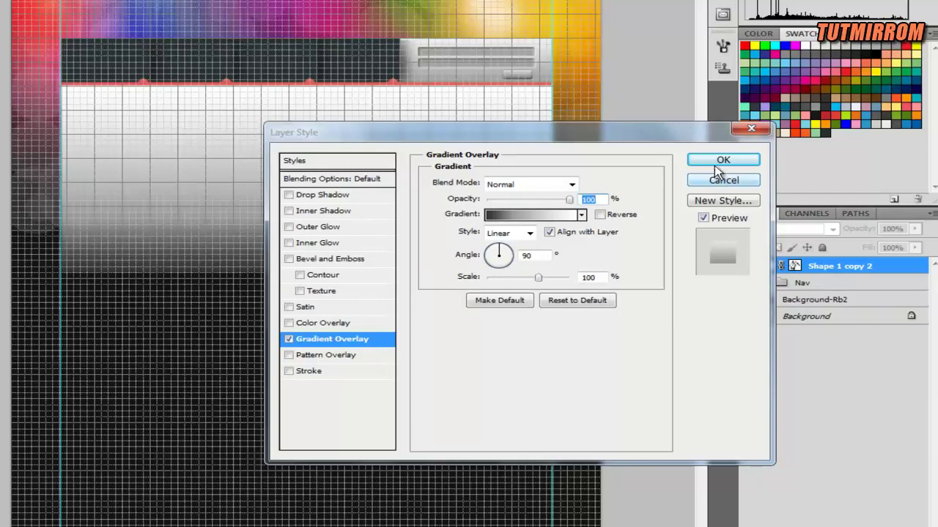
click(723, 161)
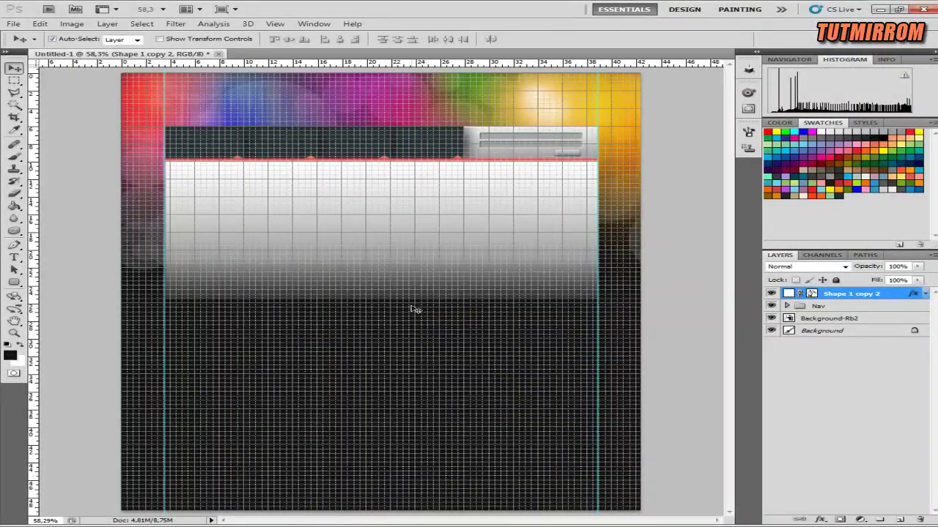
Step: Set the content box layer opacity to 16% so the bokeh shows through
key(ctrl+apostrophe)
click(15, 333)
click(355, 39)
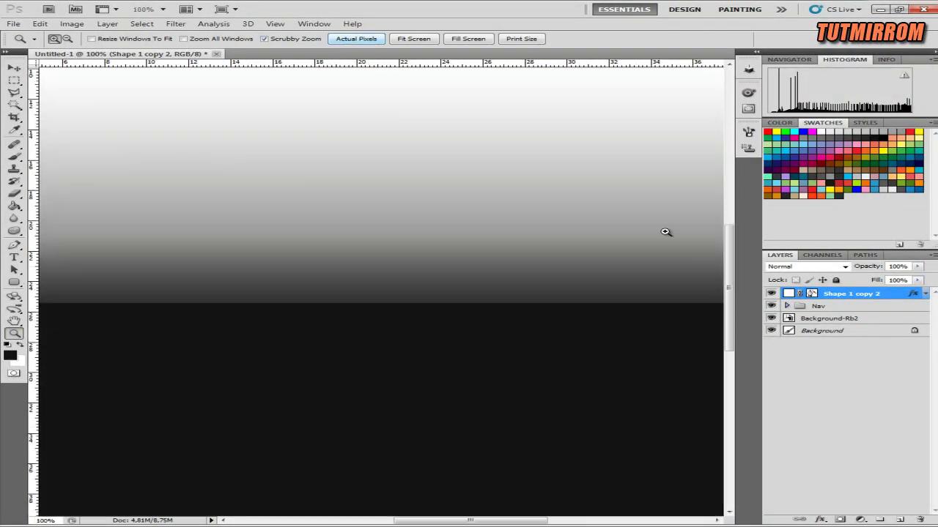
click(423, 40)
click(468, 39)
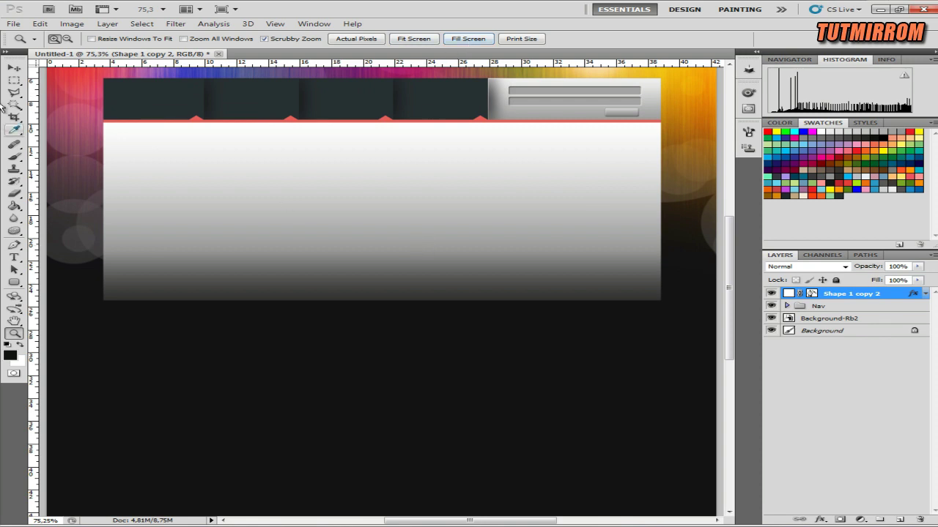
key(v)
drag(885, 267, 807, 269)
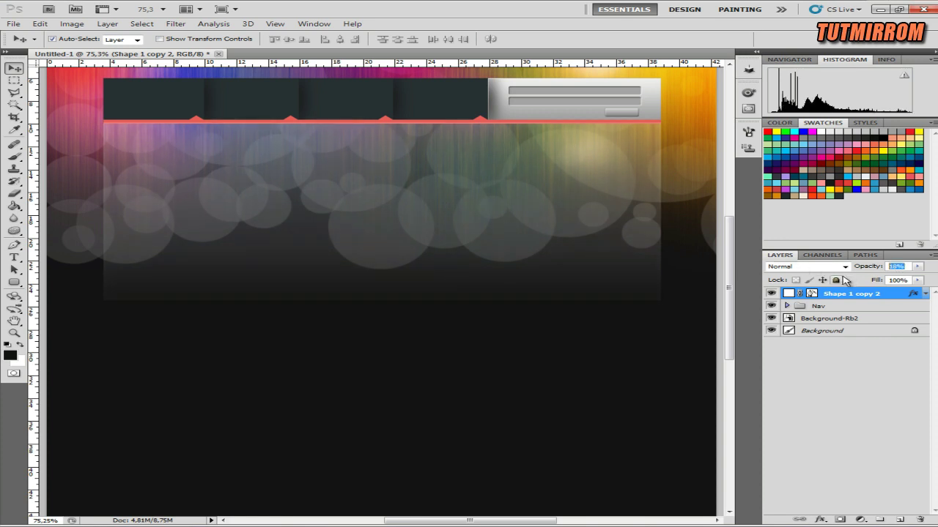
text(16)
key(Return)
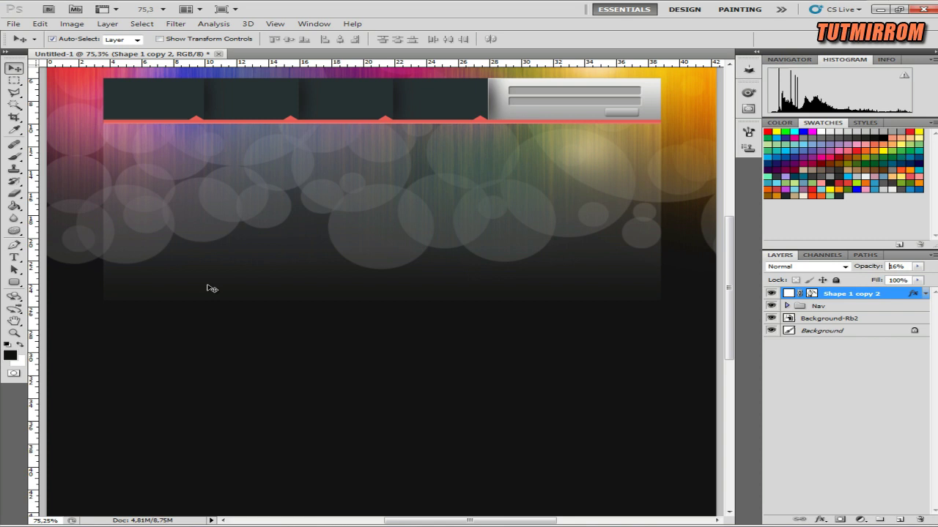
Step: Add a layer mask to Background-Rb2 and pick the Foreground to Transparent gradient
click(51, 39)
click(50, 73)
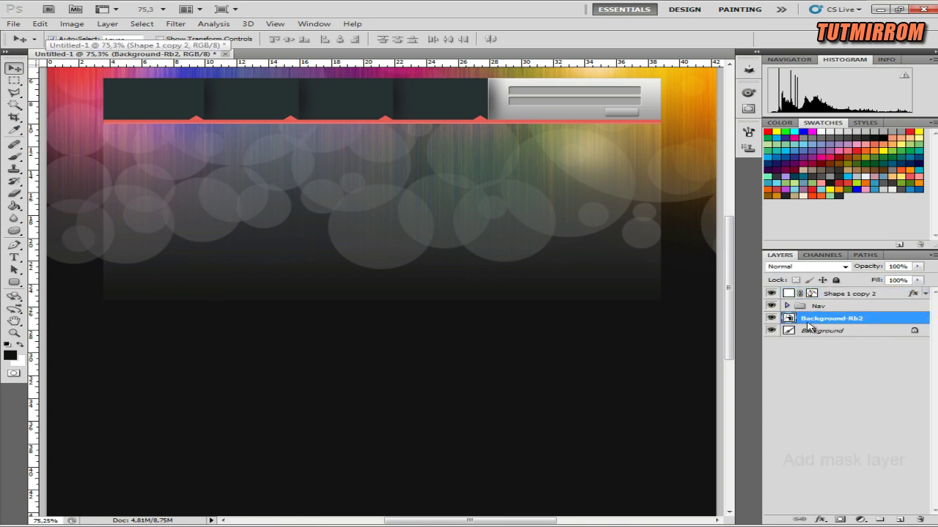
click(839, 519)
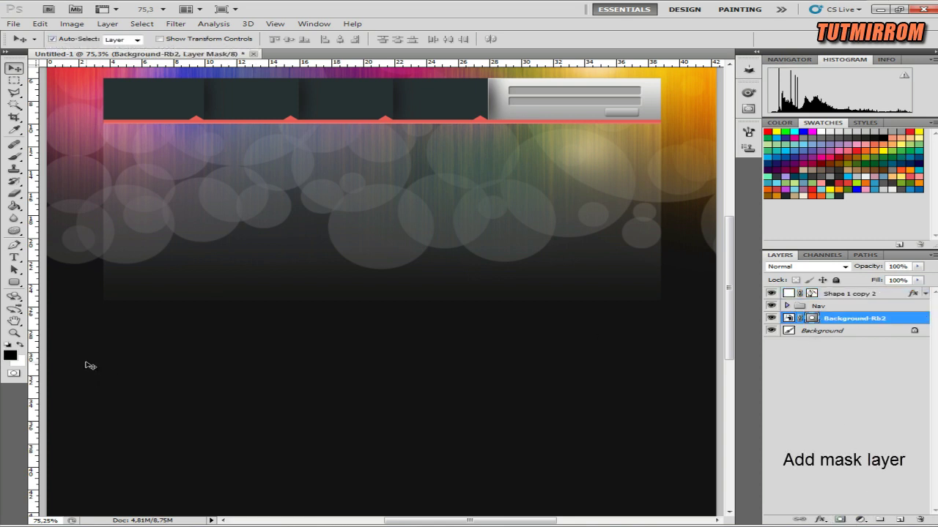
click(13, 206)
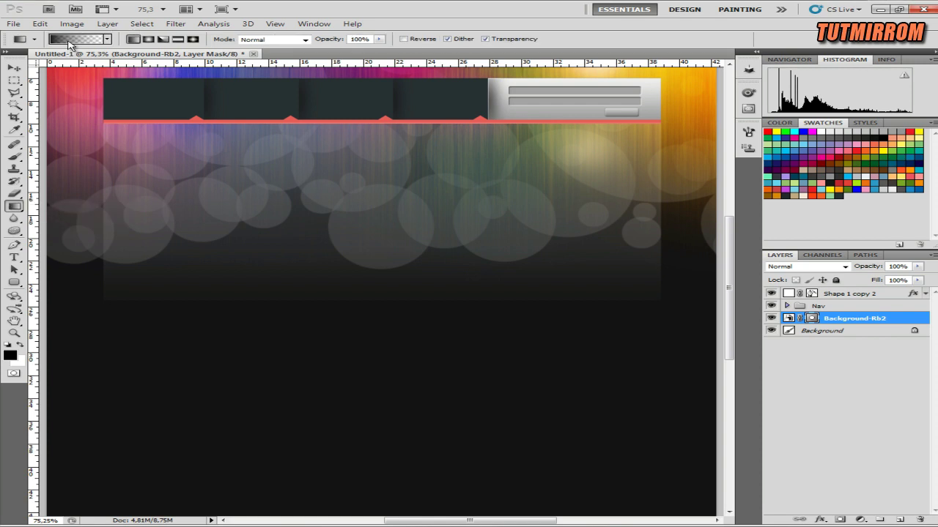
click(69, 41)
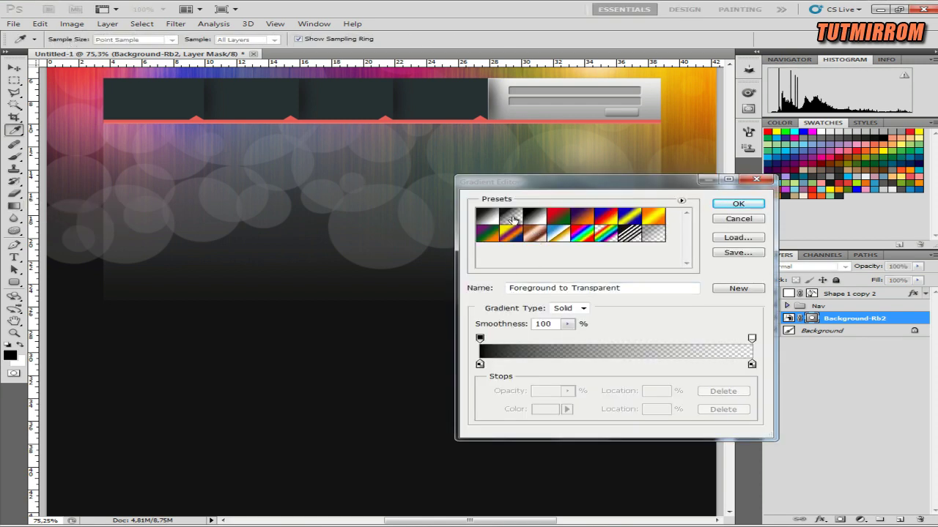
click(738, 204)
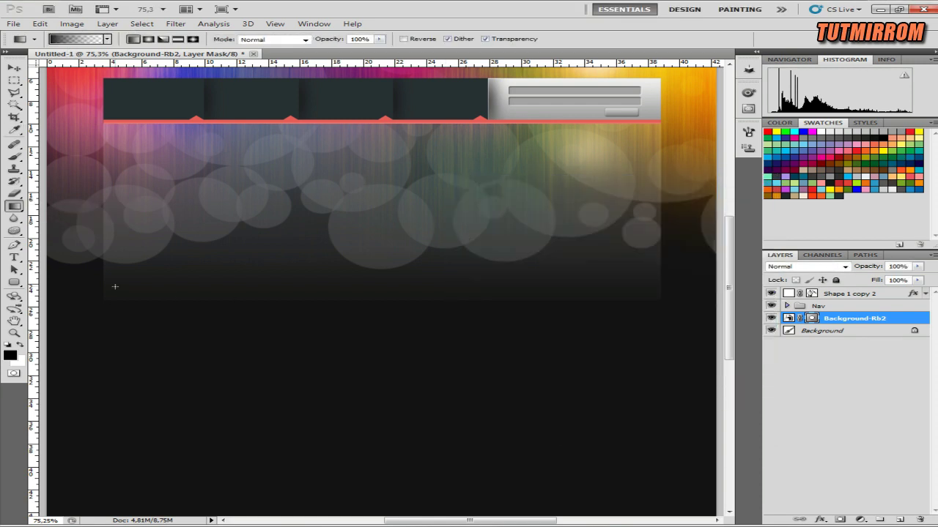
Step: Drag vertical gradients on the mask to fade the bokeh into black below the header
drag(87, 279, 87, 170)
drag(85, 263, 85, 150)
drag(285, 338, 279, 127)
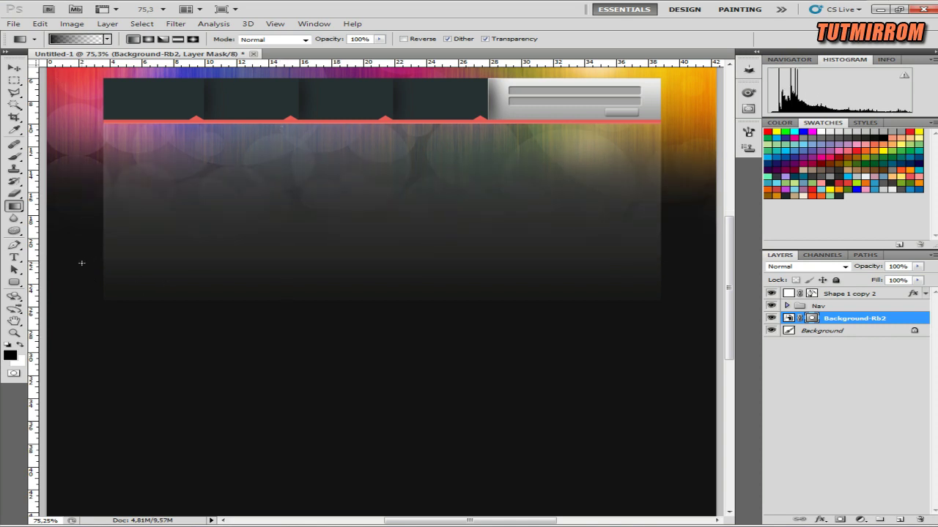
drag(82, 263, 82, 170)
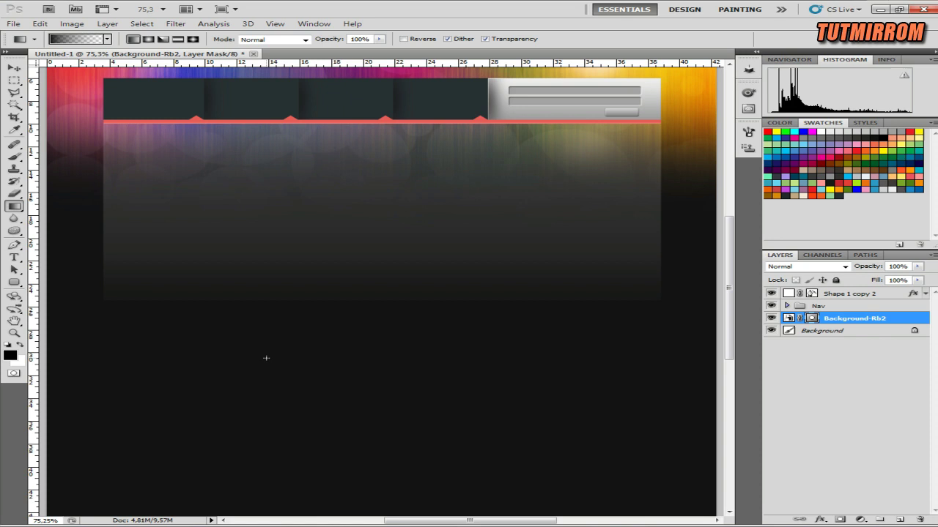
drag(729, 278, 729, 260)
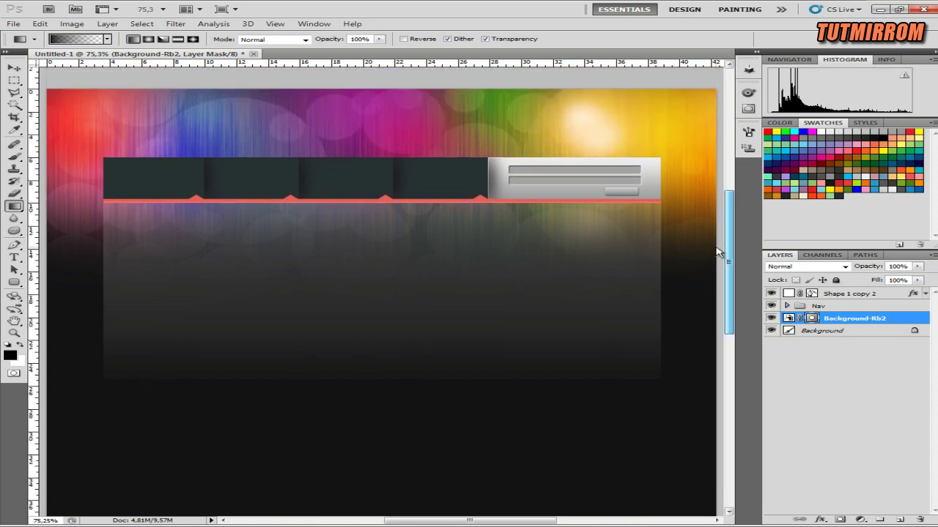
key(v)
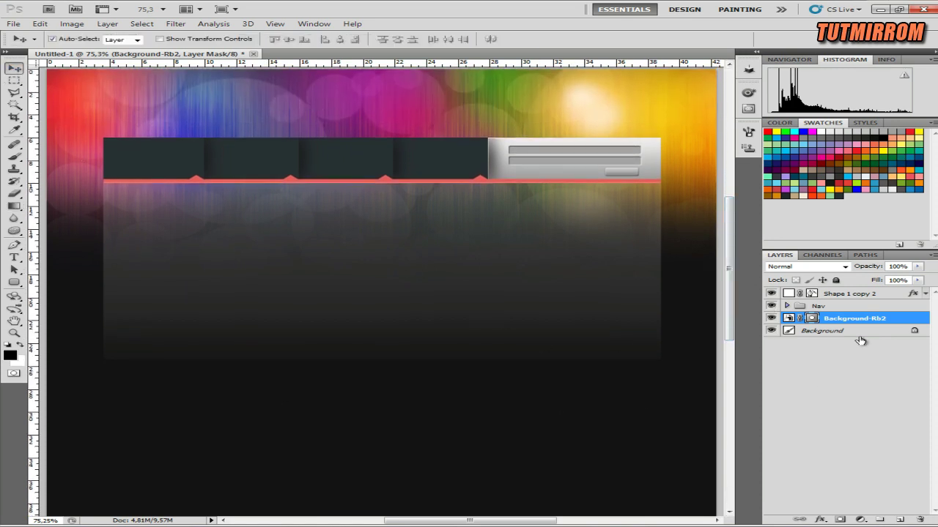
click(844, 296)
key(z)
click(414, 39)
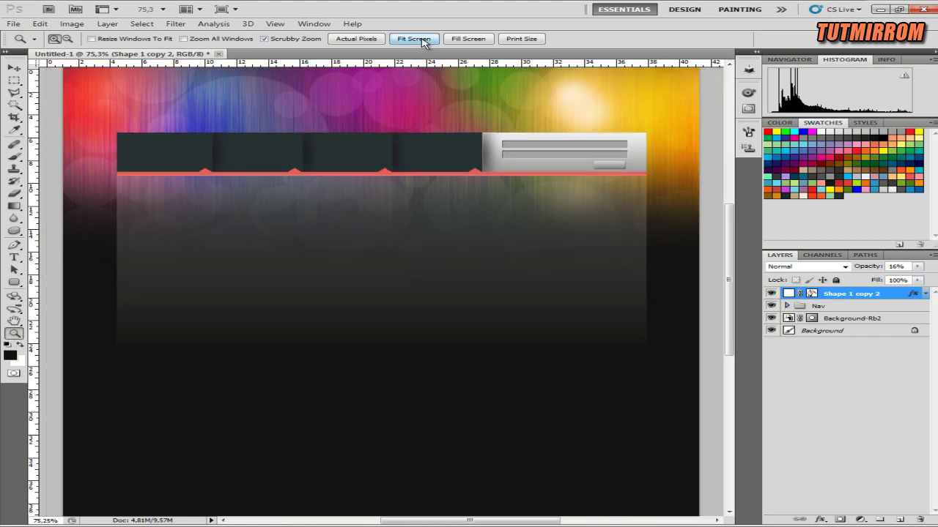
Step: Duplicate the translucent content box and move the copy below the first one
key(v)
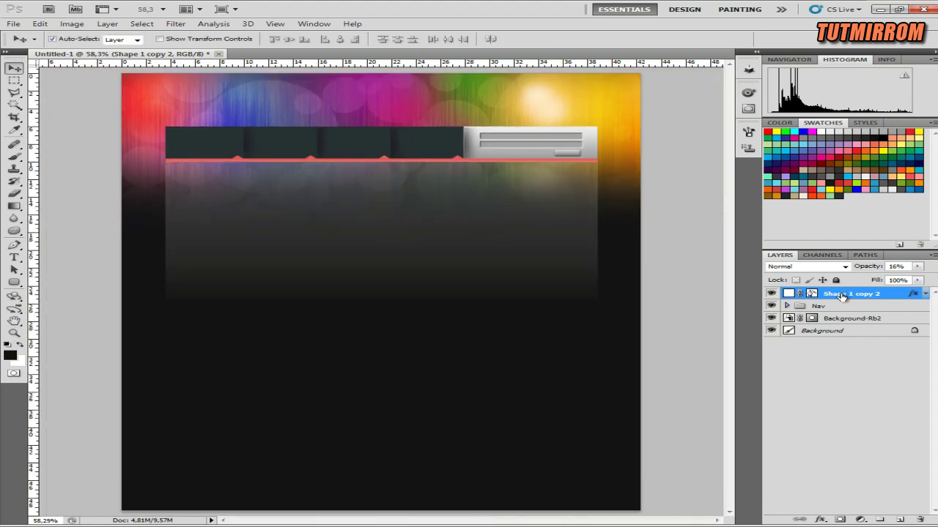
key(ctrl+j)
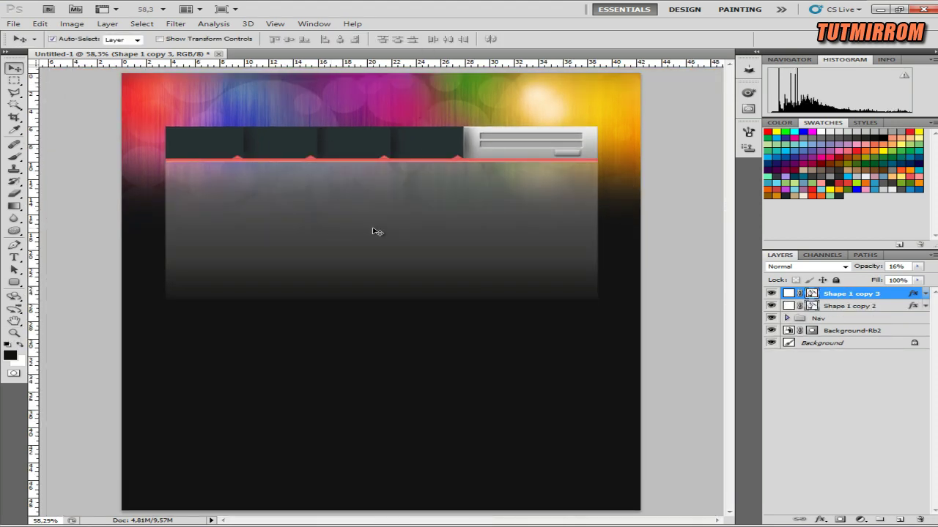
key(ctrl+apostrophe)
click(378, 226)
click(484, 204)
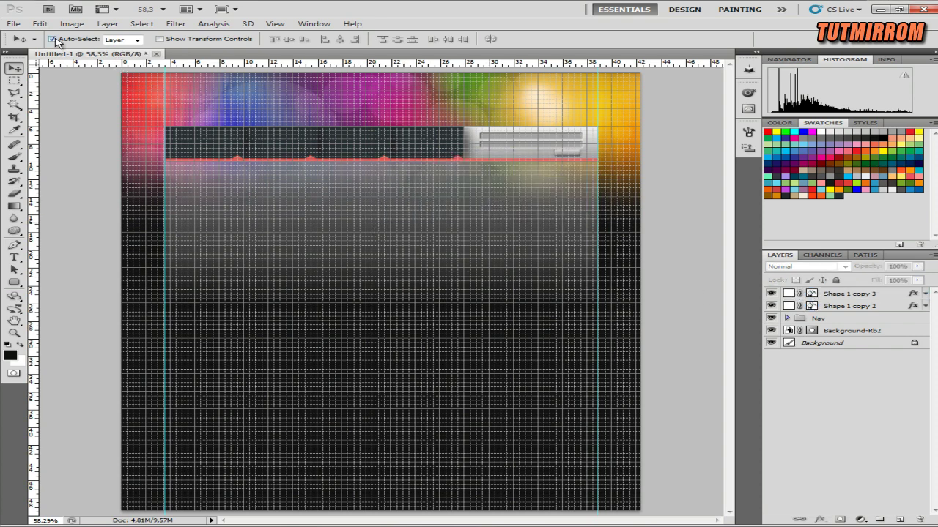
click(835, 294)
drag(425, 245, 422, 385)
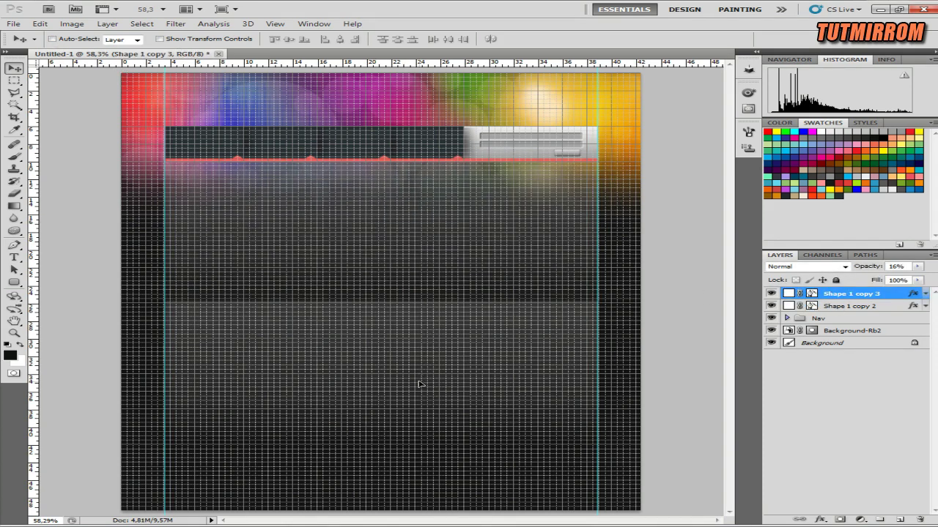
Step: Stretch the duplicate box taller, to about 127% height
key(ctrl+t)
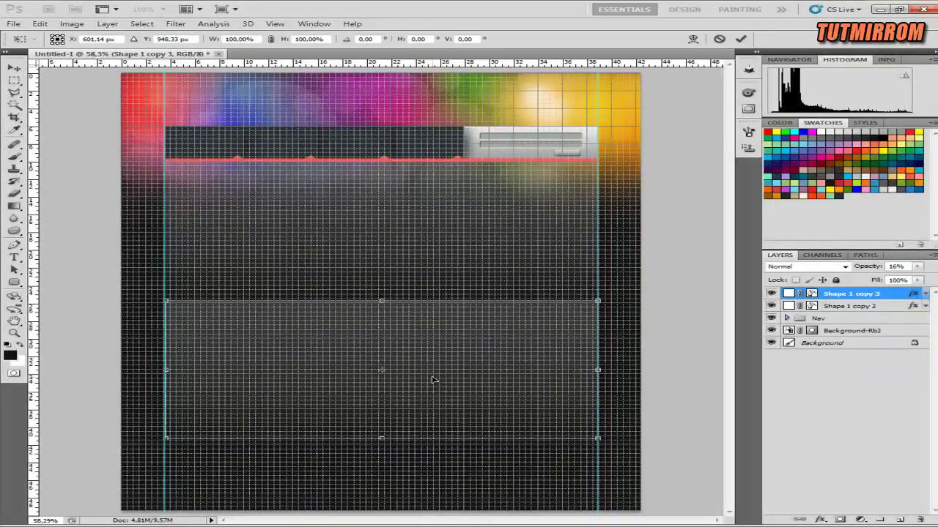
drag(386, 437, 384, 476)
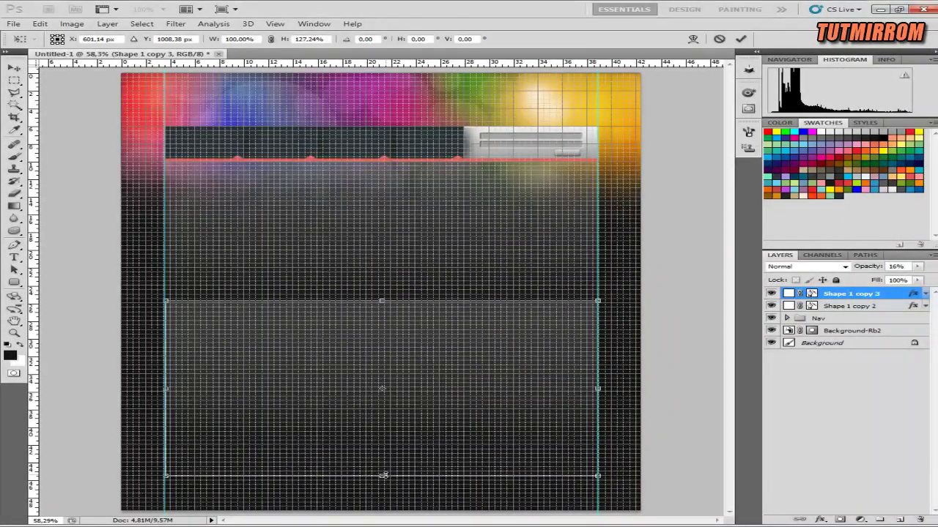
drag(384, 477, 382, 486)
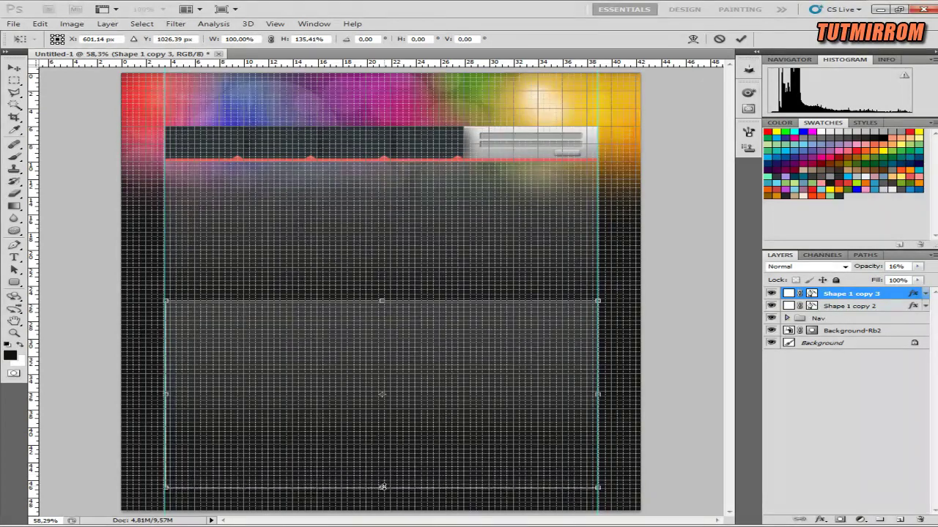
key(Return)
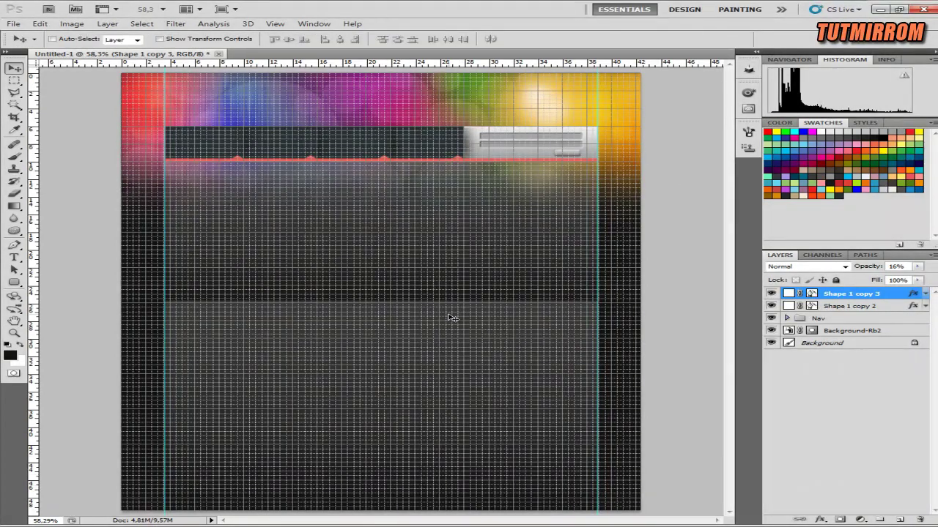
key(ctrl+h)
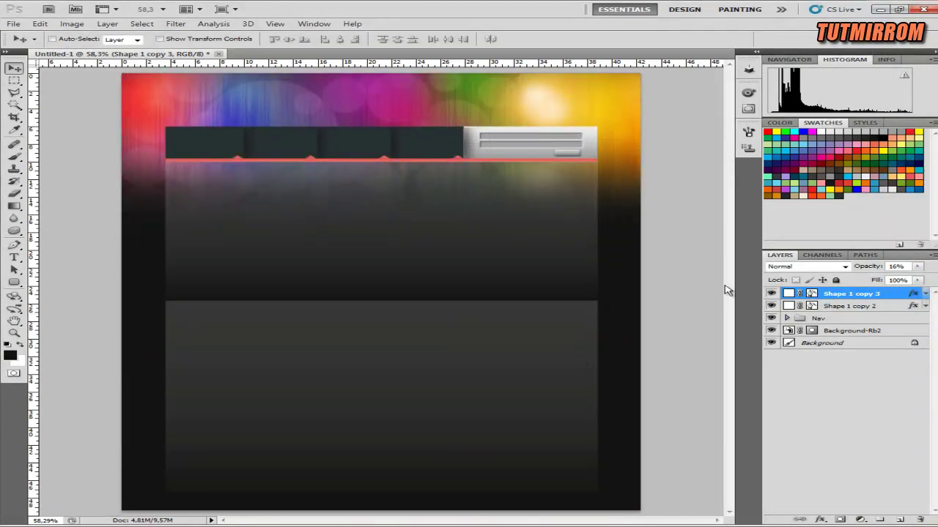
Step: Turn on a Gradient Overlay for the lower box and shift its midpoint right
right_click(843, 296)
click(831, 9)
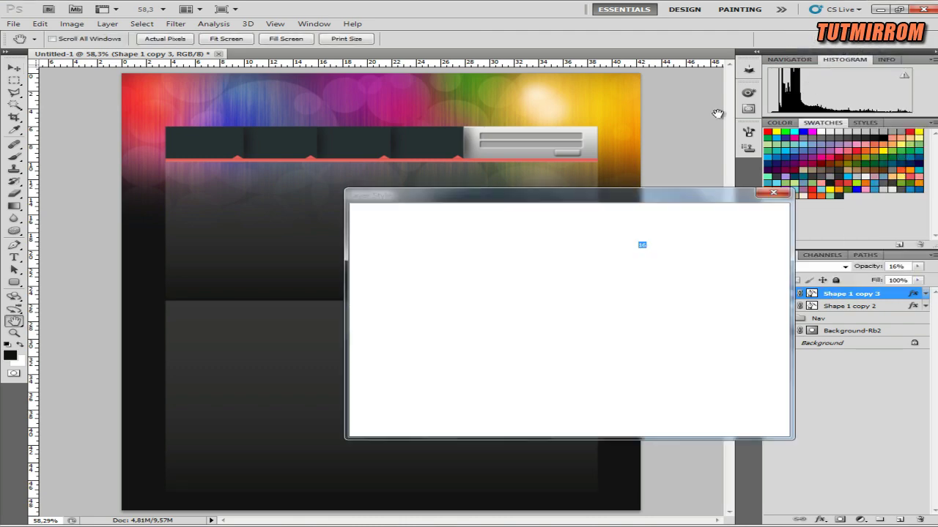
drag(614, 176, 621, 48)
click(438, 194)
click(615, 110)
mouse_move(615, 133)
mouse_down()
mouse_move(681, 67)
mouse_move(697, 83)
mouse_up()
key(F1)
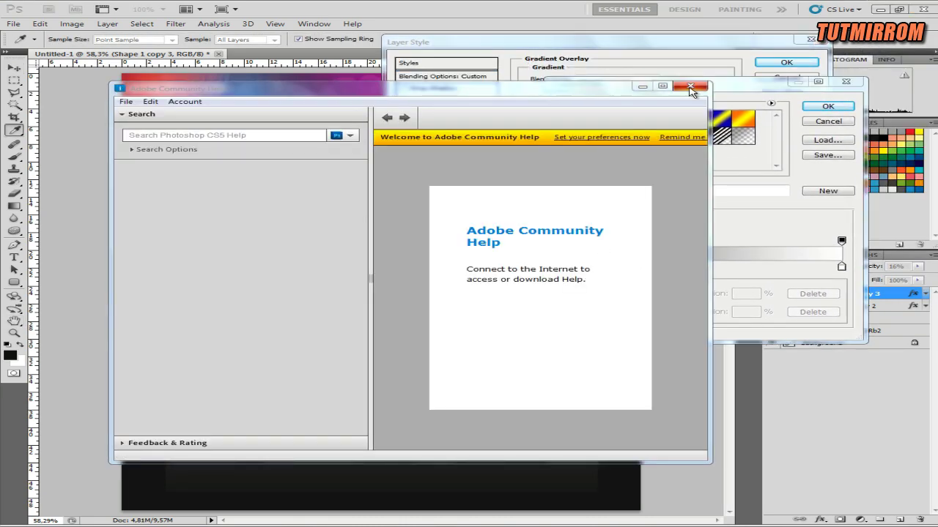
click(693, 89)
click(570, 267)
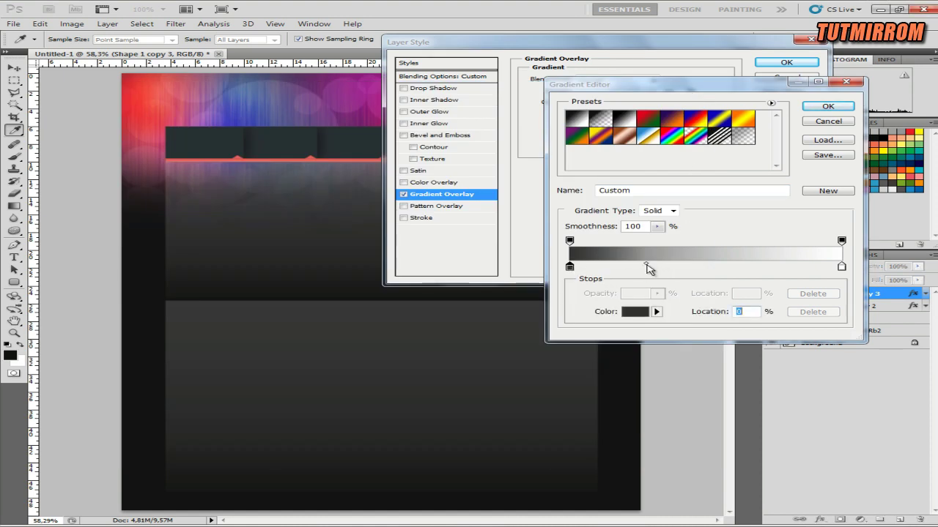
drag(649, 264, 709, 265)
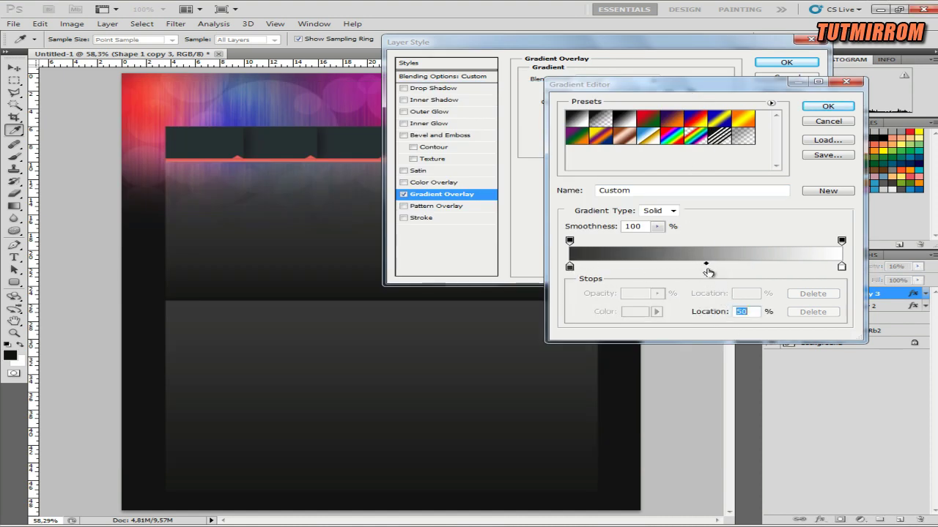
Step: Set the gradient stops to near-black, a near-white middle, and dark grey
click(708, 268)
click(634, 311)
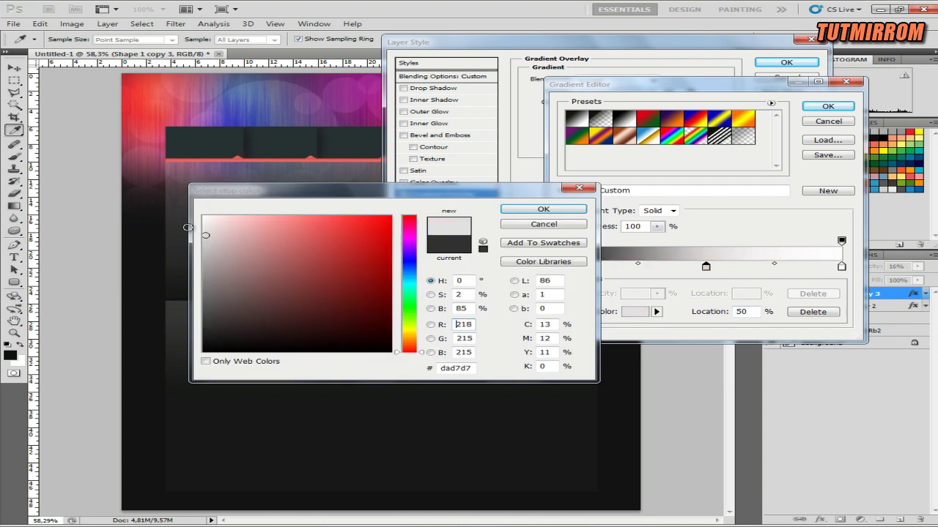
drag(205, 234, 202, 211)
click(549, 209)
click(841, 267)
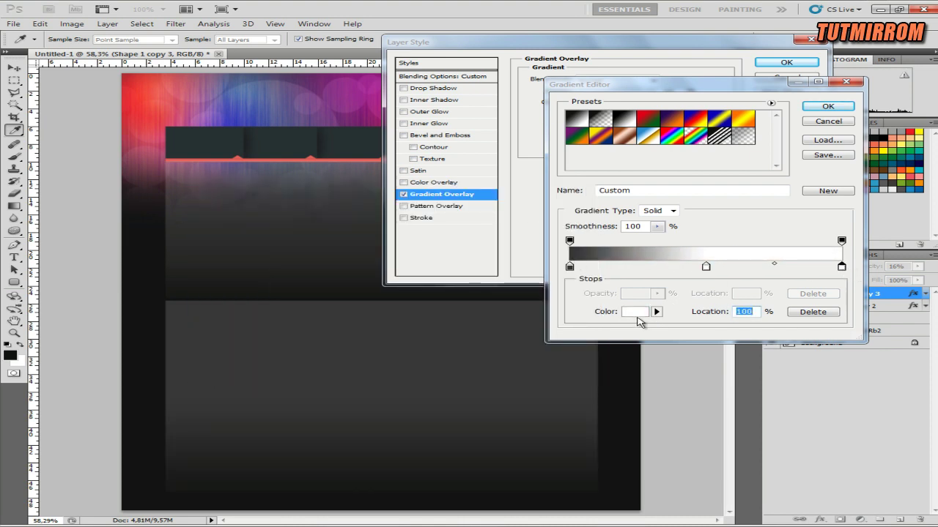
click(635, 311)
click(168, 337)
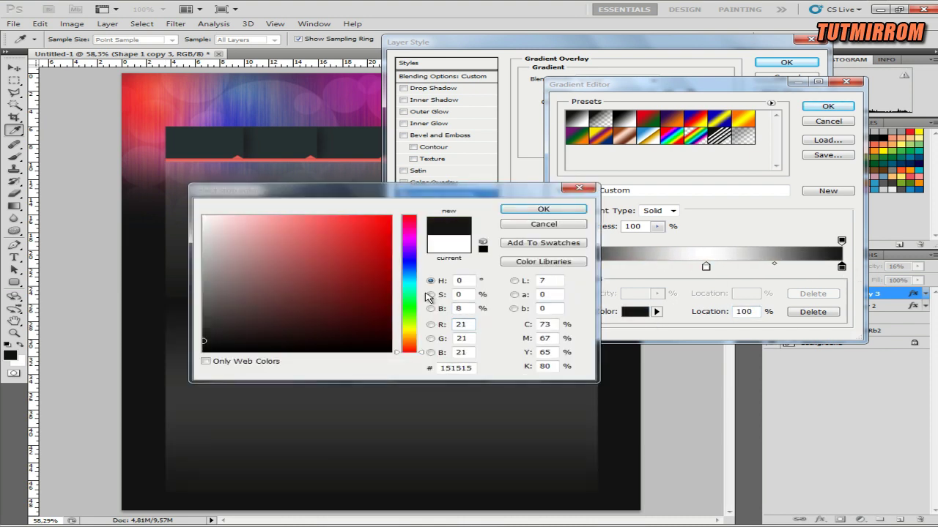
click(546, 210)
click(570, 266)
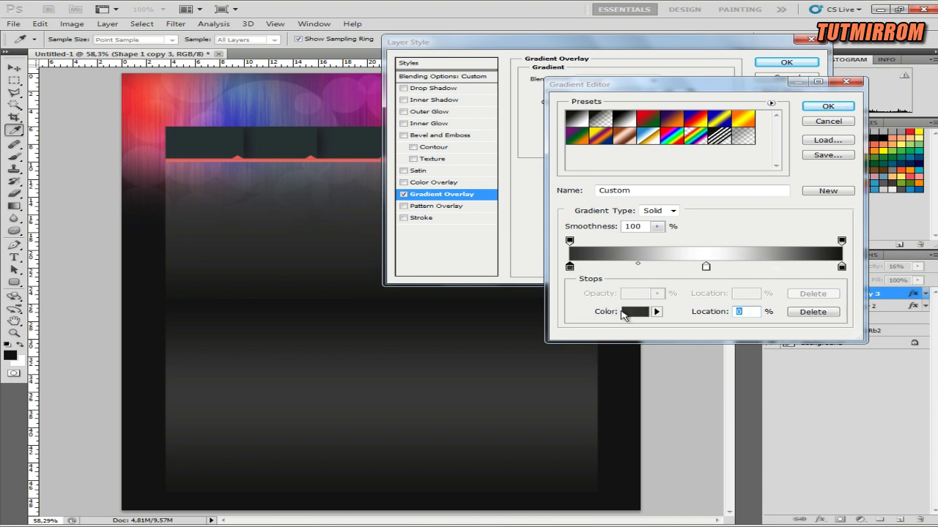
click(633, 311)
click(203, 334)
click(544, 209)
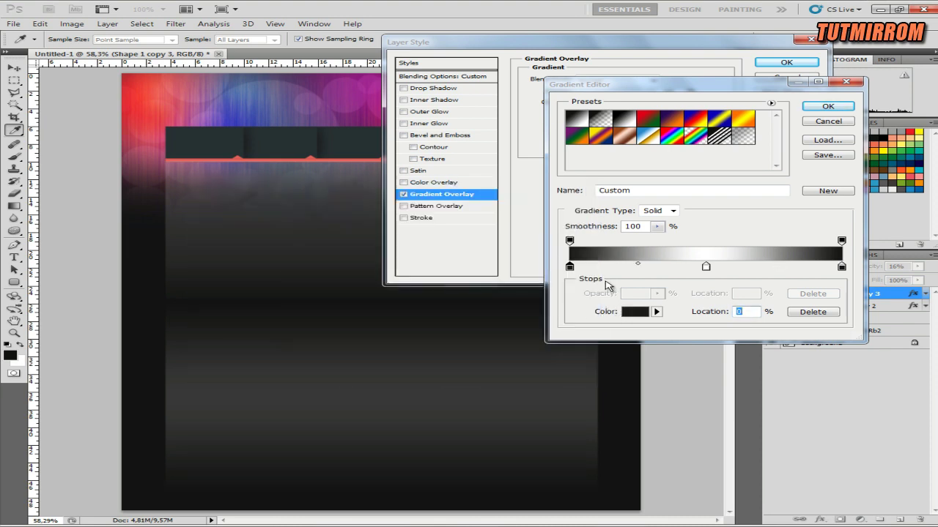
click(828, 107)
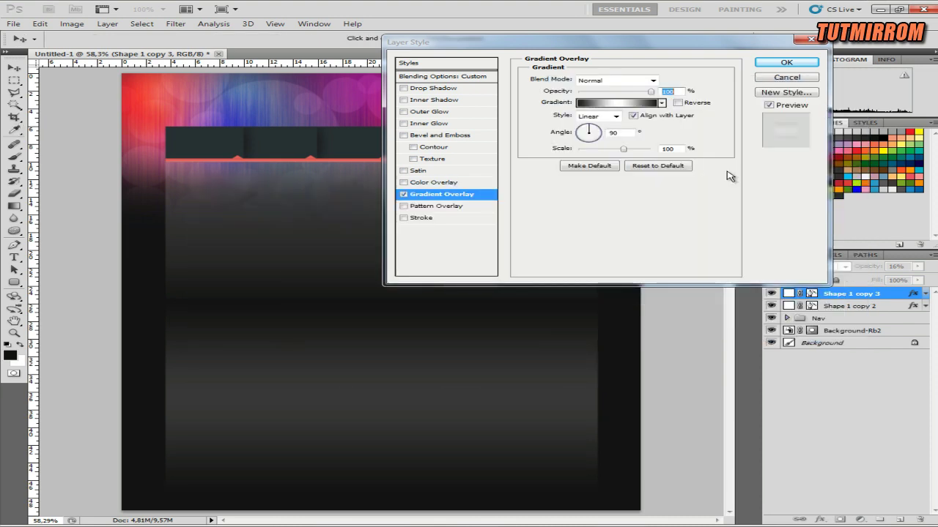
Step: Add a white Normal inner shadow at 100% opacity, angle 90, distance 0
click(441, 102)
click(653, 108)
click(587, 101)
text(90)
click(652, 81)
click(608, 81)
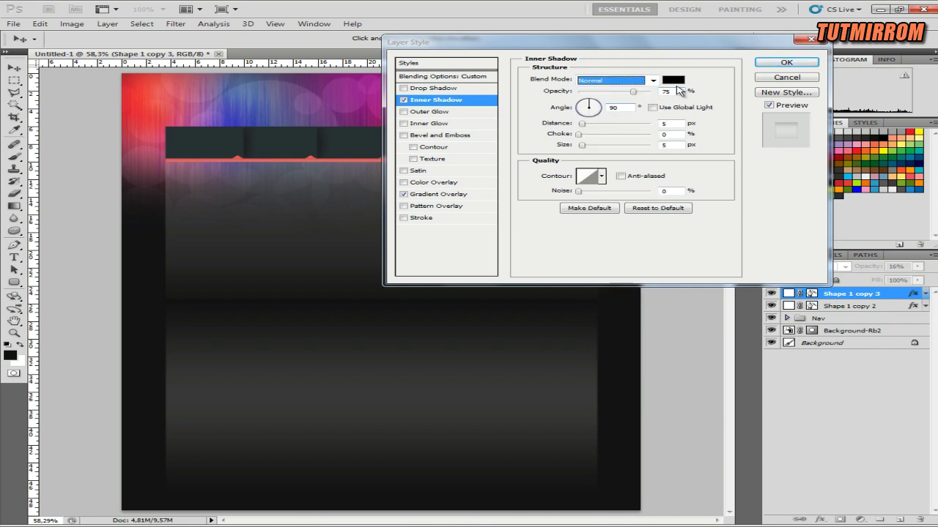
click(672, 80)
click(229, 206)
click(516, 211)
drag(633, 92, 651, 91)
double_click(667, 123)
text(0)
double_click(666, 144)
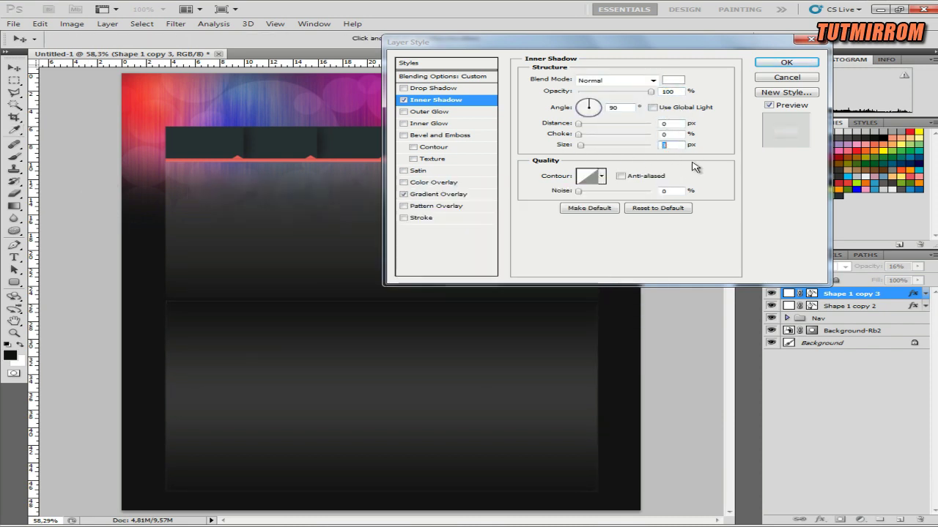
text(1)
click(783, 63)
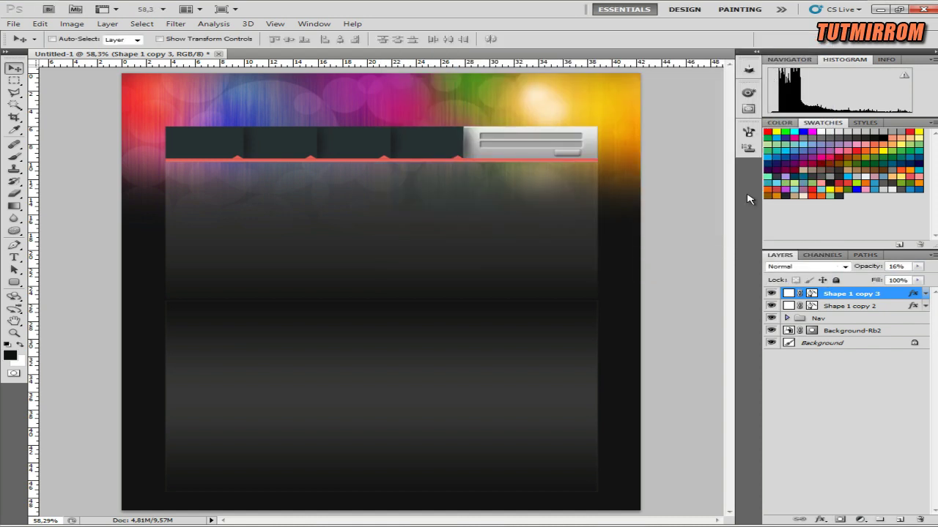
Step: Lower Shape 1 copy 3 to 10% opacity and add a white-filled layer above Background
mouse_move(872, 267)
mouse_down()
mouse_move(860, 268)
mouse_move(909, 266)
mouse_move(903, 318)
mouse_up()
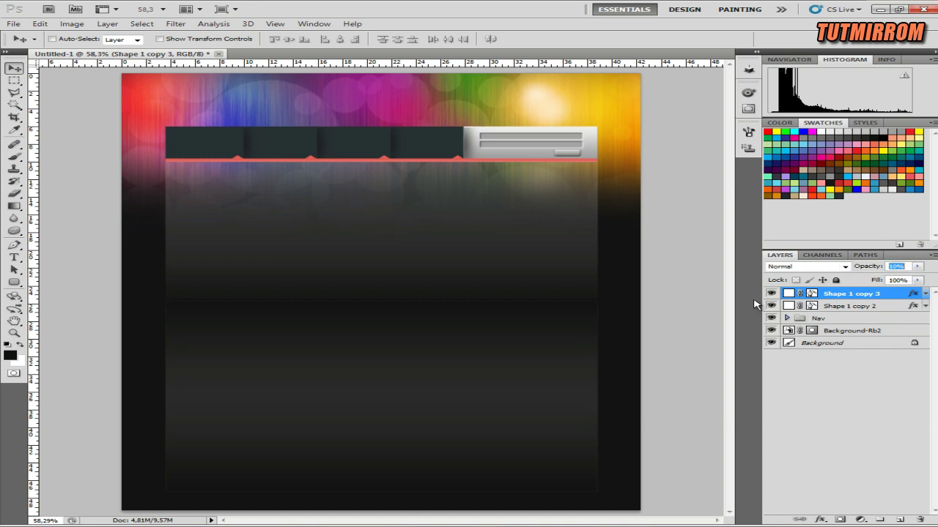
click(849, 306)
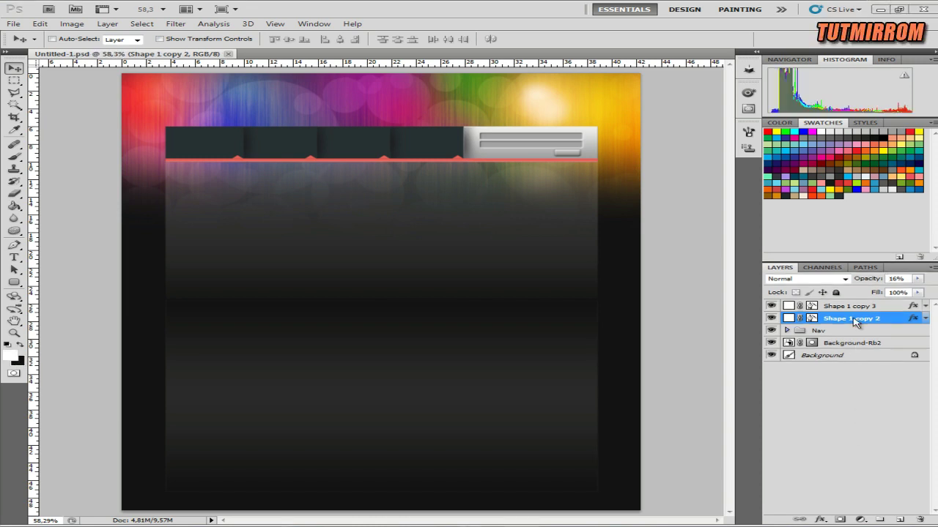
click(847, 356)
click(900, 519)
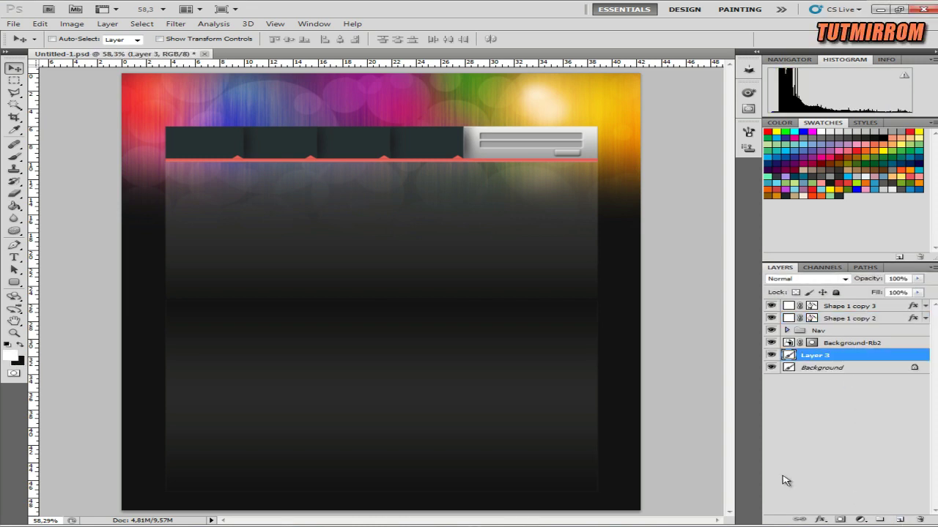
key(alt+BackSpace)
click(771, 355)
click(771, 355)
Step: Shorten the upper content box Shape 1 copy 2 to about 74.71% height
key(ctrl+h)
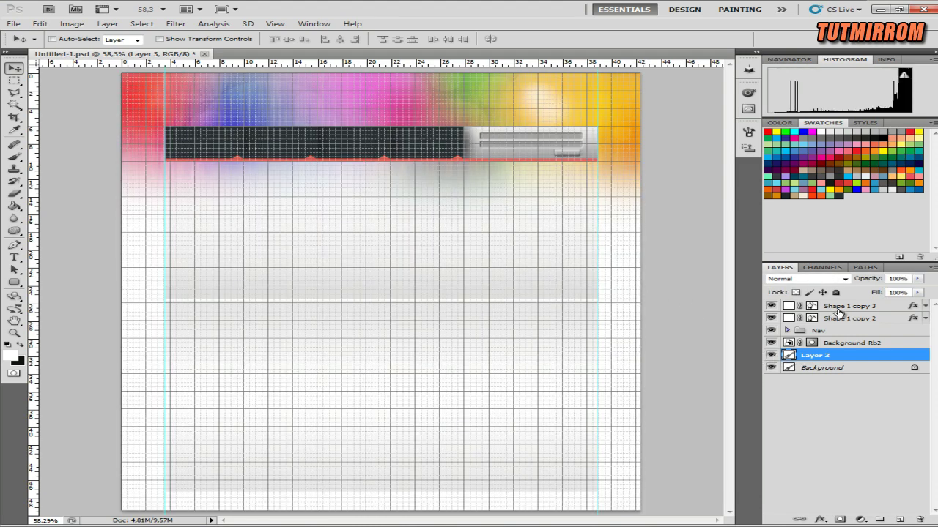
click(843, 318)
key(1)
key(6)
key(ctrl+t)
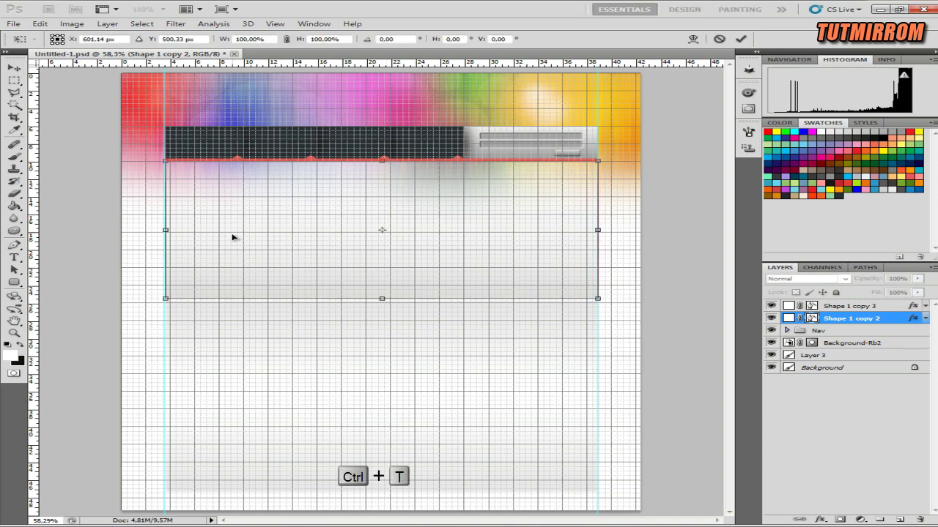
drag(382, 299, 381, 264)
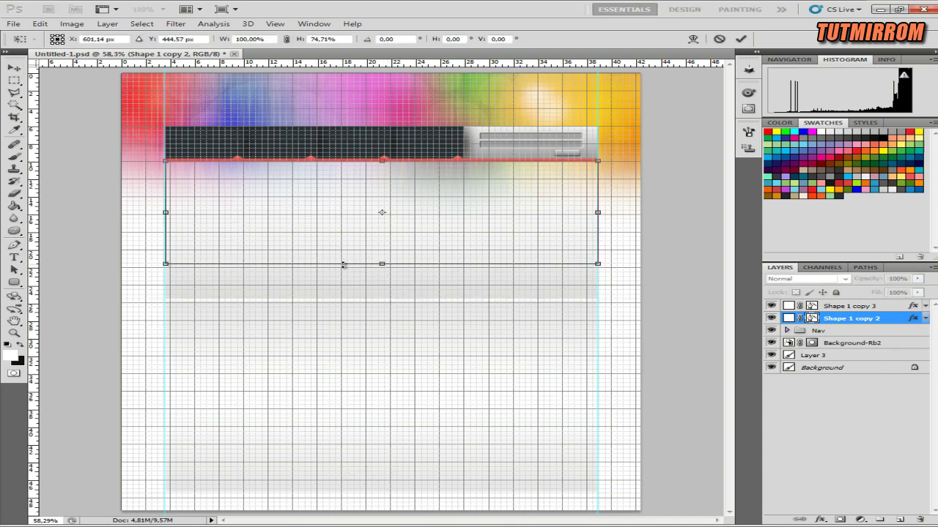
click(740, 38)
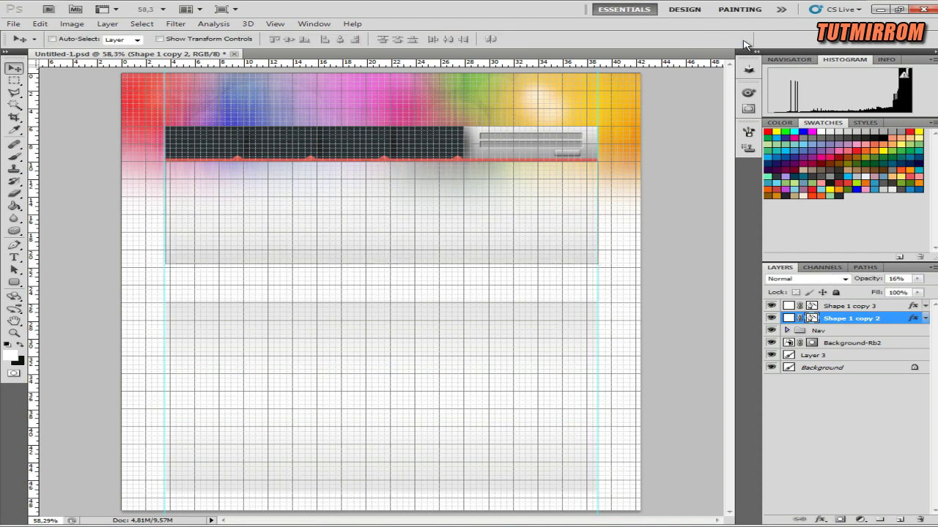
Step: Move the lower box up beneath the upper one and stretch it taller
click(850, 308)
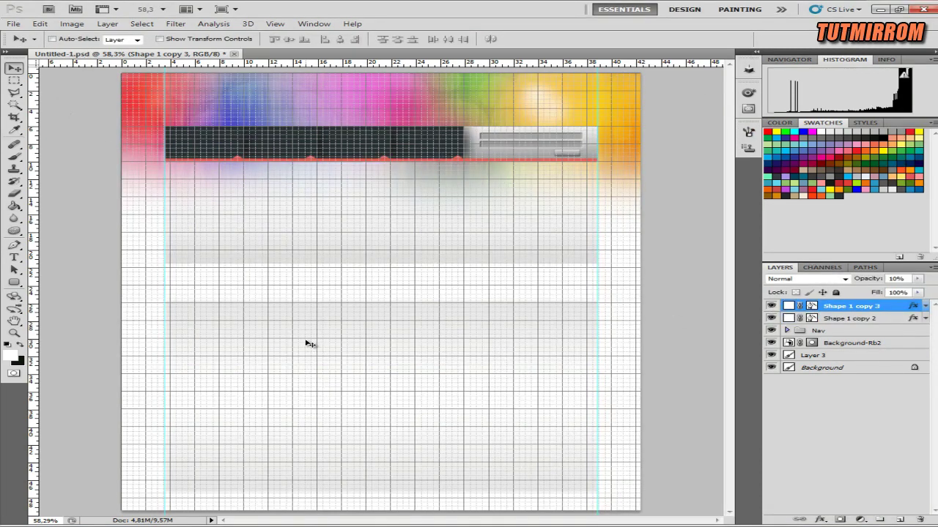
drag(306, 341, 305, 305)
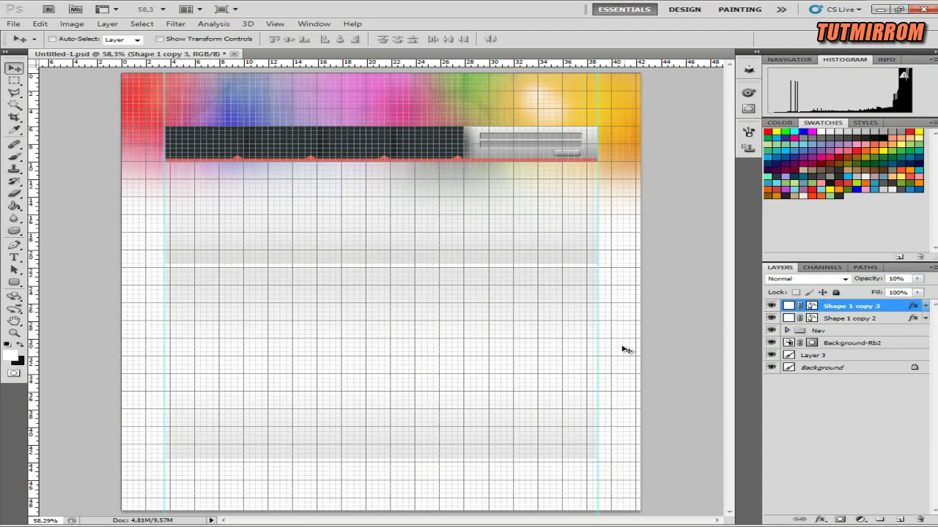
key(ctrl+t)
drag(382, 465, 396, 482)
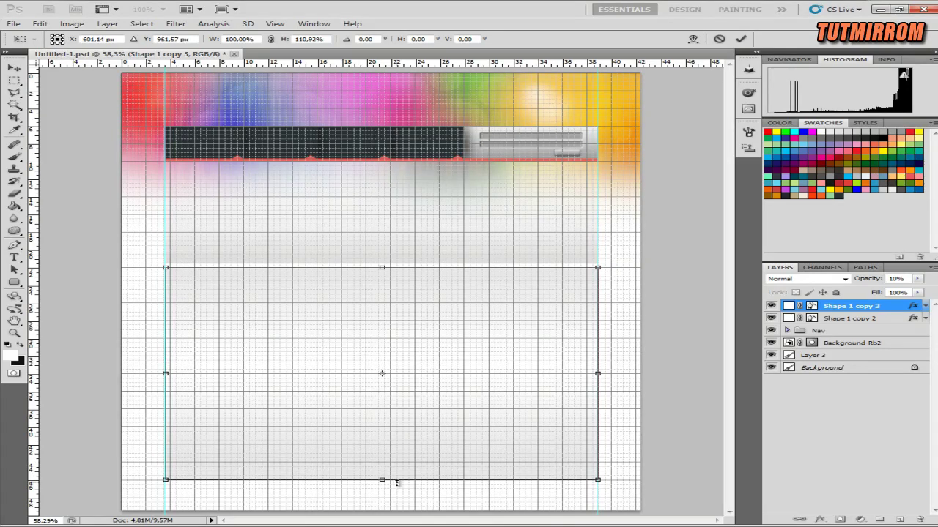
click(741, 39)
click(771, 355)
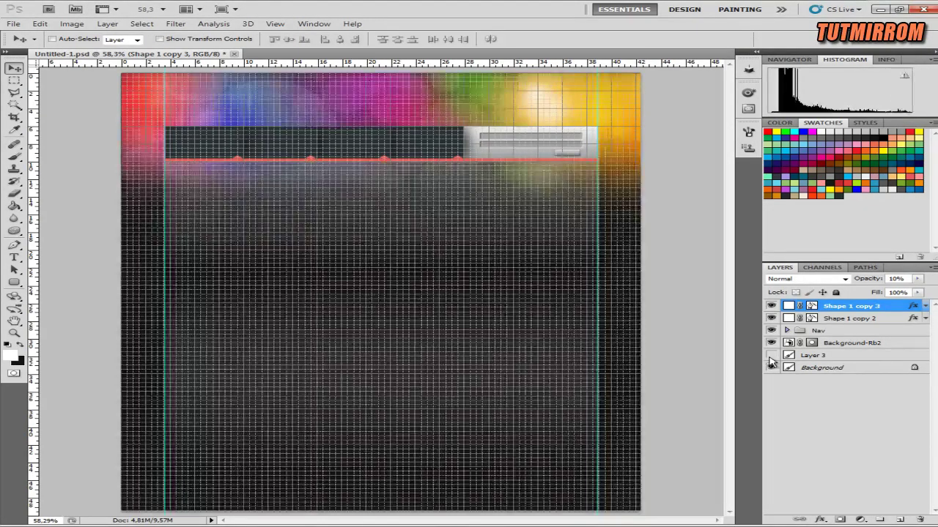
key(ctrl+h)
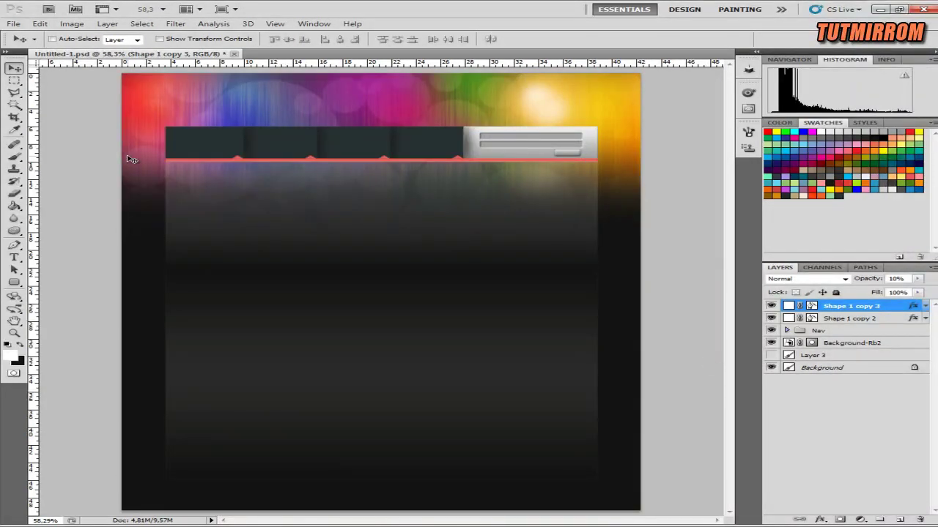
drag(853, 320, 849, 305)
Step: Group the two content box layers and name the group Slideshow
key(ctrl+g)
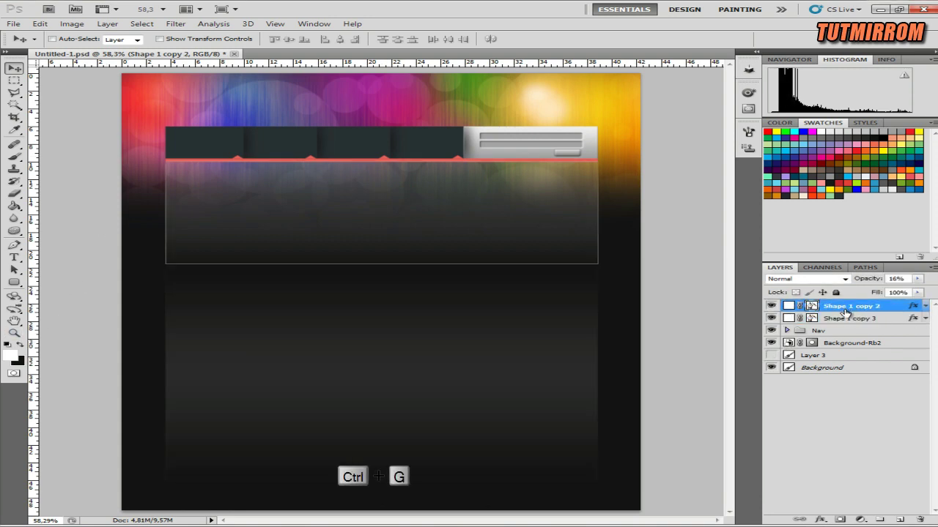
double_click(835, 307)
text(s)
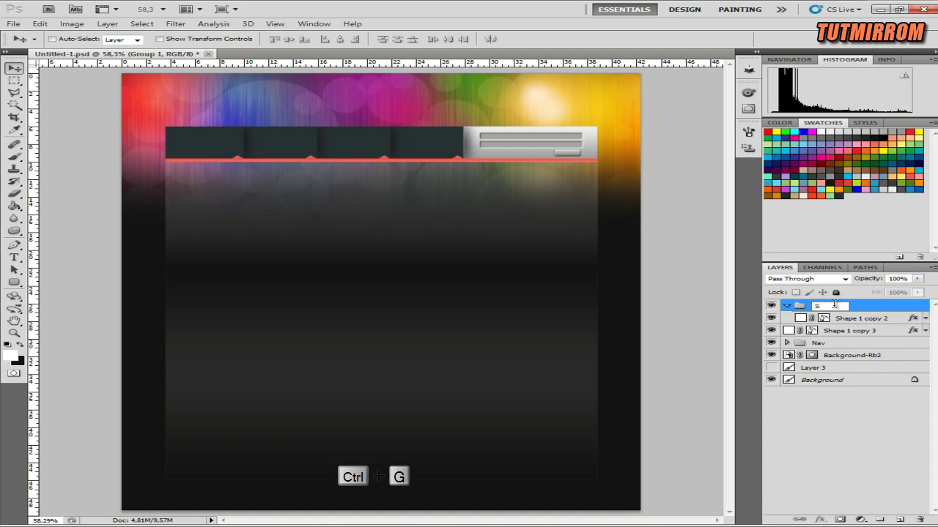
text(lideshow)
key(Return)
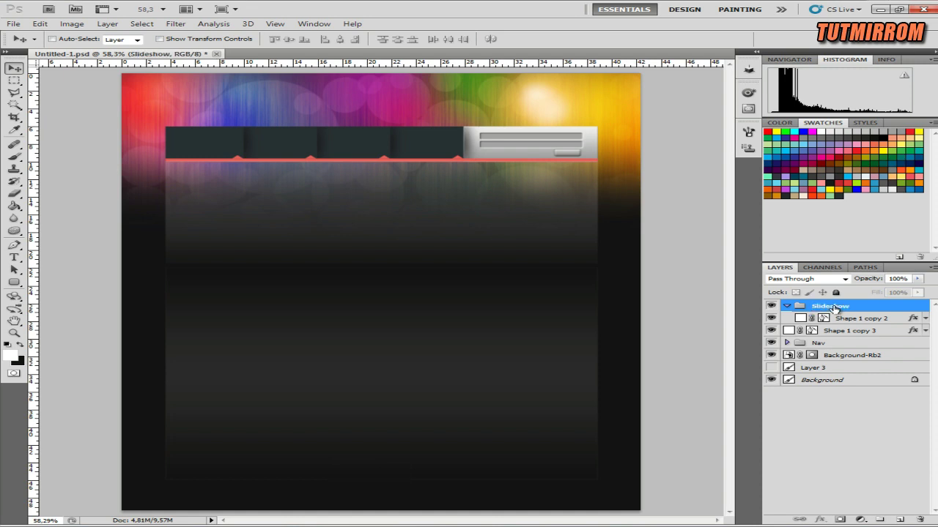
click(787, 306)
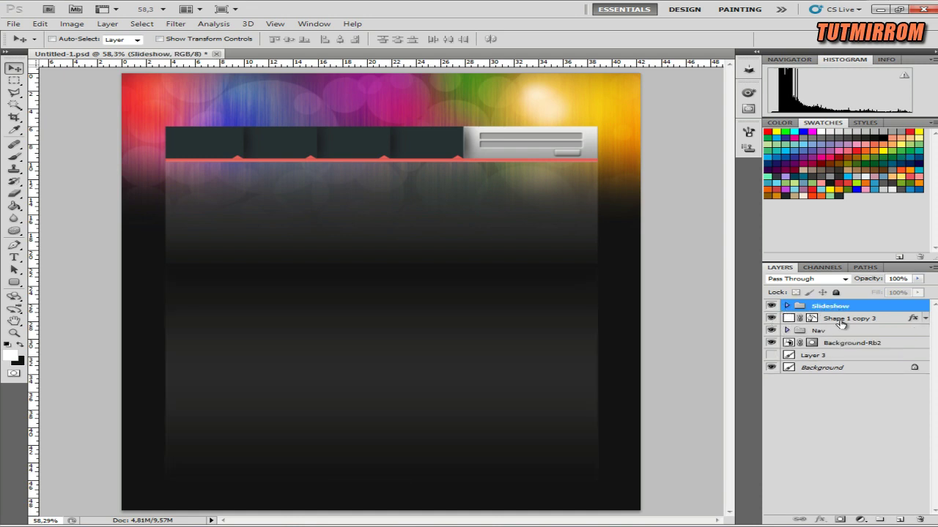
Step: Put Shape 1 copy 3 into its own group named Content
click(848, 320)
key(ctrl+g)
double_click(826, 318)
text(Content)
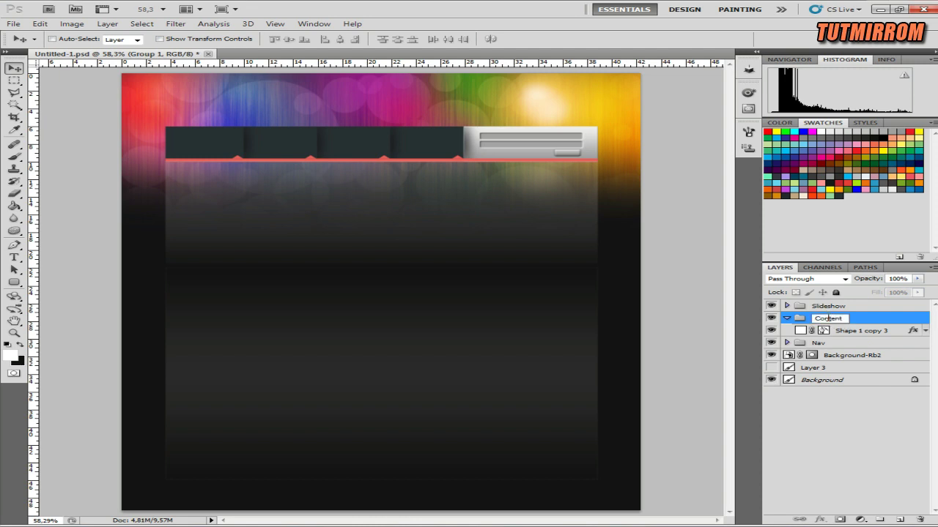
key(Return)
click(787, 318)
click(830, 307)
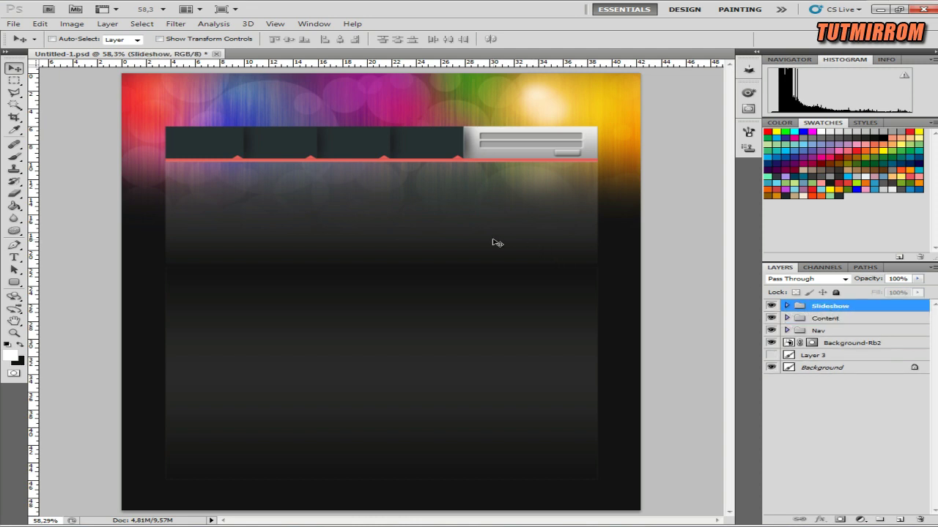
click(14, 333)
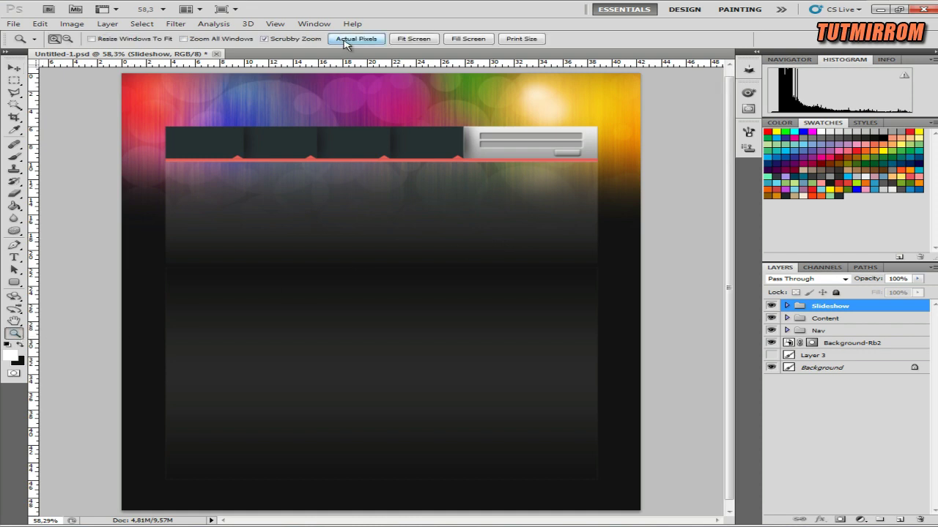
Step: View the image at actual pixels and set the type font to SciFly 30 pt
click(357, 39)
drag(728, 245, 728, 184)
drag(522, 521, 506, 525)
click(15, 69)
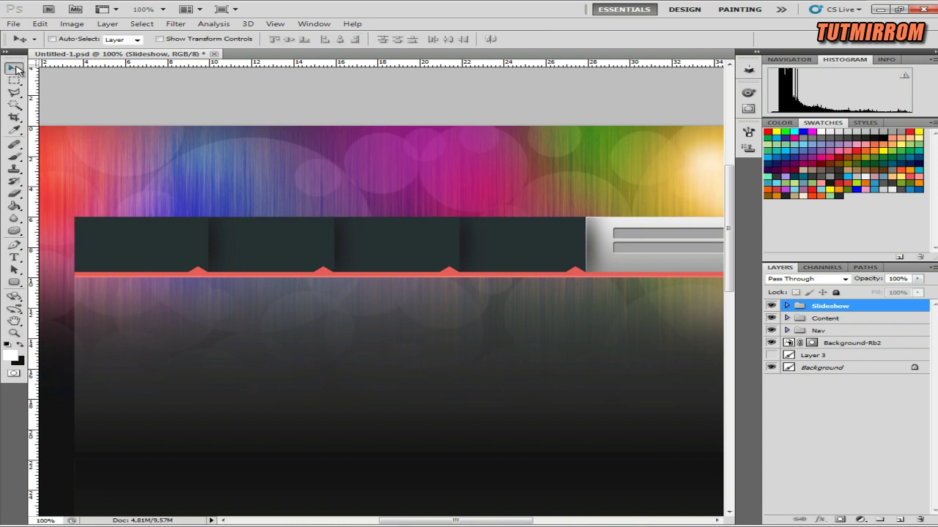
click(14, 258)
click(80, 256)
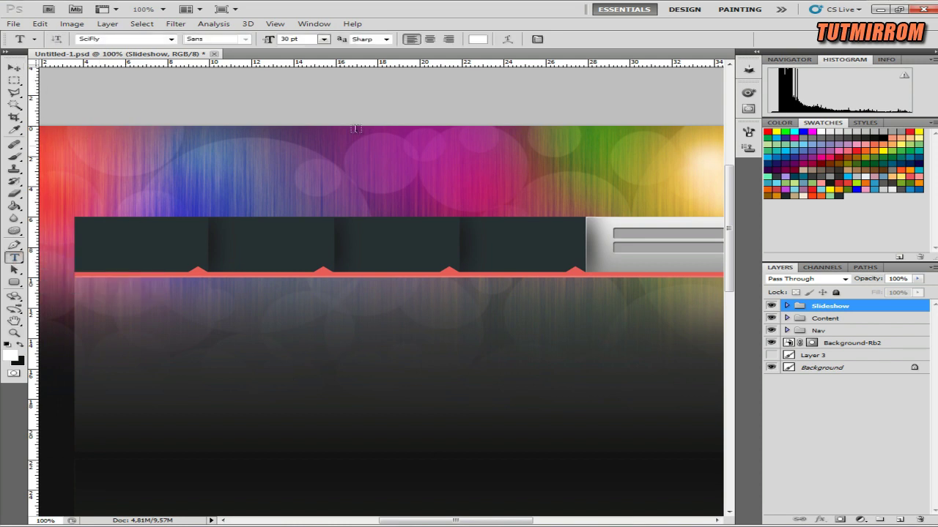
click(537, 39)
drag(718, 147, 687, 79)
click(656, 89)
click(657, 106)
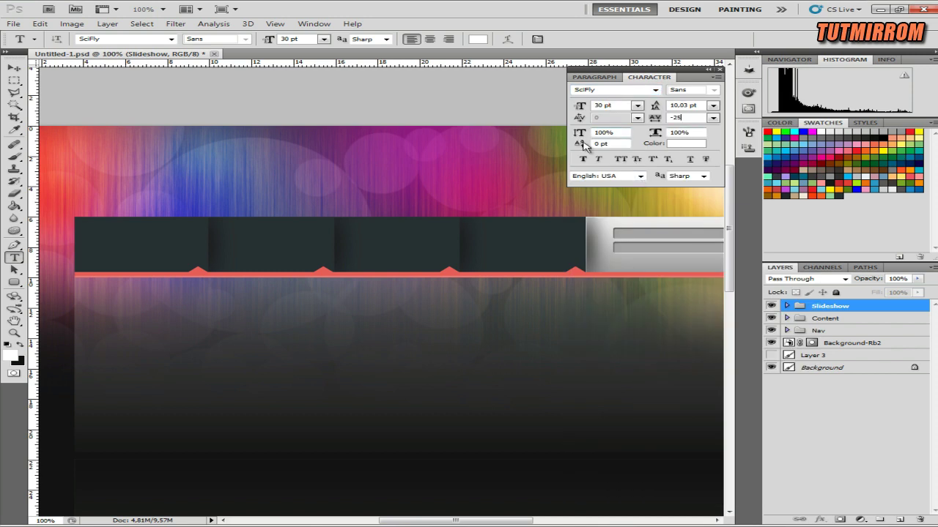
Step: Type 'WEBSITE NAME' at the header's upper left and nudge it into place
click(120, 168)
text(WEBSITE NAME)
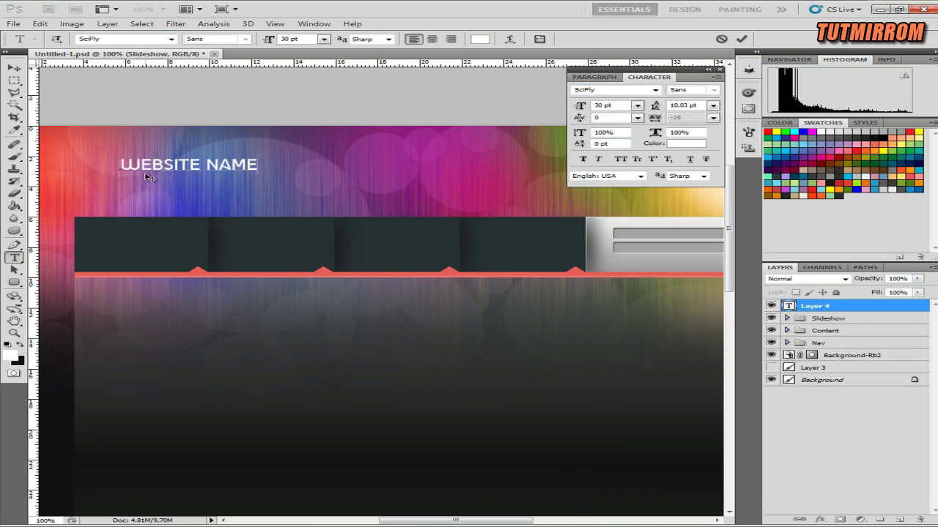
key(ctrl+Return)
key(v)
drag(189, 173, 154, 170)
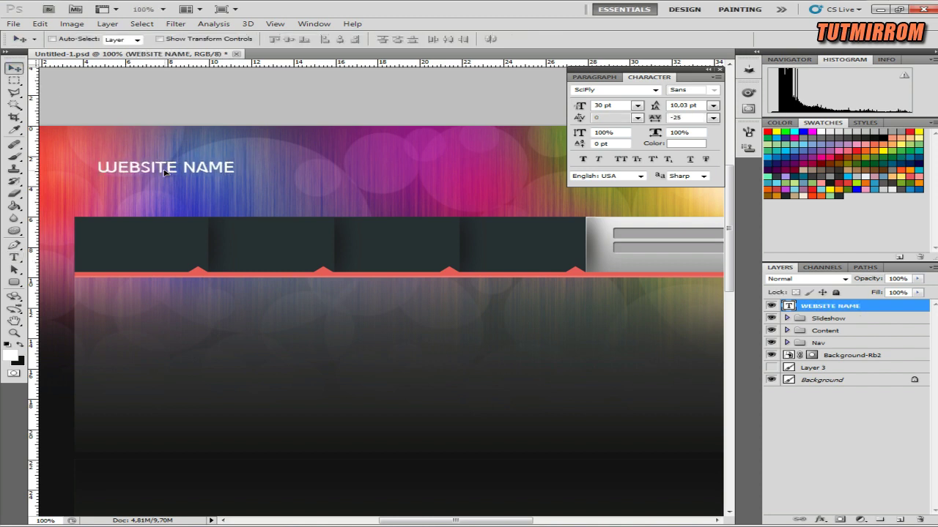
drag(289, 150, 292, 144)
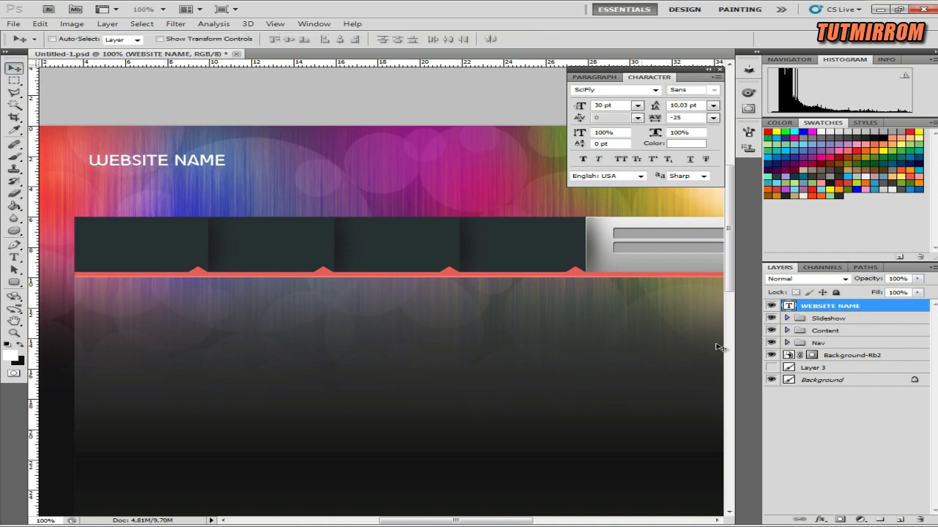
click(832, 321)
click(14, 257)
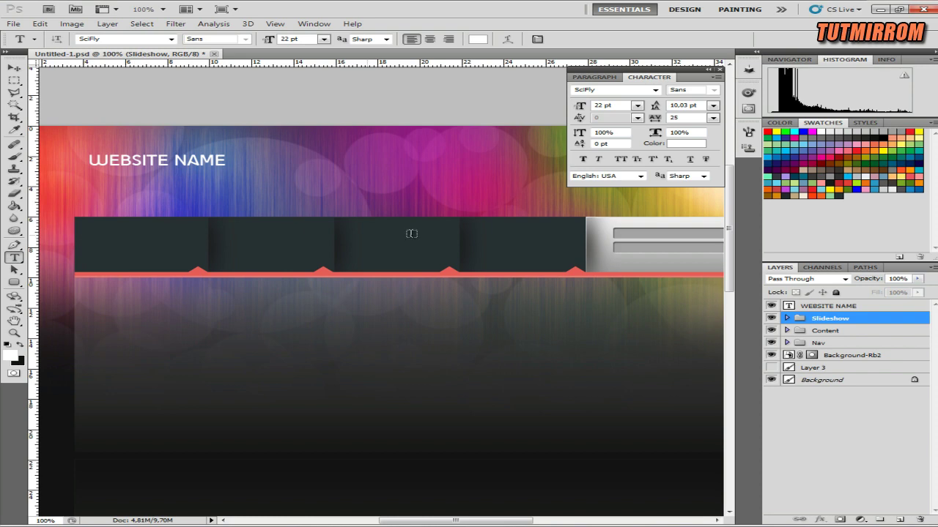
Step: Type the 'Lorem ipsum dolor sit amet' tagline below WEBSITE NAME in Verdana 12 pt
click(655, 89)
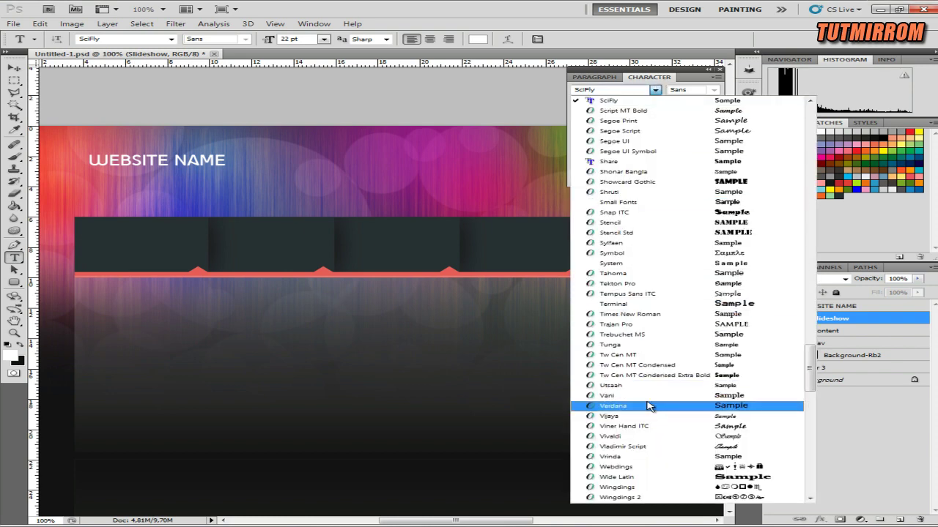
click(648, 406)
click(96, 189)
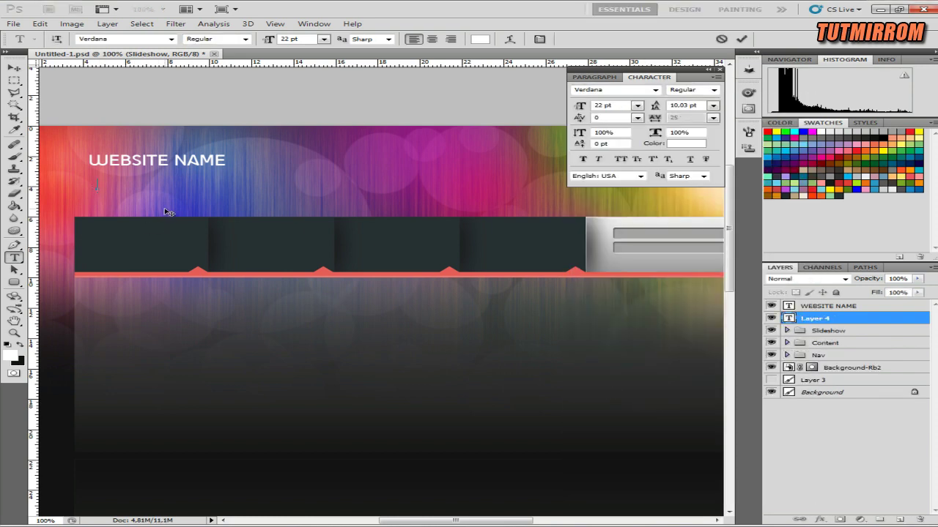
text(Lorem ipsum dolor sit amet)
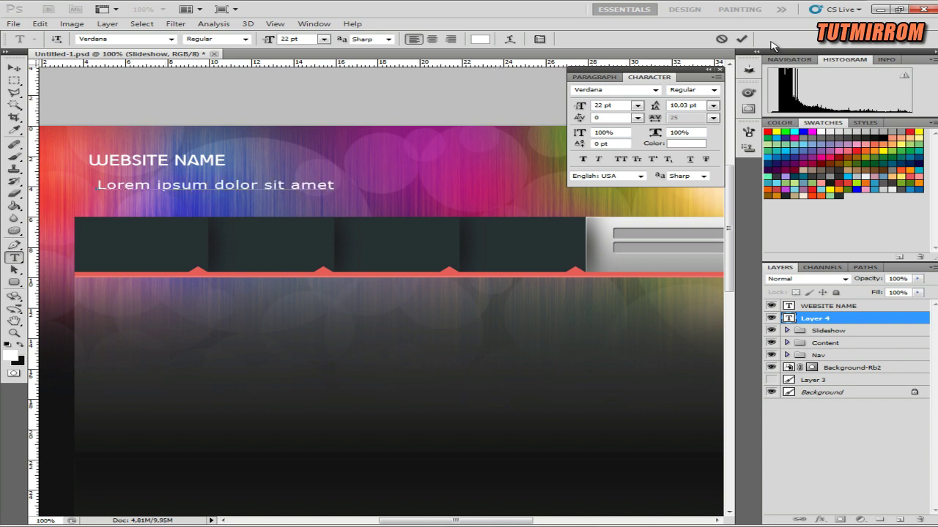
click(741, 39)
click(638, 105)
click(622, 195)
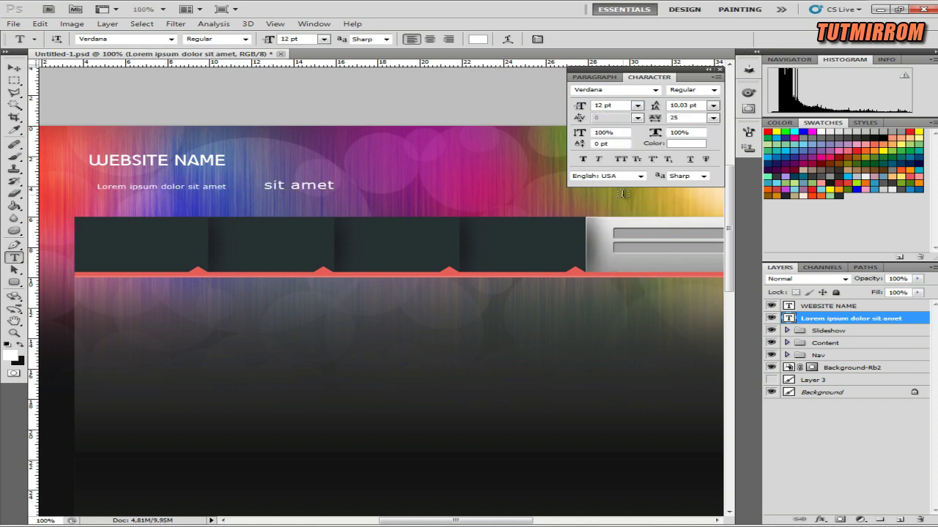
Step: Left-align the tagline with WEBSITE NAME and nudge both text lines down-left
click(15, 69)
drag(217, 188, 221, 174)
shift+click(825, 306)
click(326, 39)
key(Left)
key(Left)
key(Left)
key(Down)
key(Down)
key(Down)
key(Left)
key(Left)
key(Down)
key(Down)
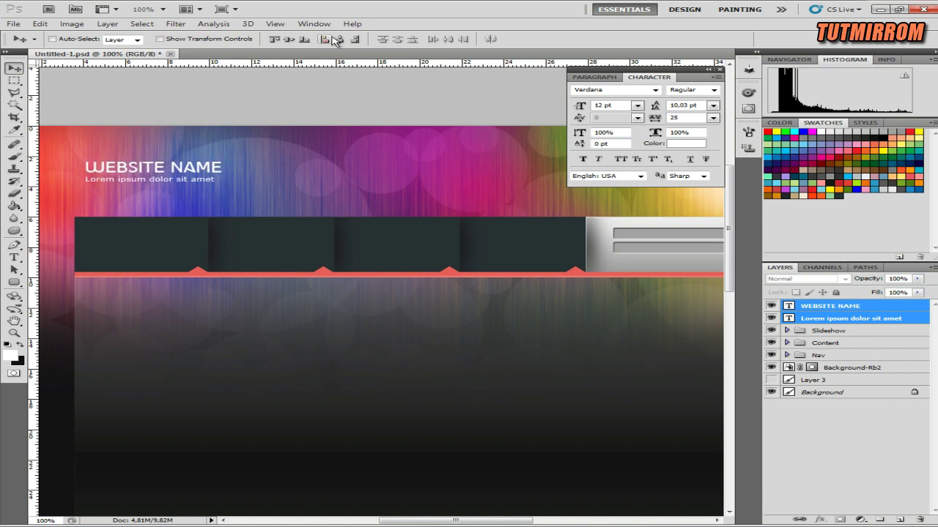
click(710, 71)
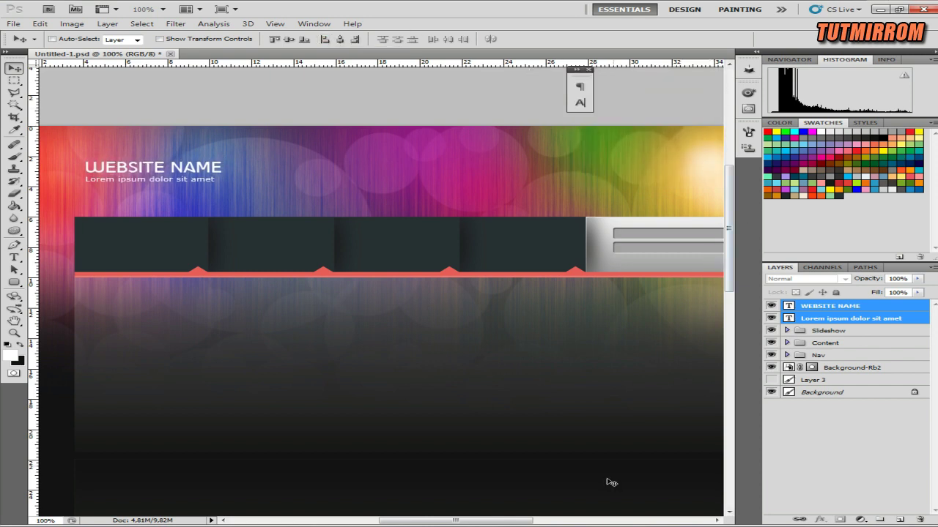
click(718, 520)
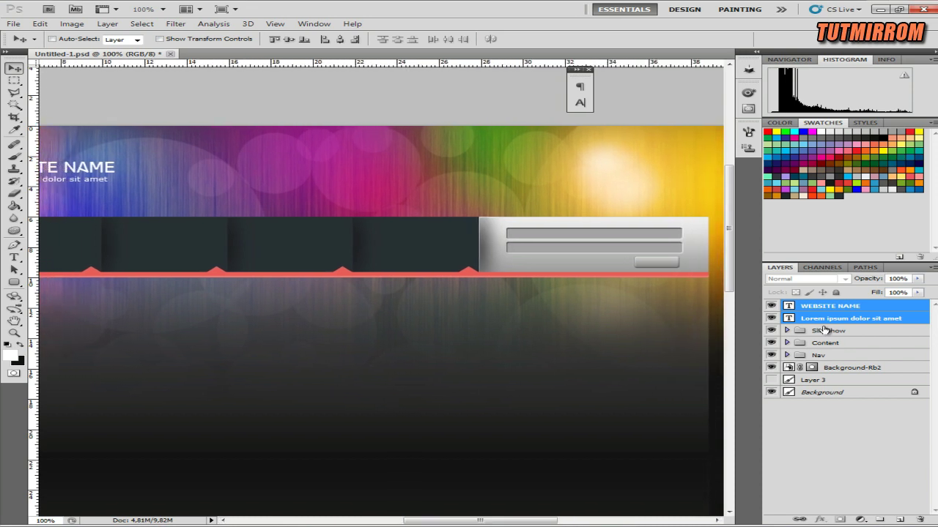
Step: Start a HOME text line at the header's top right above the Slideshow group
key(alt+bracketleft)
click(13, 257)
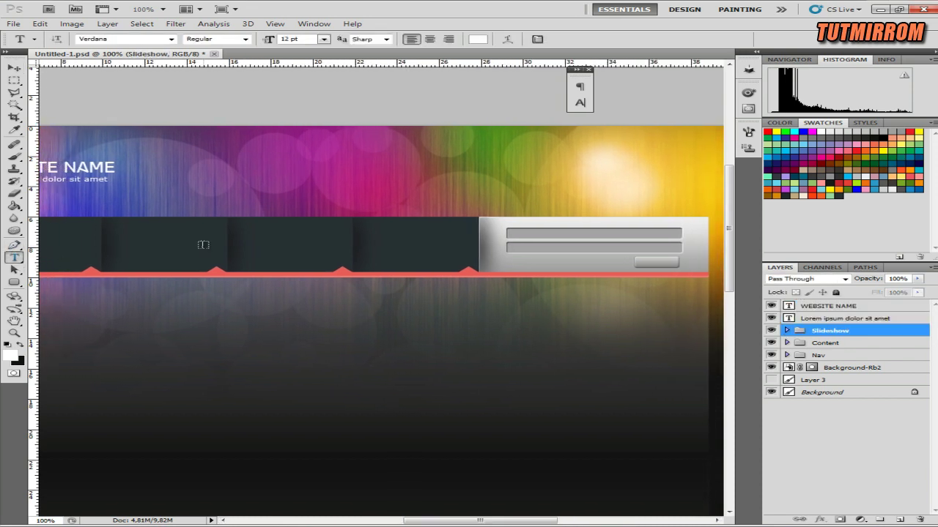
click(532, 140)
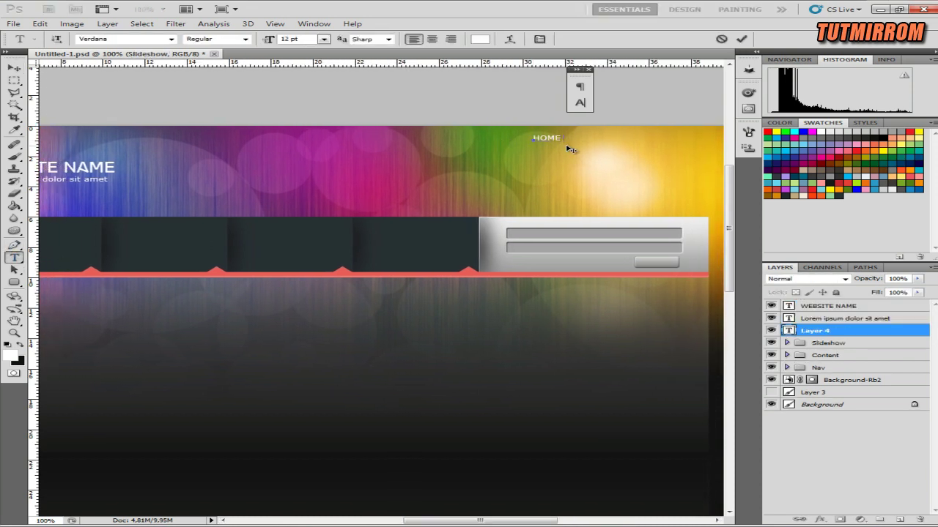
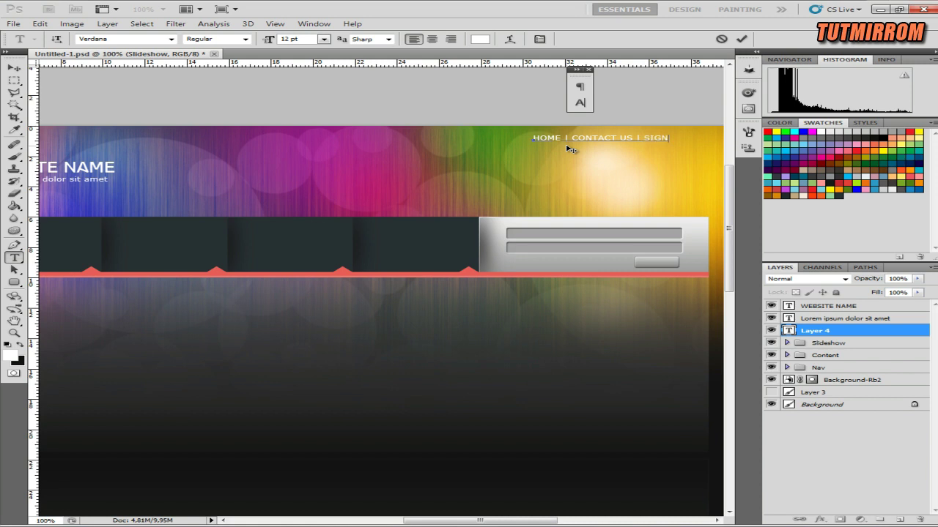
Step: Make the HOME | CONTACT US | SIGN UP links 11 pt and nudge them up and right
click(741, 39)
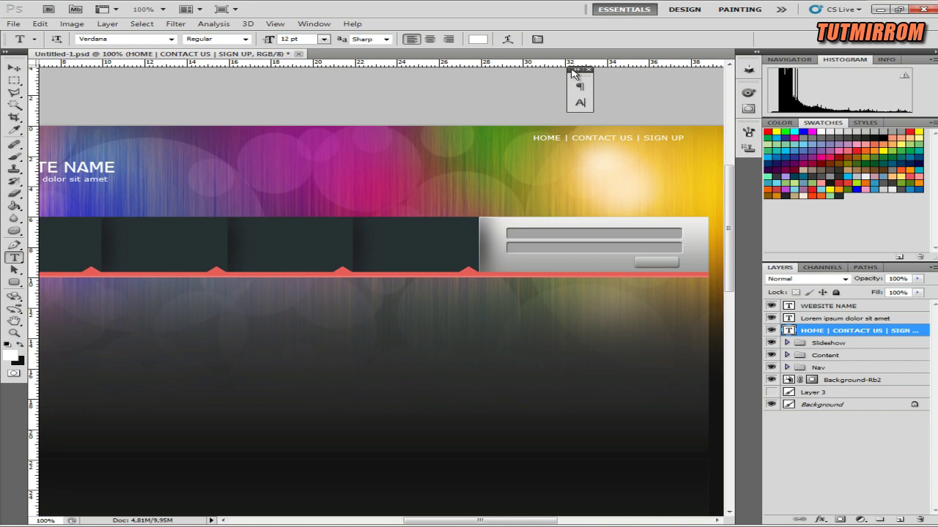
click(579, 103)
click(479, 112)
click(468, 183)
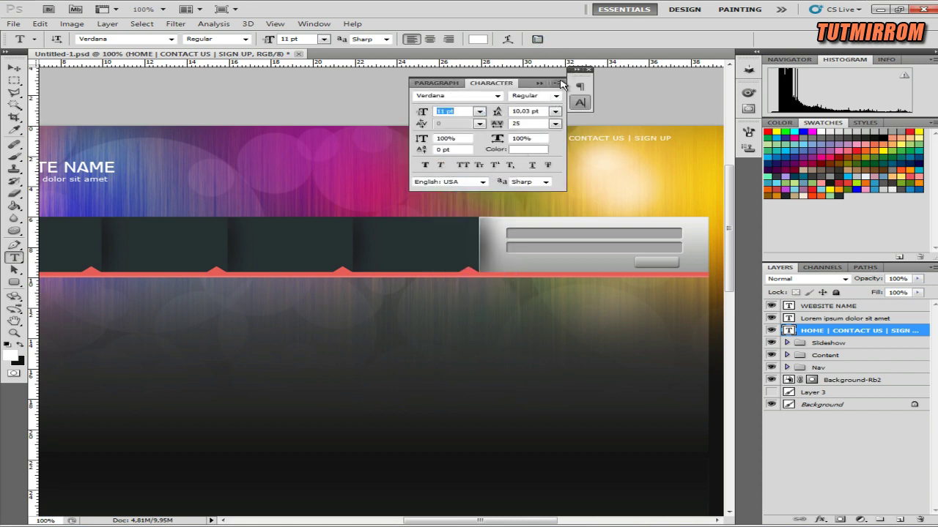
click(588, 69)
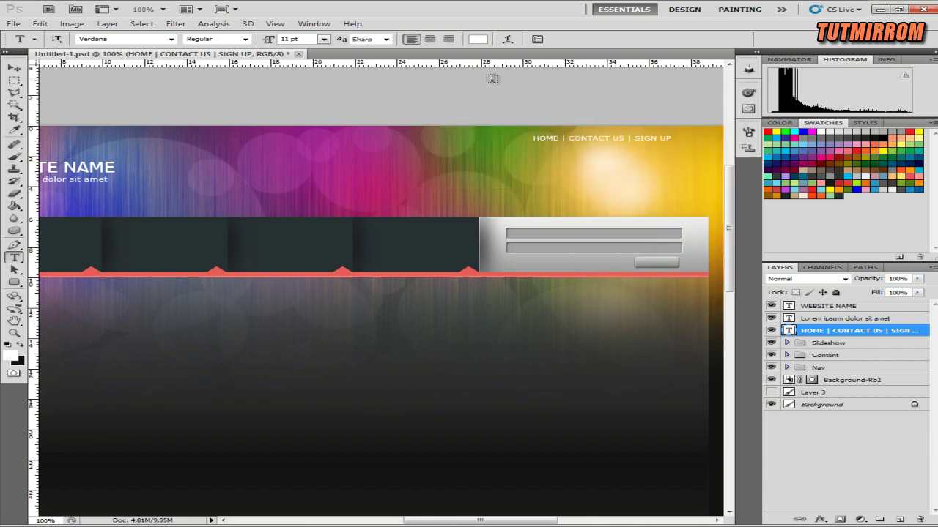
click(19, 72)
drag(628, 151, 653, 149)
key(Up)
key(Up)
key(Up)
key(Up)
key(Up)
key(Up)
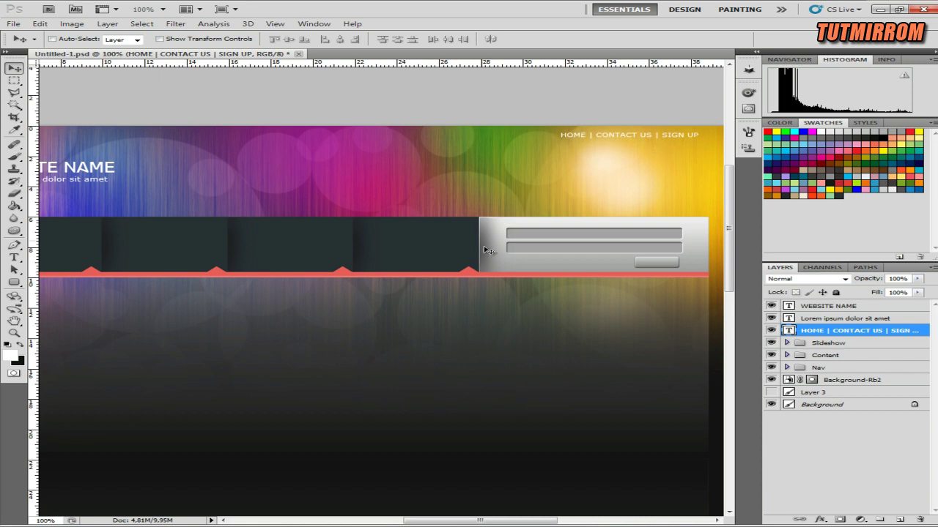
drag(480, 520, 477, 520)
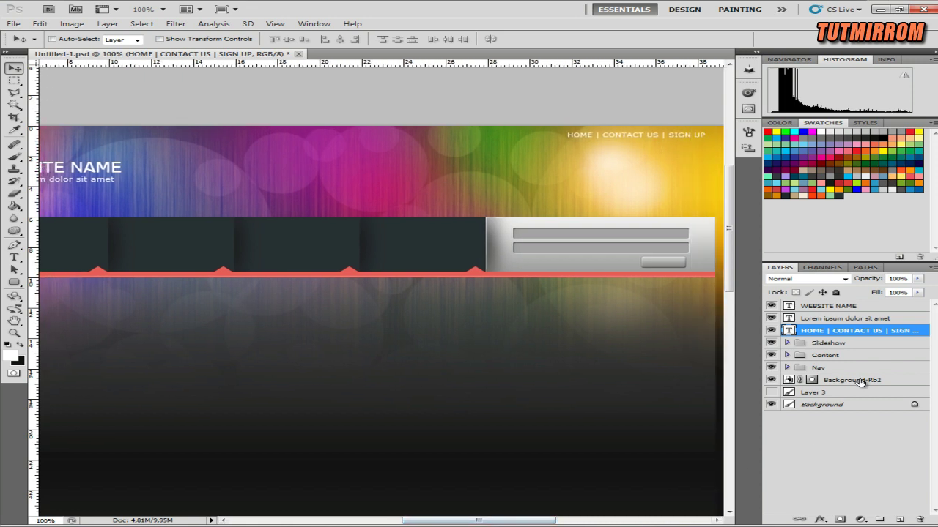
Step: Group the three header text layers into a group named 'Header'
shift+click(855, 308)
key(ctrl+g)
double_click(826, 306)
text(He)
key(Return)
click(818, 343)
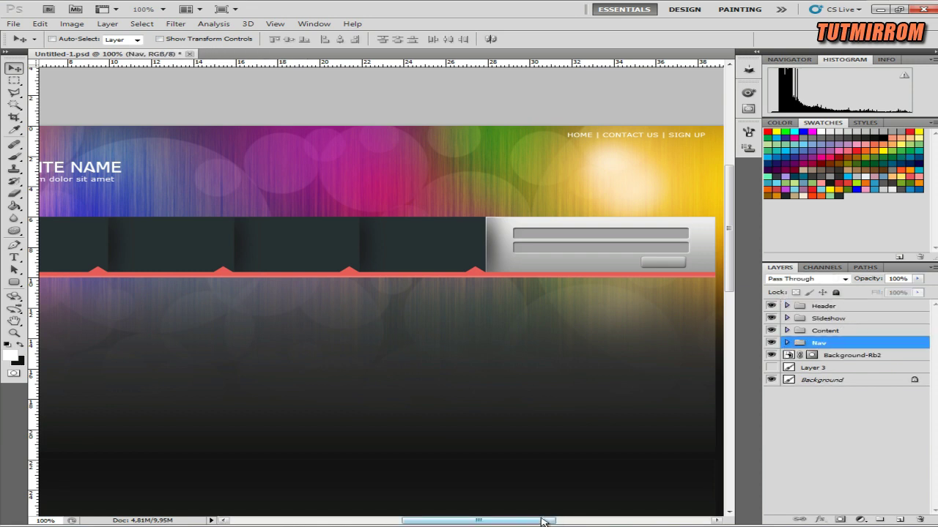
Step: Add the ABOUT US title text in the first nav tab
drag(480, 521, 449, 521)
click(787, 343)
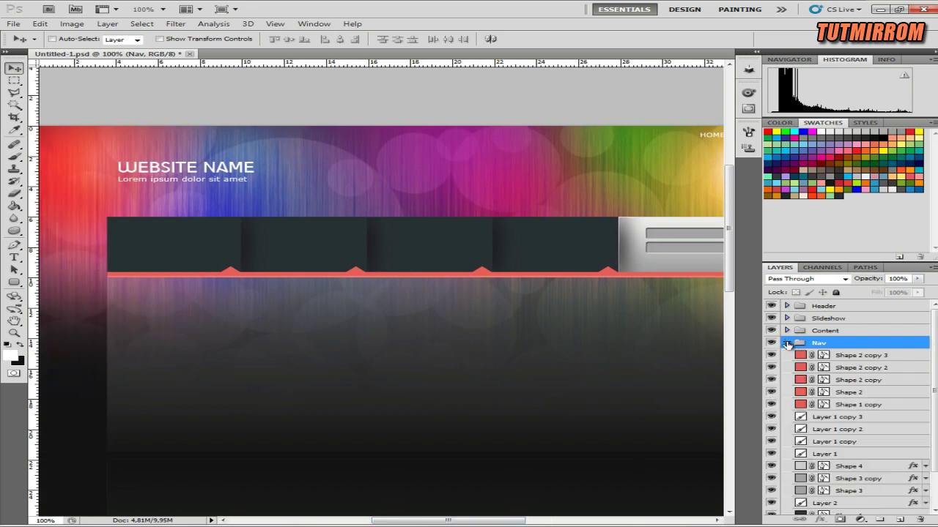
click(863, 355)
key(t)
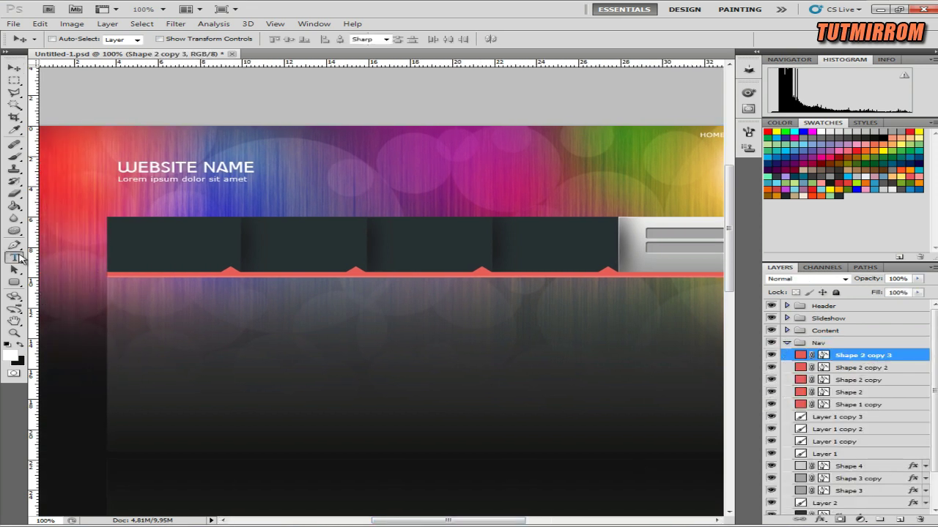
click(151, 235)
text(ABOUT US)
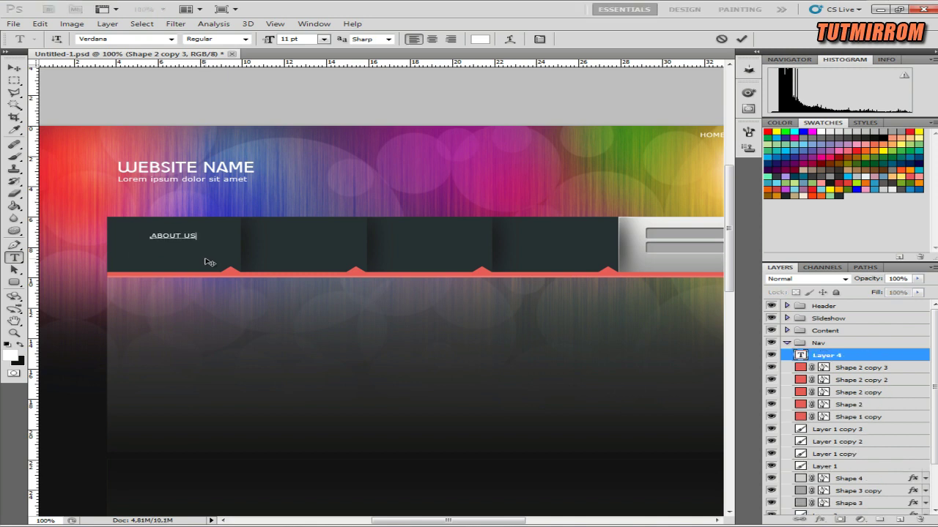
click(742, 38)
Step: Set ABOUT US to 18 pt with -10 tracking and shift it left in the tab
click(539, 39)
click(479, 112)
click(469, 234)
click(479, 111)
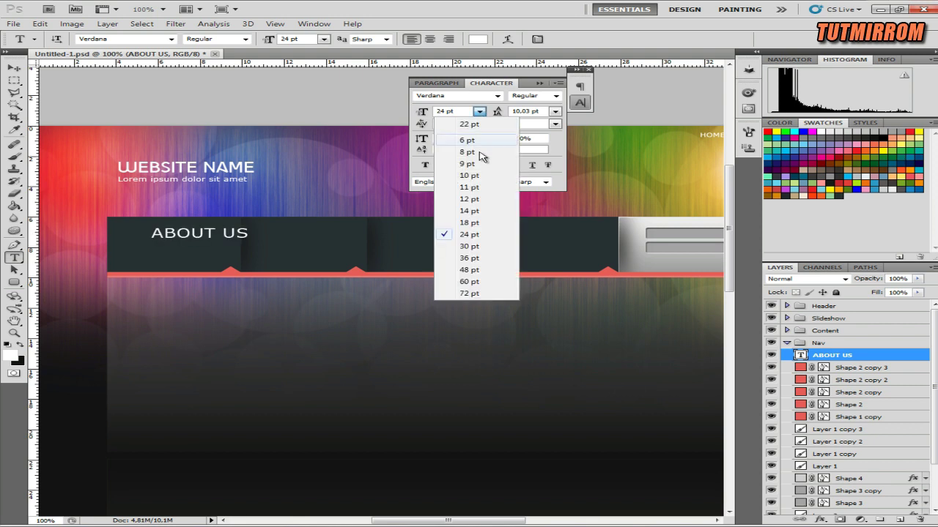
click(472, 222)
click(14, 67)
click(13, 257)
click(555, 123)
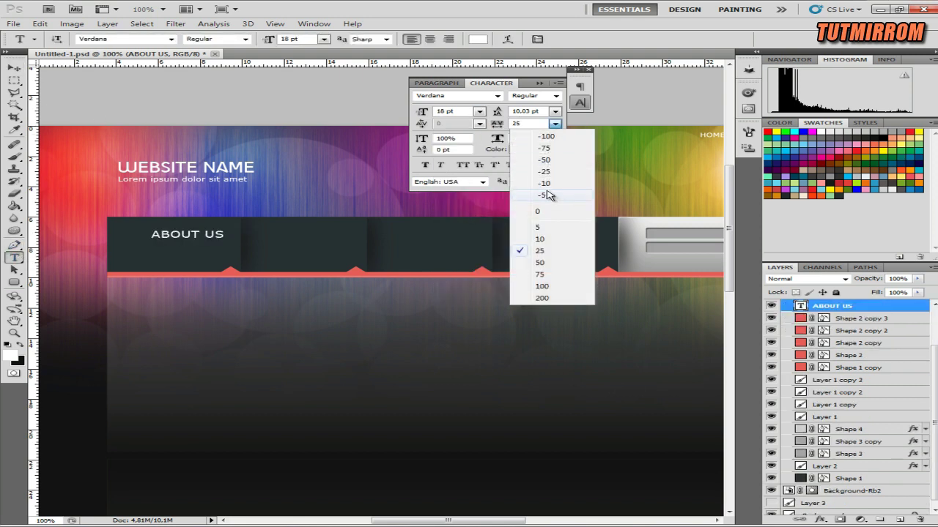
click(554, 186)
key(v)
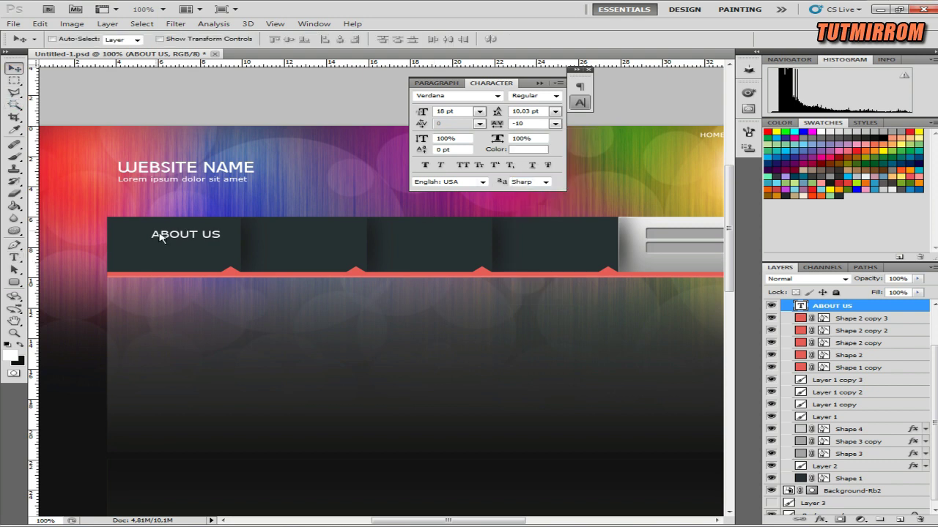
drag(189, 240, 163, 244)
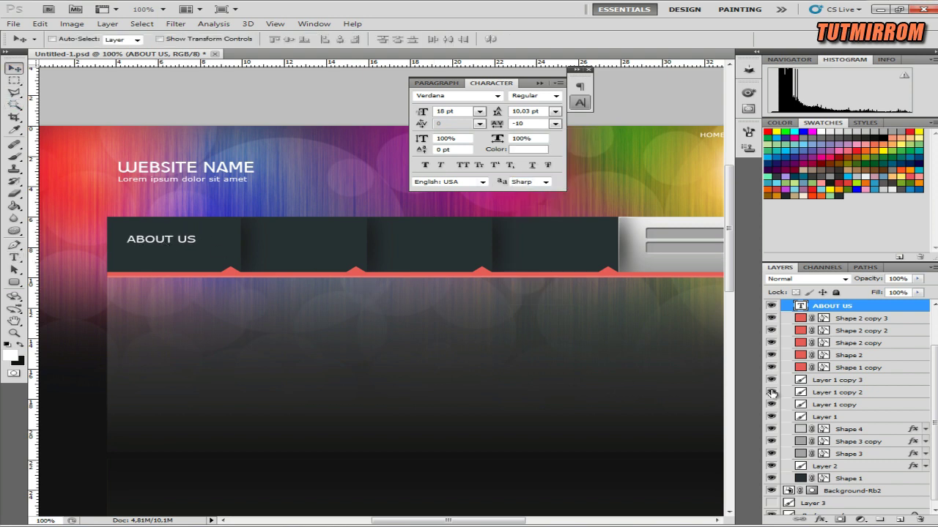
Step: Add an 11 pt 'Lorem ipsum' subtitle below ABOUT US with -5 tracking
click(843, 321)
click(14, 257)
click(135, 252)
text(Lorem ipsum)
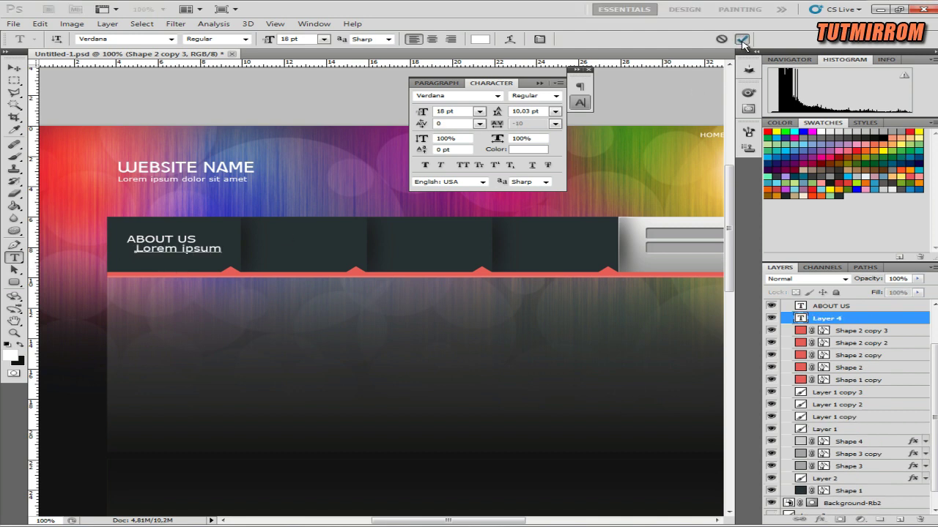
click(741, 39)
click(479, 111)
click(473, 193)
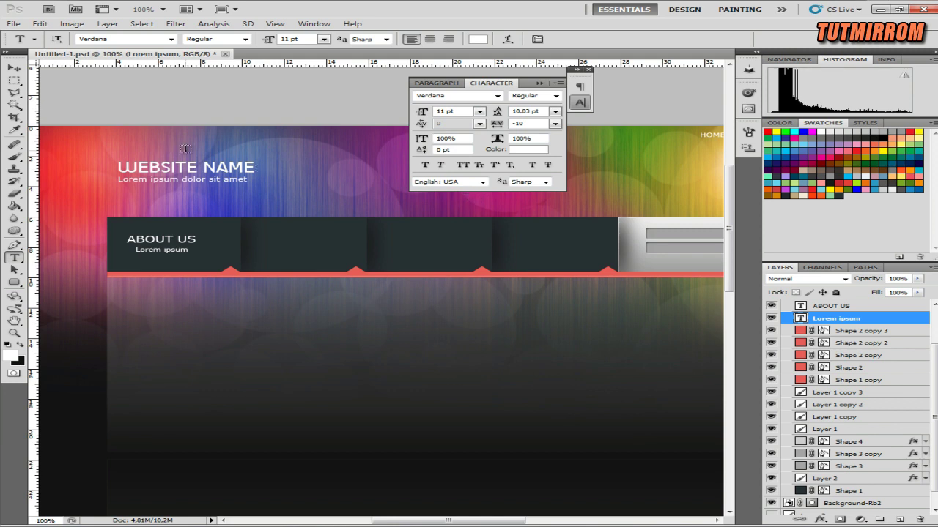
click(555, 123)
click(551, 192)
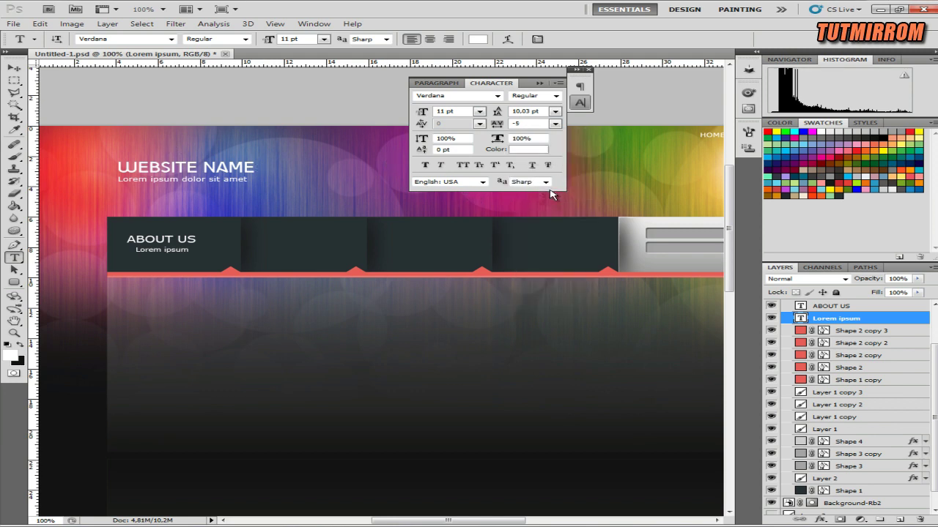
Step: Left-align the Lorem ipsum subtitle with ABOUT US
click(16, 69)
shift+click(832, 308)
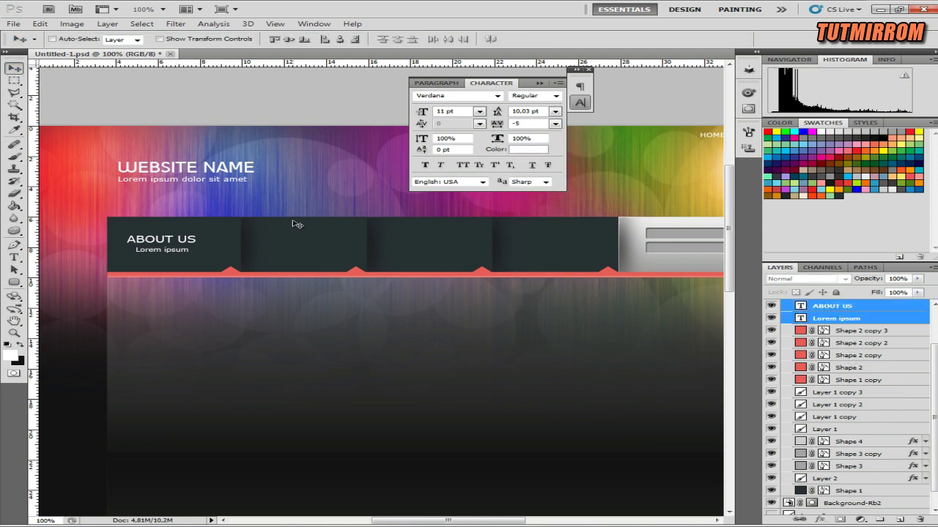
click(325, 38)
click(839, 320)
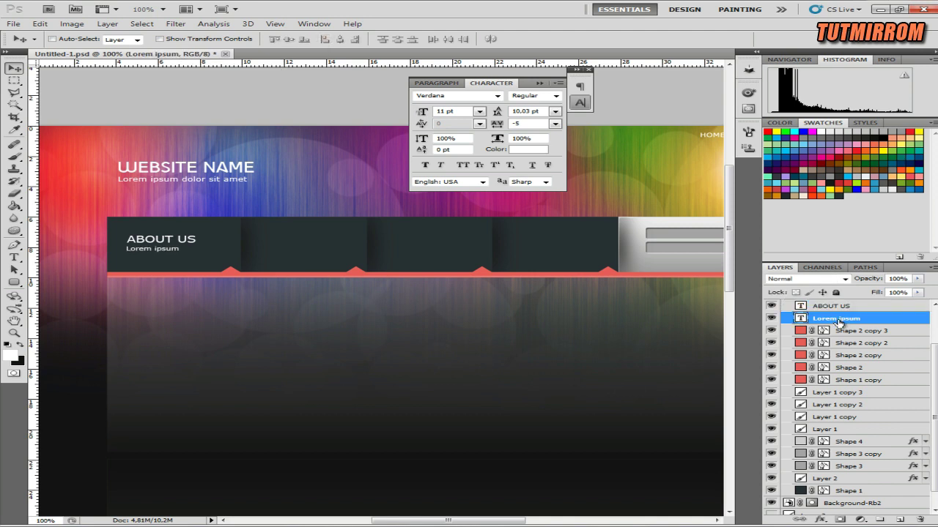
scroll(850, 323, up, 1)
shift+click(859, 332)
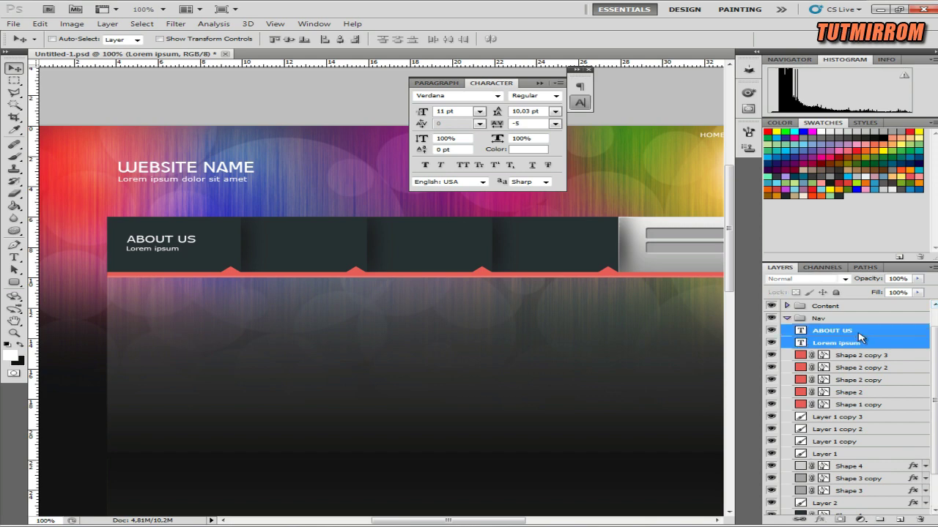
Step: Duplicate the title/subtitle pair into the second tab and retitle it SERVICES
key(Left)
key(Left)
key(Left)
scroll(757, 367, up, 1)
right_click(835, 343)
click(835, 29)
key(Return)
drag(180, 253, 326, 250)
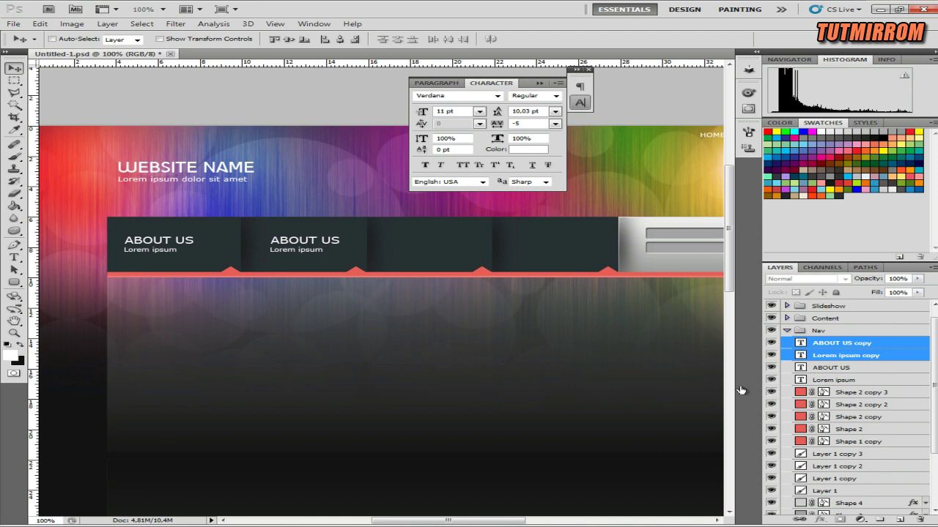
double_click(802, 343)
text(SE)
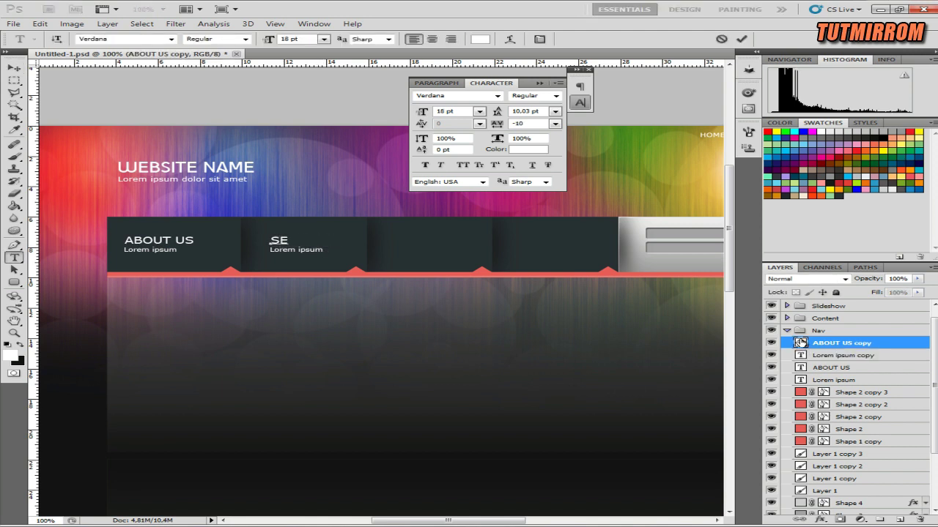
text(RVICES)
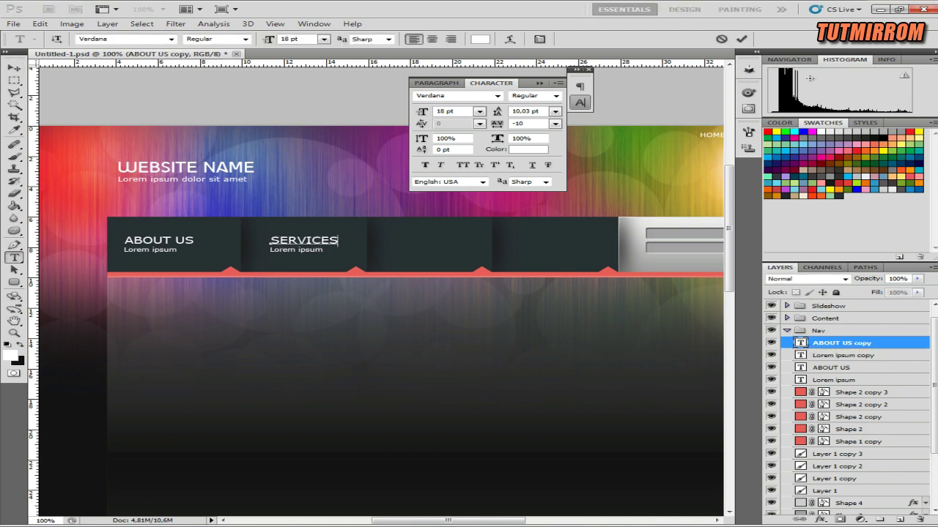
click(742, 38)
Step: Duplicate the SERVICES pair into the third tab and retitle it PARTNERS
key(v)
shift+click(863, 357)
right_click(864, 356)
click(835, 42)
click(636, 135)
drag(313, 248, 440, 247)
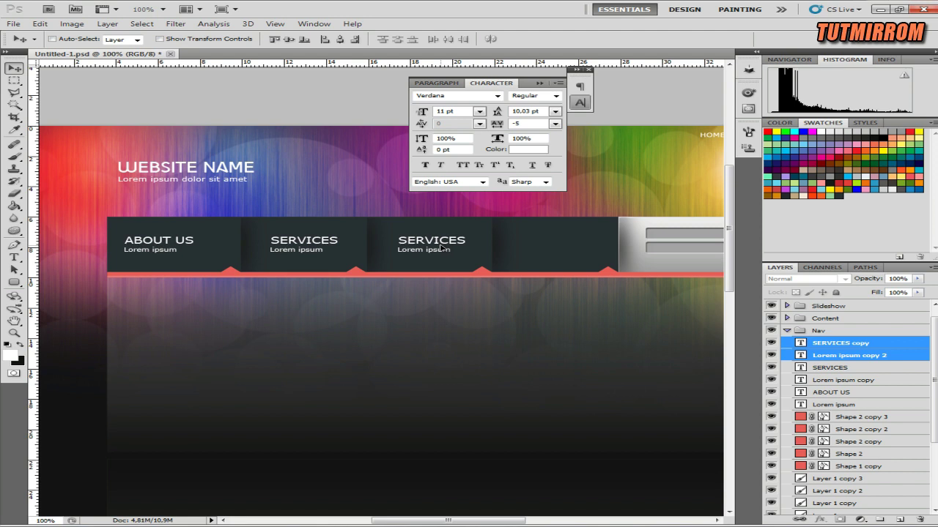
click(835, 345)
double_click(800, 342)
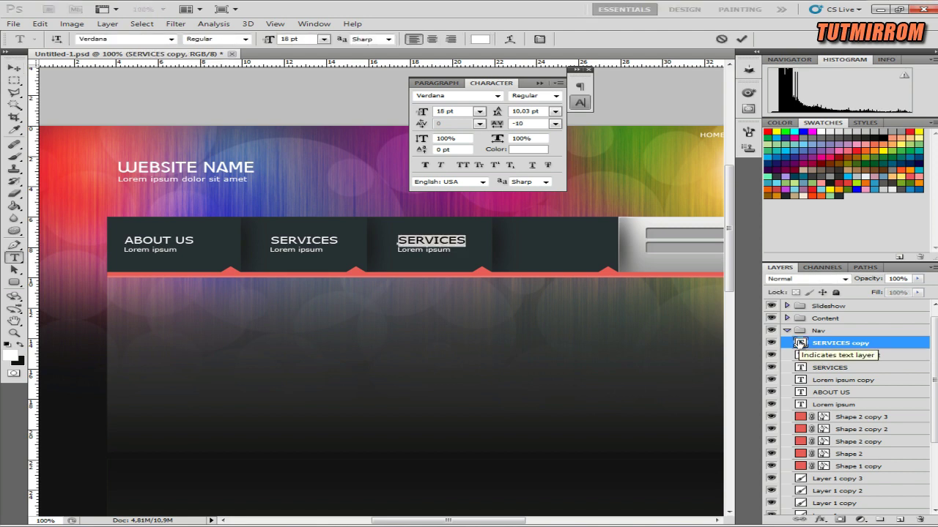
text(PARTNERS)
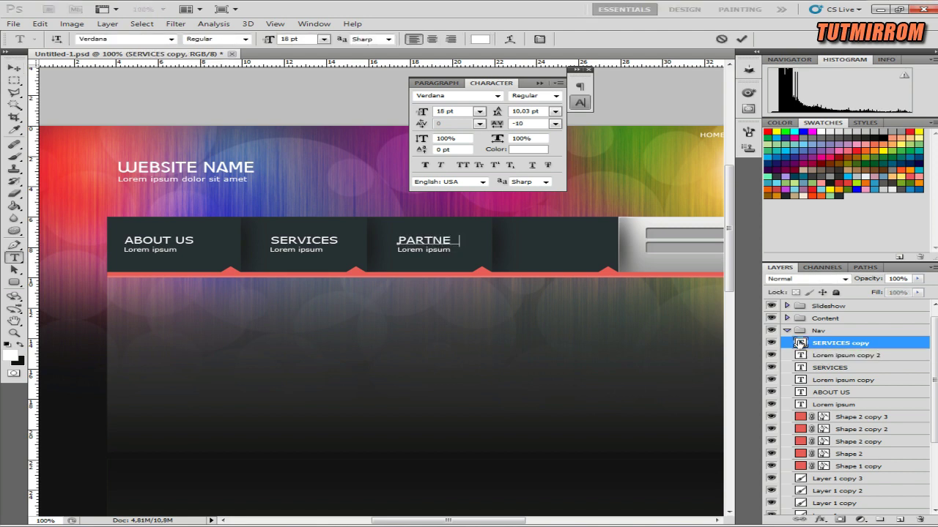
click(741, 39)
Step: Duplicate the PARTNERS pair into the fourth tab and retitle it SUPPORT
shift+click(843, 356)
right_click(843, 352)
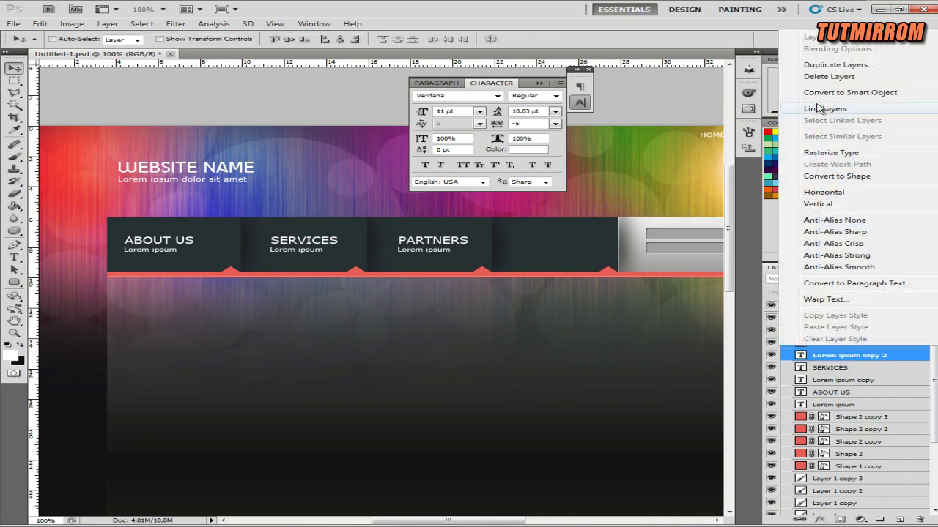
click(826, 63)
click(636, 134)
key(shift+Right)
key(shift+Right)
key(shift+Right)
key(shift+Right)
key(shift+Right)
key(shift+Right)
key(shift+Right)
key(shift+Right)
key(shift+Right)
double_click(801, 343)
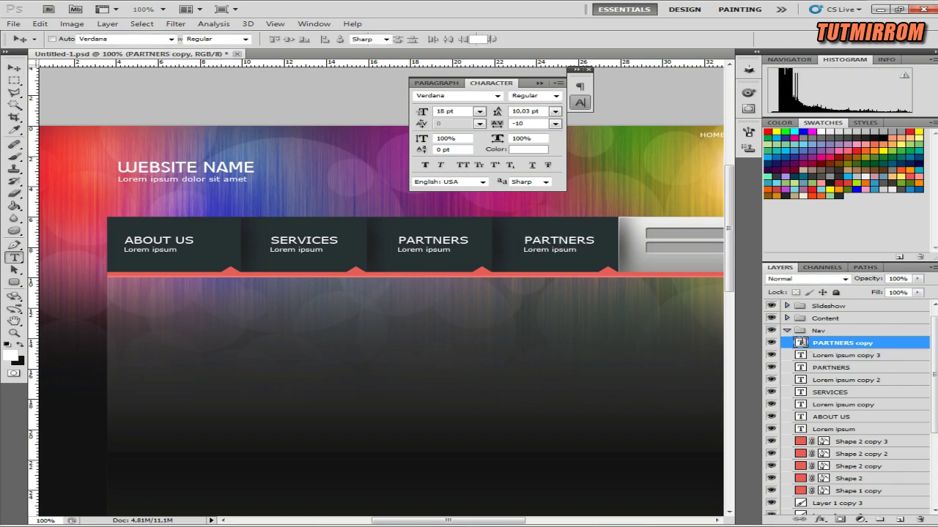
text(SUPPORT)
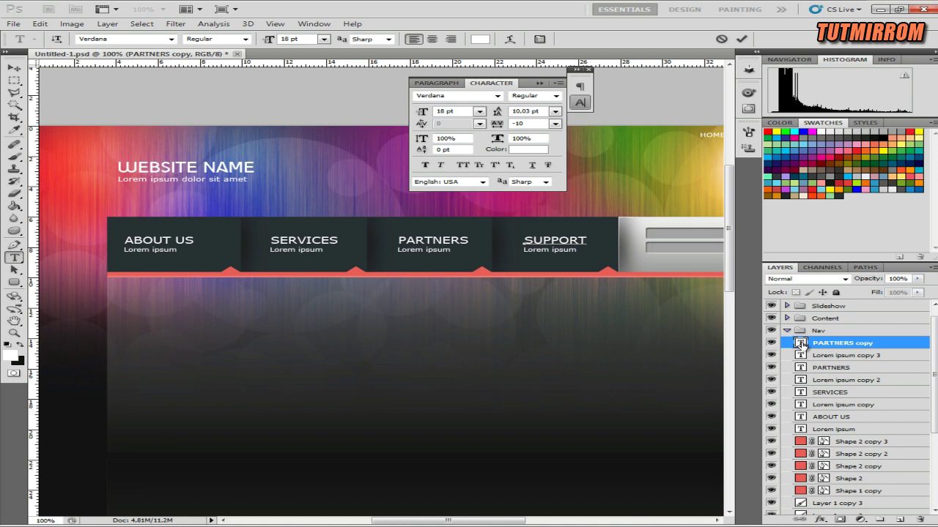
click(741, 39)
key(v)
drag(518, 521, 558, 524)
scroll(921, 352, up, 3)
click(16, 258)
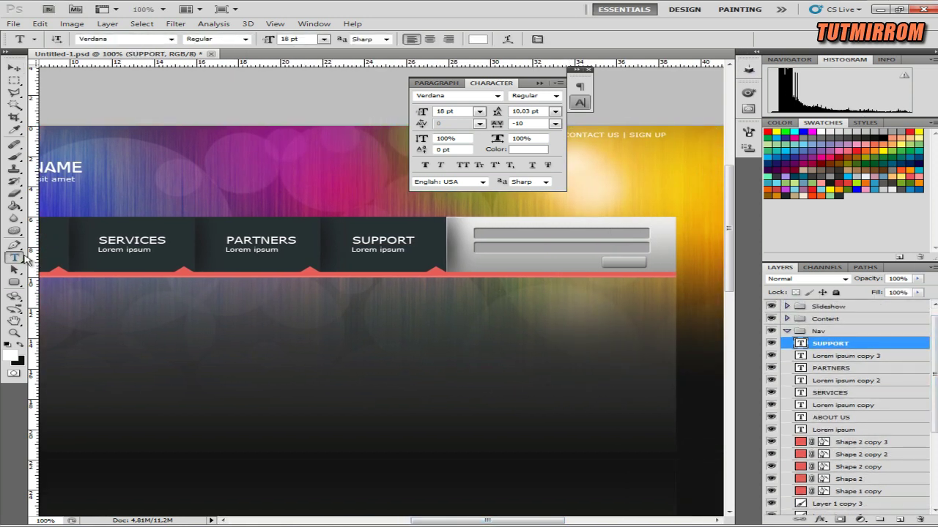
Step: Add a 12 pt 'Username' placeholder in the first login field with tracking 75
click(505, 234)
text(Username)
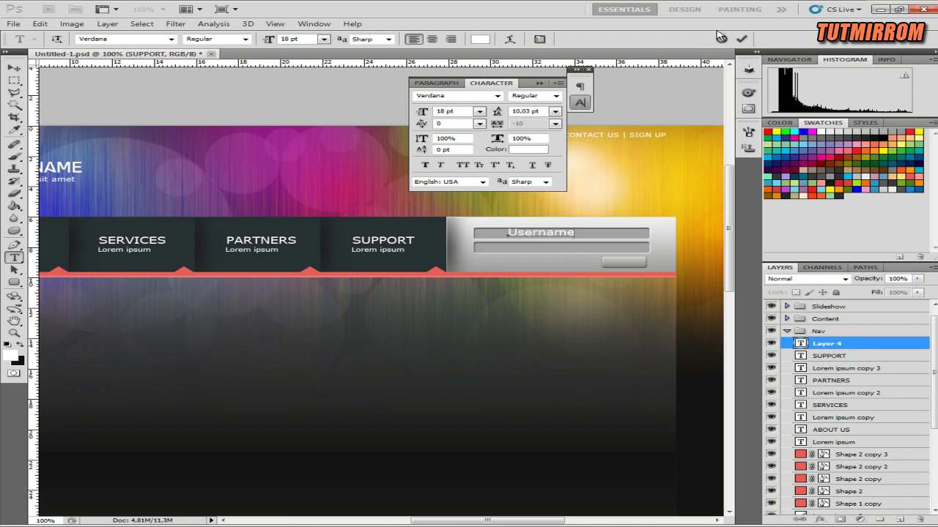
click(742, 39)
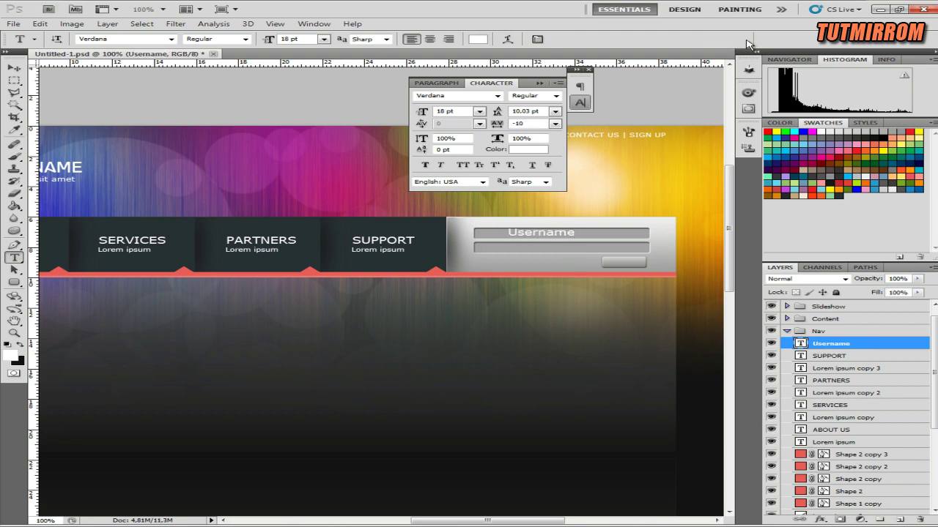
click(479, 111)
click(476, 205)
click(554, 123)
click(559, 250)
click(554, 123)
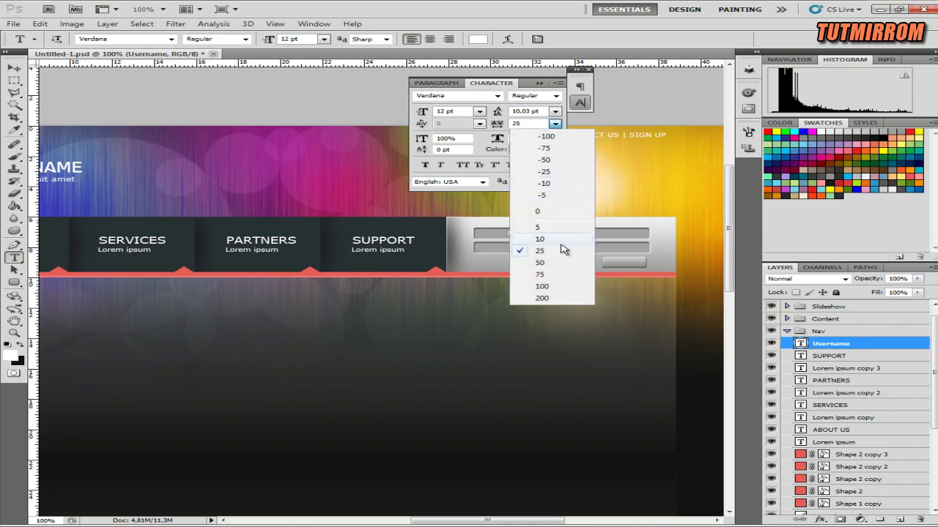
click(546, 285)
click(555, 123)
click(555, 274)
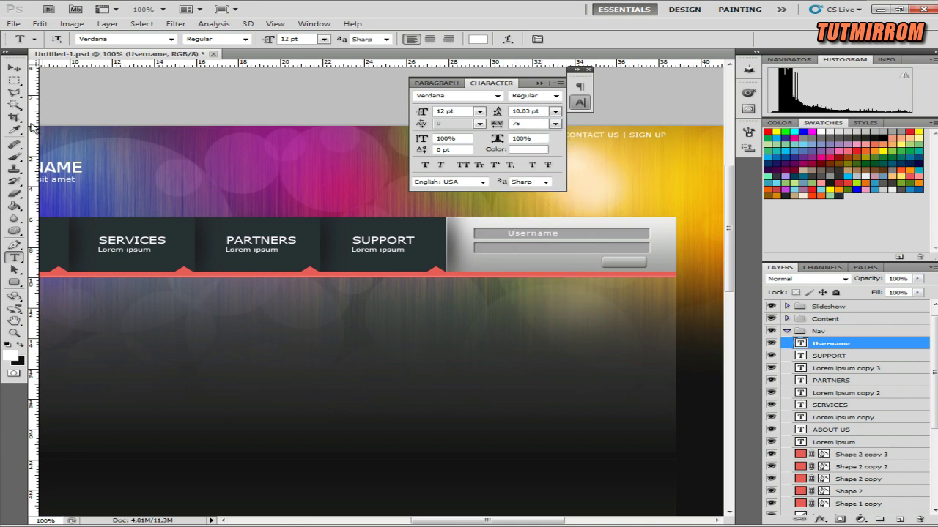
Step: Position the Username text at the left of its field
click(16, 67)
drag(538, 246, 519, 249)
key(Up)
key(Up)
key(Up)
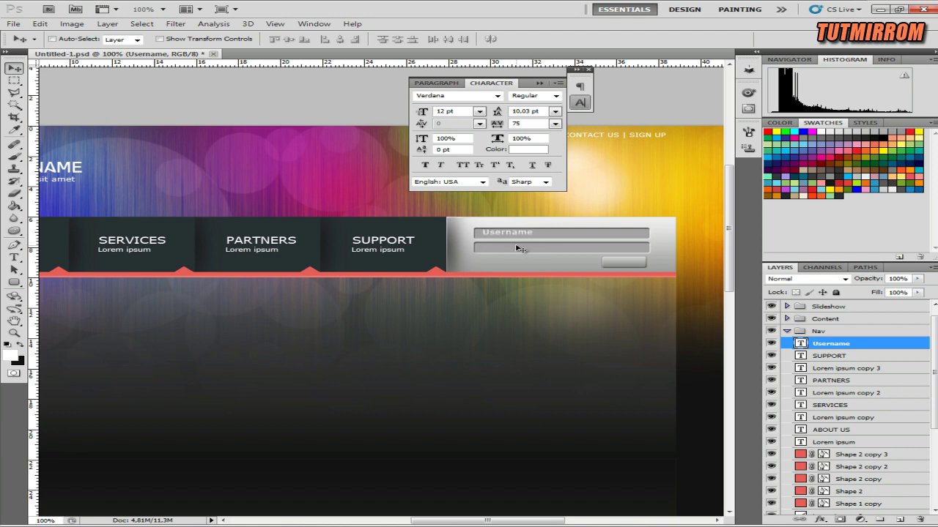
key(shift+Right)
Step: Duplicate it into the second field as a 'Password' placeholder
key(ctrl+j)
key(shift+Down)
key(shift+Down)
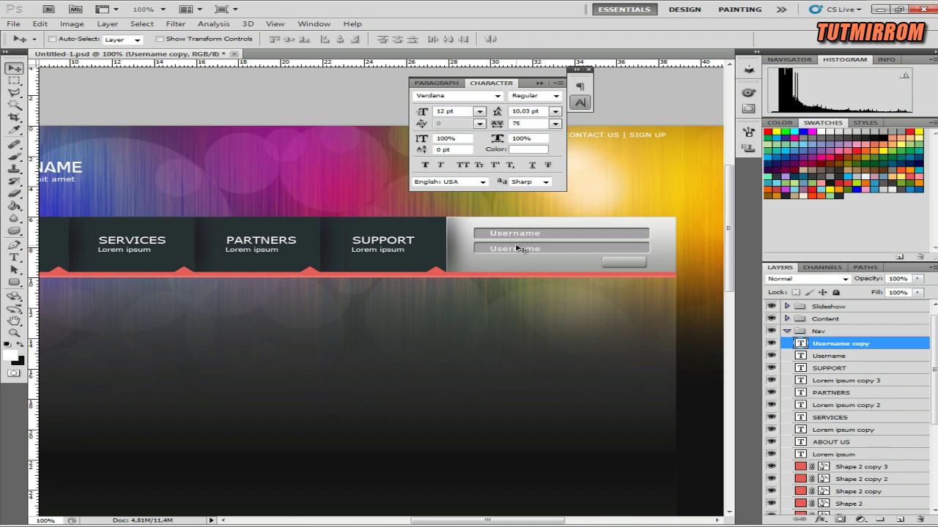
double_click(805, 345)
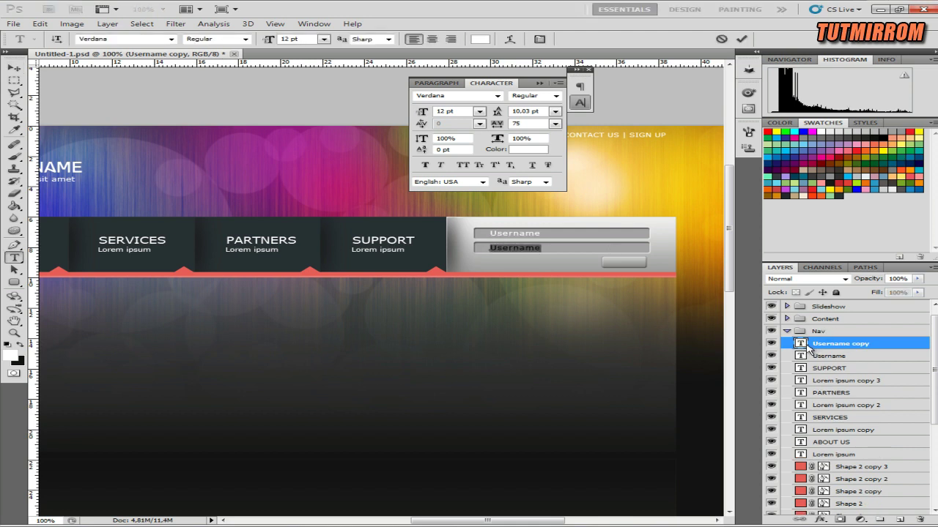
text(Pa)
text(sswor)
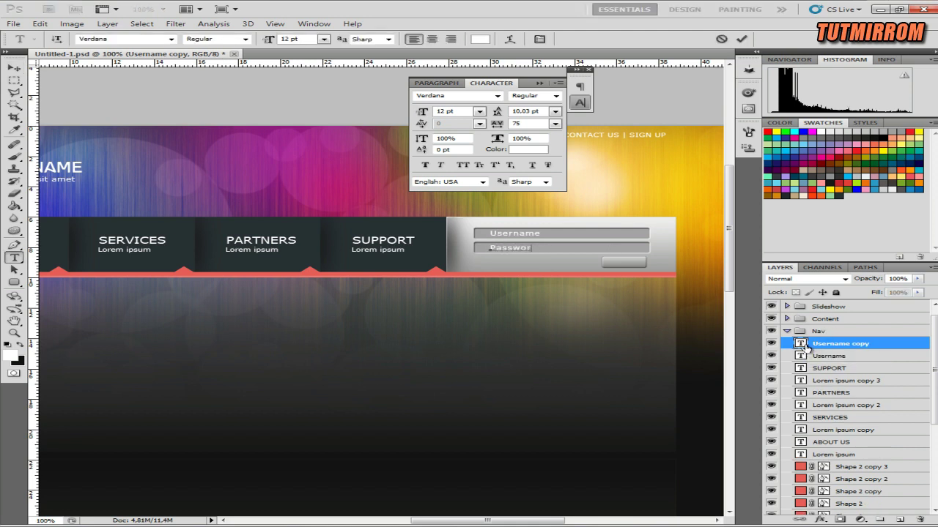
key(ctrl+Return)
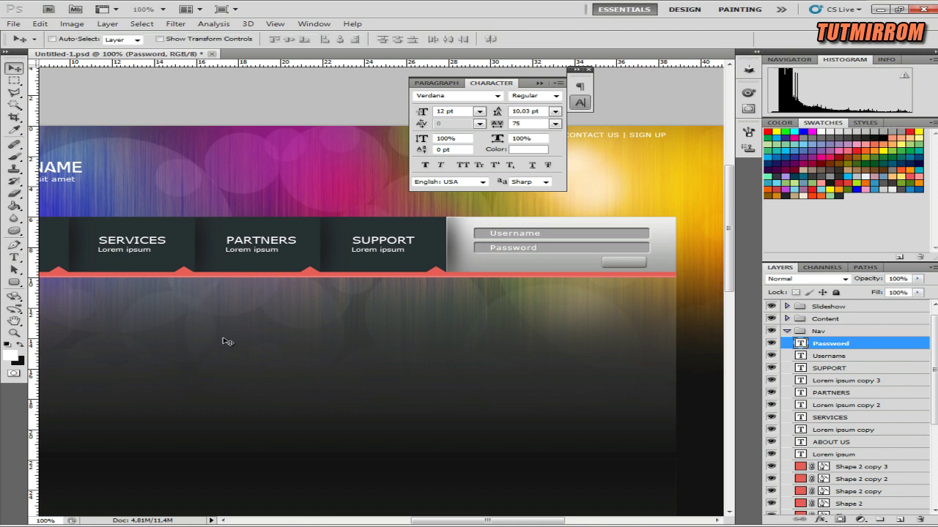
key(t)
click(612, 265)
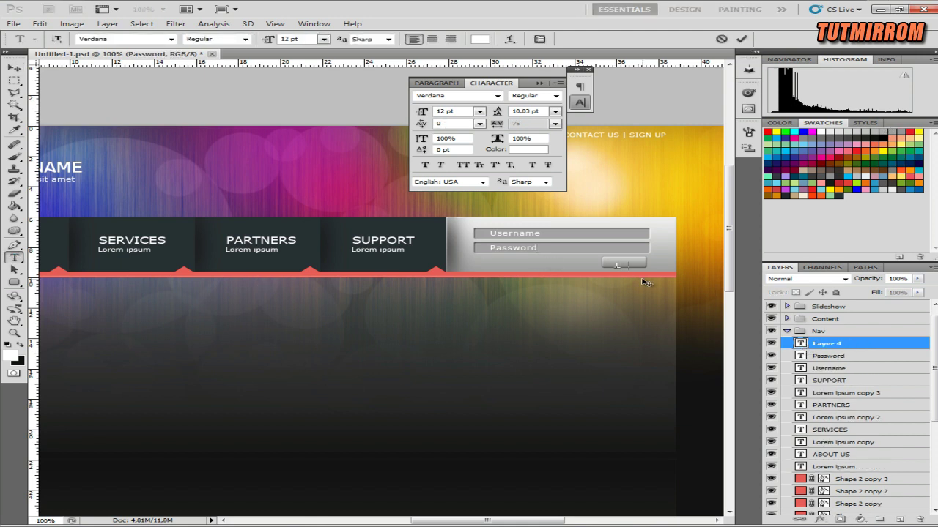
text(LOGIN)
Step: Label the login button LOGIN in 11 pt dark grey text
key(ctrl+Return)
click(479, 111)
click(488, 186)
click(529, 151)
drag(214, 297, 197, 327)
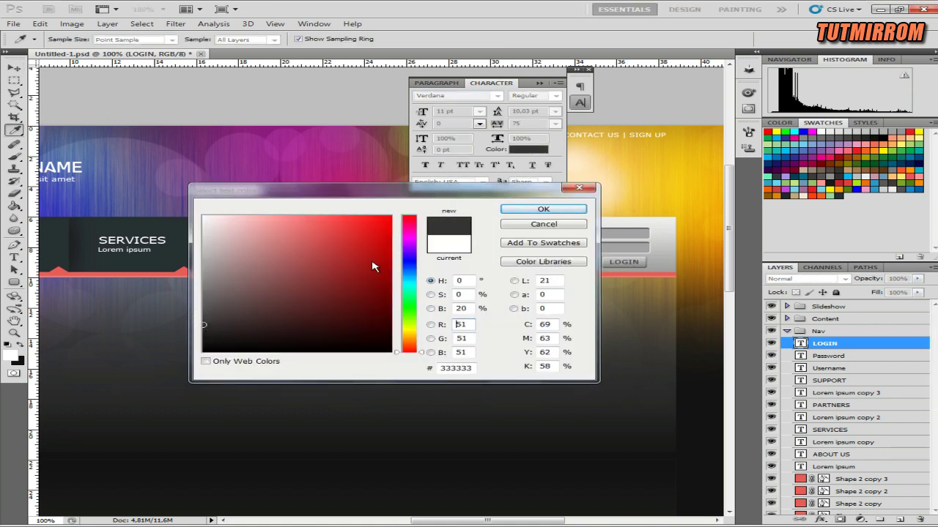
click(543, 208)
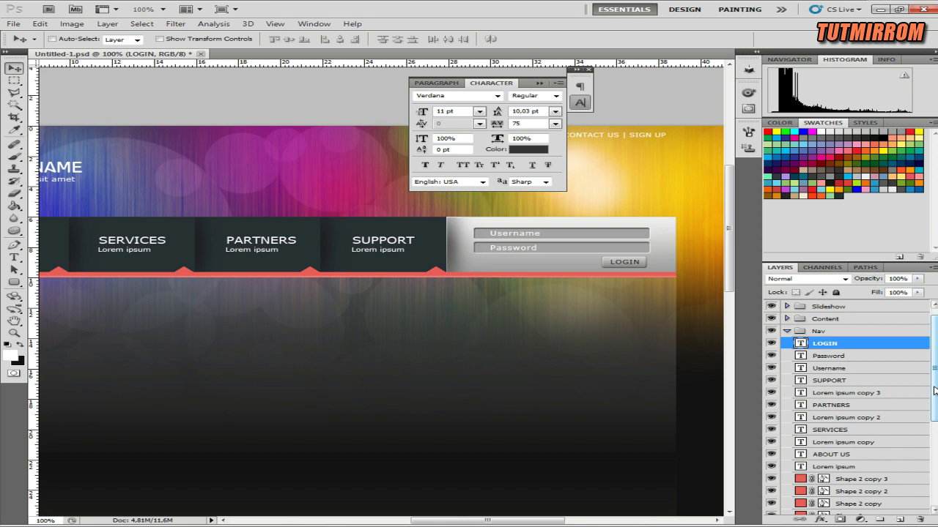
click(589, 70)
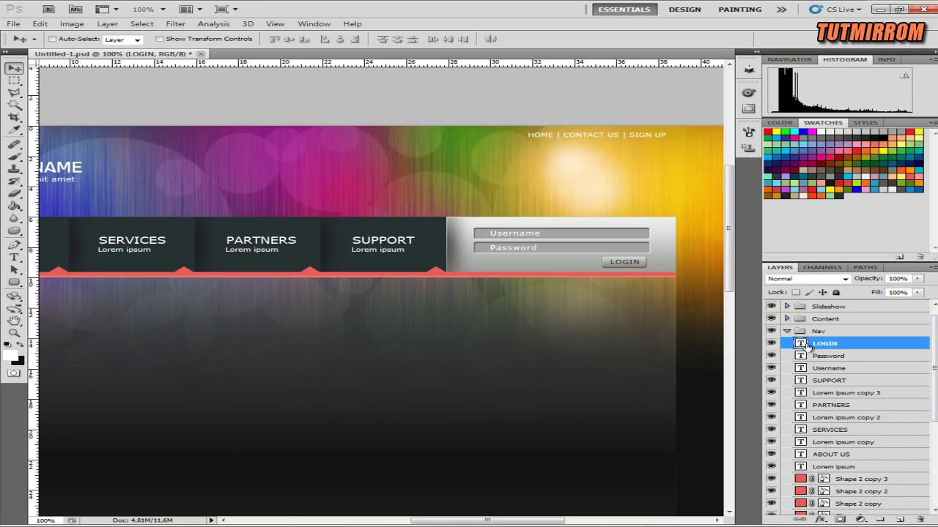
Step: Collapse the Nav group, fit the page to the screen, and select the Slideshow group
click(787, 331)
mouse_move(531, 521)
mouse_down()
mouse_move(495, 522)
mouse_move(506, 522)
mouse_up()
key(z)
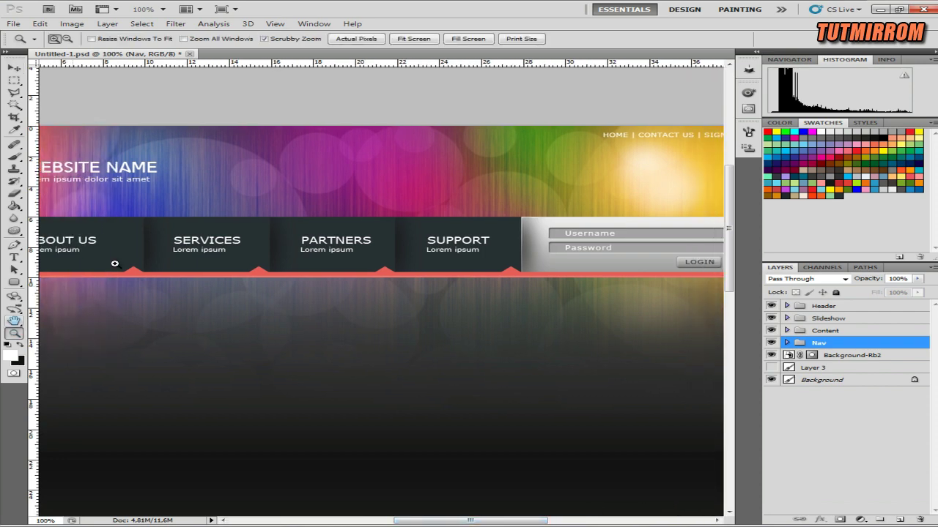
click(468, 39)
scroll(704, 239, up, 3)
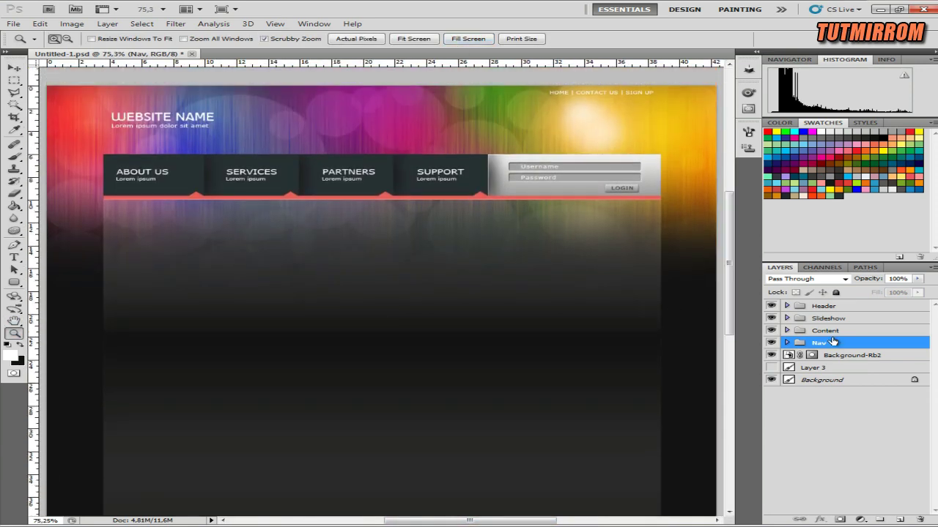
click(828, 320)
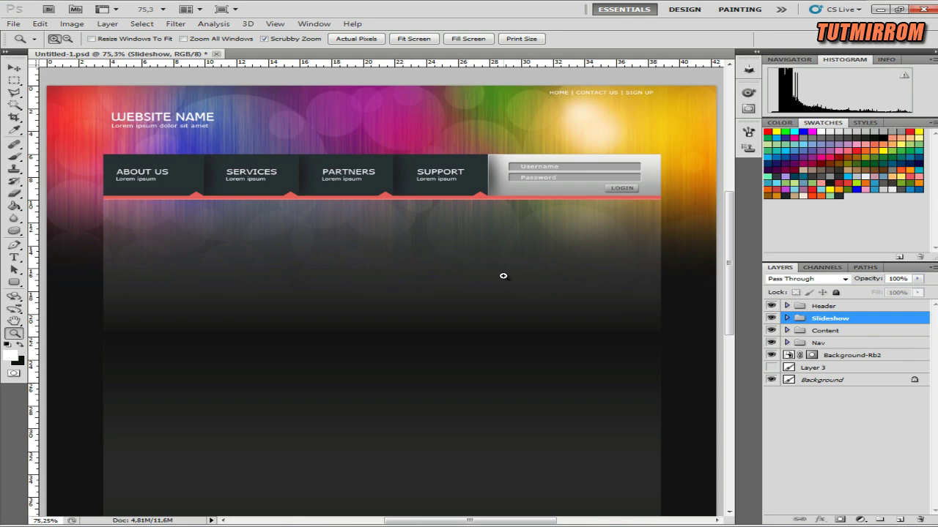
Step: Choose LCD.png from the Images folder to place
click(13, 24)
click(75, 243)
click(542, 158)
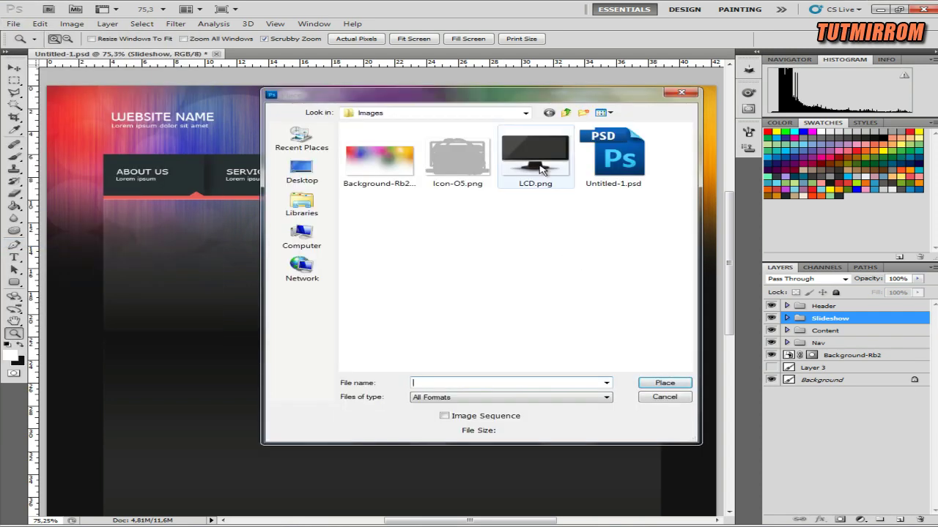
Step: Place the LCD.png monitor at the upper left of the content area
double_click(543, 165)
mouse_move(429, 284)
mouse_down()
mouse_move(307, 252)
mouse_move(277, 256)
mouse_up()
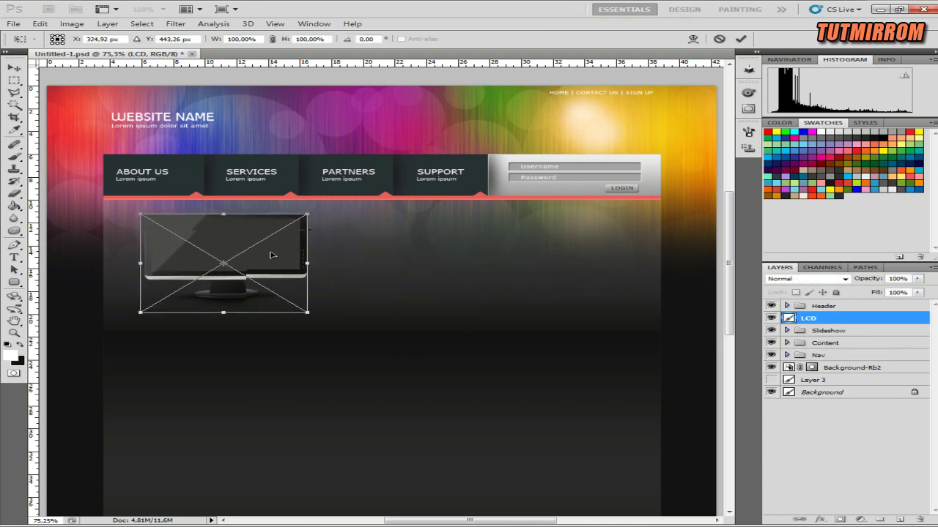
key(Return)
click(14, 67)
key(Down)
key(Down)
key(Down)
key(Down)
key(Down)
key(Down)
key(Down)
key(Down)
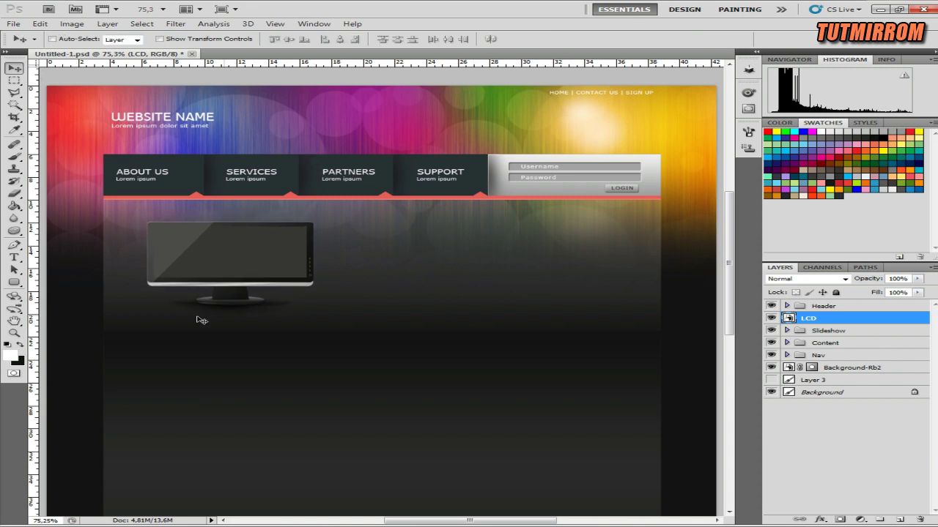
Step: Set the foreground colour to light grey #bebebe
click(13, 360)
drag(203, 241, 199, 262)
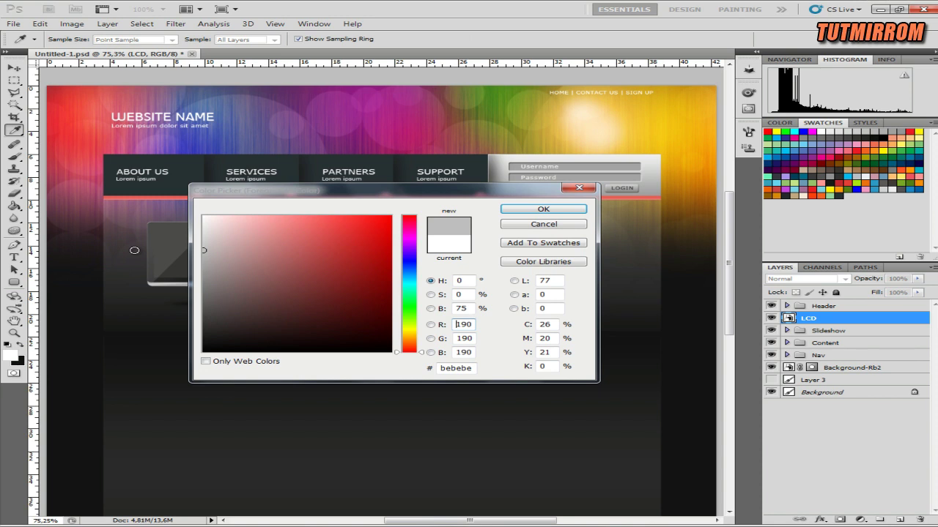
click(505, 211)
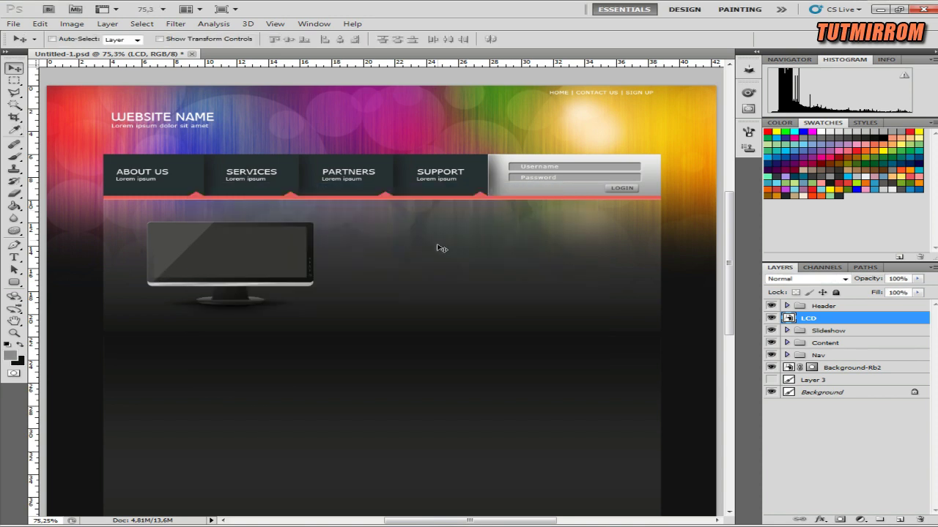
right_click(14, 282)
click(59, 335)
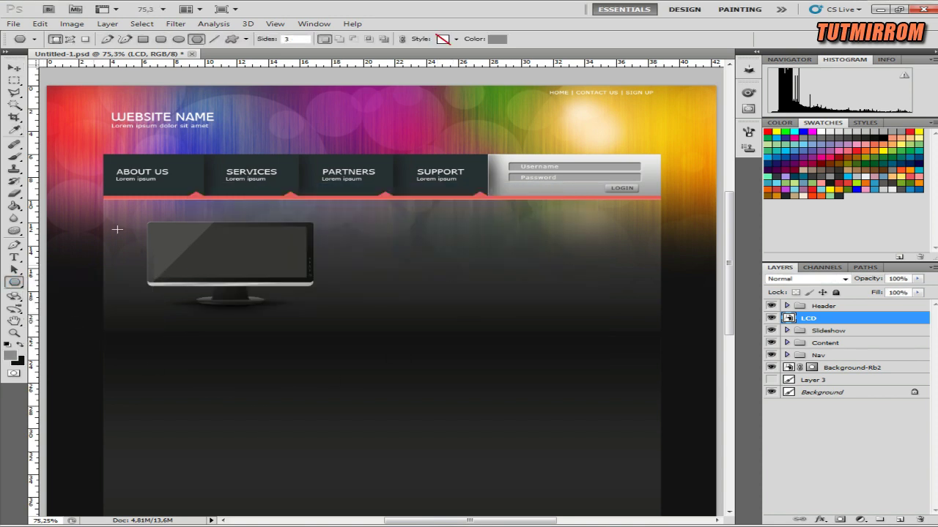
Step: Draw a chevron arrow at the slideshow's right side, resize it taller and narrower
click(306, 38)
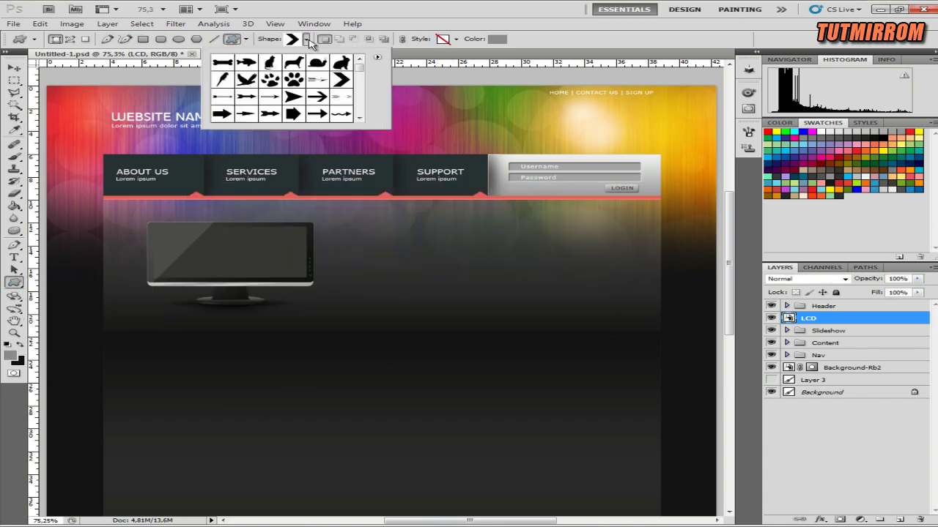
click(382, 22)
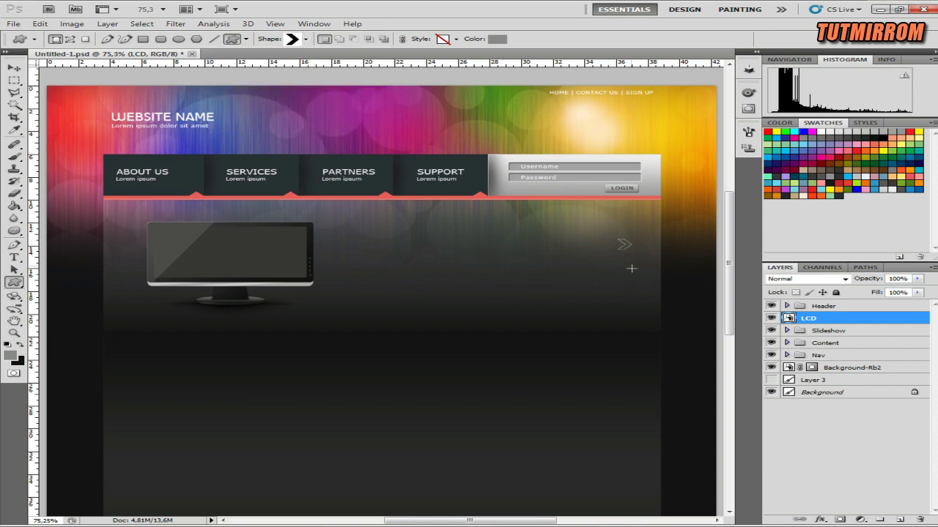
drag(631, 266, 635, 270)
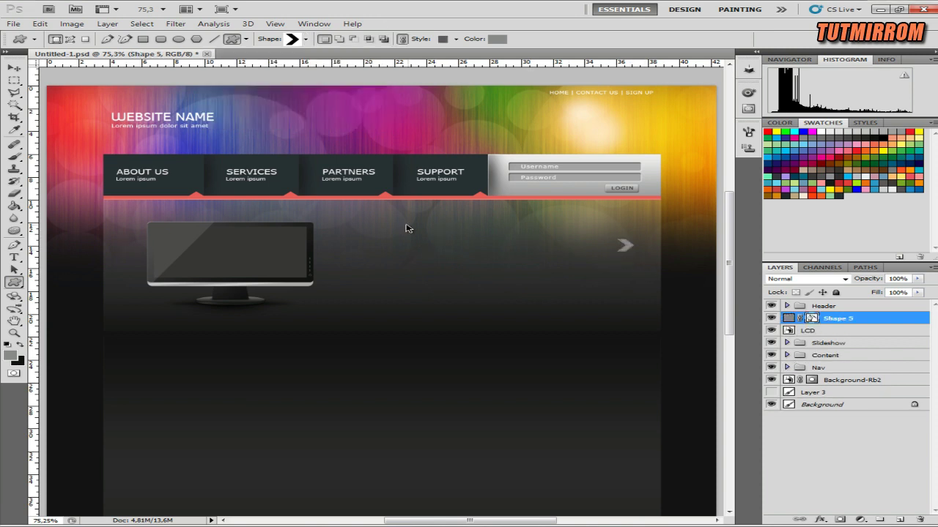
key(ctrl+t)
mouse_move(627, 254)
mouse_down()
mouse_move(627, 268)
mouse_move(620, 254)
mouse_up()
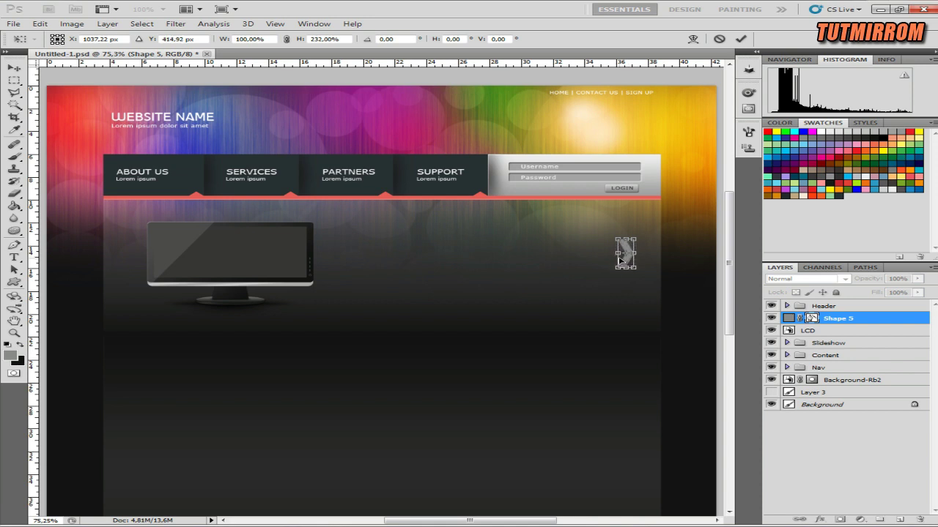
drag(627, 238, 629, 242)
click(741, 39)
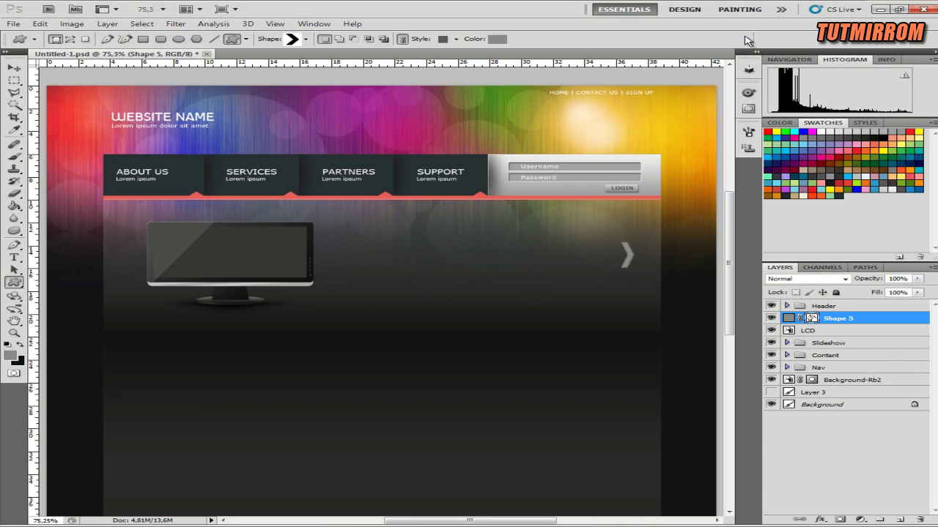
key(v)
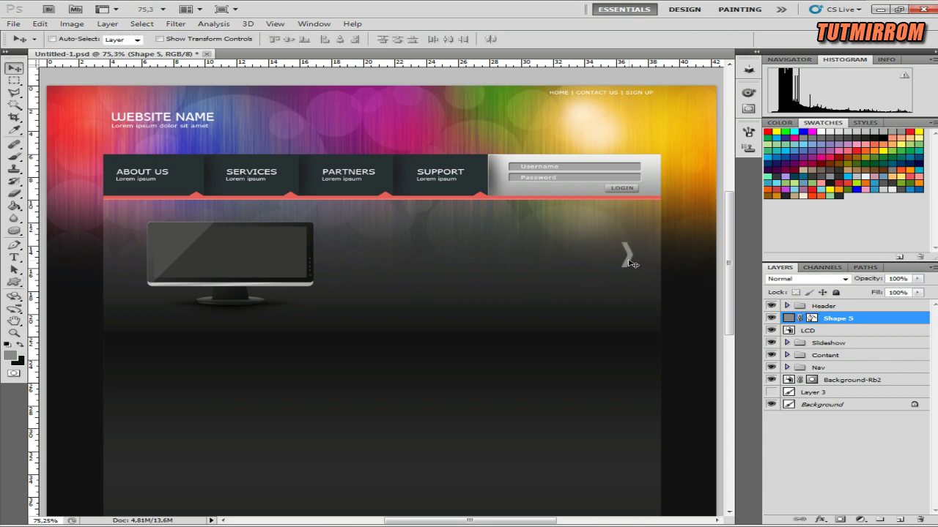
key(shift+Right)
key(shift+Right)
key(shift+Right)
Step: Make the arrow white with Overlay blending mode
double_click(788, 318)
click(202, 253)
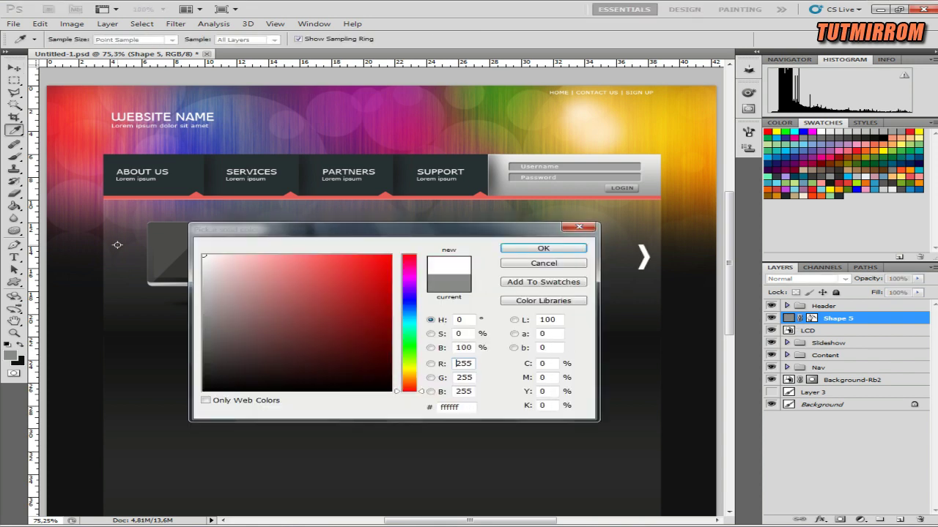
click(559, 247)
click(806, 279)
click(779, 133)
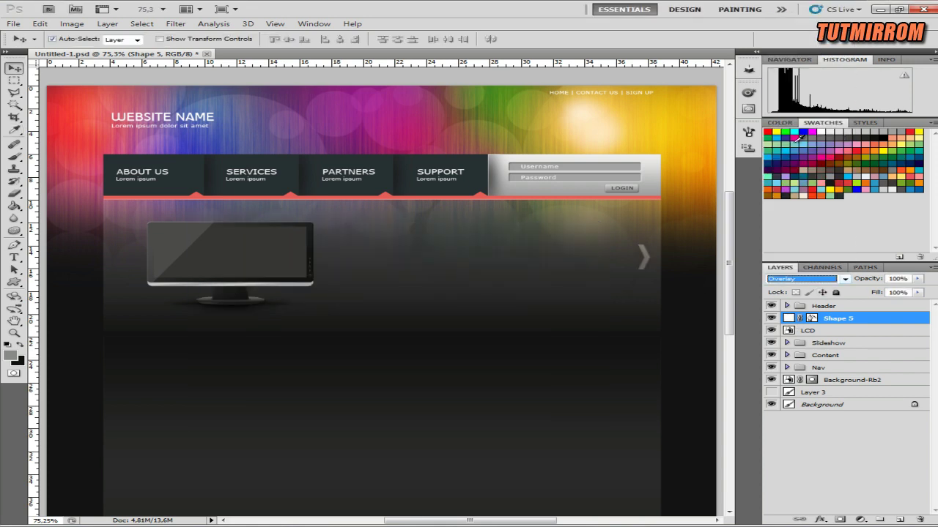
Step: Duplicate the arrow, flip it horizontally, and place it at the slideshow's left edge
key(ctrl+j)
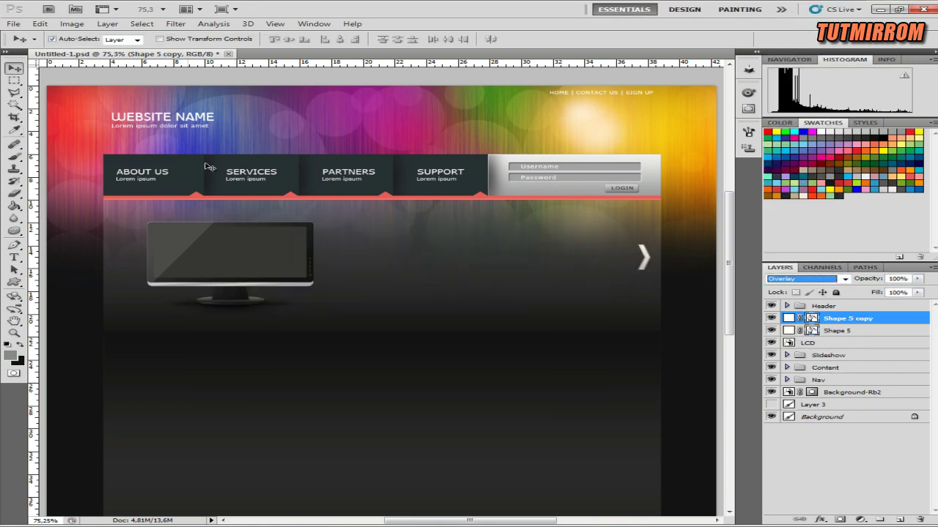
click(40, 23)
click(302, 363)
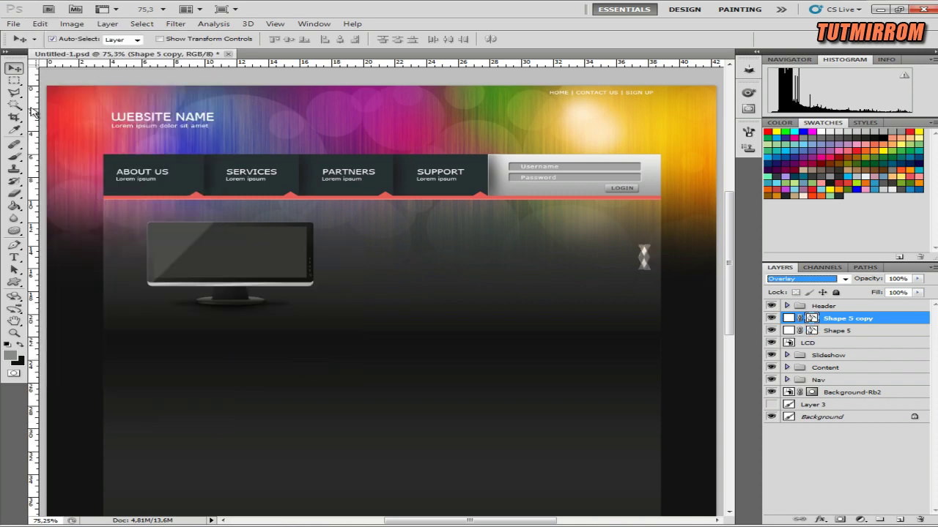
drag(627, 276, 115, 290)
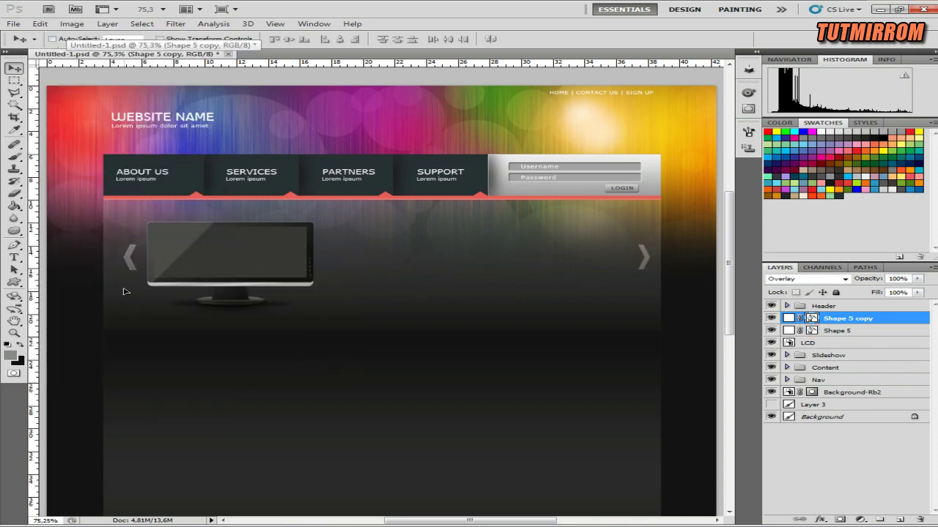
Step: Nudge the monitor layer slightly right and start a text line beside it
click(828, 355)
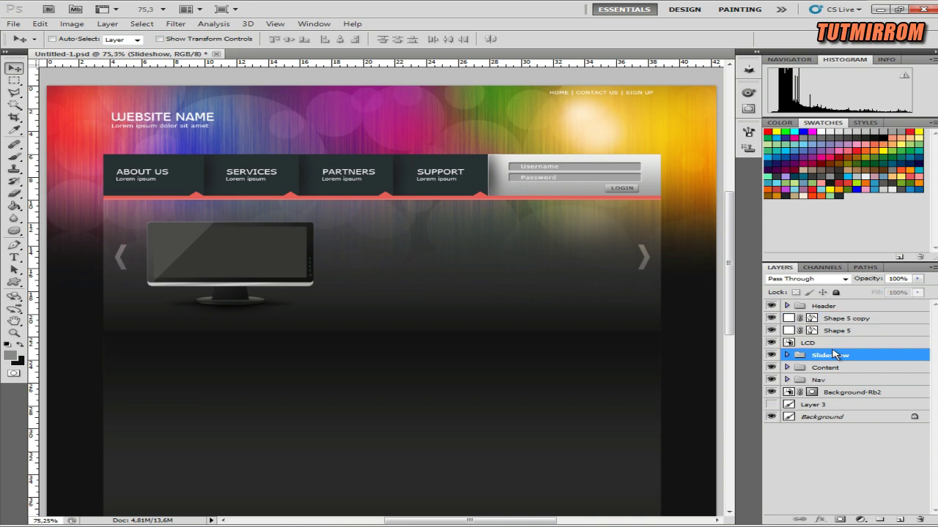
click(828, 343)
key(shift+Right)
key(shift+Right)
key(shift+Right)
click(835, 322)
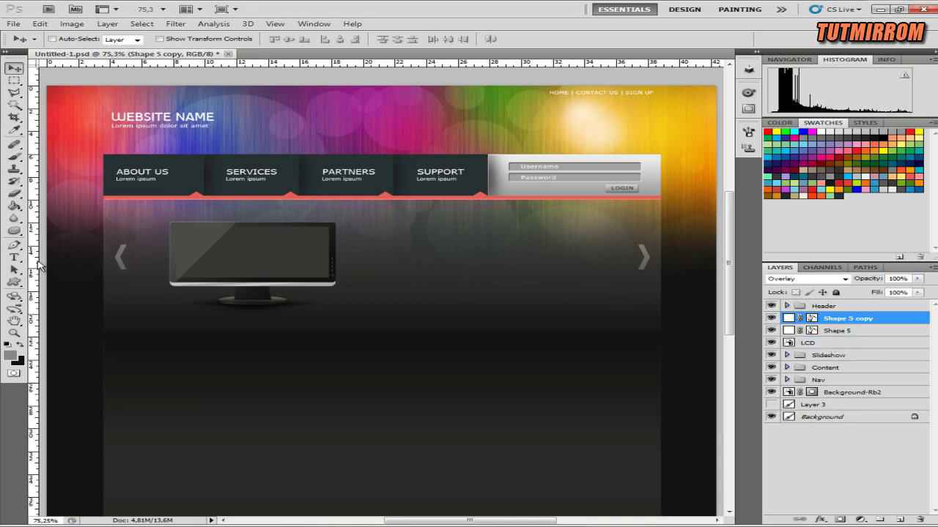
click(14, 257)
click(415, 235)
text(LOREM IPSUM DOLOR)
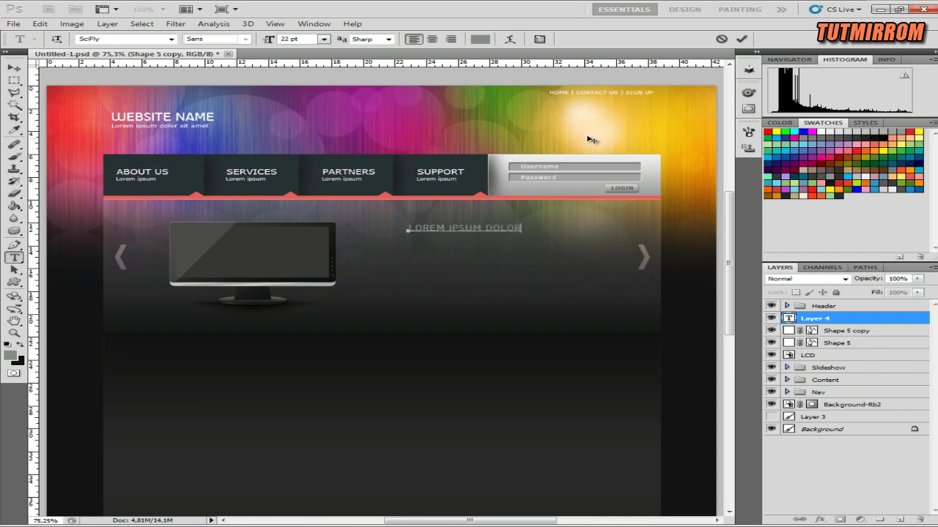
Step: Colour the LOREM IPSUM DOLOR heading blue (1386c7)
click(741, 38)
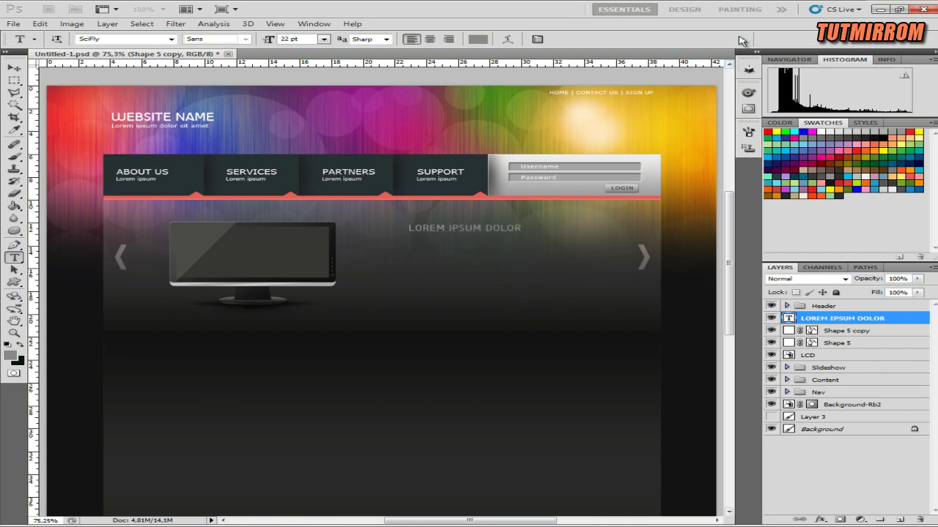
click(539, 39)
click(497, 96)
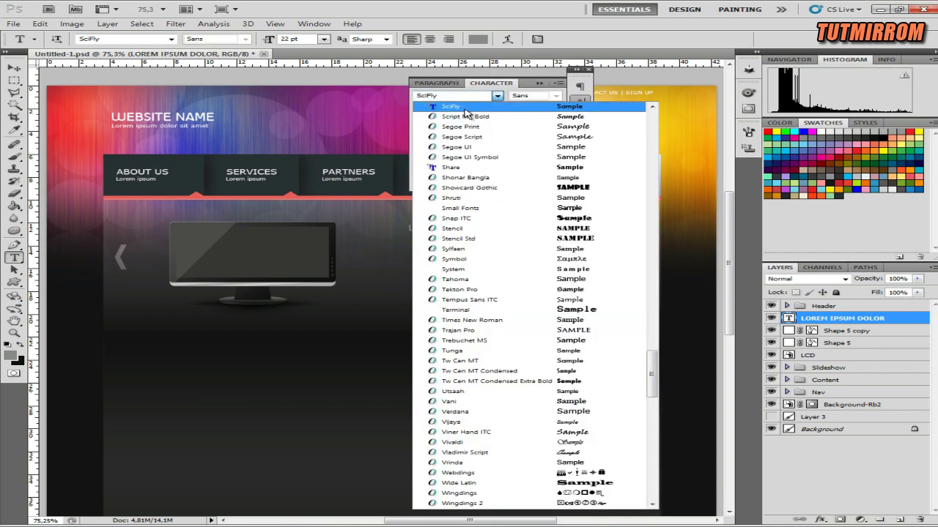
click(527, 148)
click(373, 284)
click(542, 248)
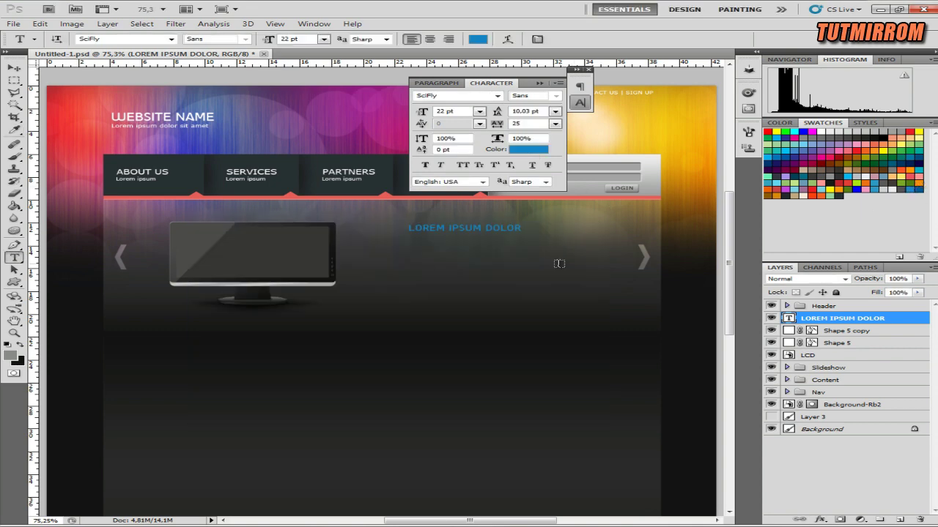
key(v)
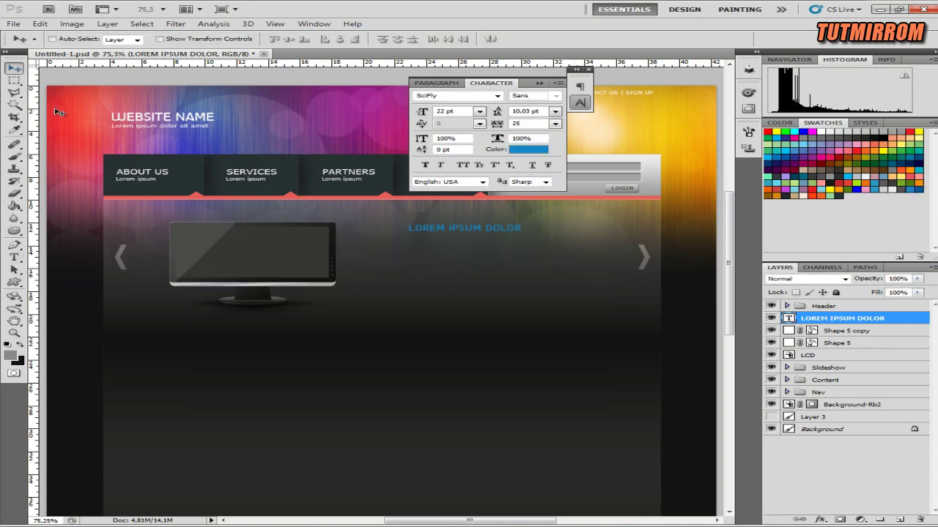
Step: Paste a lorem ipsum paragraph from Notepad into a text box under the heading
key(alt+Tab)
drag(35, 225, 346, 260)
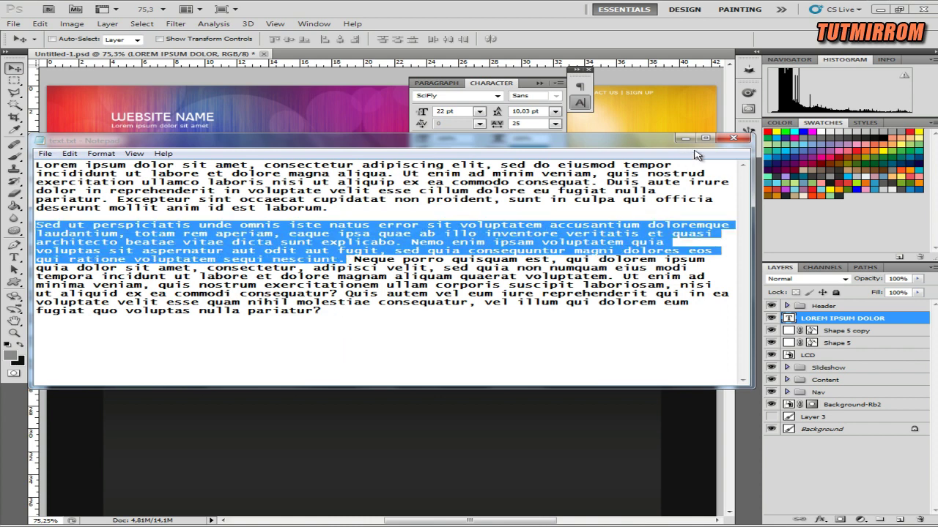
click(684, 137)
click(14, 257)
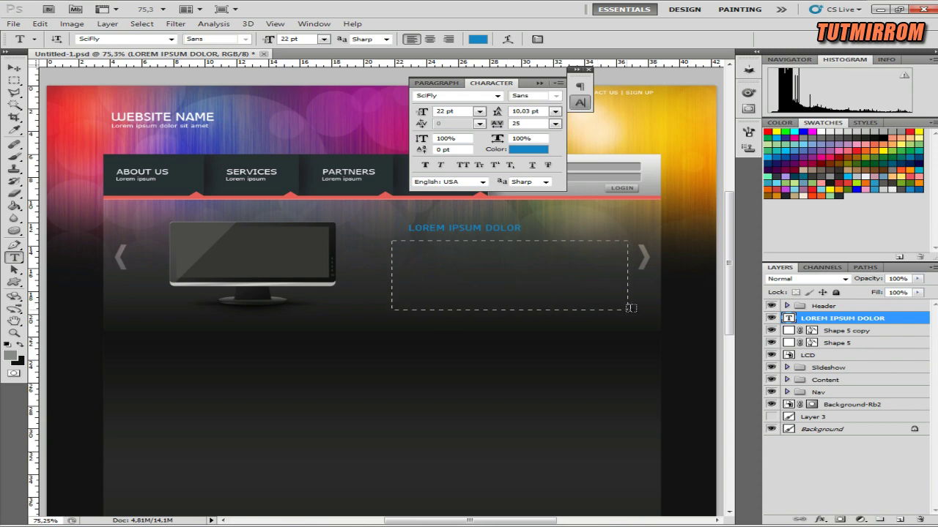
drag(511, 298, 626, 310)
key(ctrl+v)
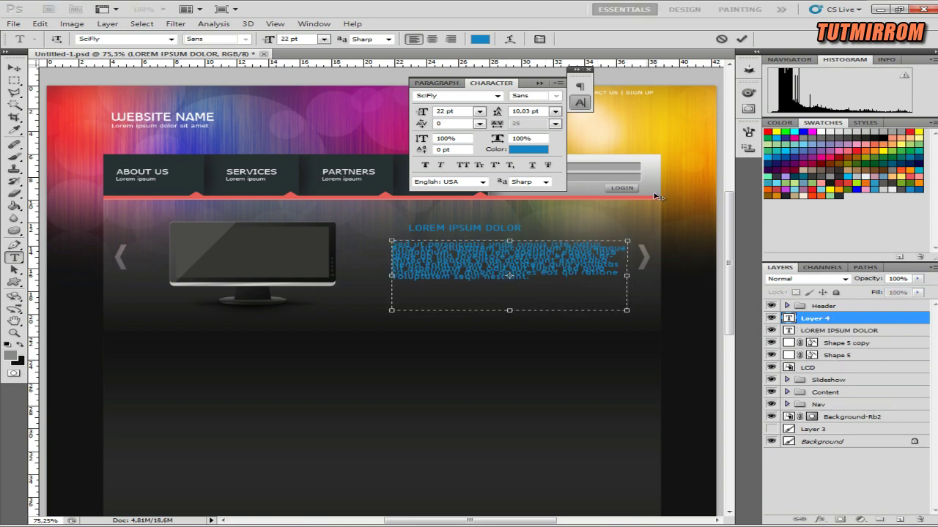
Step: Format the paragraph as Verdana 12 pt in neutral grey
click(497, 96)
scroll(655, 353, down, 2)
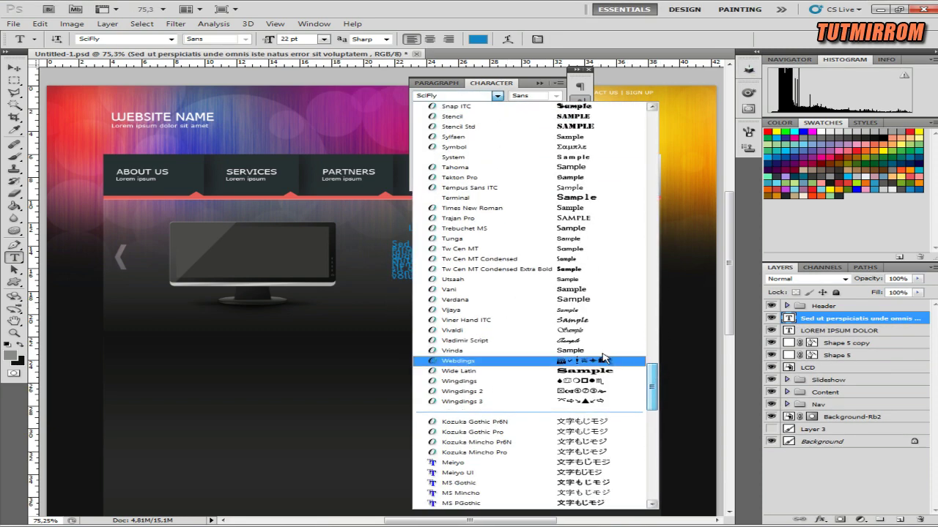
click(458, 370)
click(479, 112)
click(468, 199)
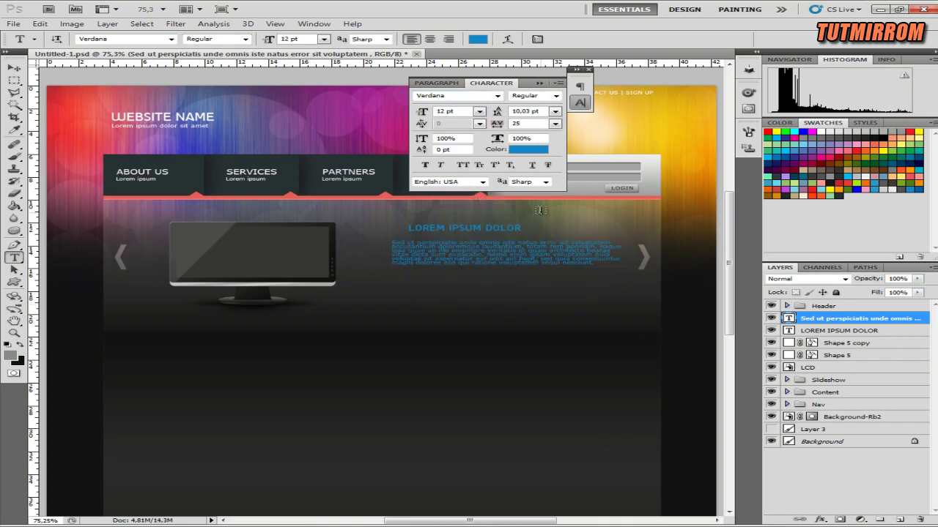
click(529, 149)
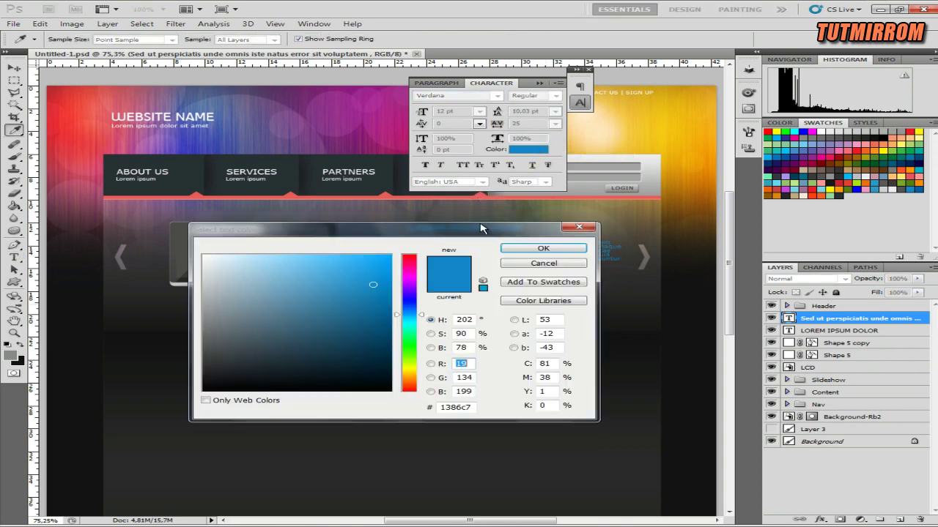
drag(410, 230, 528, 312)
click(366, 402)
drag(365, 402, 332, 399)
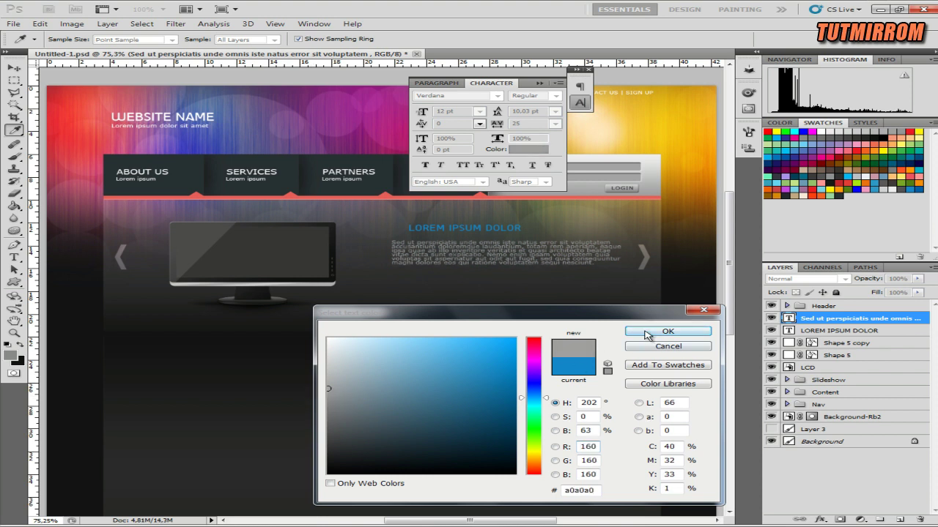
click(667, 331)
Step: Set the paragraph's leading to 14 pt and make its text box narrower and shorter
click(555, 111)
click(531, 199)
click(555, 111)
click(542, 210)
click(557, 269)
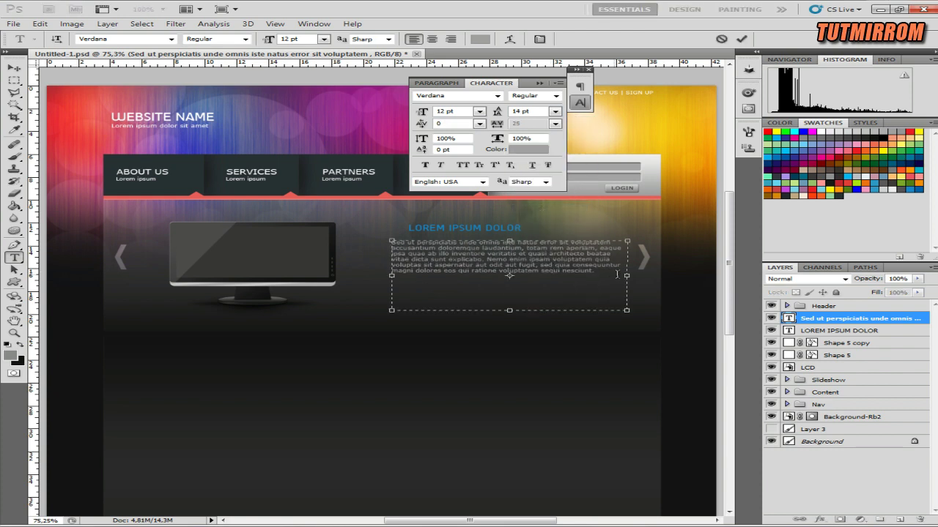
mouse_move(627, 276)
mouse_down()
mouse_move(578, 274)
mouse_move(598, 273)
mouse_up()
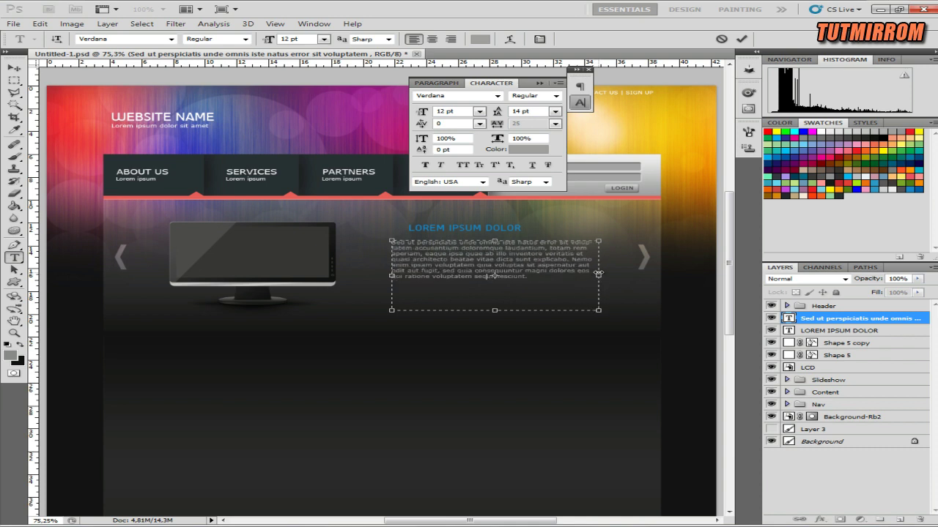
drag(523, 313, 523, 292)
click(738, 40)
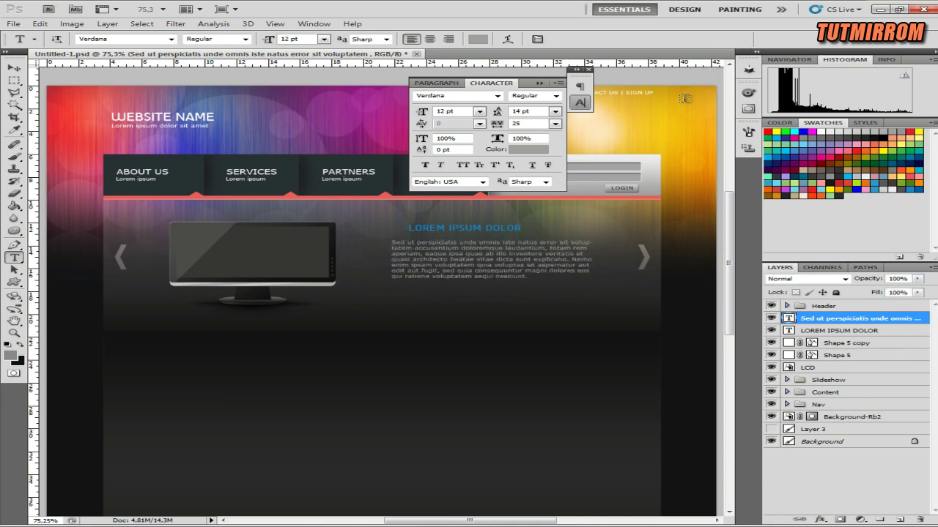
Step: Left-align the paragraph with the heading and nudge them and the monitor upward
key(v)
drag(519, 266, 537, 262)
shift+click(842, 330)
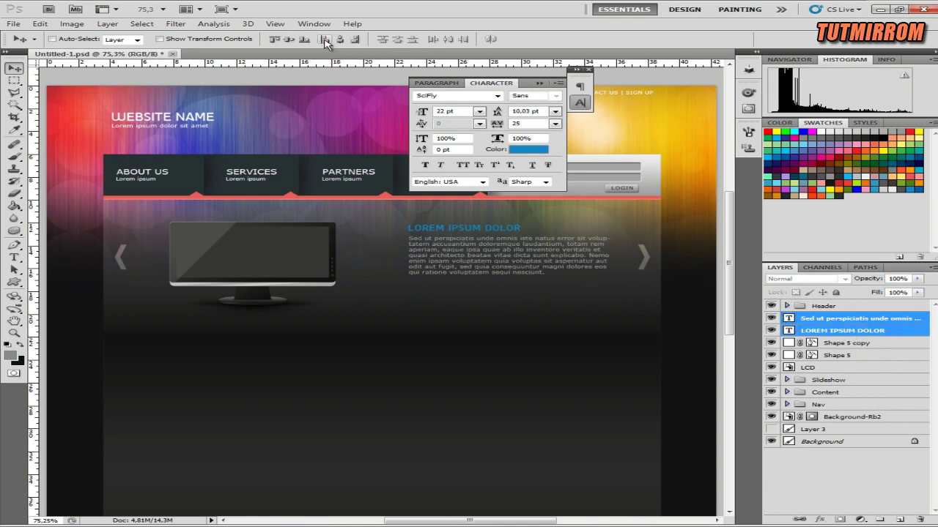
click(324, 39)
ctrl+click(840, 369)
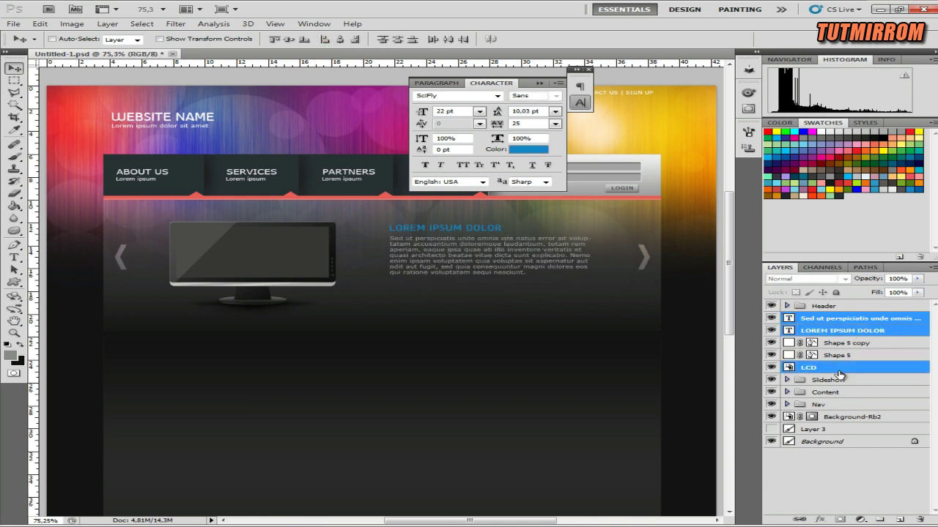
key(shift+Up)
click(842, 318)
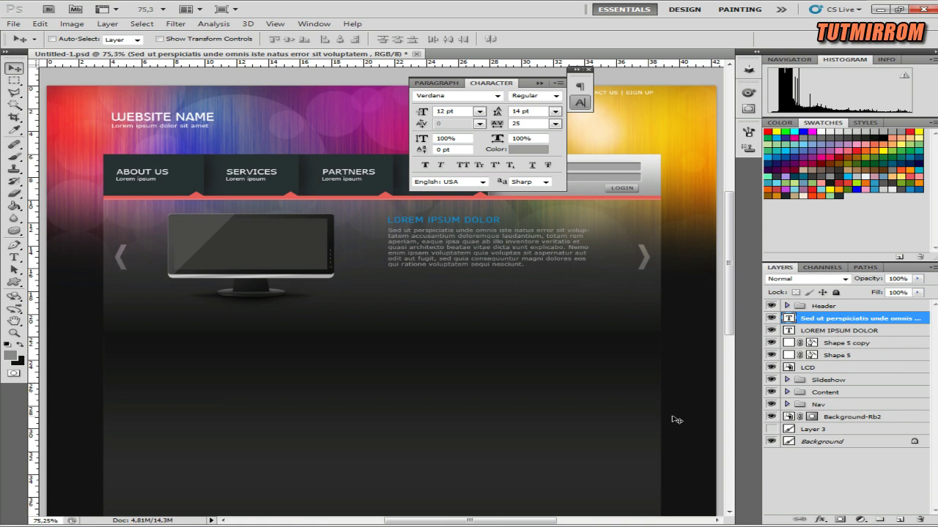
click(14, 282)
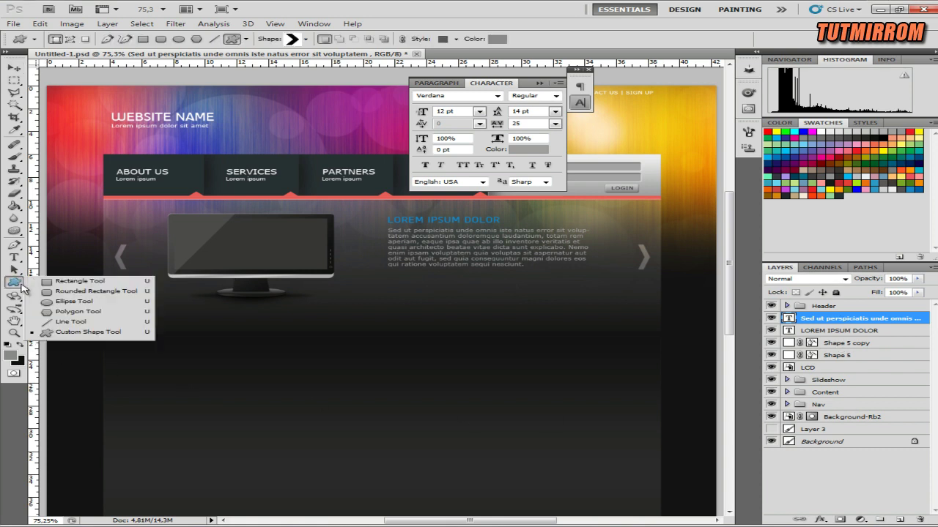
Step: Draw a small ellipse dot below the monitor filled with #5E5E5E
click(58, 301)
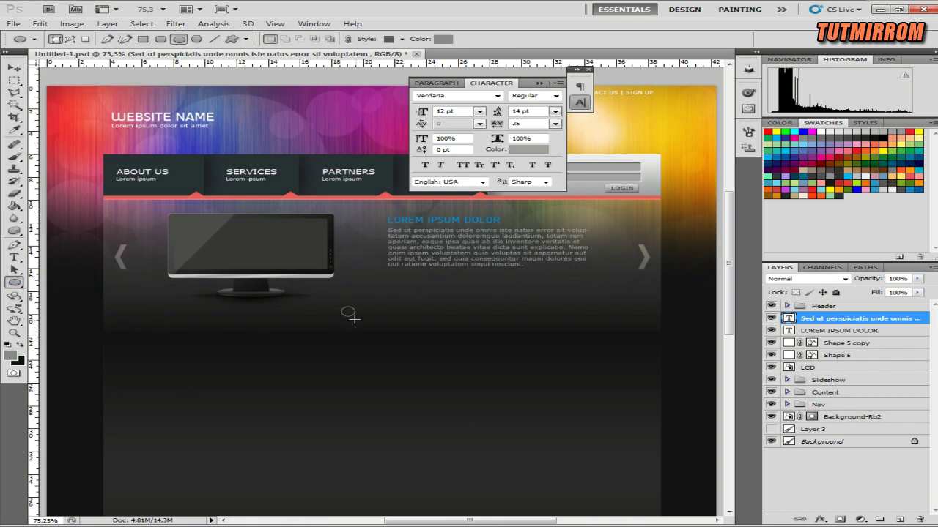
drag(341, 306, 350, 317)
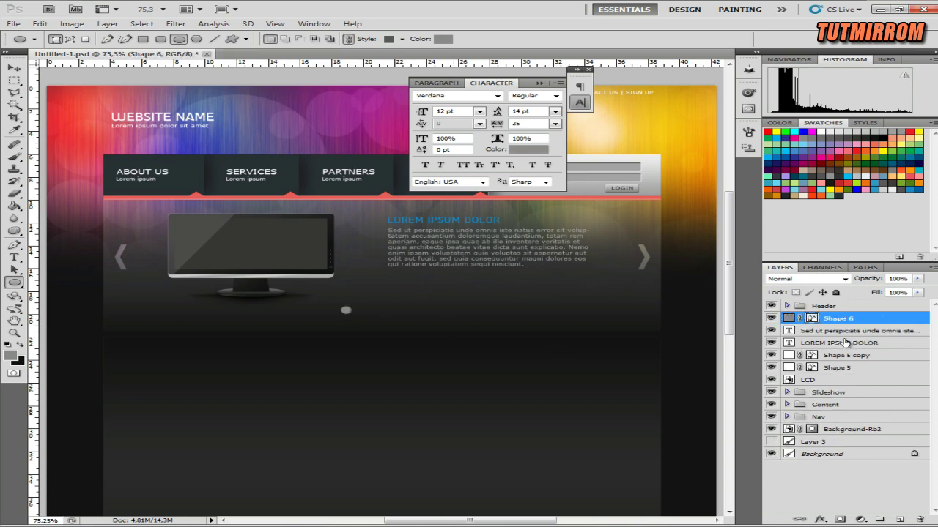
double_click(789, 318)
drag(525, 254, 610, 218)
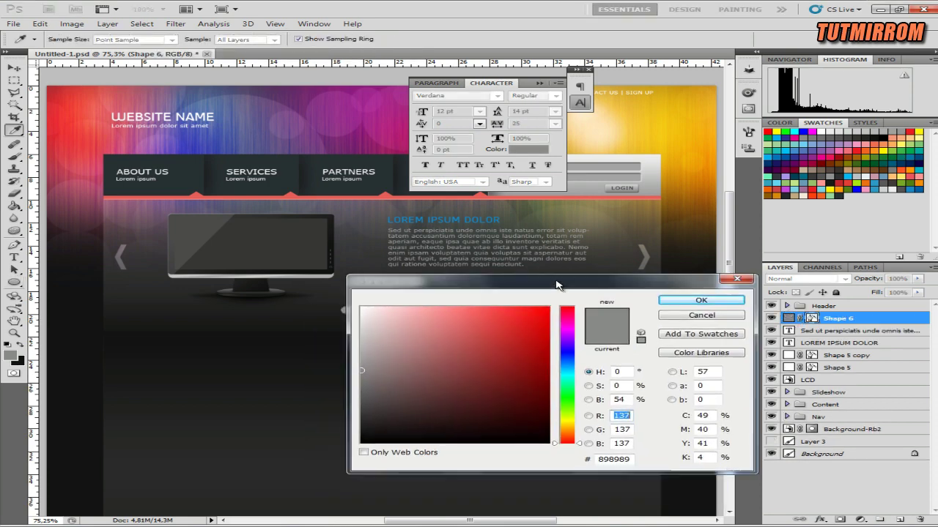
double_click(676, 394)
text(5E5E5E)
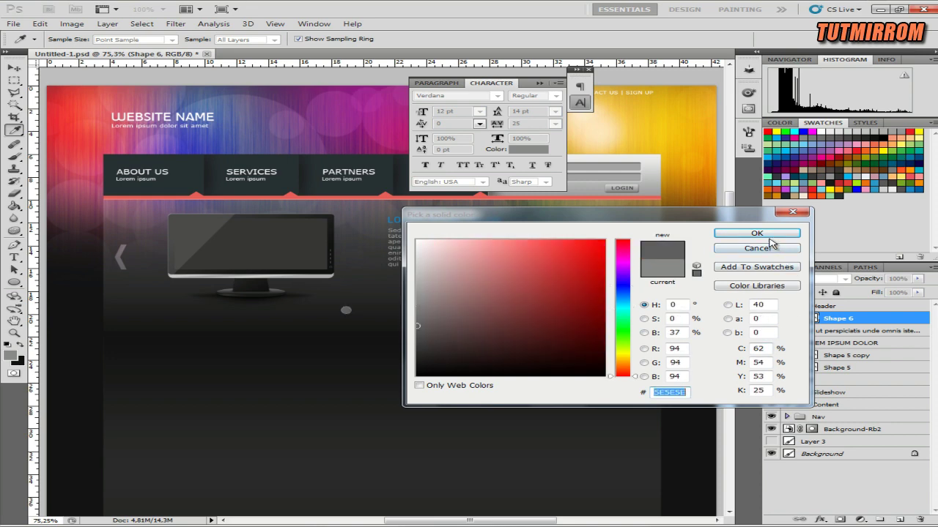
click(735, 234)
Step: Give the dot a 1 px inside stroke in #8c8c8c
right_click(846, 333)
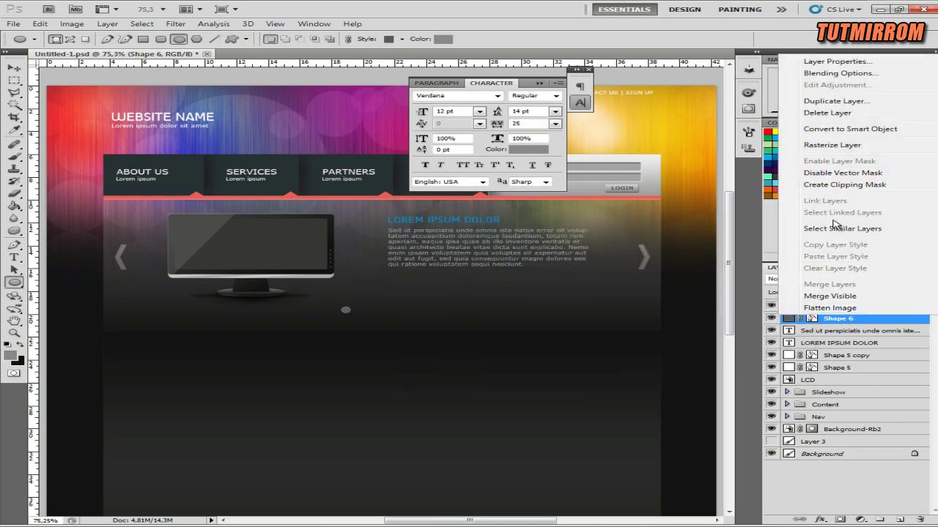
click(858, 80)
click(425, 218)
click(610, 91)
click(590, 103)
double_click(672, 79)
text(1)
click(560, 147)
click(670, 392)
text(8c)
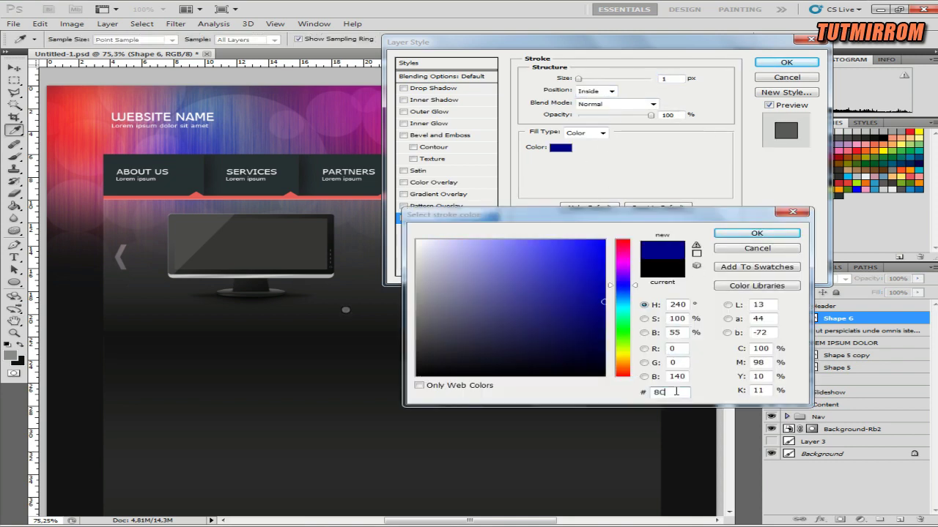
text(8c8c)
click(757, 233)
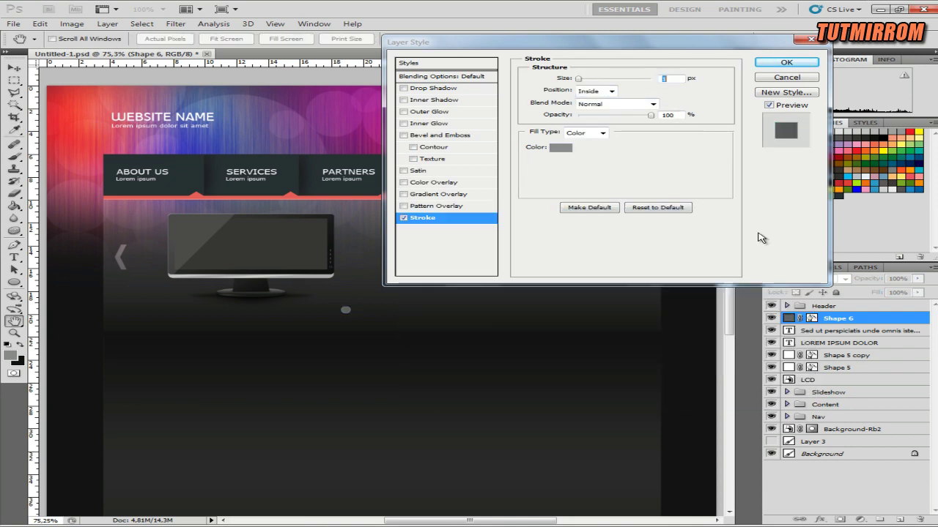
click(786, 62)
click(925, 318)
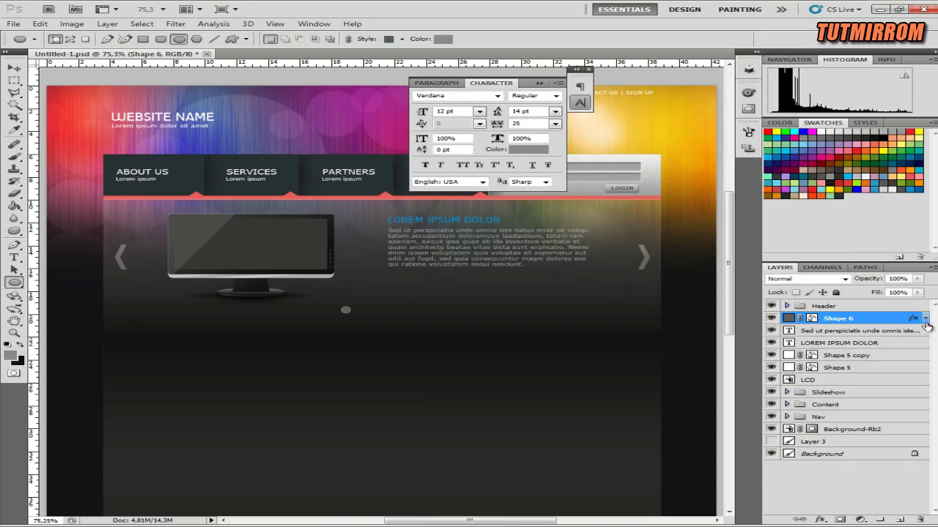
Step: Duplicate the dot with a darker #313131 fill and view the page at 100%
key(ctrl+j)
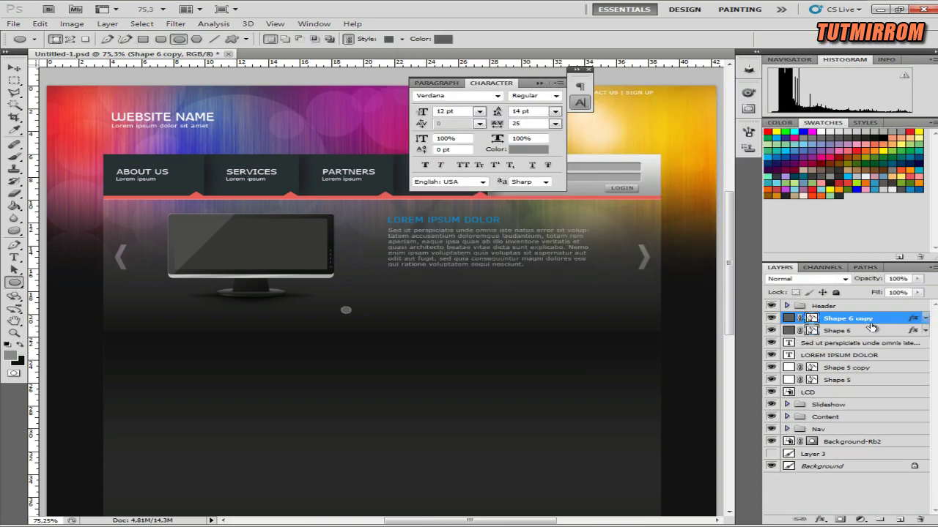
double_click(791, 321)
click(663, 393)
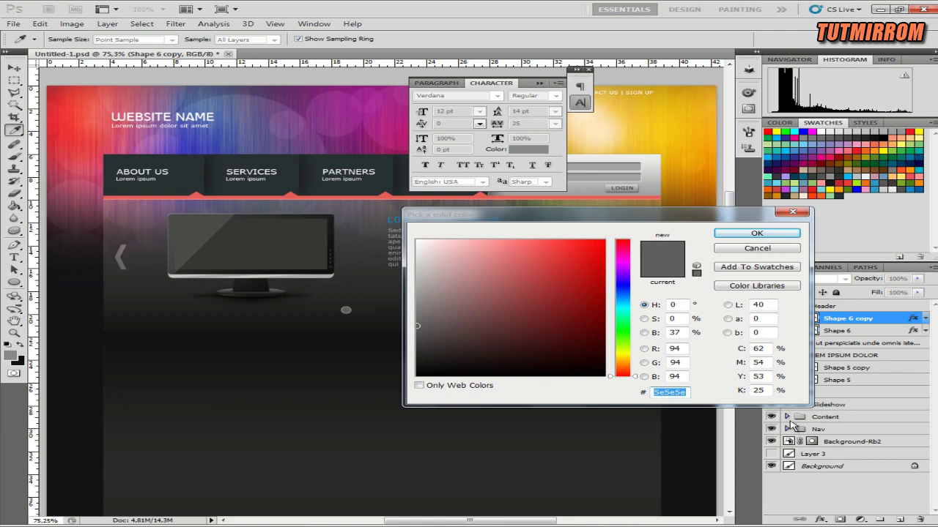
text(313131)
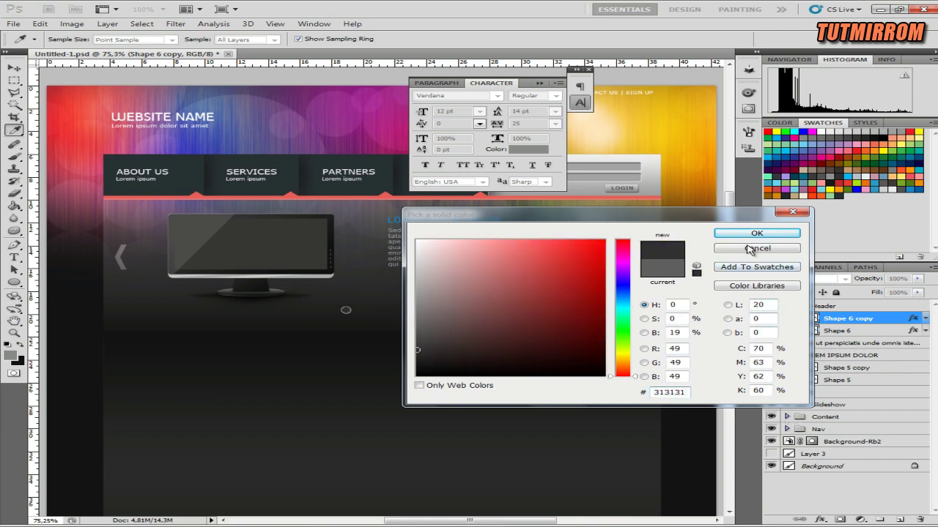
click(756, 233)
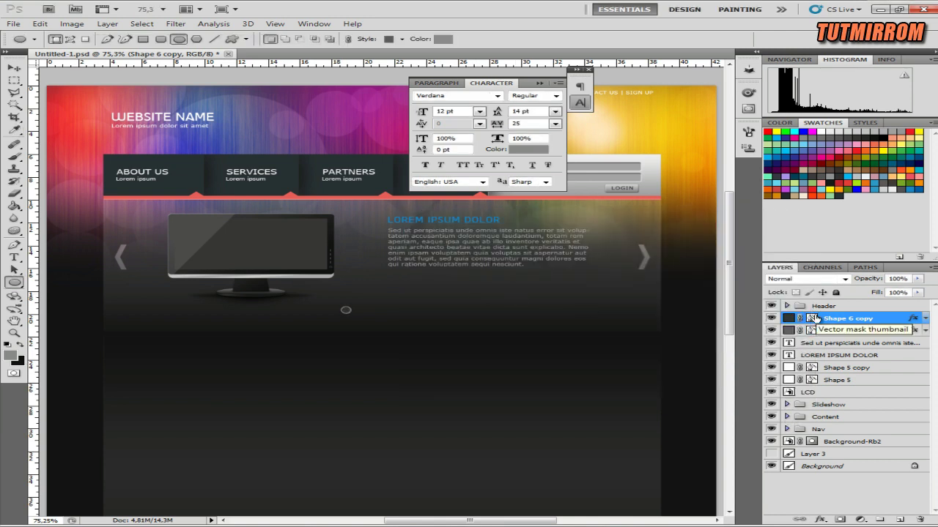
scroll(815, 317, down, 3)
click(13, 70)
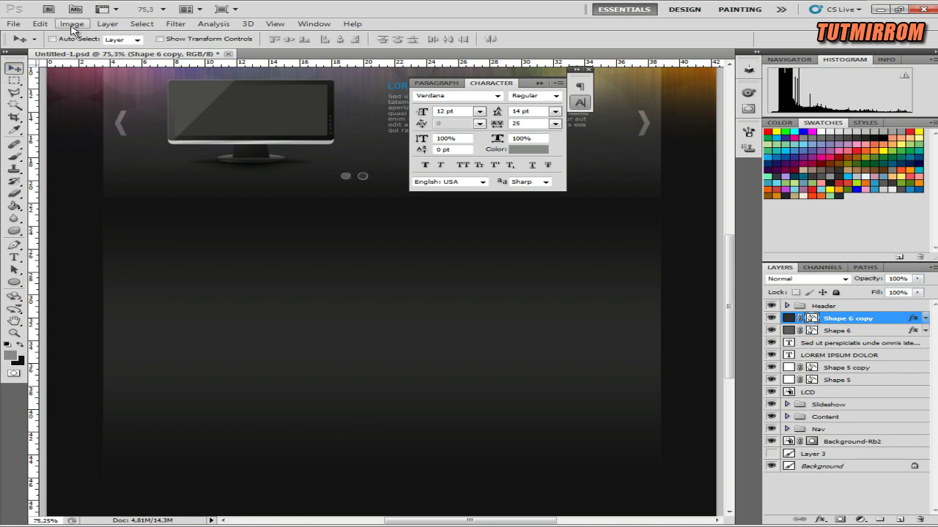
click(589, 69)
click(13, 332)
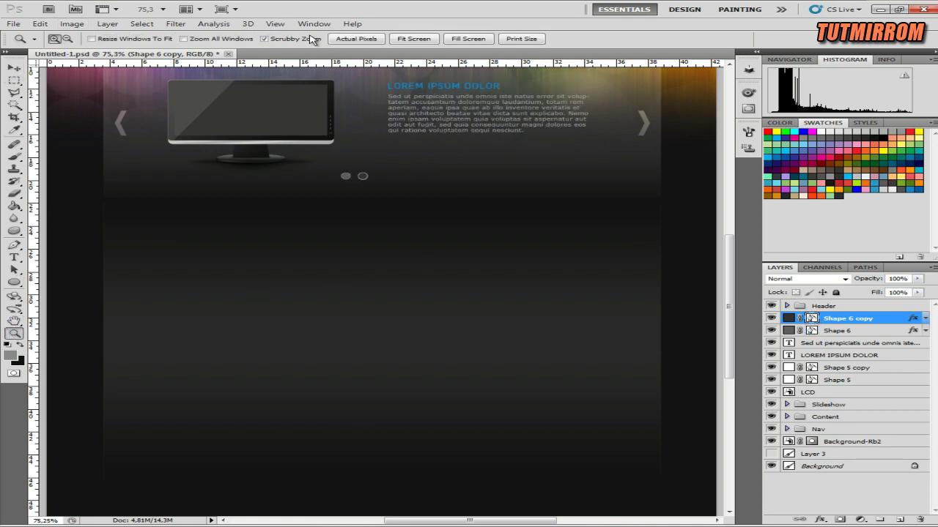
click(348, 39)
key(v)
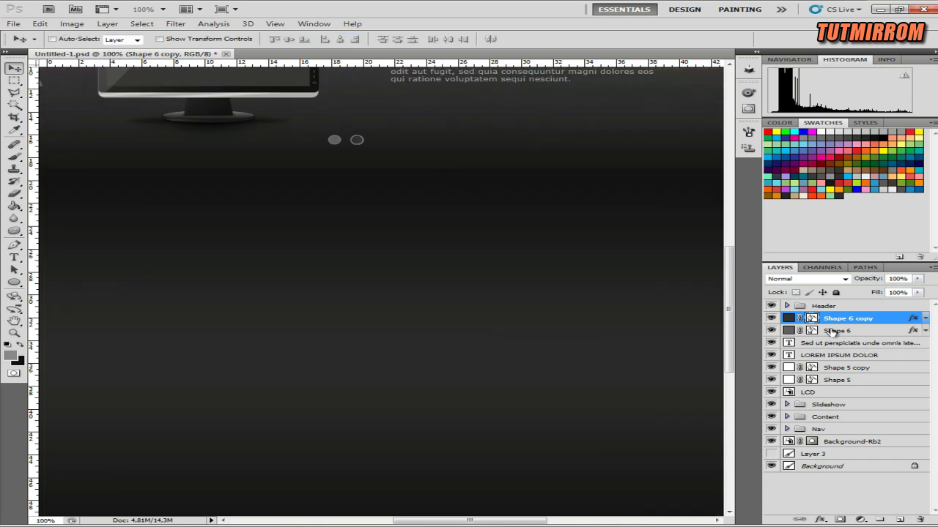
Step: Lower the dark dot's stroke opacity to 63% and add an Inner Shadow
right_click(812, 322)
click(799, 94)
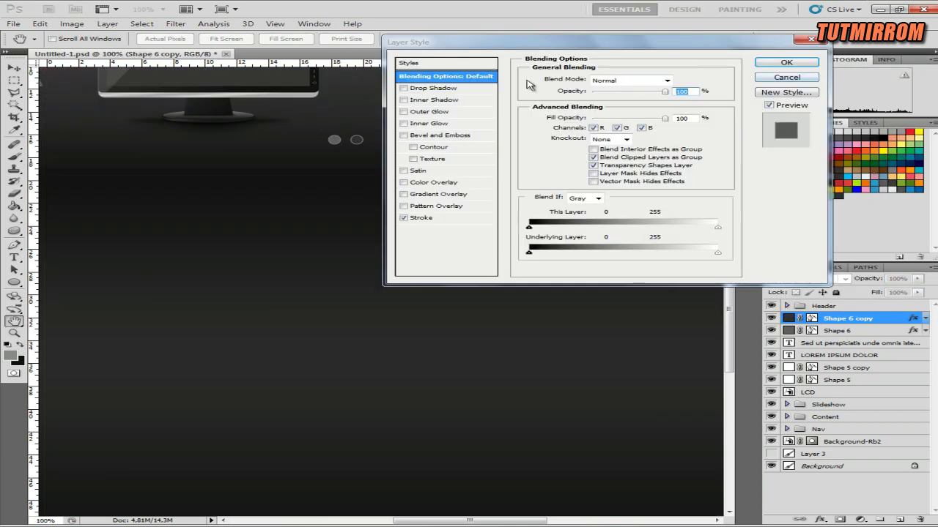
drag(480, 42, 439, 205)
click(414, 379)
drag(597, 280, 561, 280)
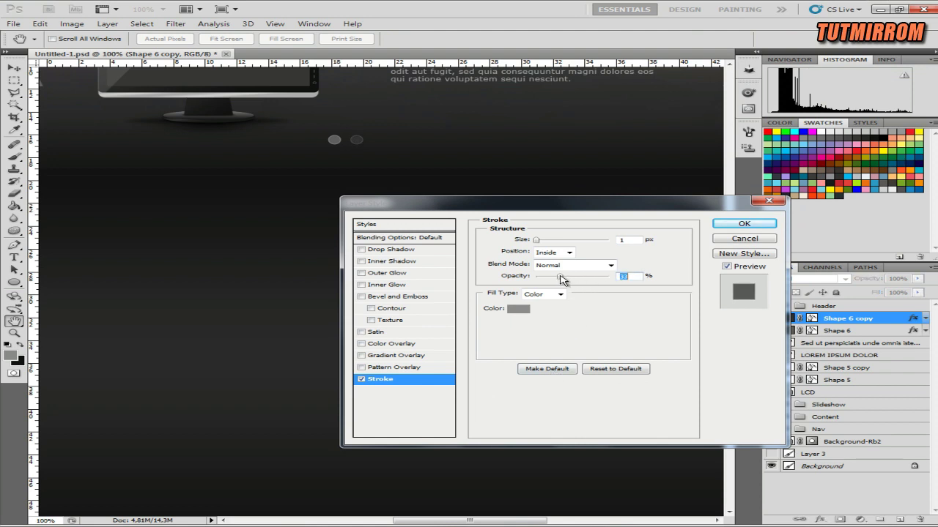
click(394, 261)
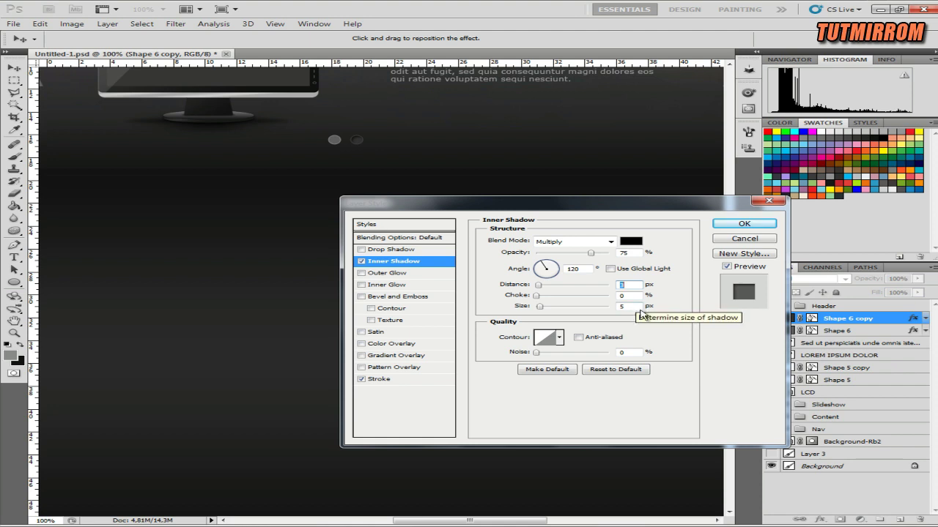
double_click(627, 307)
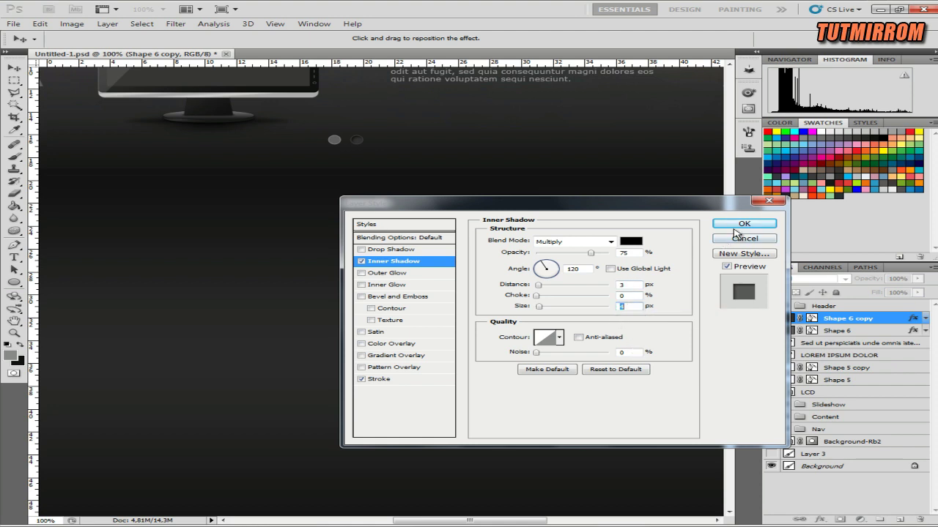
click(735, 228)
Step: Duplicate the dark dot twice into a row of four and centre them under the monitor
key(ctrl+j)
key(shift+Right)
key(shift+Right)
key(ctrl+j)
key(shift+Right)
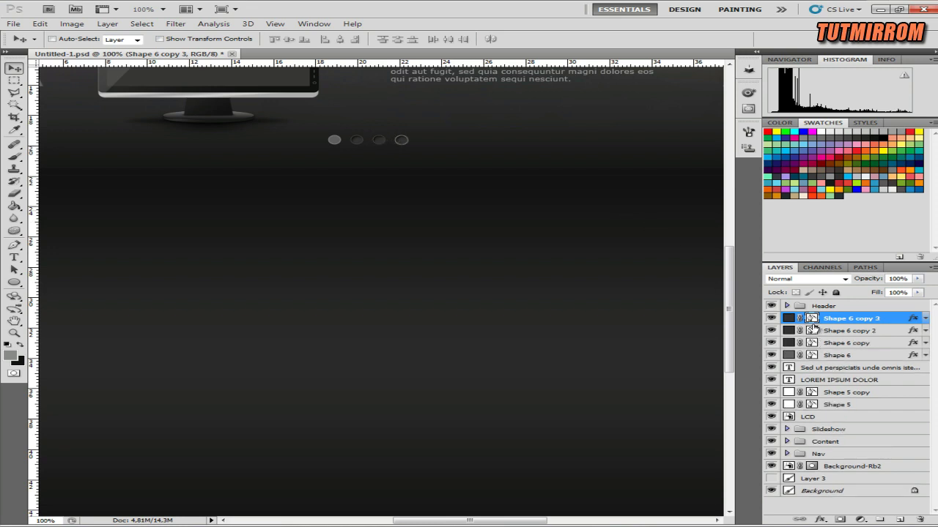
click(839, 356)
shift+click(847, 324)
key(shift+Right)
key(shift+Right)
key(shift+Right)
key(Down)
key(Down)
key(Down)
key(Down)
key(Down)
key(Down)
key(shift+Right)
key(shift+Right)
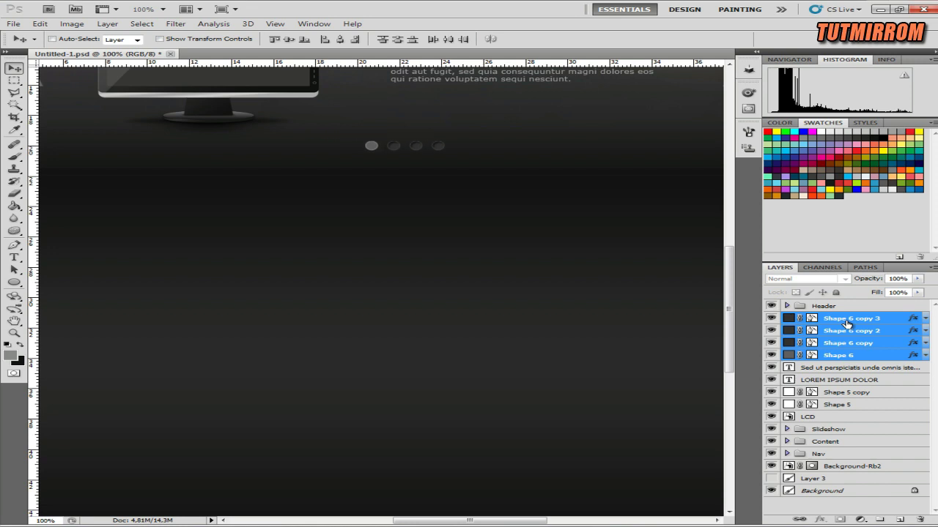
key(ctrl+0)
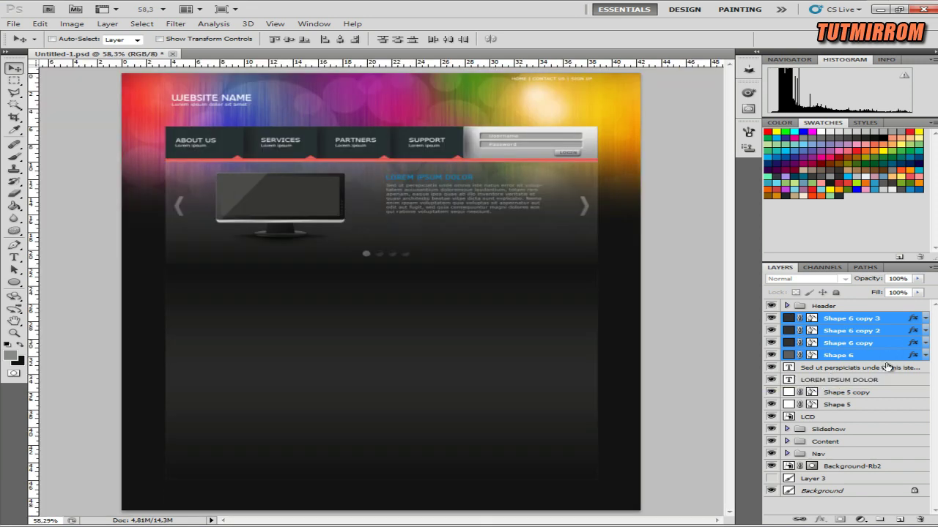
Step: Justify the slideshow body paragraph and shift it about 19 px left
click(830, 369)
key(i)
click(11, 355)
click(757, 233)
key(t)
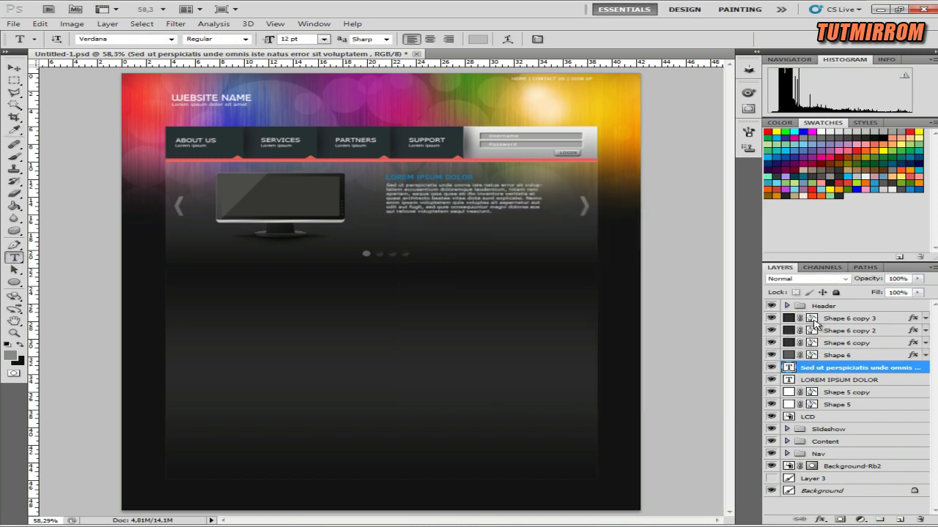
click(537, 38)
click(435, 83)
click(486, 96)
click(15, 69)
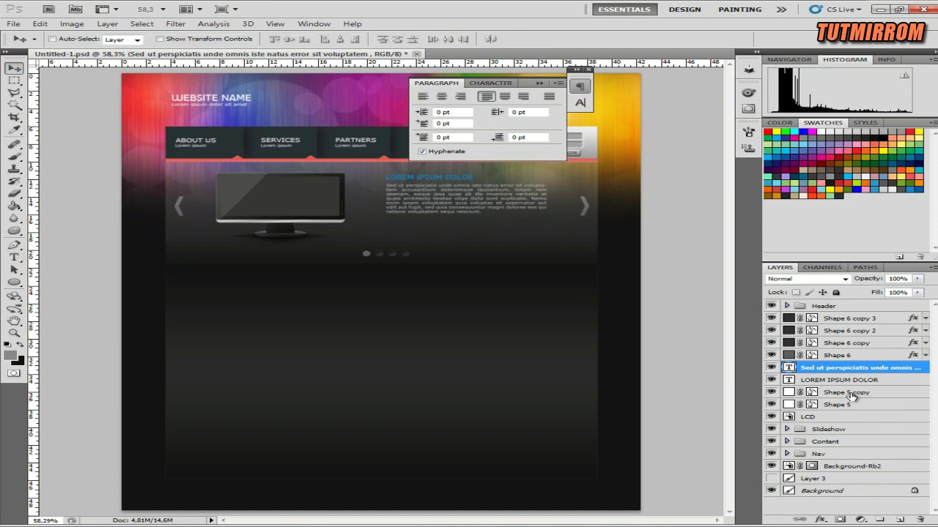
drag(445, 364, 431, 364)
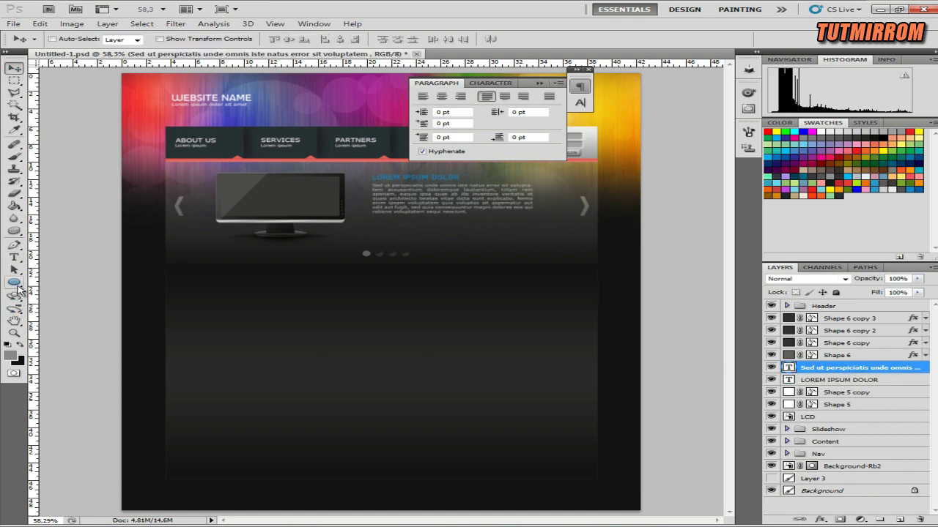
Step: Draw a rounded-rectangle button below the paragraph and make it slightly narrower
drag(13, 283, 73, 290)
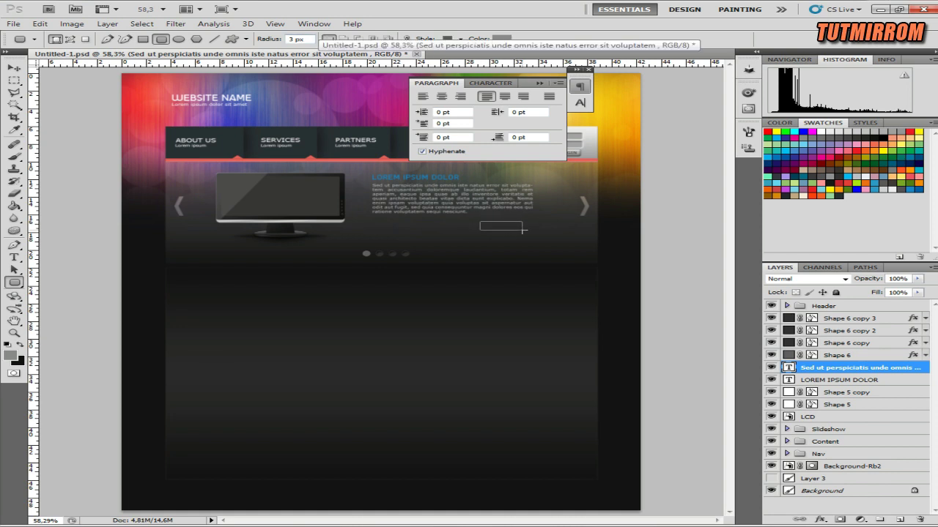
drag(522, 231, 522, 231)
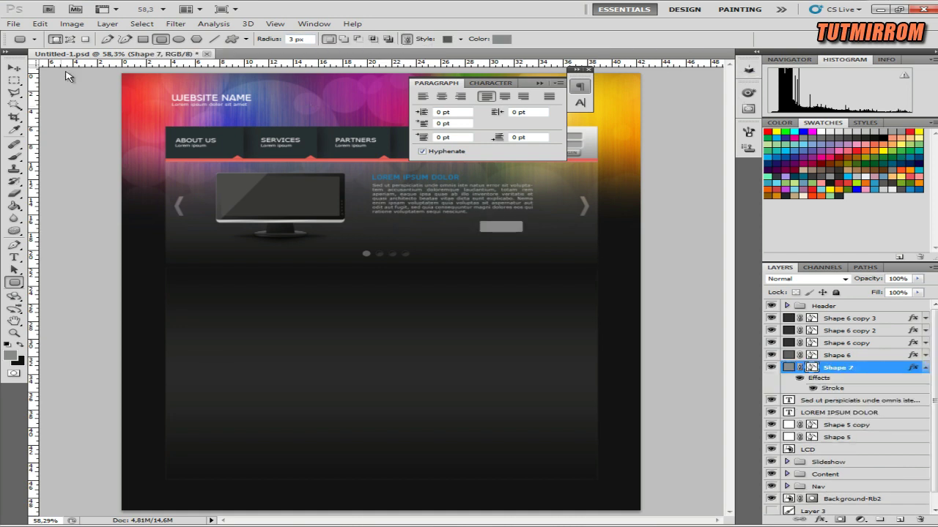
click(13, 69)
click(13, 333)
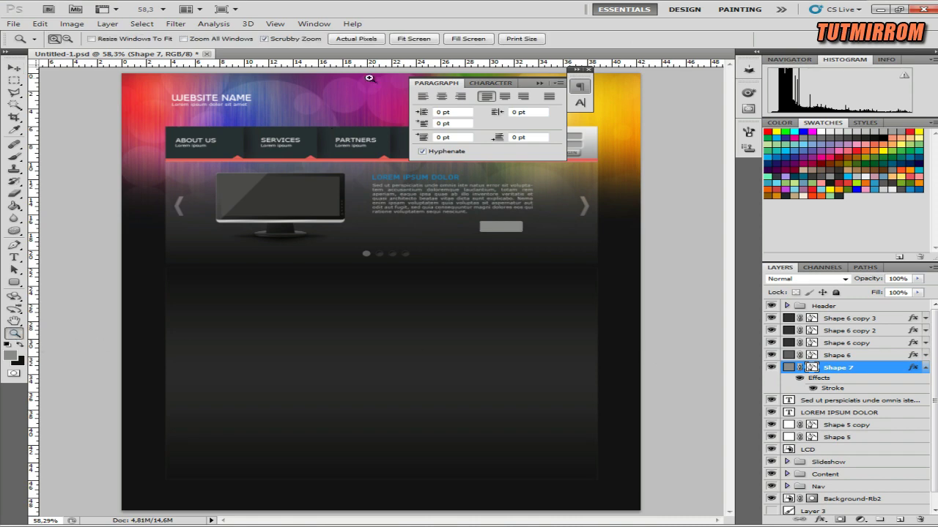
click(356, 38)
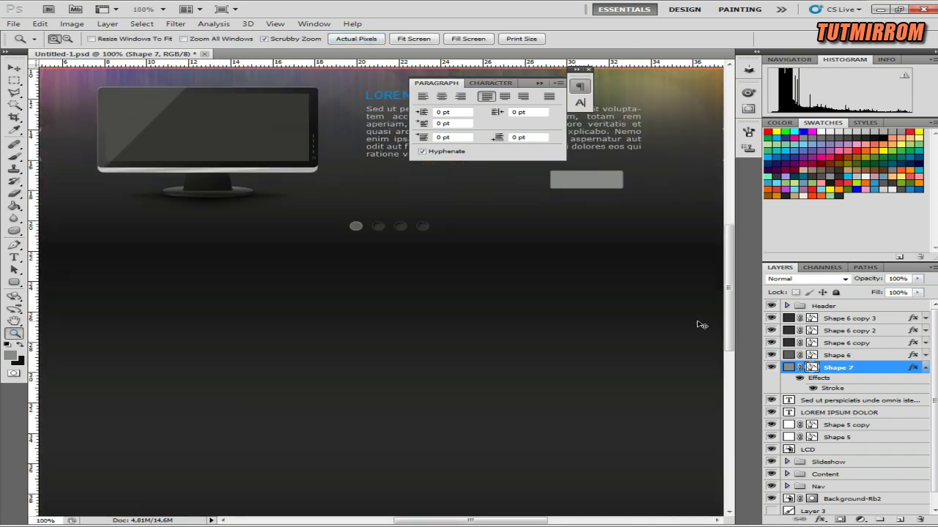
key(ctrl+t)
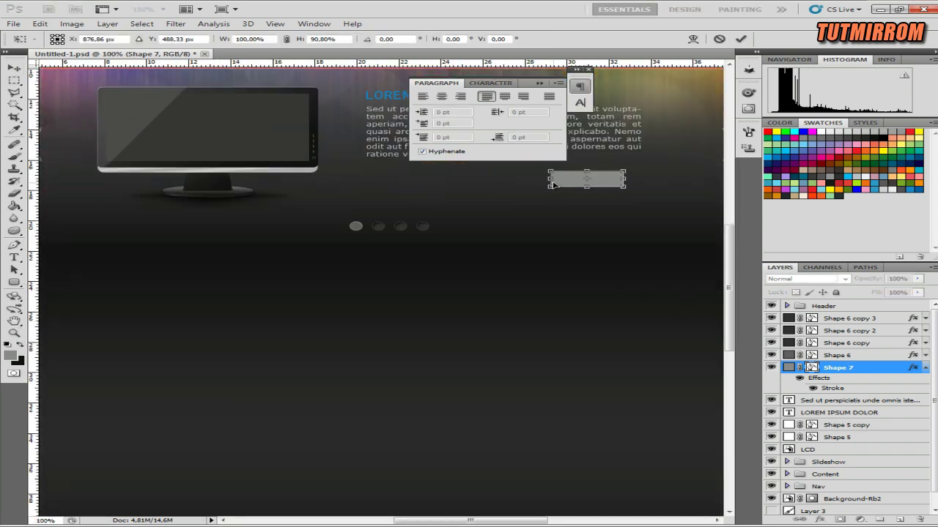
drag(625, 174, 620, 174)
click(740, 39)
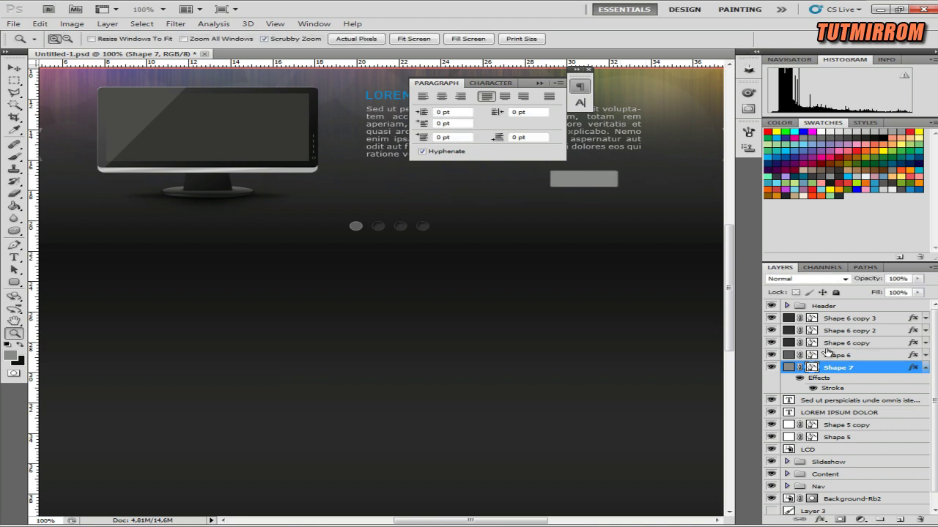
Step: Fill the button with red #e33f37
click(925, 367)
key(v)
double_click(788, 367)
click(559, 255)
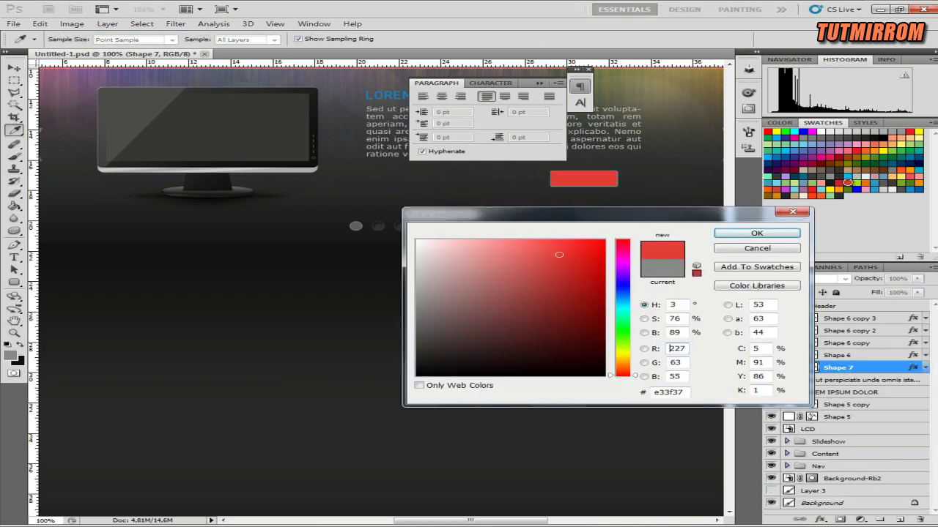
click(740, 236)
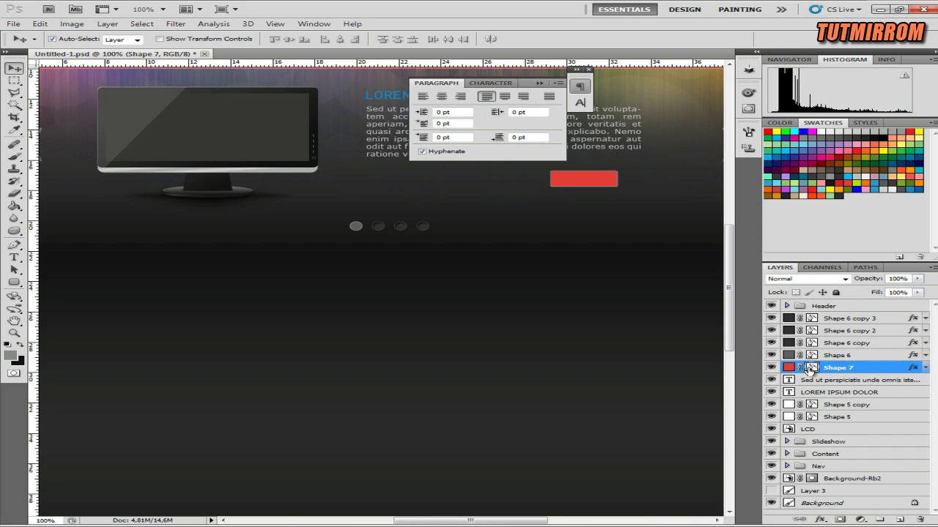
Step: Give the red button a Multiply gradient overlay at about 55% opacity and remove its stroke
right_click(861, 373)
click(827, 151)
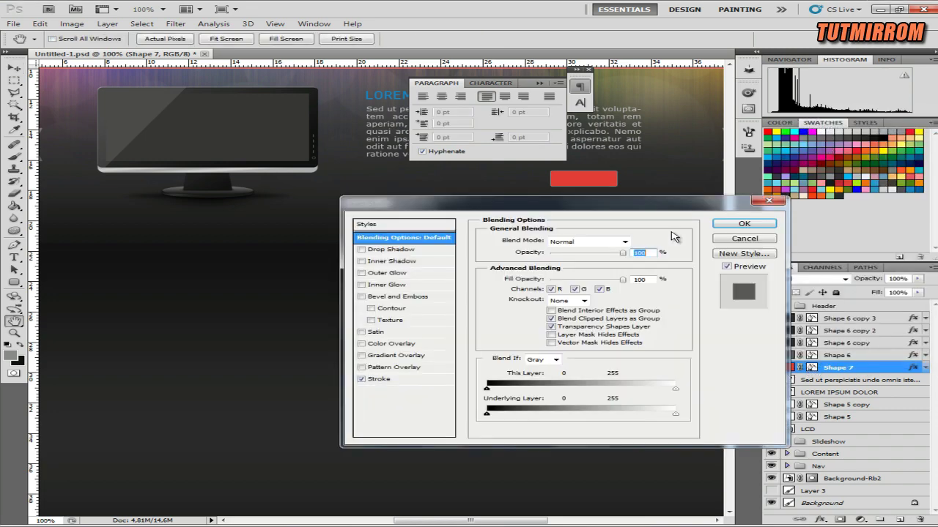
click(400, 356)
click(362, 379)
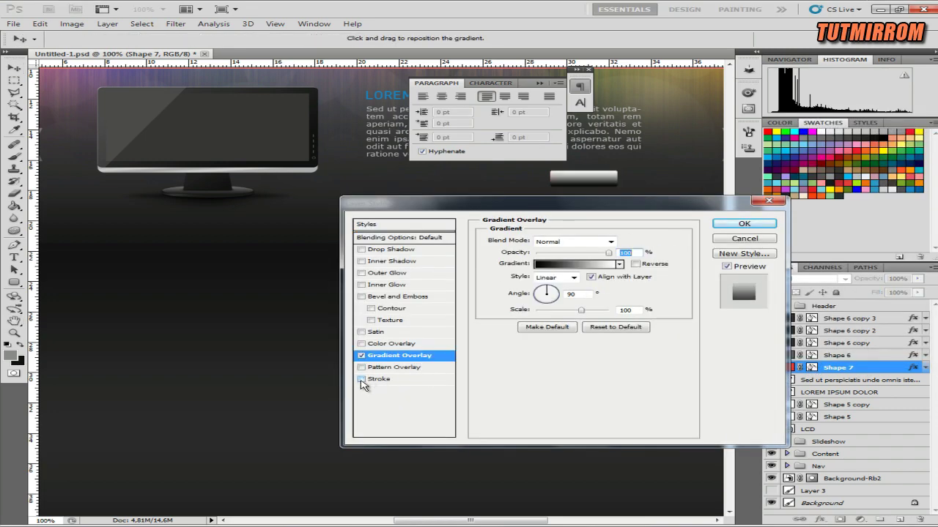
click(586, 242)
click(609, 280)
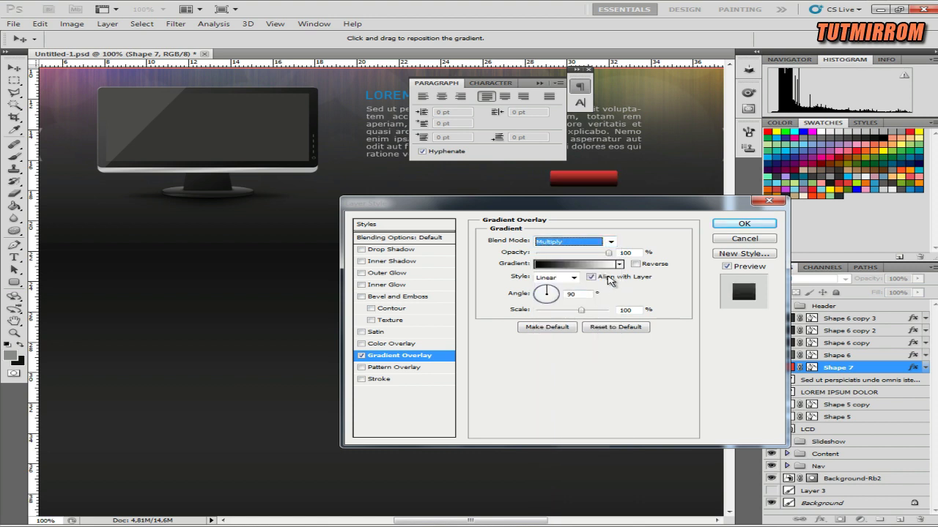
drag(608, 253, 560, 253)
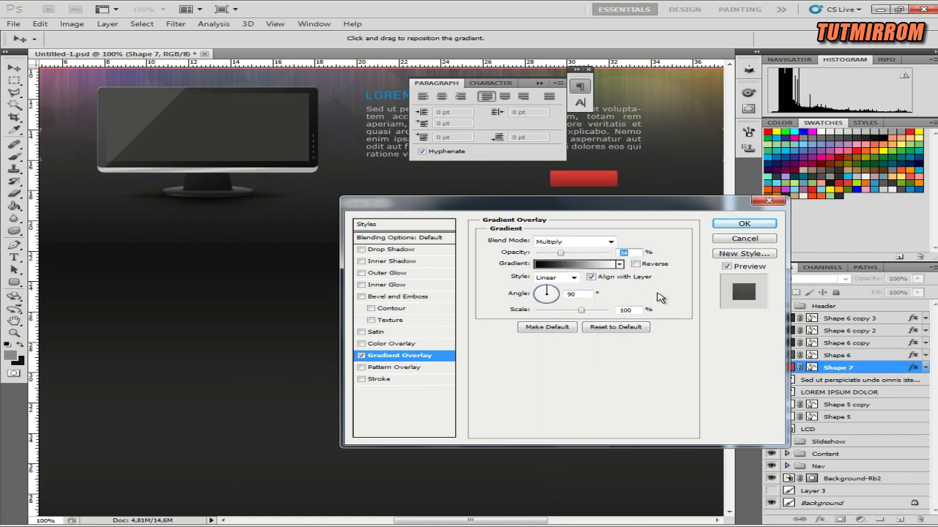
Step: Add Bevel and Emboss to the button with a lowered highlight opacity
click(431, 296)
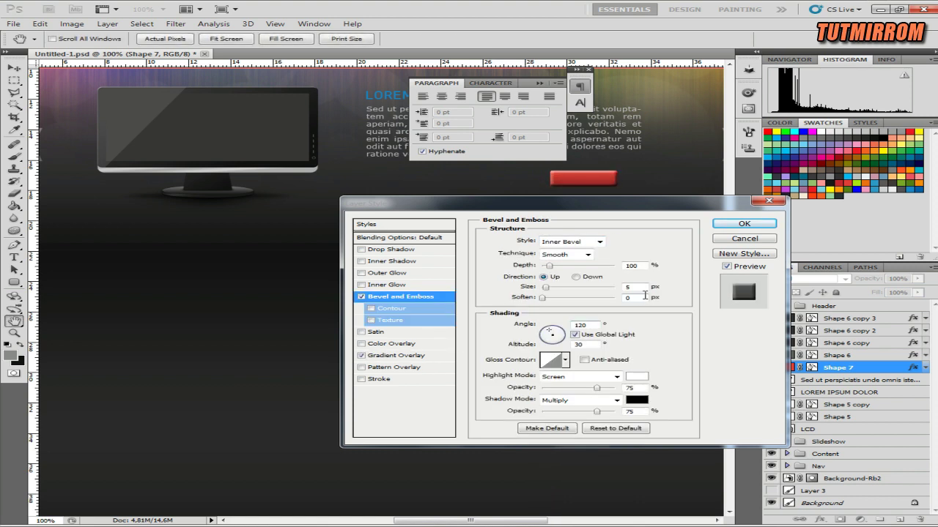
mouse_move(597, 387)
mouse_down()
mouse_move(571, 387)
mouse_move(576, 411)
mouse_up()
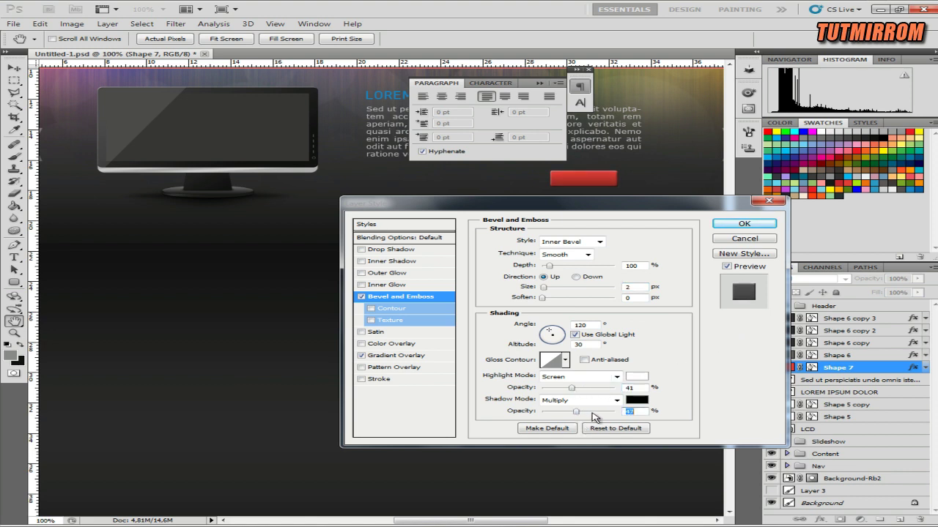
click(744, 224)
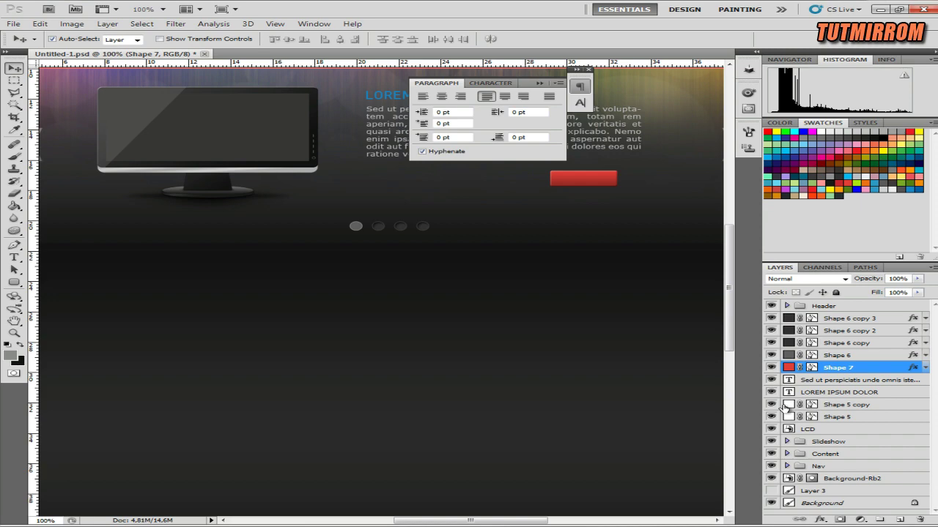
Step: Add a drop shadow with distance 0, size 3 and reduced opacity to Shape 7
right_click(864, 370)
click(864, 123)
click(397, 250)
drag(557, 203, 538, 234)
text(0)
double_click(620, 338)
text(3)
drag(572, 285, 565, 290)
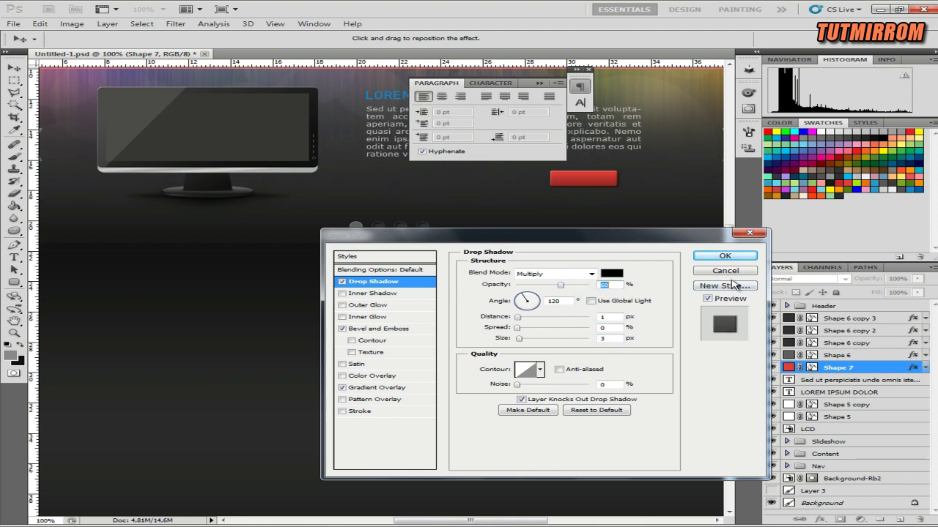
click(732, 257)
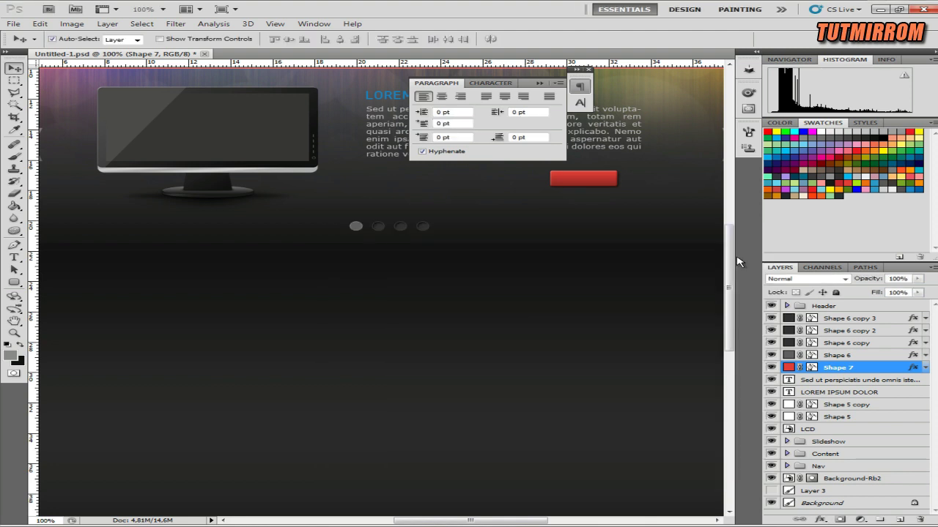
click(822, 381)
Step: Add a 'Read More' text label on the red button
key(t)
click(556, 180)
text(Read)
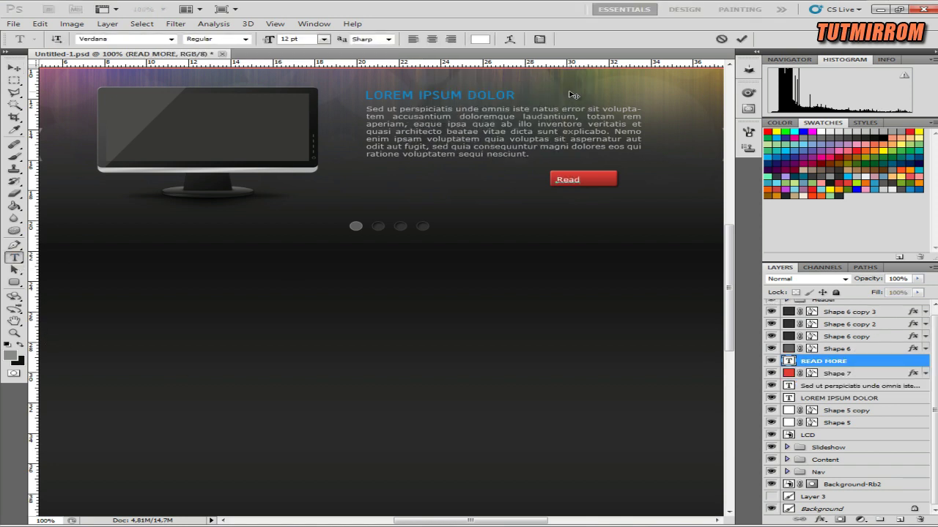
click(742, 39)
key(v)
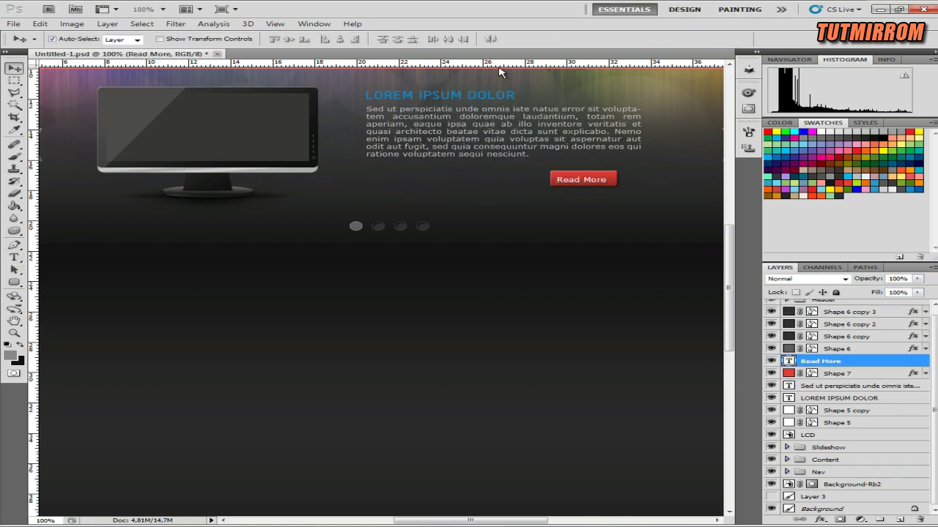
Step: Set the Read More label to 11 pt with tracking 10
click(13, 257)
click(537, 39)
click(479, 111)
click(476, 146)
click(555, 123)
click(554, 235)
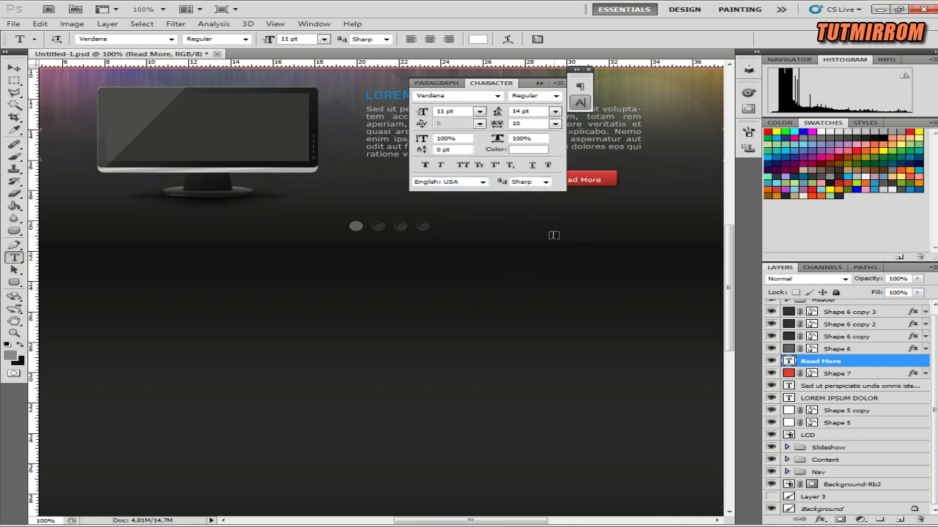
click(587, 71)
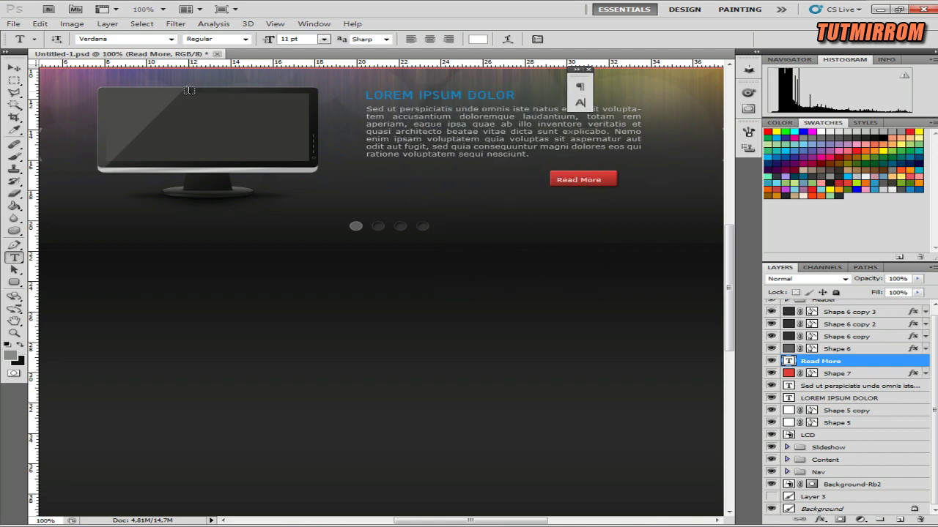
Step: Centre the Read More label on the red button shape, Shape 7
key(v)
shift+click(837, 373)
click(339, 39)
click(289, 39)
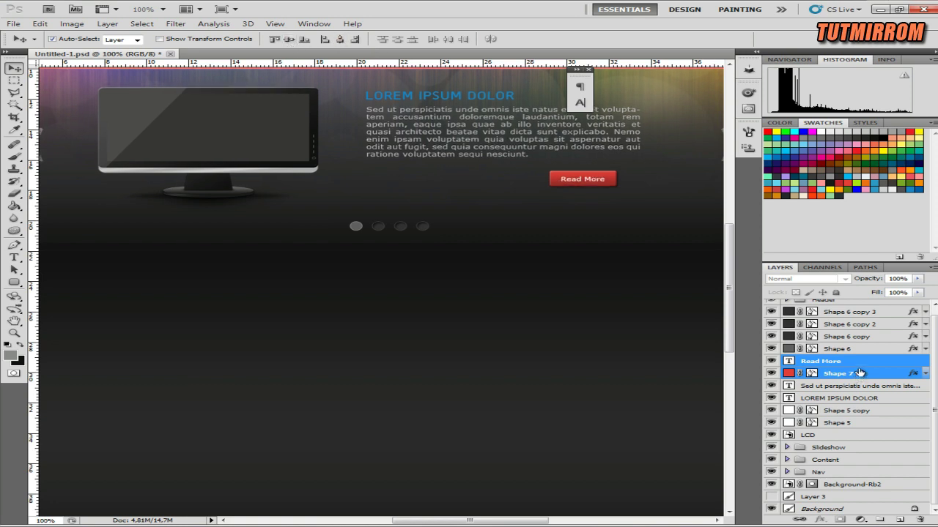
key(ctrl+0)
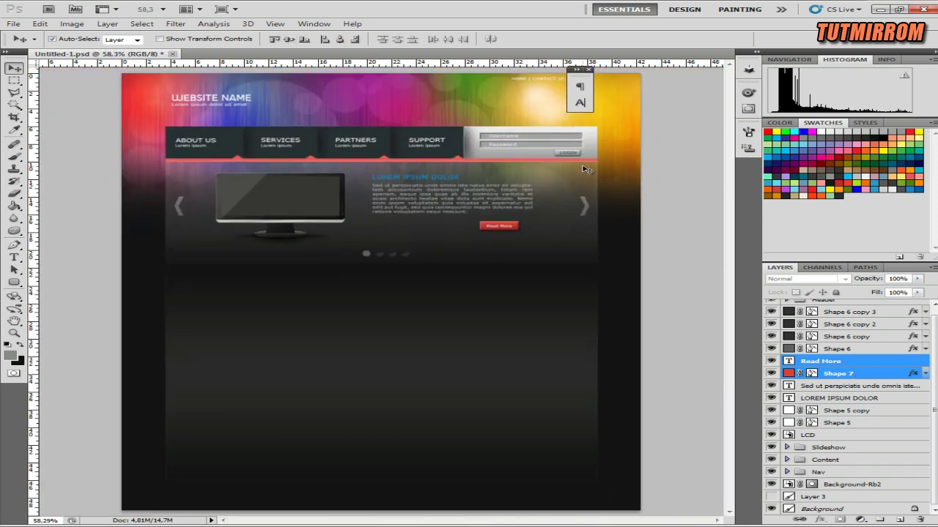
click(589, 70)
Step: Move the slideshow layers from Shape 6 copy 3 down to LCD into the Slideshow group
scroll(861, 399, up, 1)
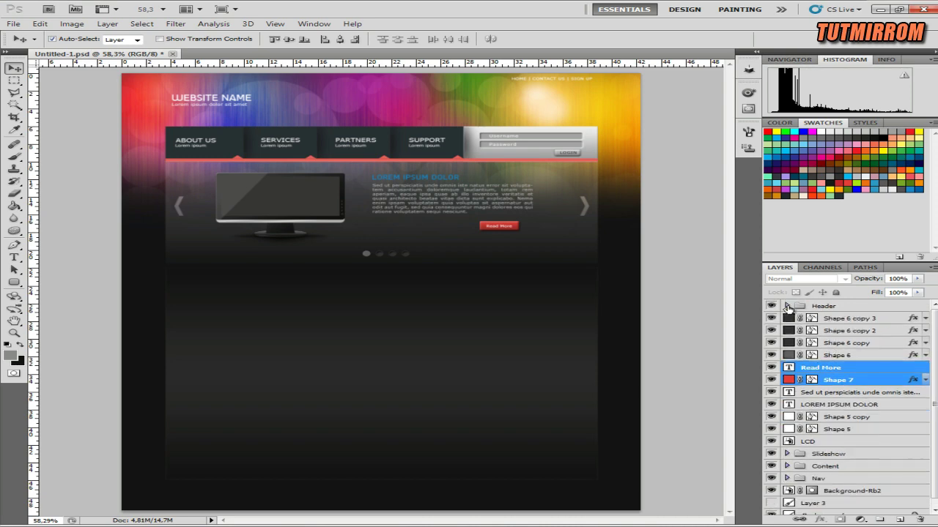
click(842, 318)
shift+click(838, 442)
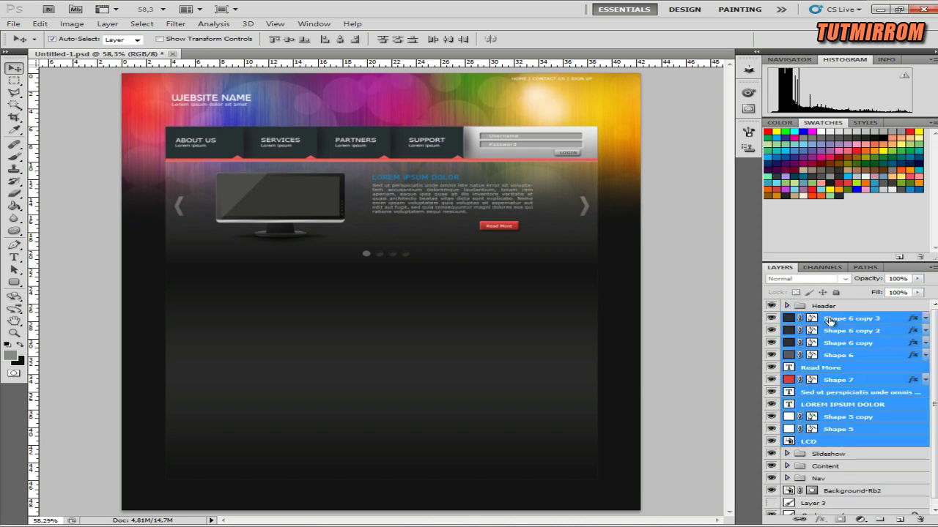
drag(829, 321, 829, 454)
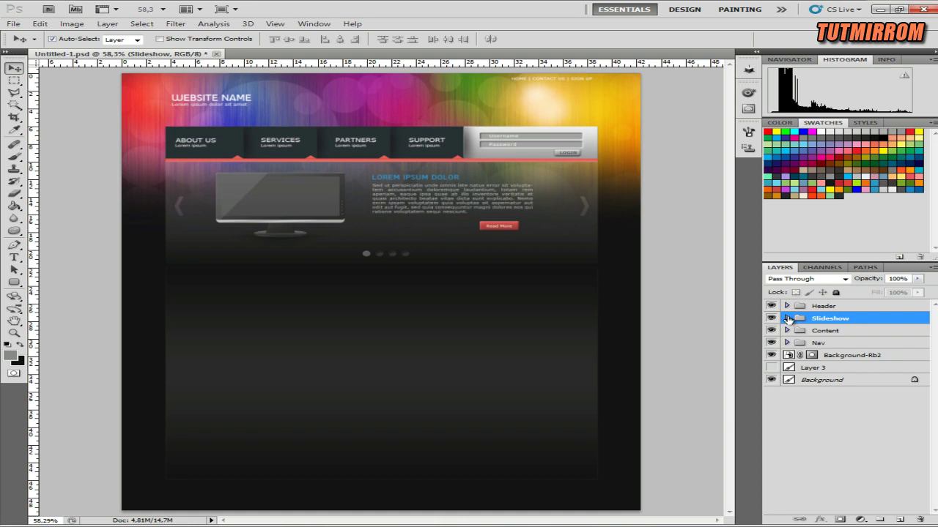
Step: Move Shape 1 copy 2 lower in the Slideshow group and add a first vertical column guide
click(787, 319)
click(842, 331)
click(771, 330)
click(772, 330)
drag(863, 334, 849, 473)
click(788, 319)
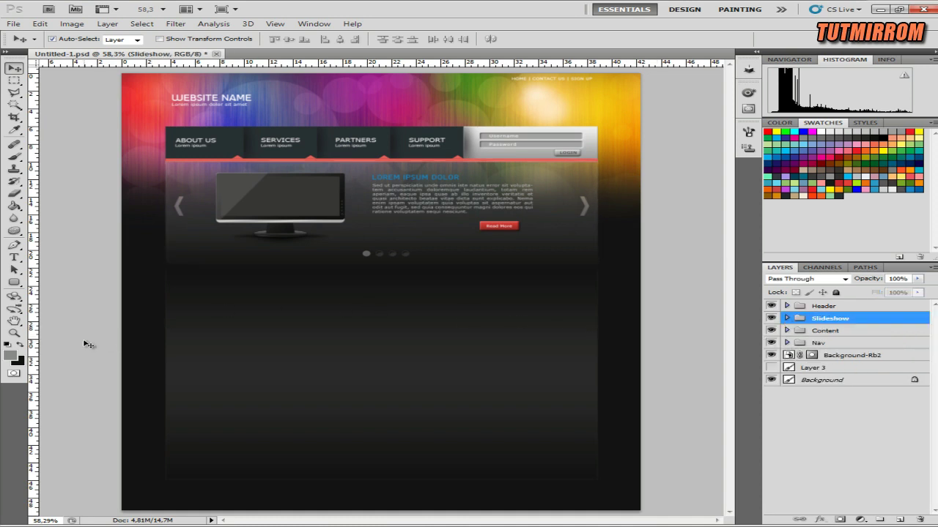
mouse_move(36, 249)
mouse_down()
mouse_move(299, 346)
mouse_move(299, 354)
mouse_move(342, 356)
mouse_move(324, 359)
mouse_up()
Step: Add another vertical column guide and shift two guides slightly left
mouse_move(35, 326)
mouse_down()
mouse_move(204, 351)
mouse_move(454, 366)
mouse_move(459, 377)
mouse_up()
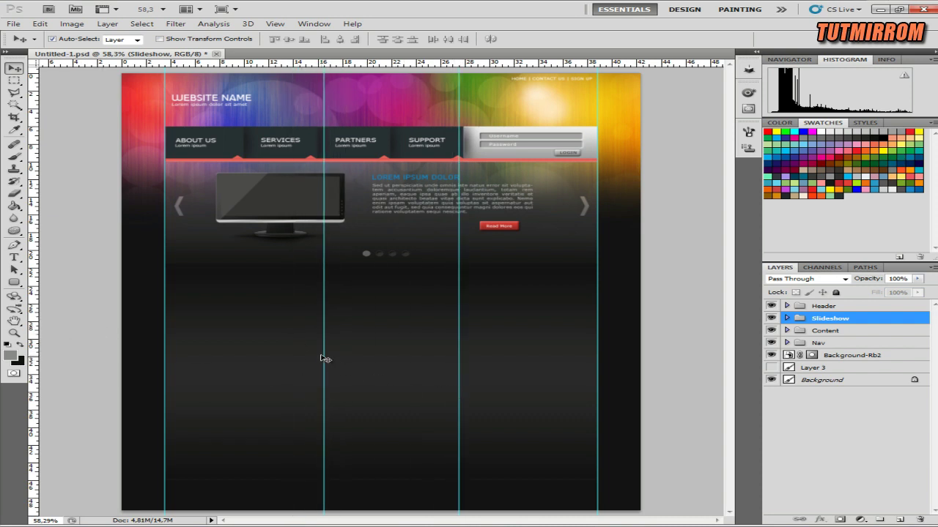
drag(323, 353, 306, 351)
drag(458, 360, 455, 358)
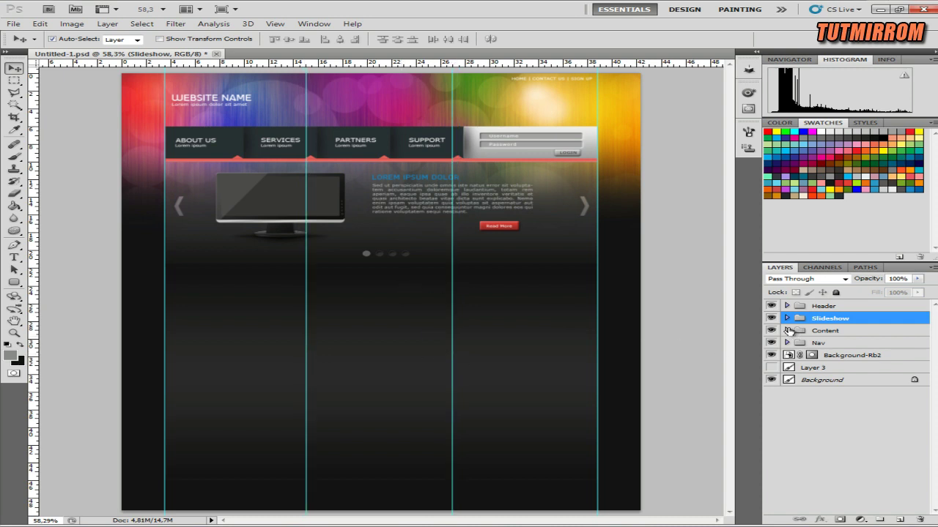
Step: Open Icon.psd and bring the Ic1, Bag and Ic2 icons into the Content group
click(787, 330)
click(871, 343)
click(62, 40)
click(14, 23)
click(33, 63)
key(Escape)
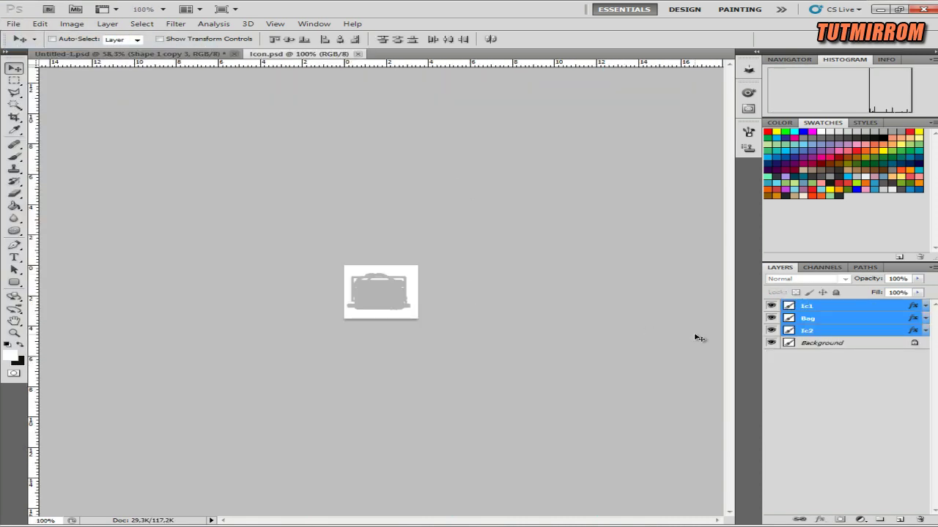
drag(548, 325, 335, 227)
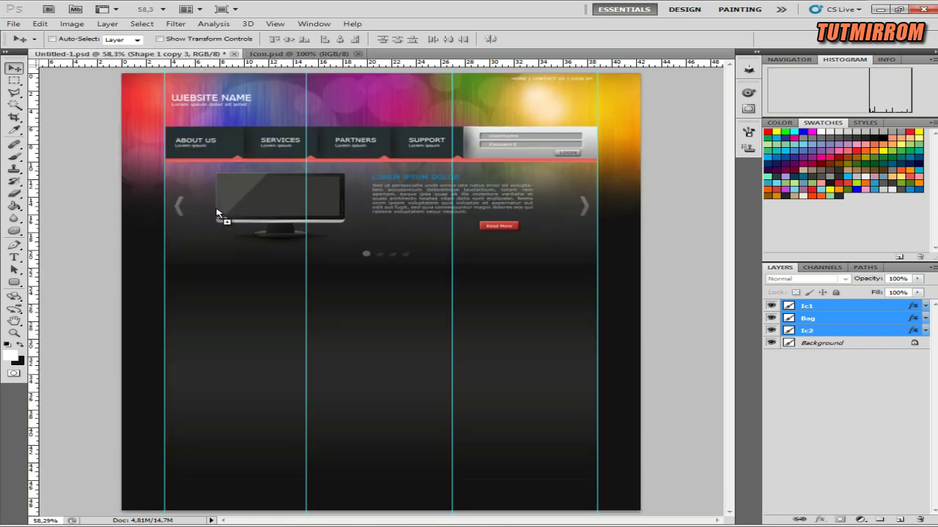
mouse_move(189, 59)
mouse_down()
mouse_move(237, 314)
mouse_move(228, 296)
mouse_up()
Step: Place the bag icon in the middle column and the laptop icon in the right column
click(771, 356)
click(771, 356)
click(824, 356)
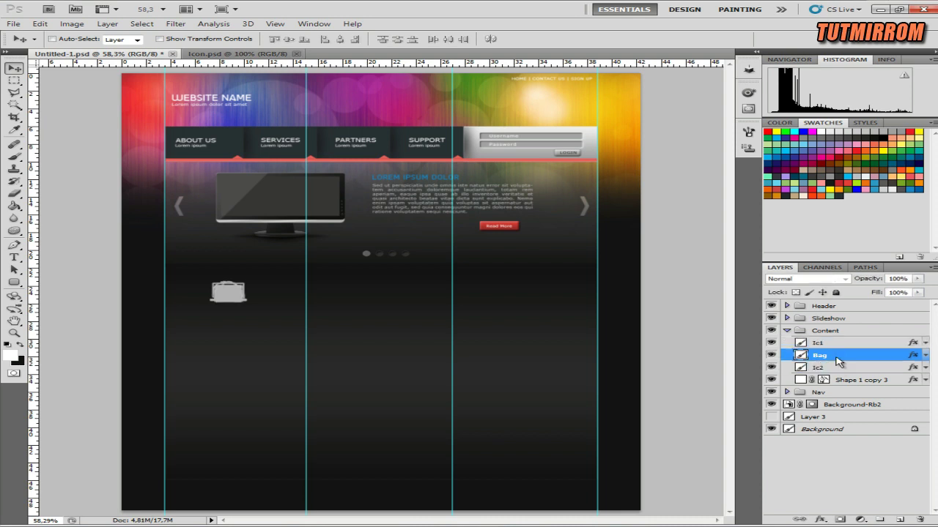
mouse_move(243, 299)
mouse_down()
mouse_move(524, 293)
mouse_move(517, 296)
mouse_up()
click(818, 368)
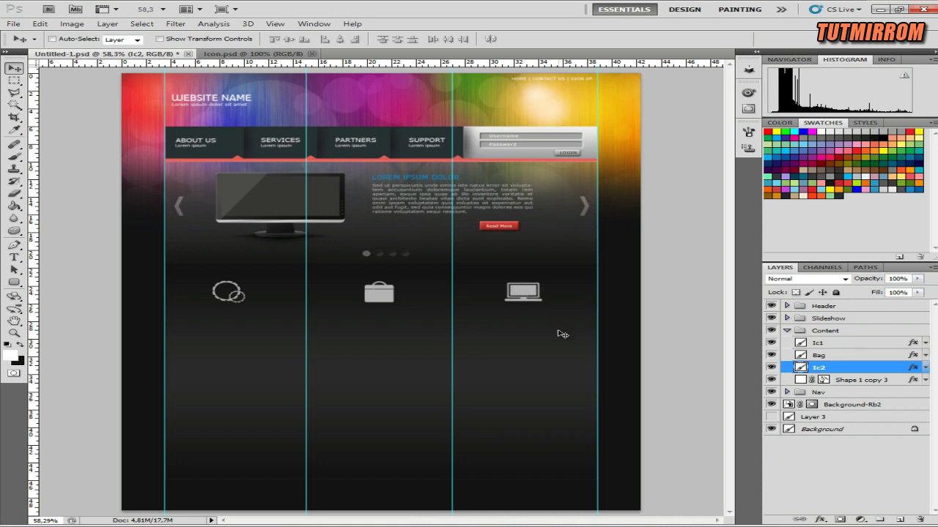
click(868, 343)
Step: Add a LOREM IPSUM heading under the first icon
click(14, 257)
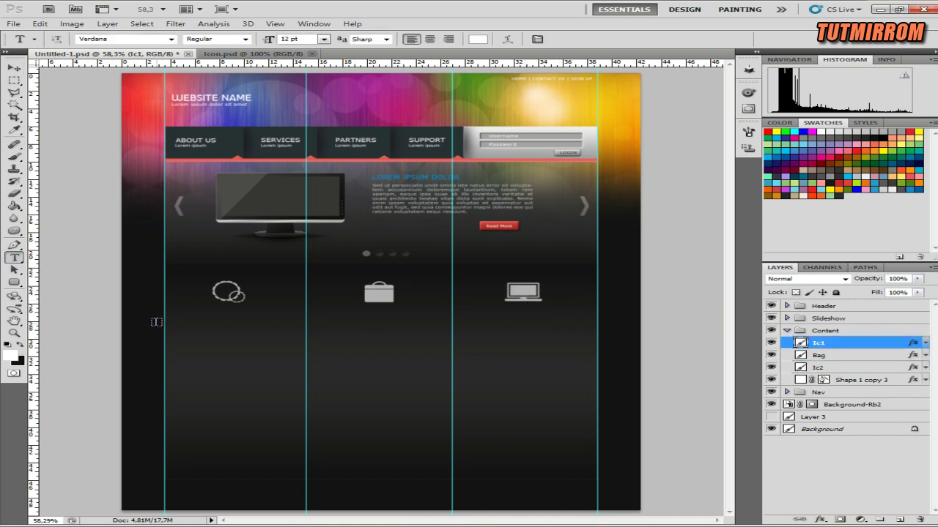
click(186, 334)
text(LOREM IPSUM)
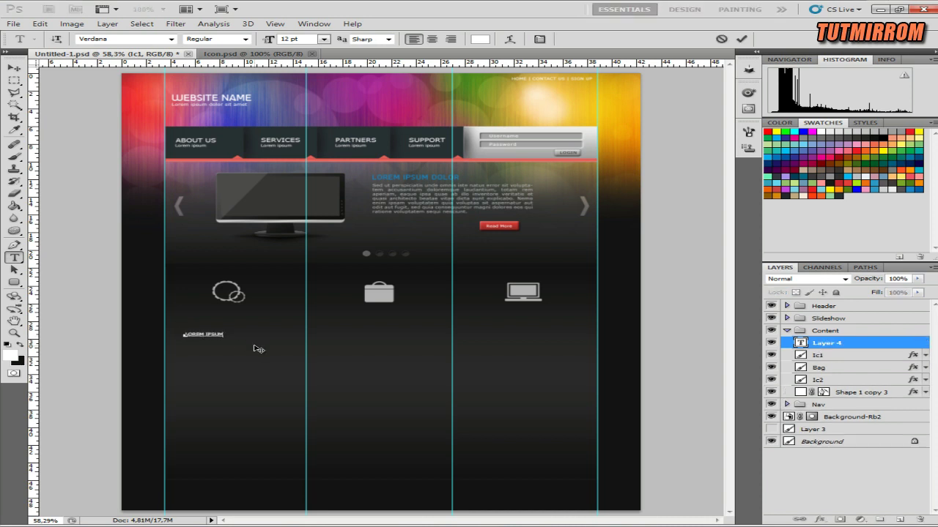
click(14, 333)
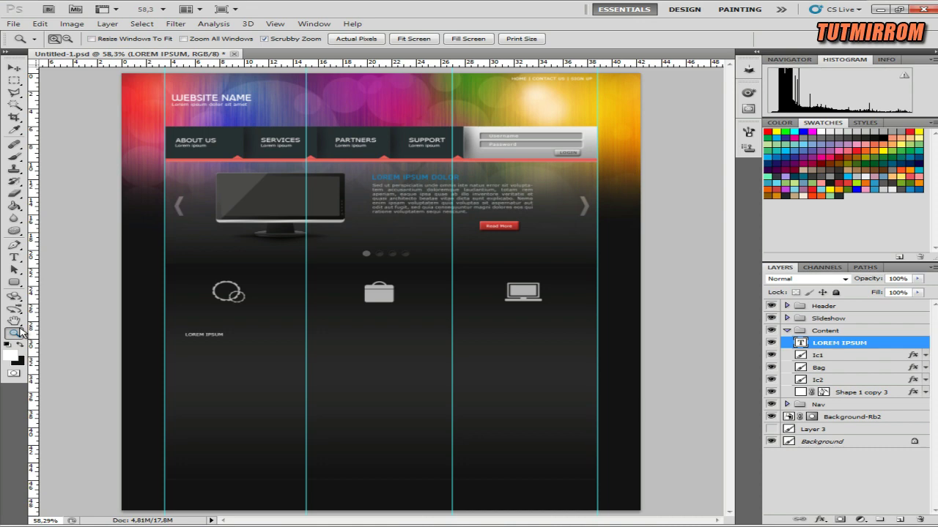
click(344, 39)
drag(487, 522, 457, 522)
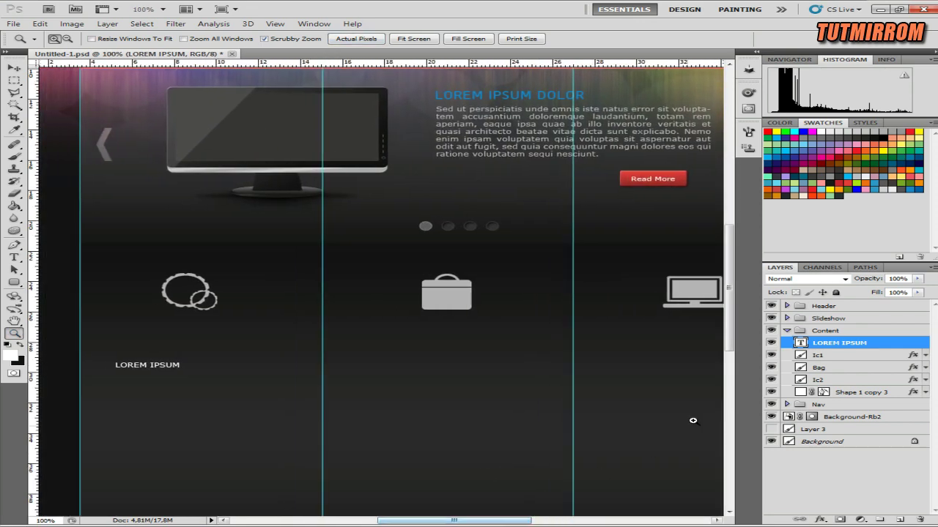
drag(730, 295, 729, 320)
Step: Make the heading the slideshow's blue at 14 pt and move it up under the icon
key(t)
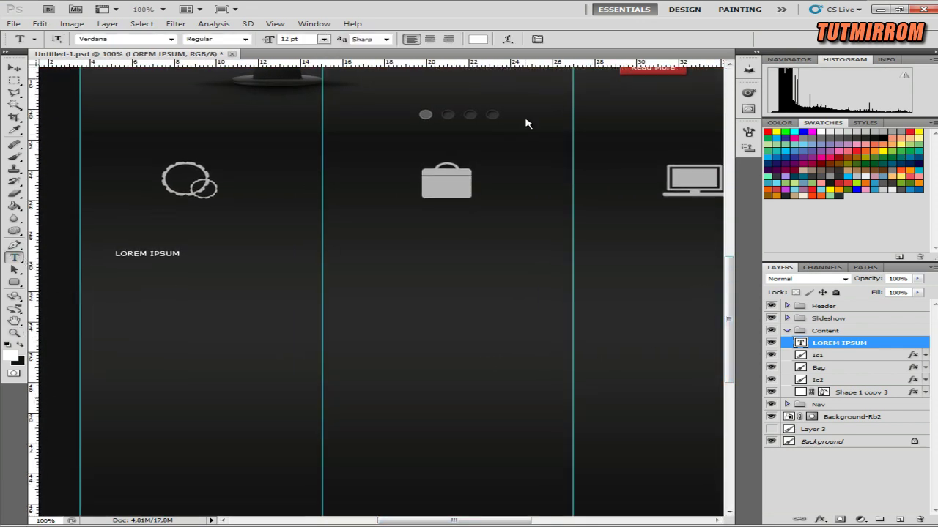
click(477, 39)
click(910, 186)
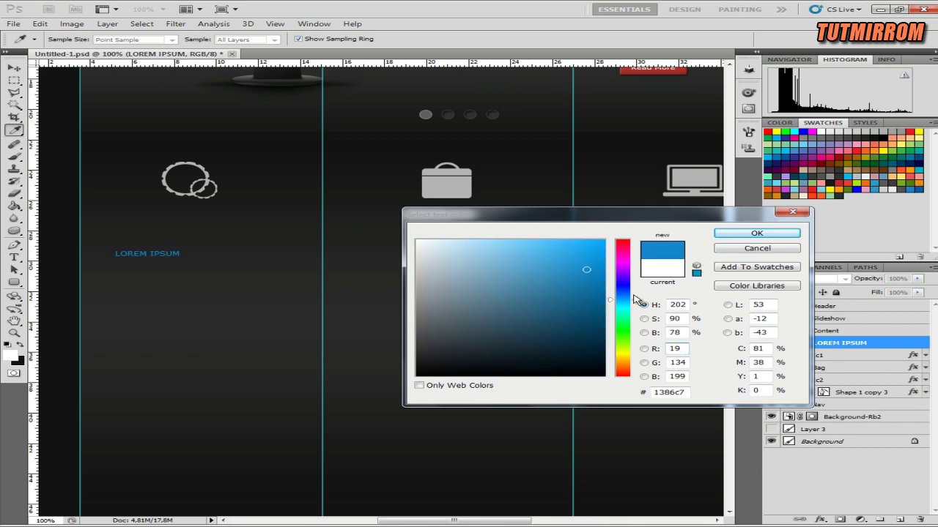
click(764, 236)
click(536, 39)
click(479, 111)
click(474, 207)
click(23, 69)
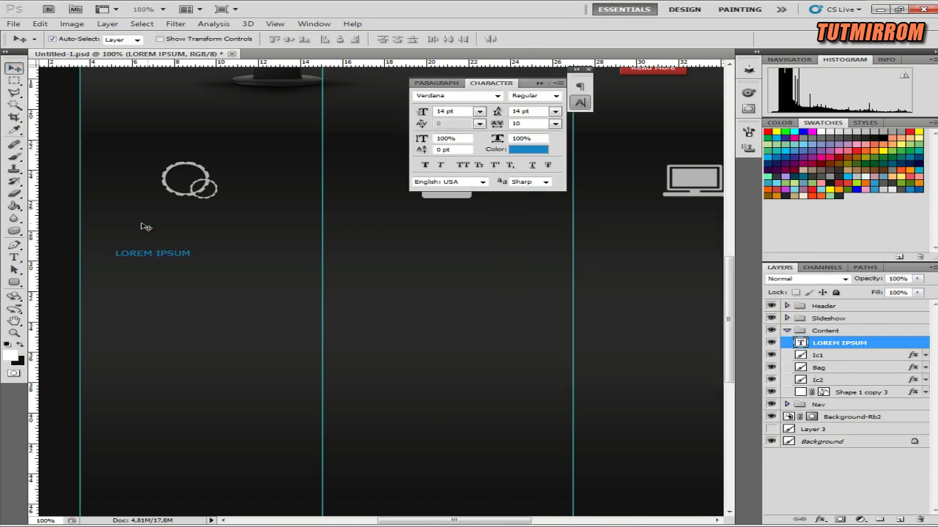
drag(164, 256, 145, 222)
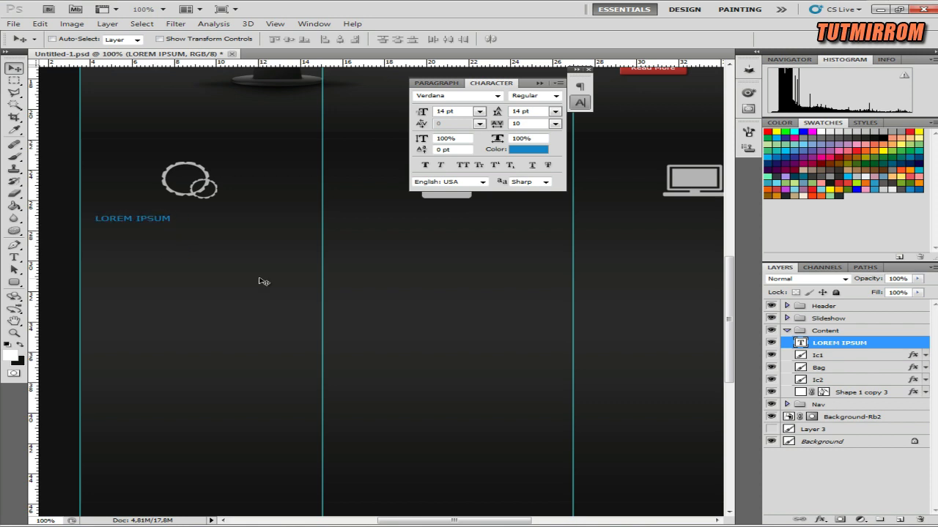
click(818, 356)
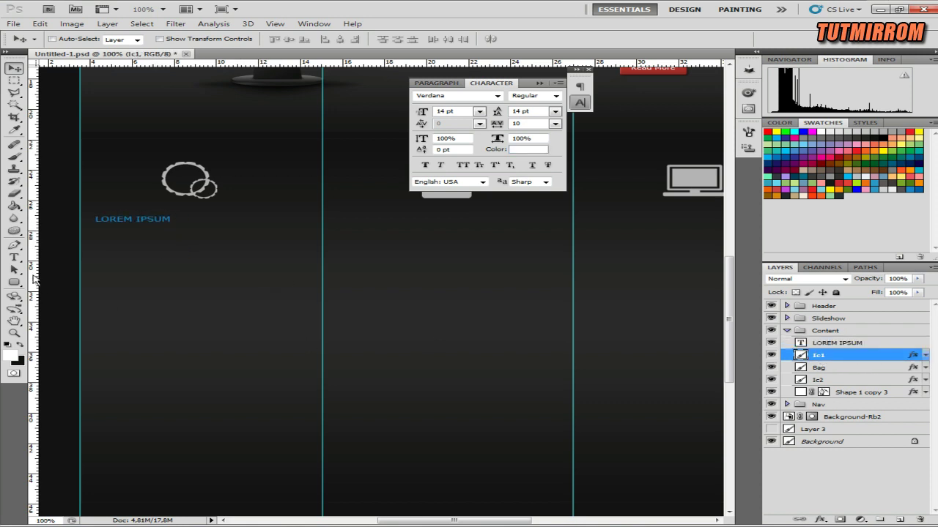
Step: Paste the Lorem ipsum paragraph into a text box under the heading
click(14, 258)
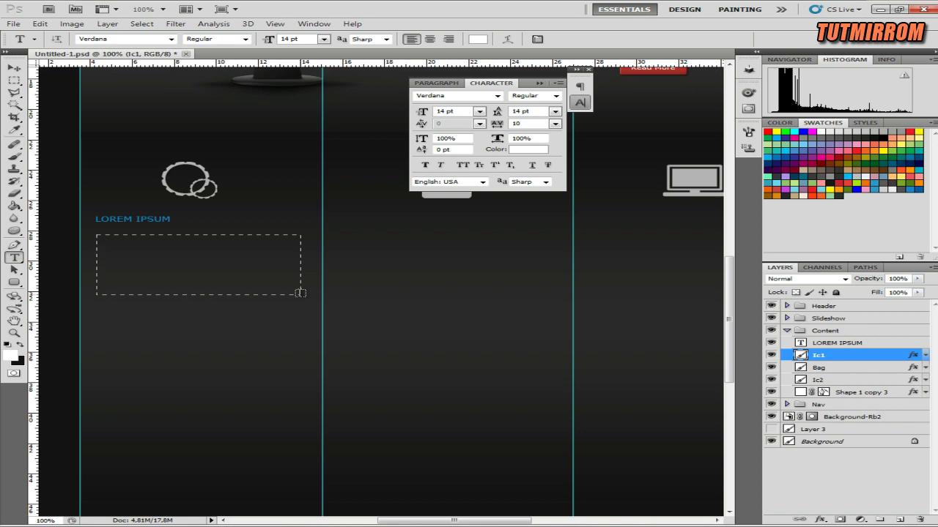
drag(187, 274, 305, 294)
key(ctrl+v)
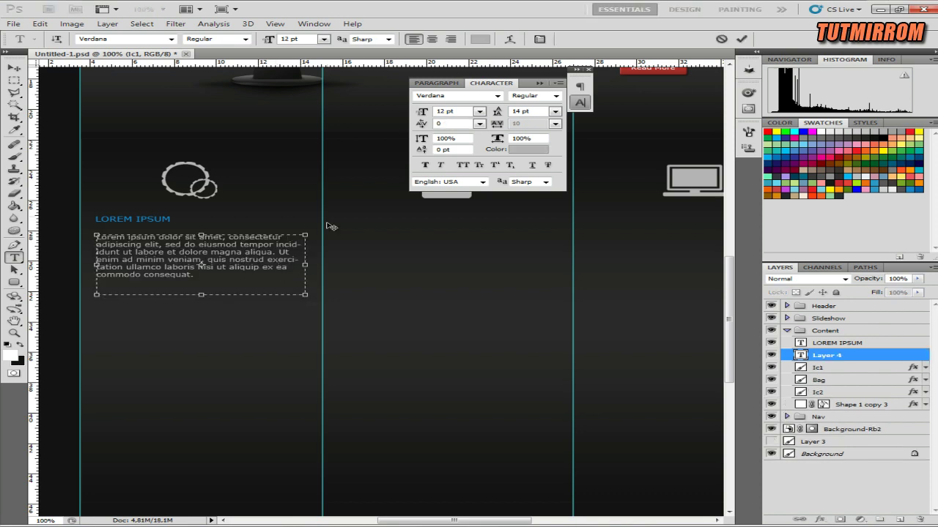
click(741, 39)
Step: Nudge the paragraph up two pixels toward the heading
click(15, 69)
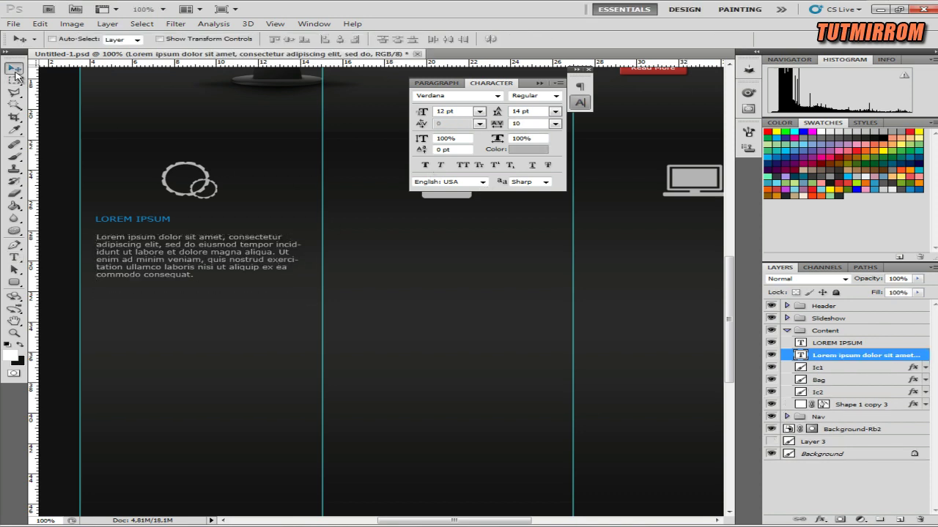
shift+click(835, 343)
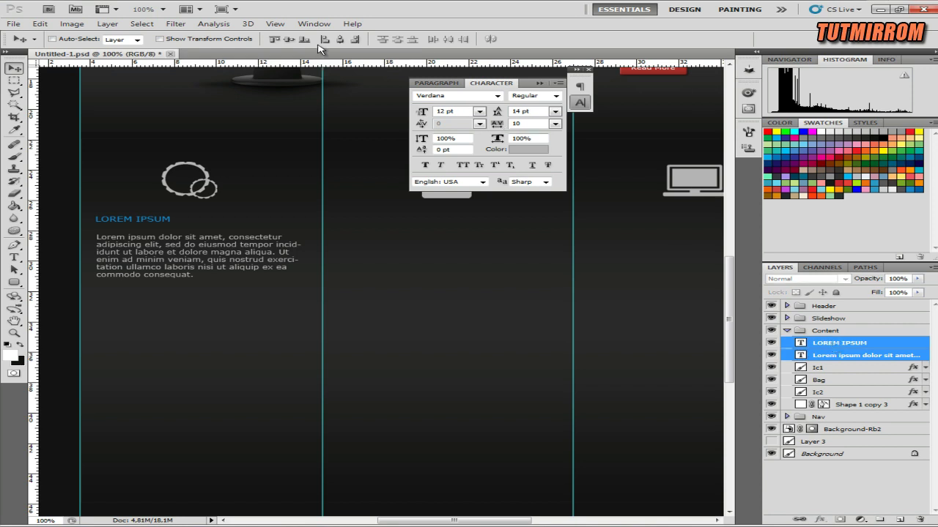
click(812, 357)
key(Up)
key(Up)
key(Up)
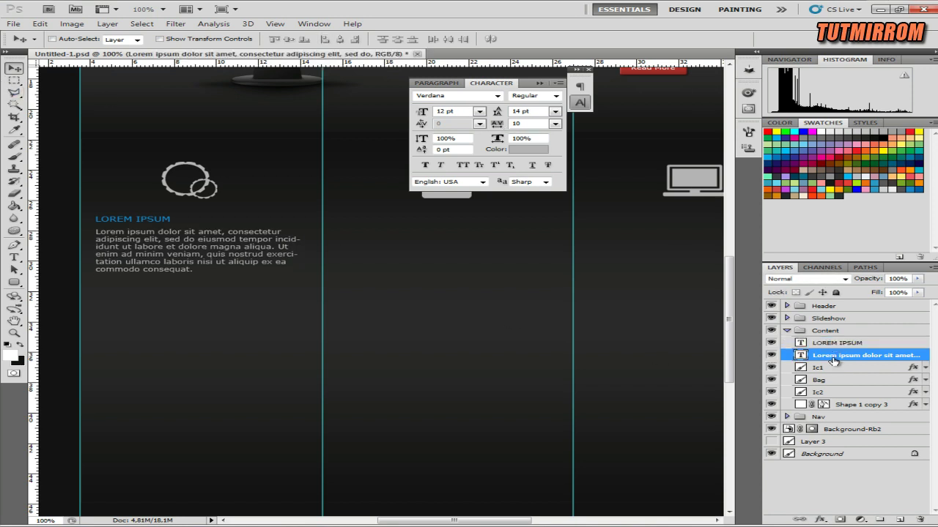
key(Up)
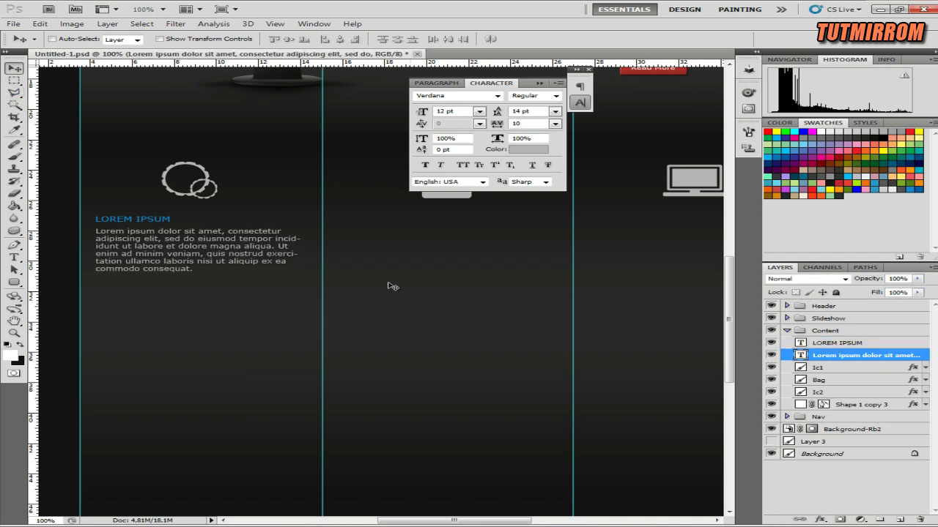
right_click(14, 282)
click(66, 293)
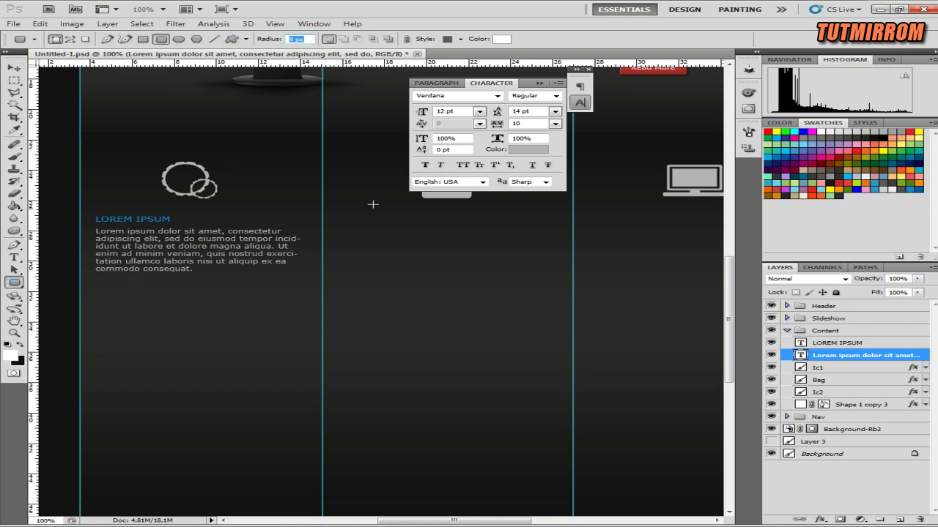
Step: Draw a small red rounded rectangle below the paragraph
drag(224, 285, 285, 298)
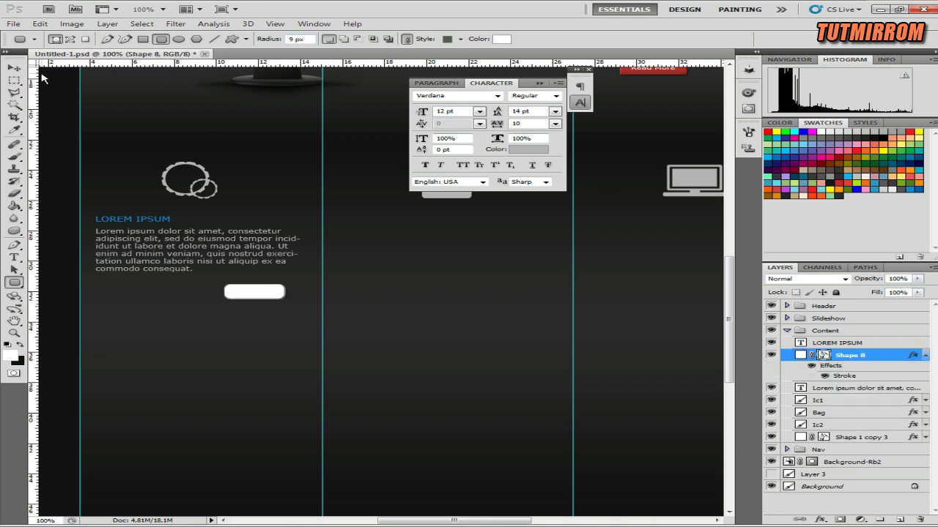
key(v)
double_click(800, 356)
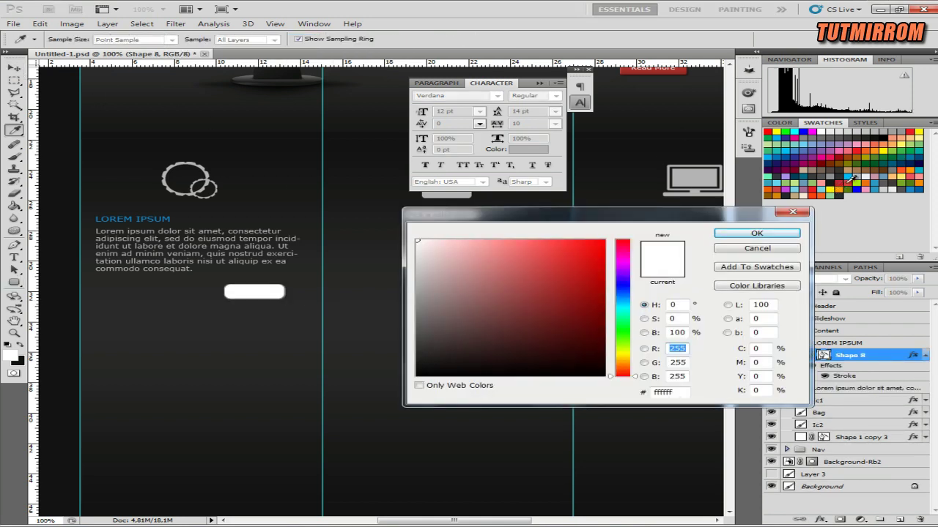
click(838, 181)
click(757, 233)
click(926, 355)
Step: Copy the Read More button's layer style from Shape 7 onto the new red button, Shape 8
right_click(842, 354)
key(Escape)
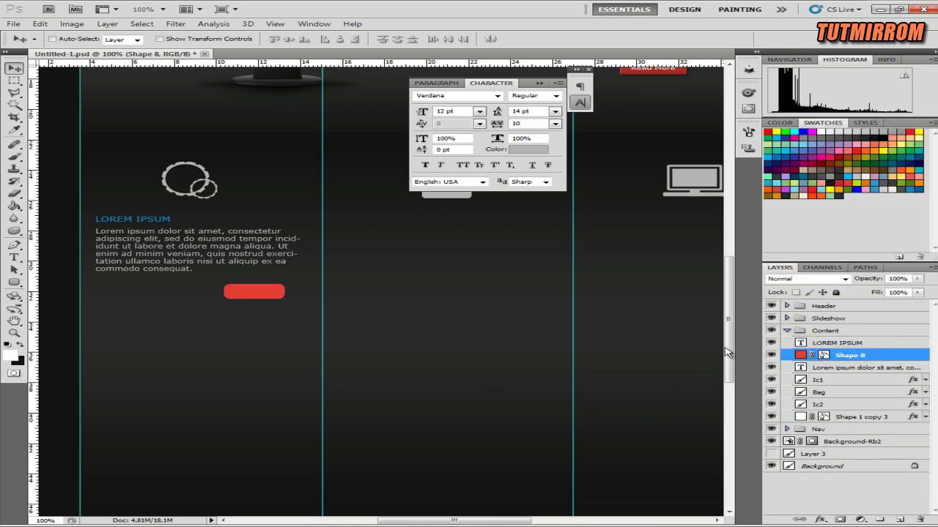
scroll(724, 356, up, 3)
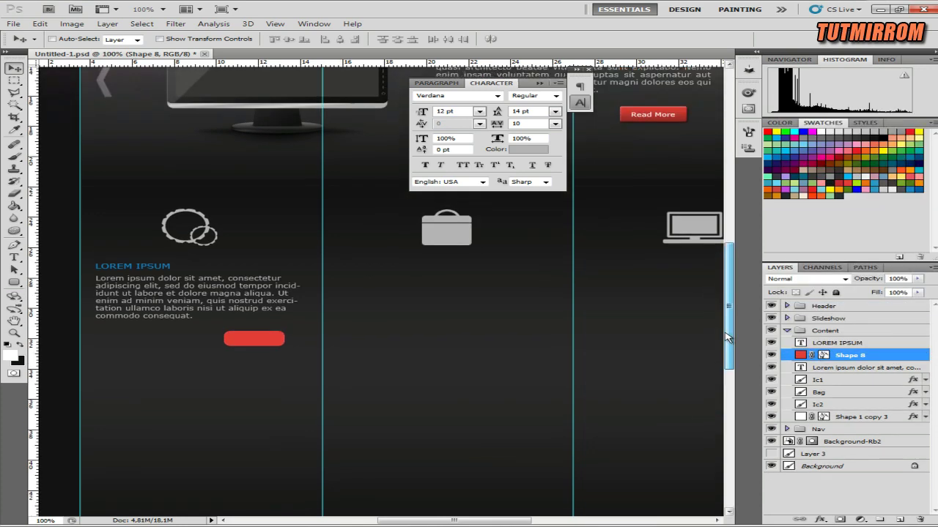
click(688, 115)
right_click(846, 399)
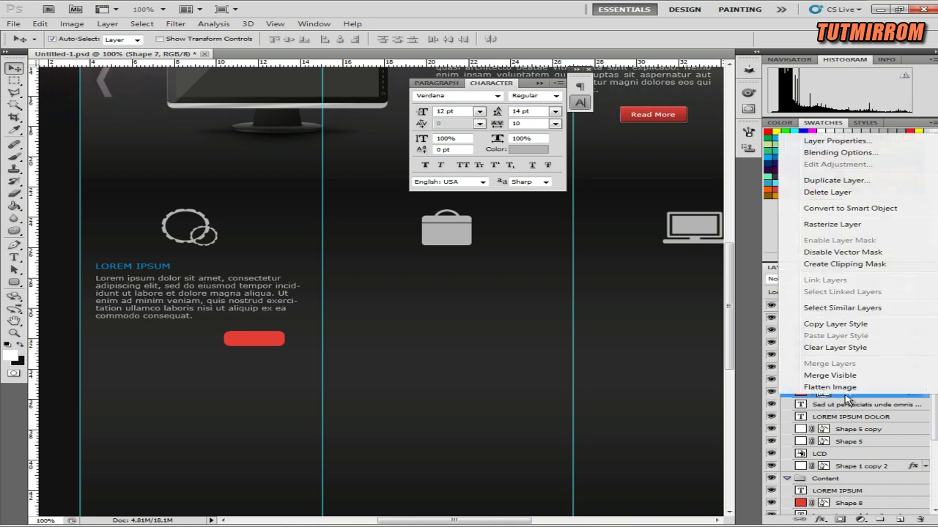
key(Escape)
click(258, 338)
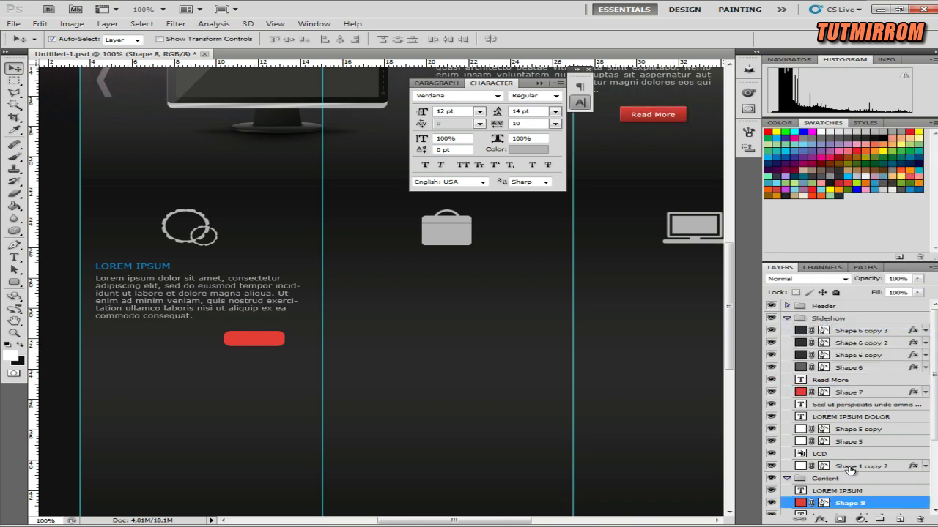
scroll(850, 455, down, 3)
right_click(850, 401)
click(811, 342)
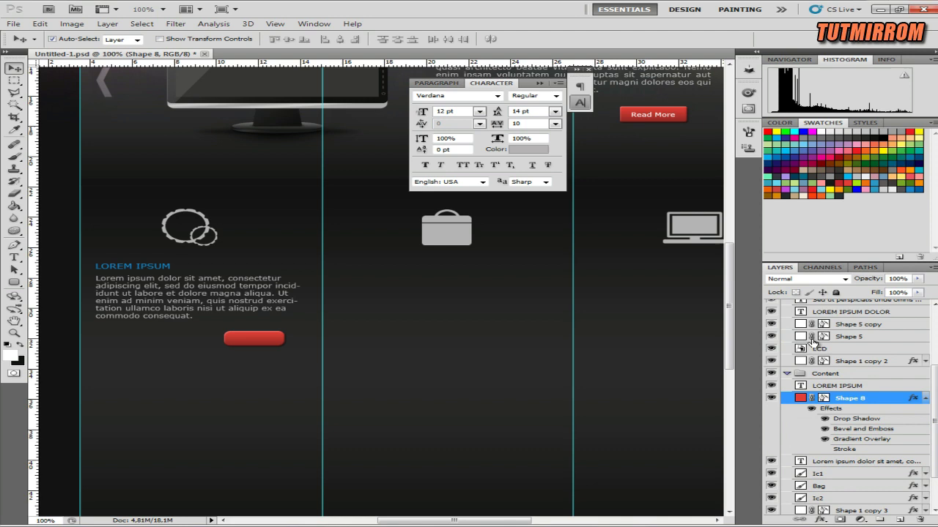
click(926, 398)
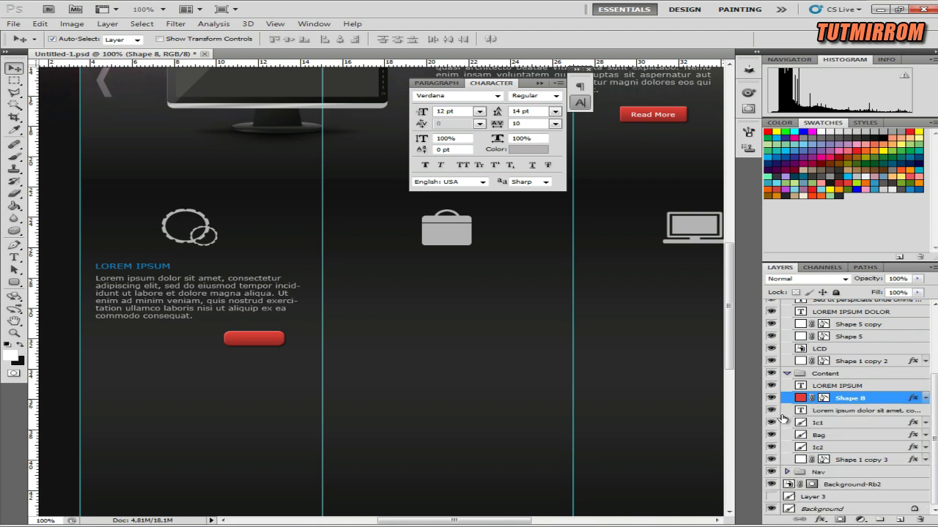
click(845, 414)
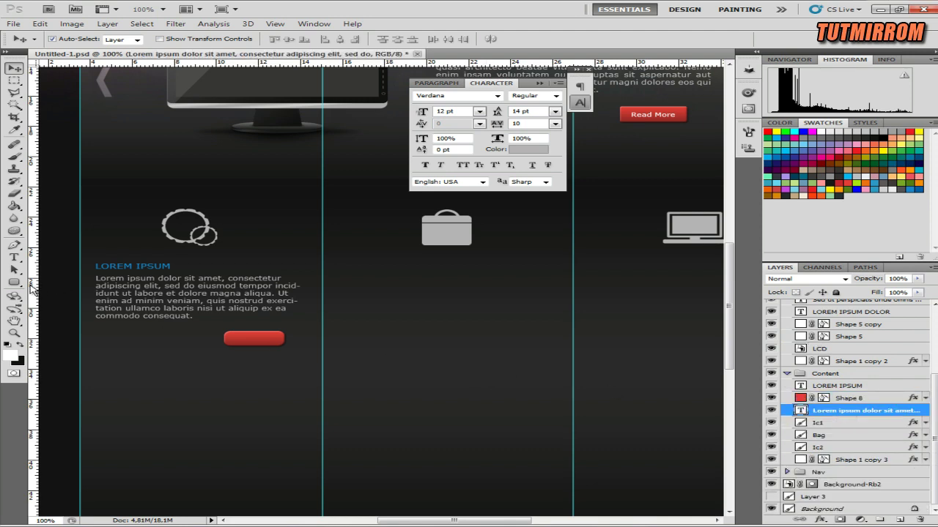
Step: Paint a black soft-brush blob below the red button on a new layer
drag(15, 156, 52, 159)
key(x)
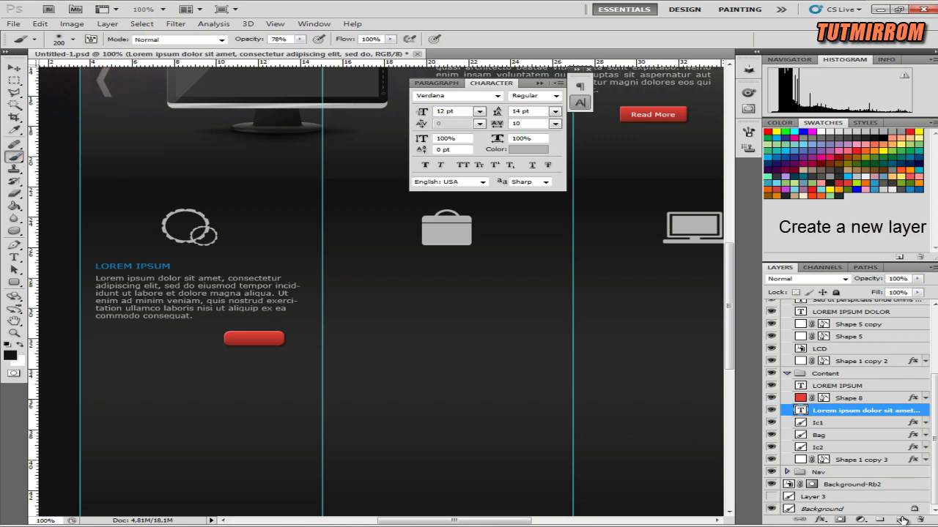
click(900, 520)
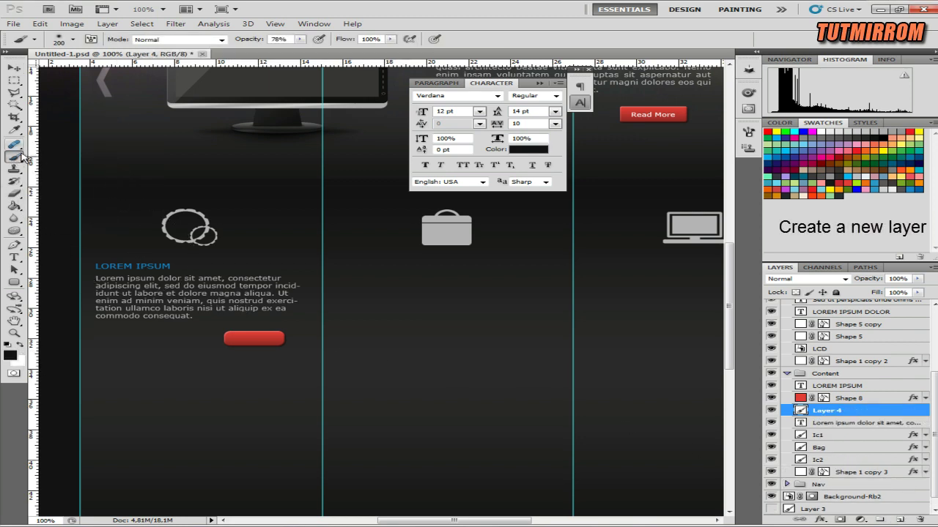
key(bracketleft)
key(bracketleft)
key(bracketleft)
key(bracketleft)
key(bracketleft)
click(252, 358)
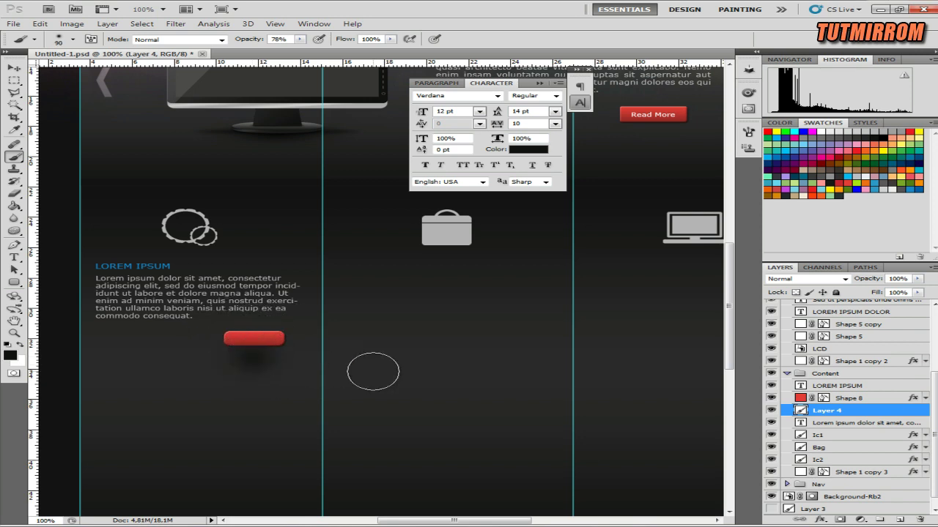
Step: Transform the painted blob into a thin, narrow shadow strip under the button
key(ctrl+t)
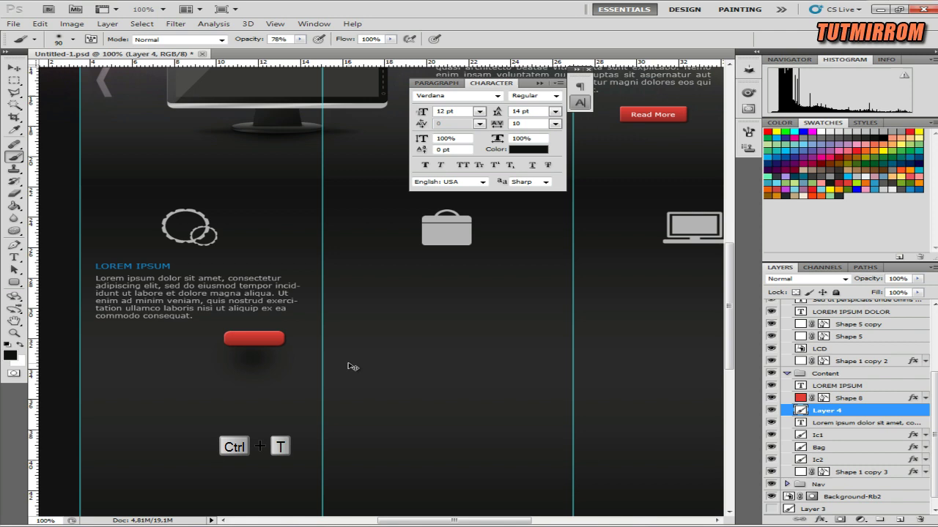
drag(196, 358, 99, 353)
drag(308, 357, 386, 357)
drag(241, 397, 241, 380)
drag(241, 318, 241, 335)
mouse_move(241, 380)
mouse_down()
mouse_move(241, 361)
mouse_move(263, 343)
mouse_move(255, 361)
mouse_move(255, 342)
mouse_up()
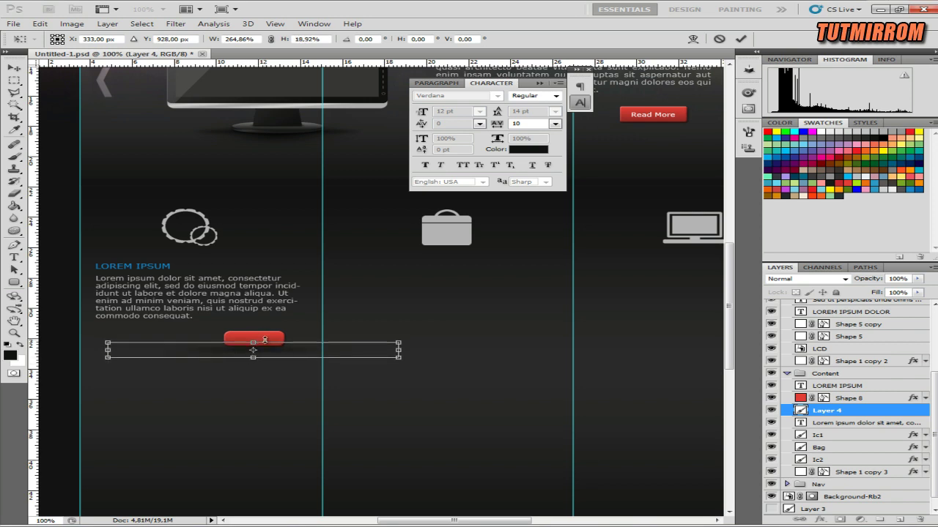
drag(106, 351, 144, 353)
drag(400, 352, 347, 353)
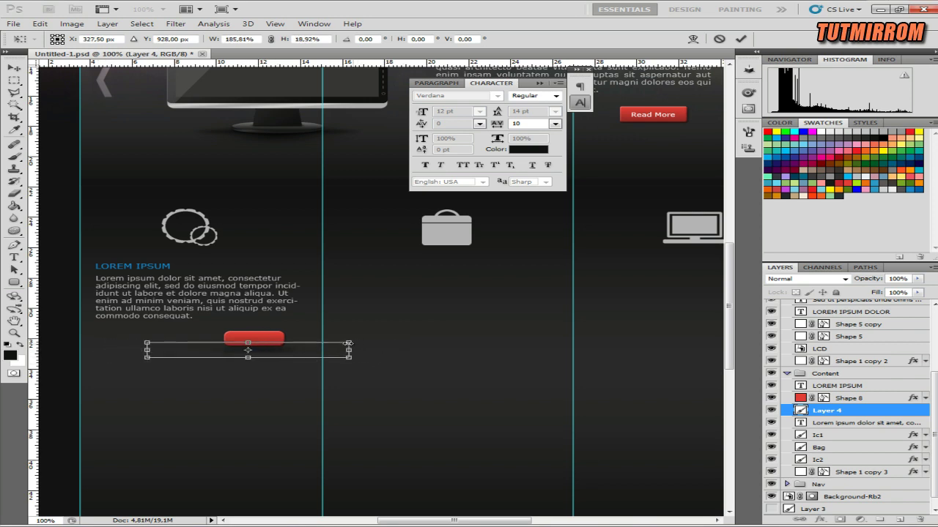
click(741, 39)
Step: Squash the shadow slightly flatter with another free transform
key(v)
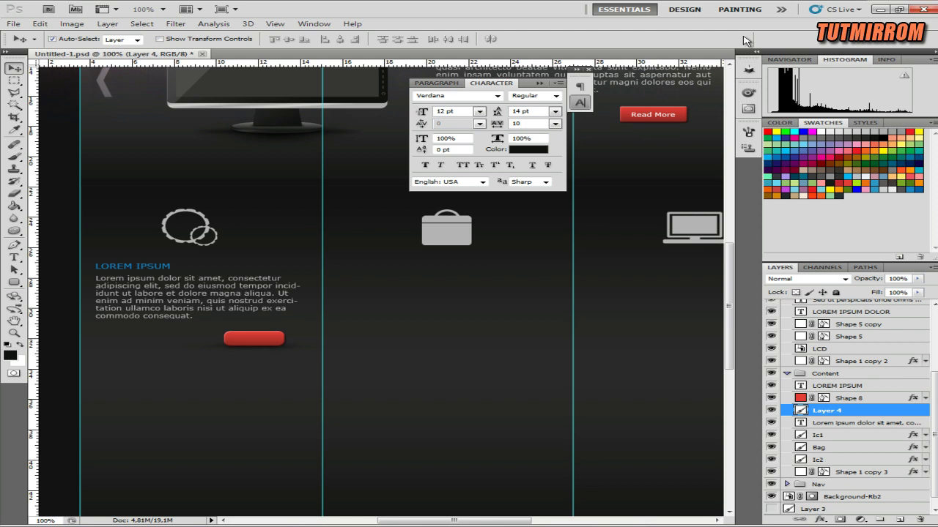
key(ctrl+t)
drag(254, 339, 254, 341)
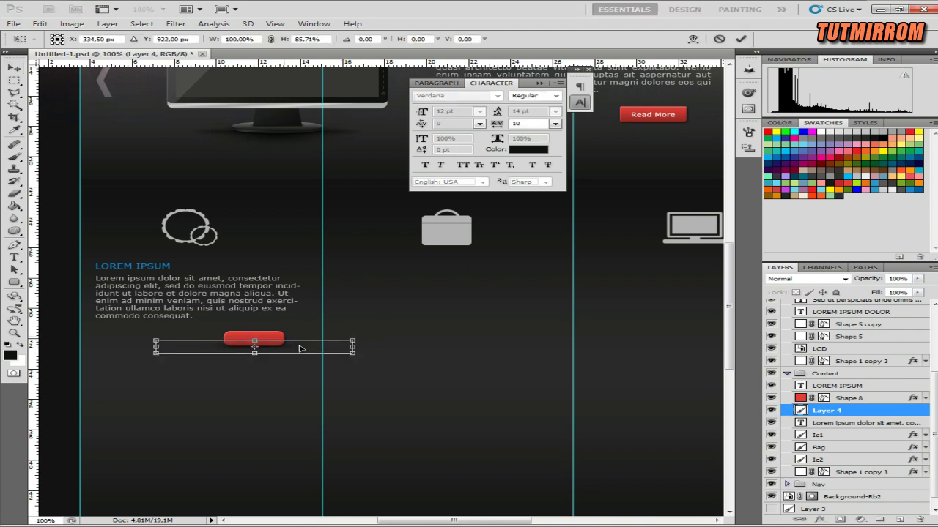
click(740, 40)
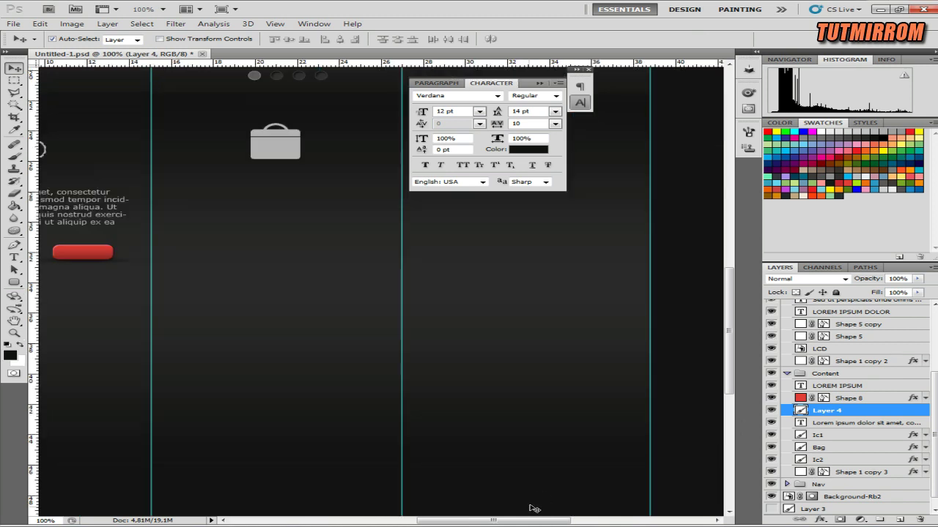
Step: Type 'More >>' on the first column's red button and set its text colour
drag(524, 520, 479, 522)
click(588, 69)
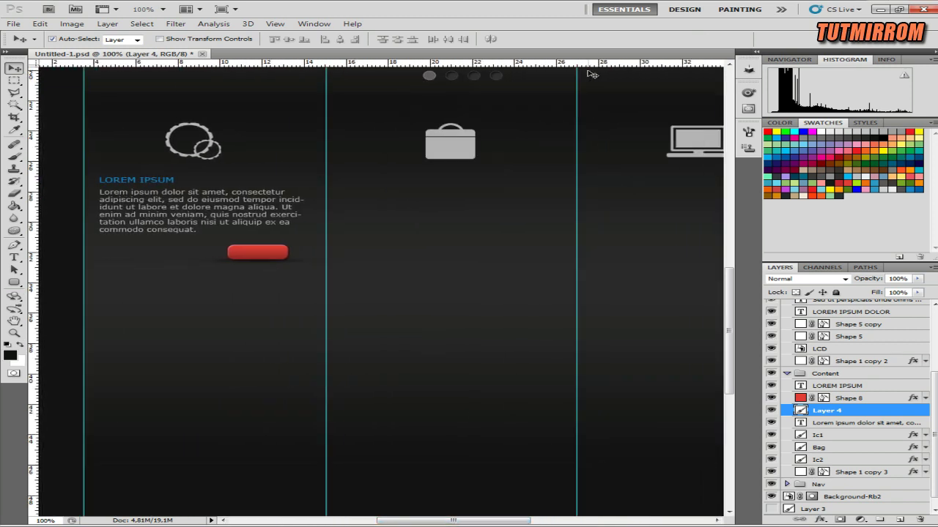
click(848, 397)
click(15, 262)
click(247, 256)
text(More >>)
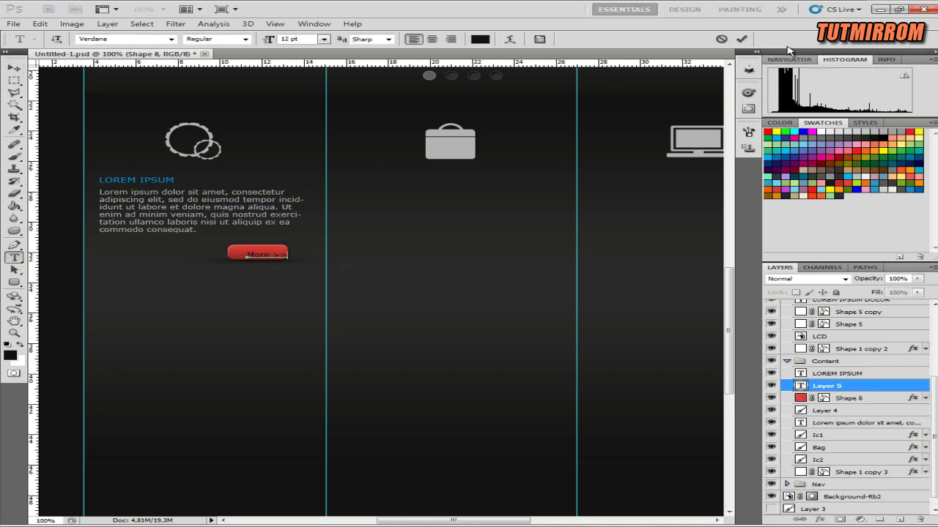
click(741, 39)
click(480, 38)
click(742, 235)
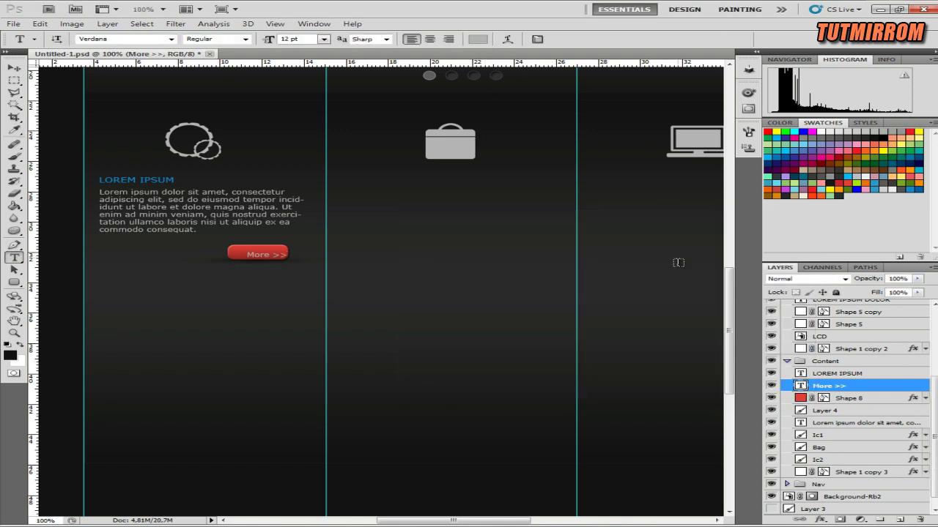
Step: Align the 'More >>' text vertically centred on the red button
shift+click(850, 398)
click(15, 67)
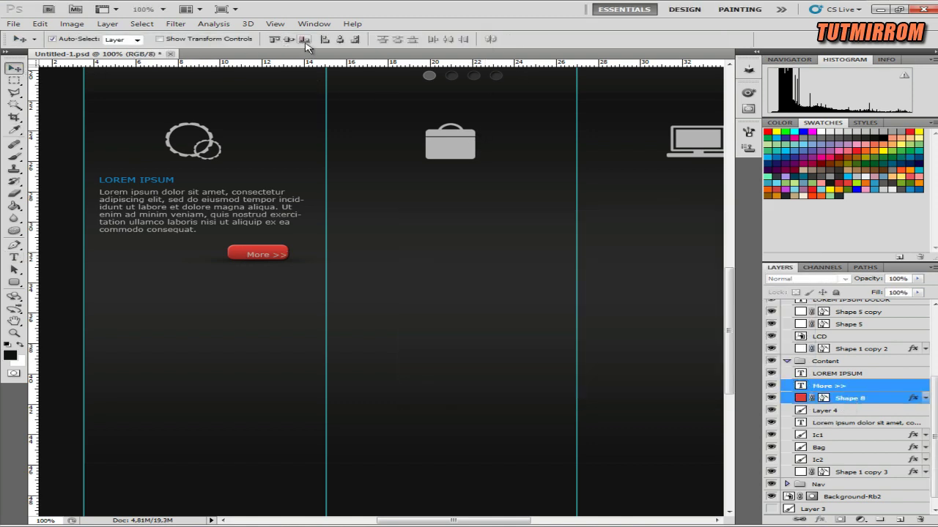
click(289, 39)
Step: Duplicate the first column's heading, text, button and shadow layers
click(843, 373)
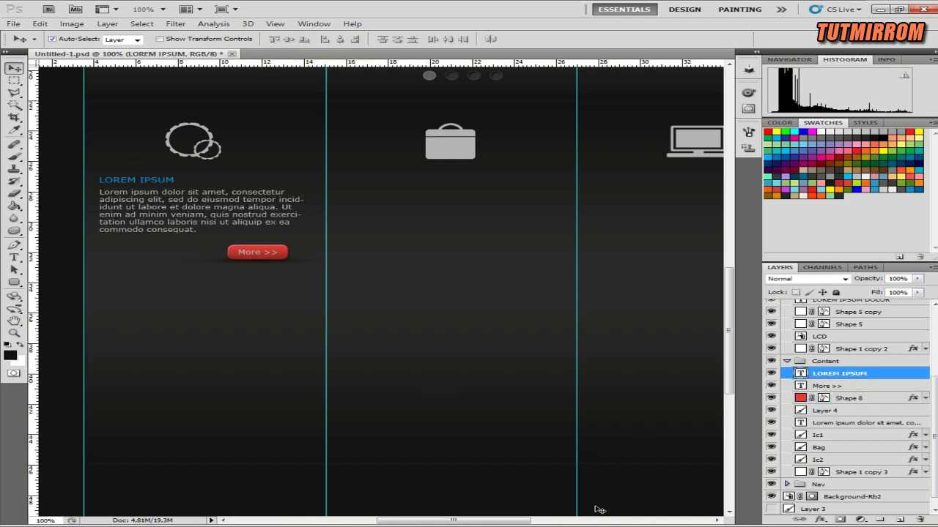
drag(455, 521, 464, 521)
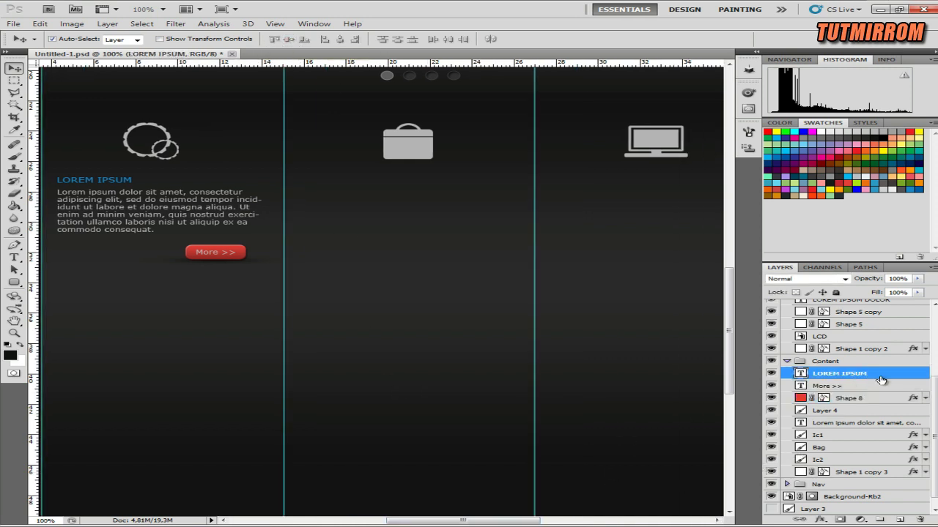
shift+click(865, 423)
right_click(849, 375)
click(843, 35)
click(634, 134)
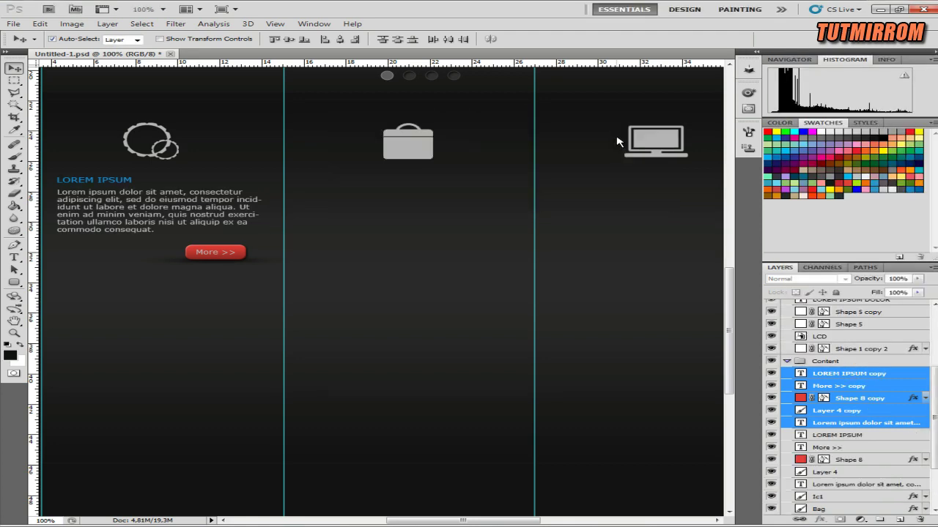
Step: Move the duplicated block into the second column, nudged one pixel left
drag(161, 233, 395, 260)
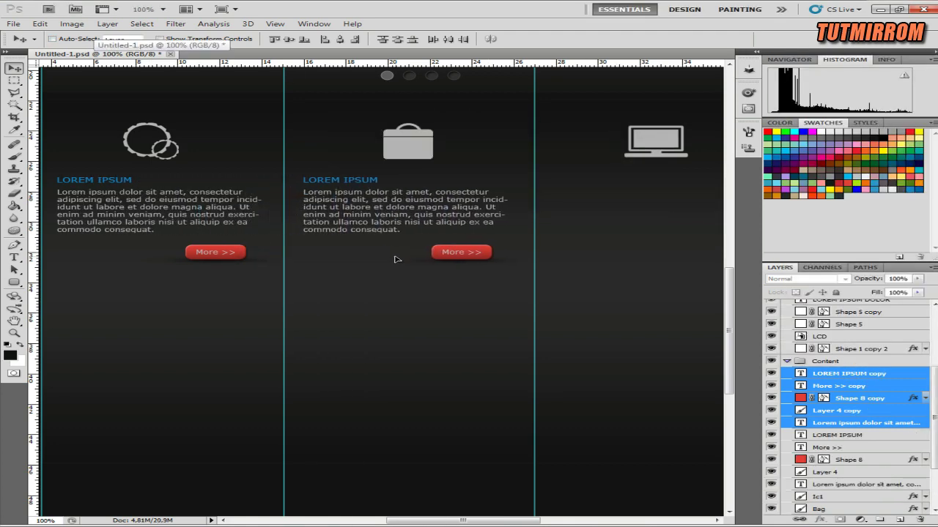
key(Left)
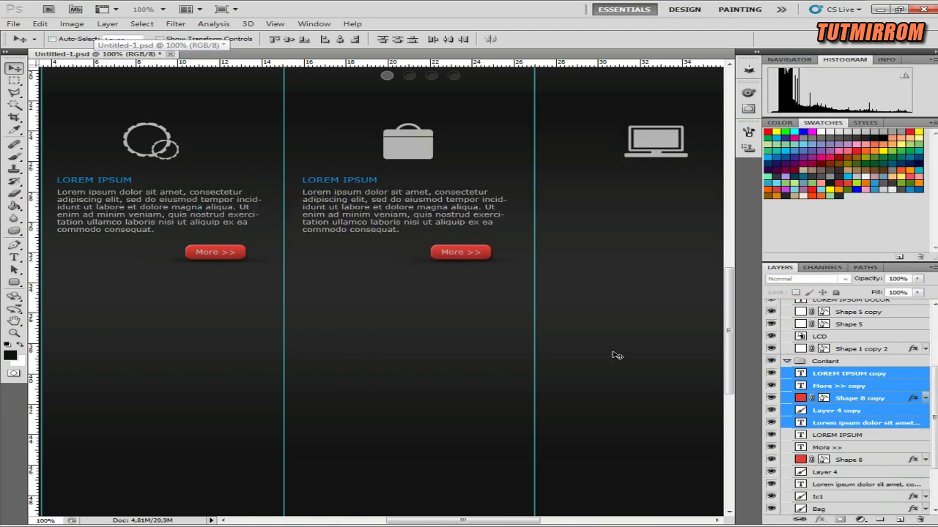
right_click(865, 379)
click(879, 38)
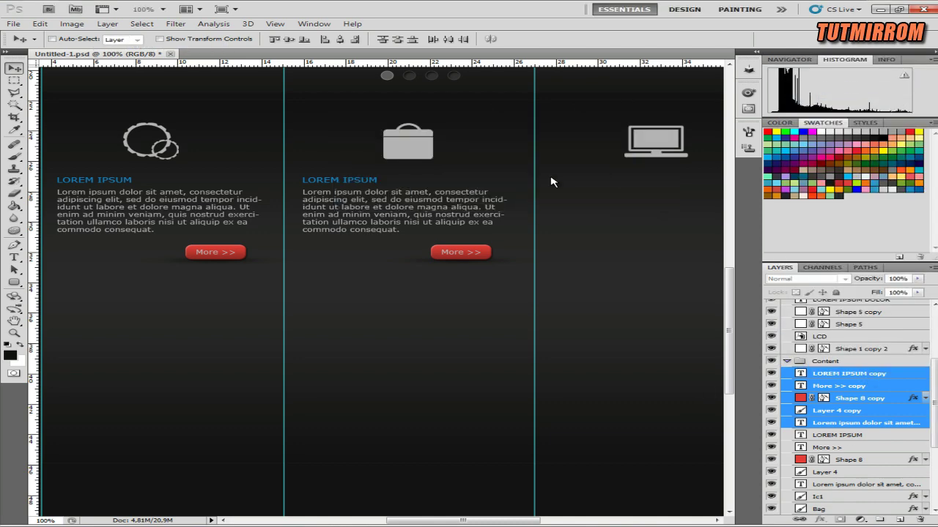
Step: Position another copy of the block in the third column and fit the layout on screen
drag(370, 216, 616, 218)
drag(488, 521, 513, 521)
drag(552, 225, 558, 223)
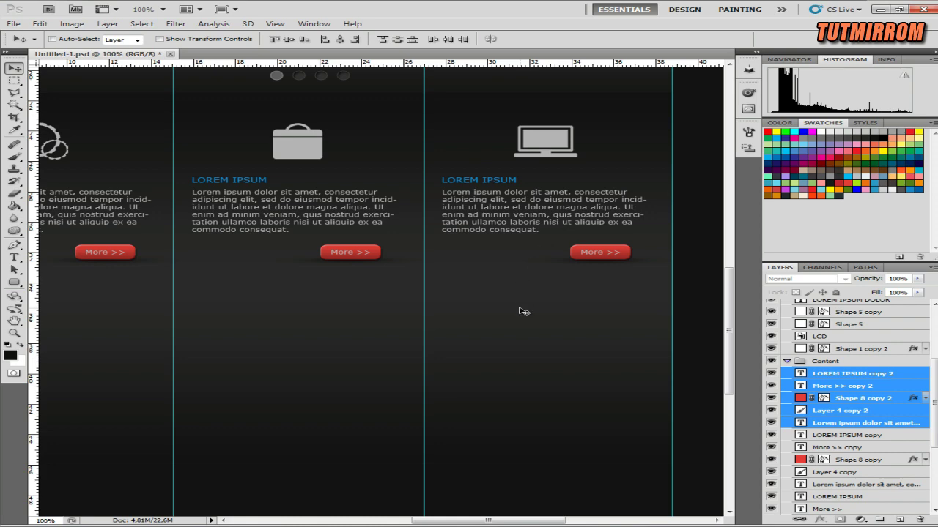
click(14, 333)
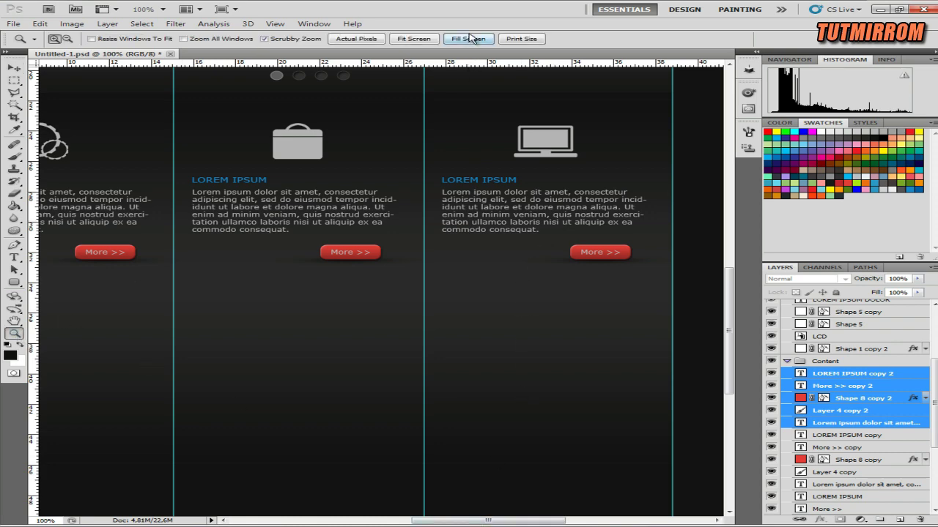
click(468, 39)
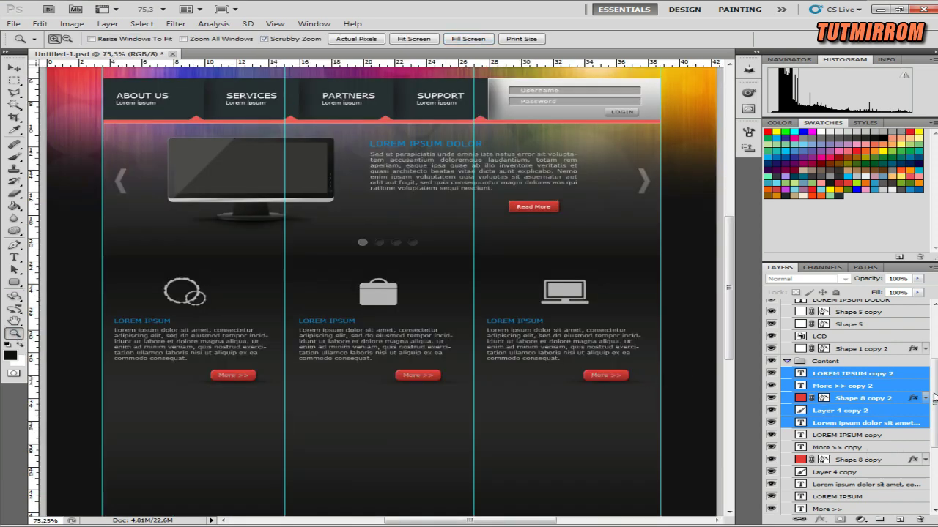
scroll(864, 423, down, 5)
Step: Nudge the Ic1, Bag and Ic2 icon layers into position
click(828, 424)
key(v)
shift+click(843, 447)
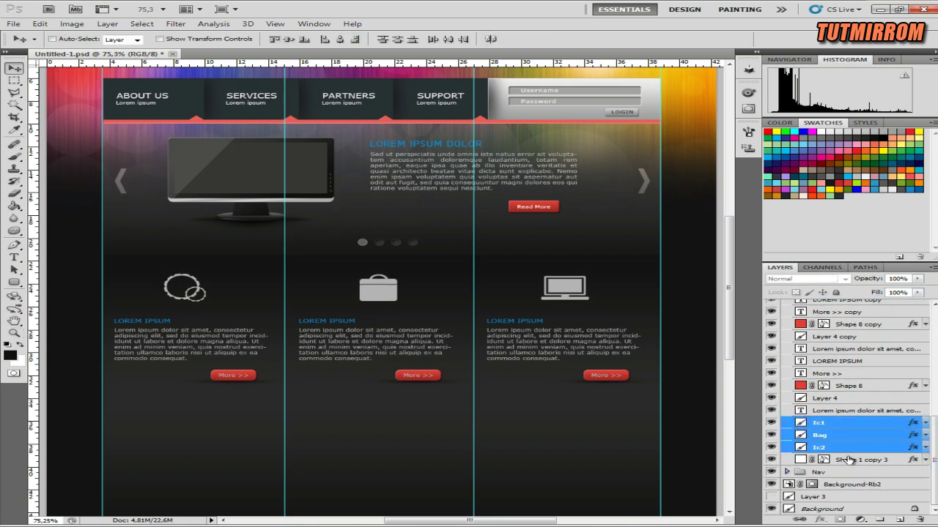
drag(730, 233, 733, 258)
scroll(890, 435, up, 3)
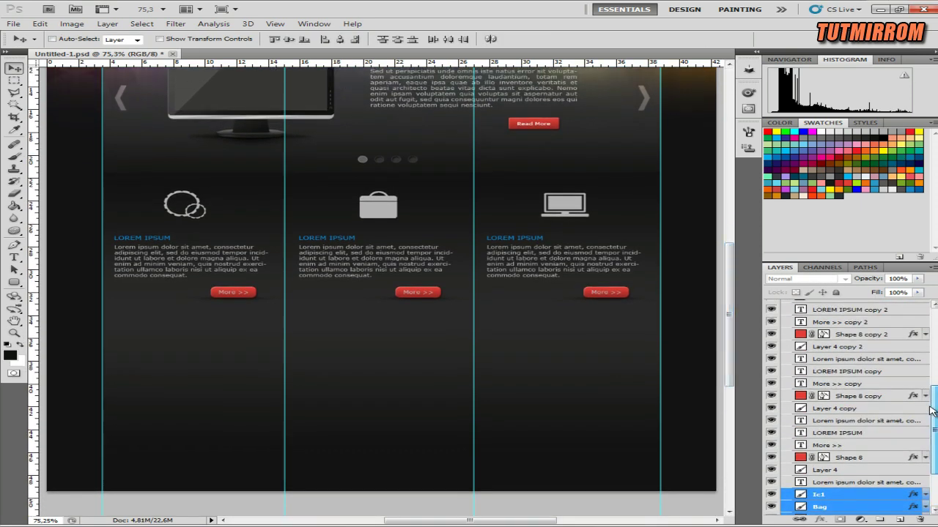
Step: Add a MAIN SERVICES heading below the first column
click(52, 39)
click(64, 244)
key(t)
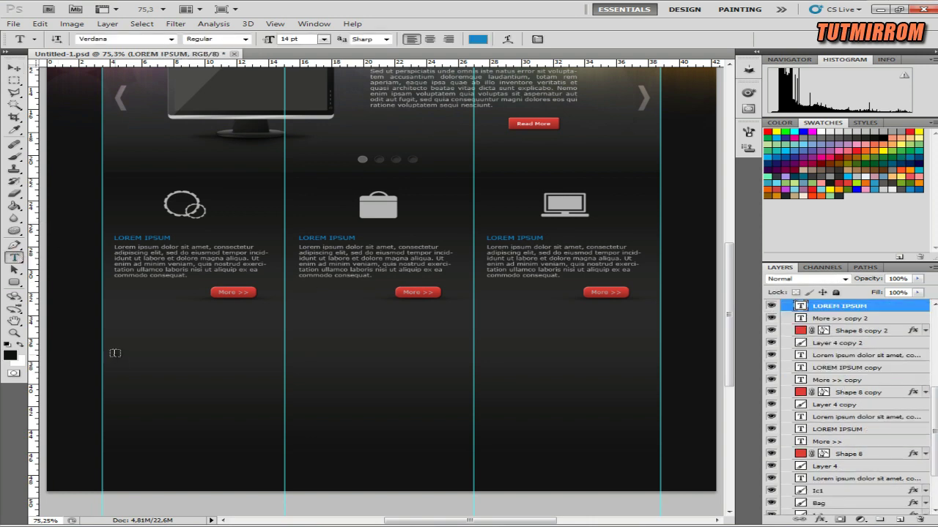
click(117, 340)
text(MAIN SERVICES)
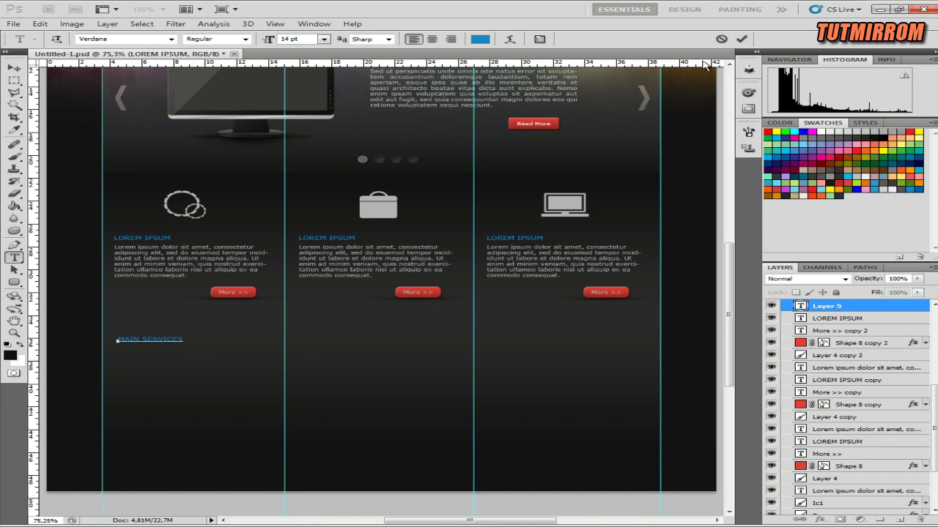
click(741, 39)
key(v)
key(Up)
key(Up)
key(Up)
key(Up)
key(Up)
key(Up)
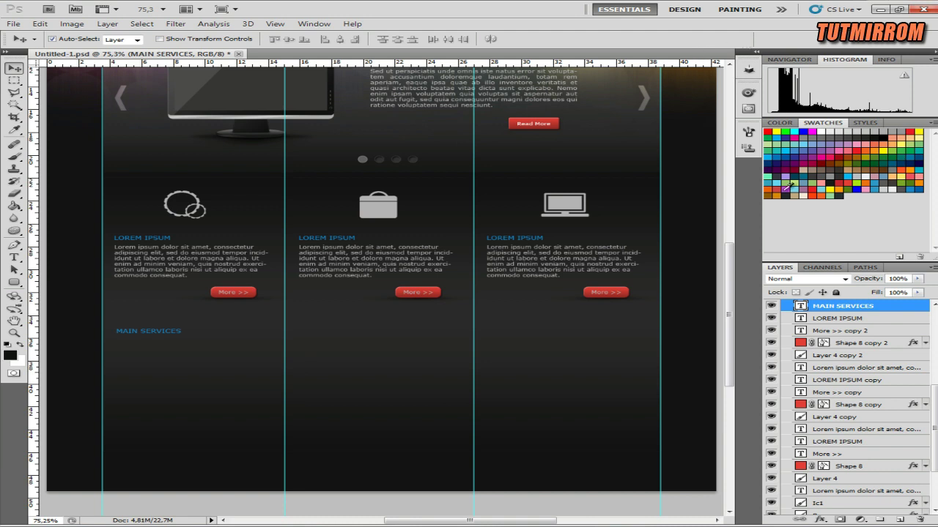
Step: Paste two lorem ipsum paragraphs in a text box under it, left-aligned with the heading
click(13, 258)
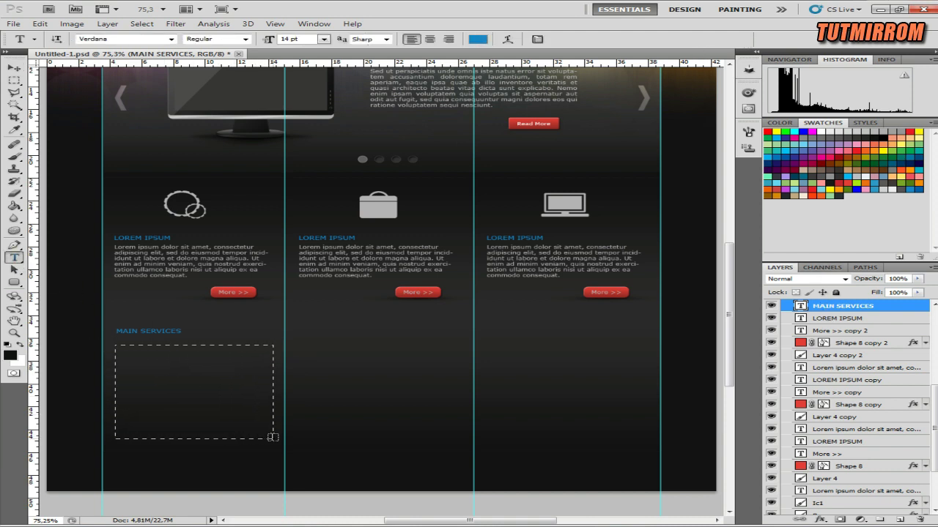
drag(232, 433, 274, 439)
key(ctrl+v)
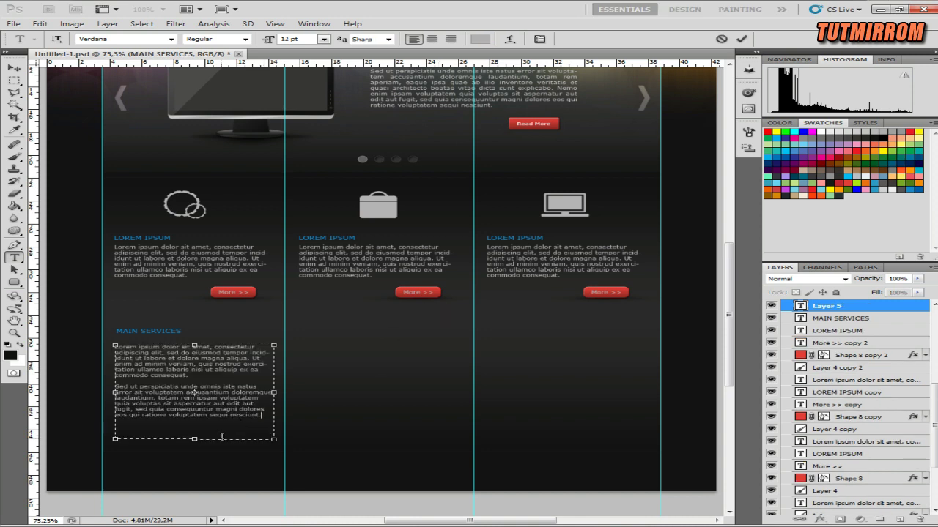
click(741, 39)
shift+click(850, 318)
click(14, 70)
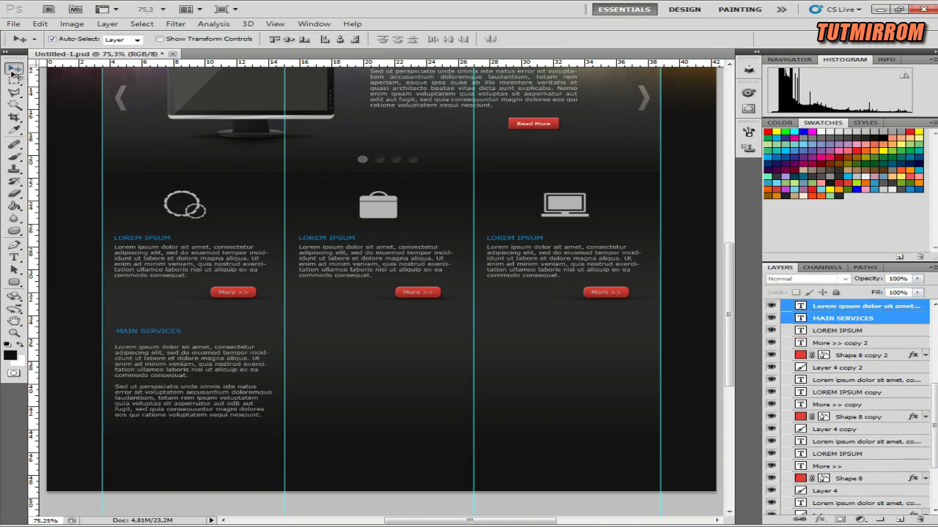
click(325, 39)
click(885, 321)
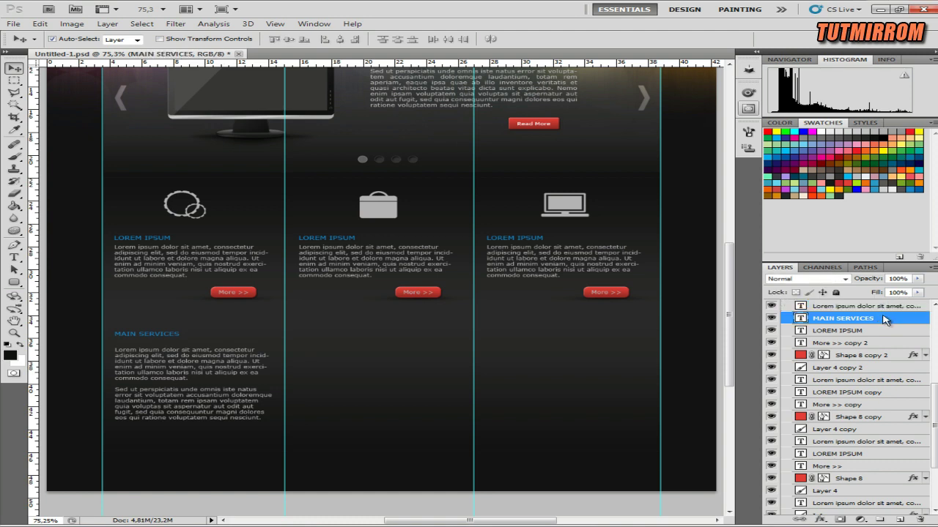
key(shift+Down)
Step: Duplicate the MAIN SERVICES heading into the middle column and retype it as OUR BLOG
click(852, 307)
click(852, 322)
key(ctrl+j)
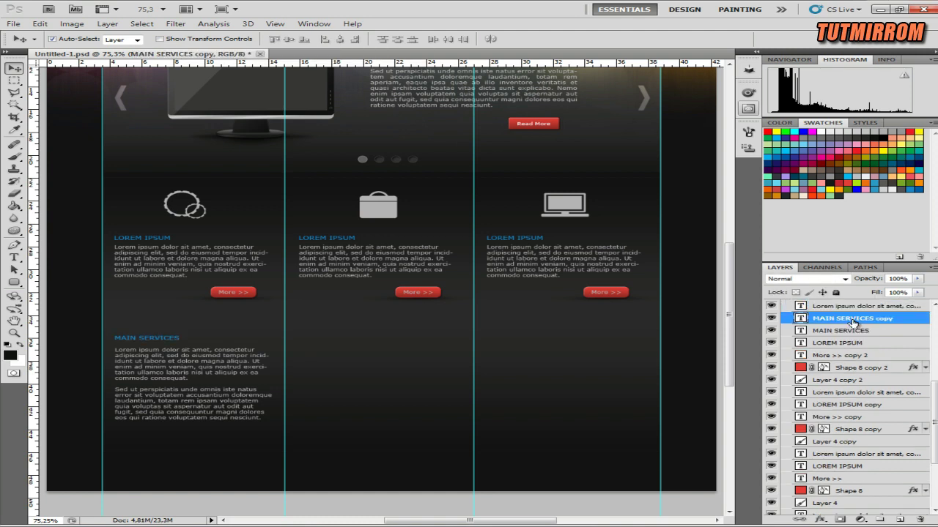
mouse_move(852, 322)
mouse_down()
mouse_move(834, 295)
mouse_move(836, 337)
mouse_up()
mouse_move(178, 339)
mouse_down()
mouse_move(379, 357)
mouse_move(362, 356)
mouse_up()
double_click(800, 343)
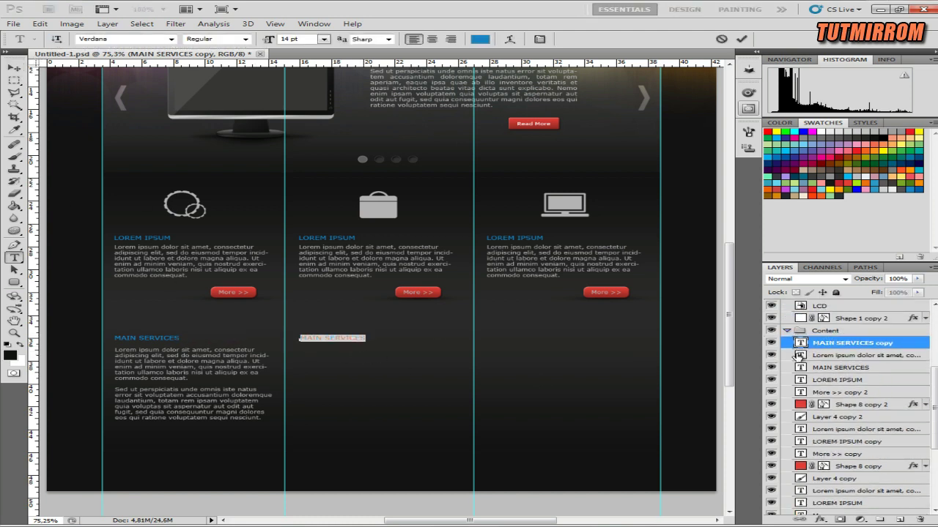
key(BackSpace)
text(OUR BLOG)
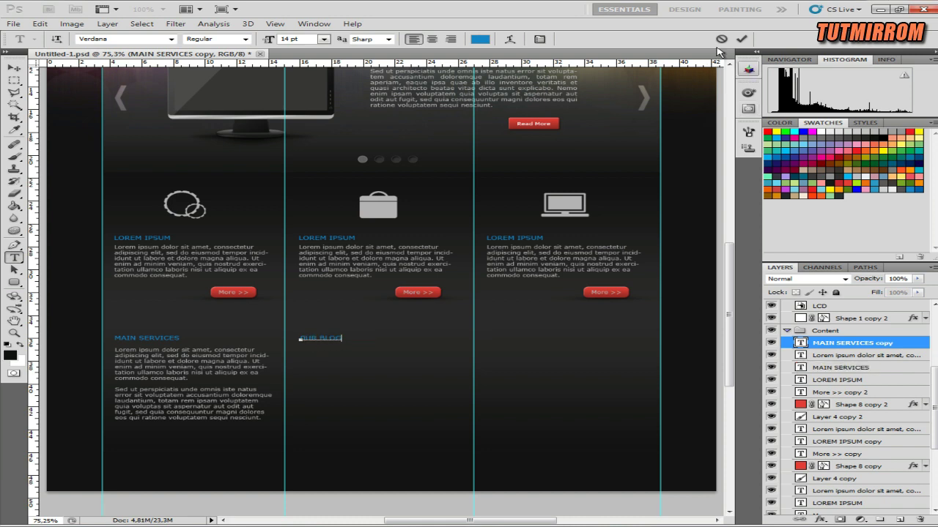
key(ctrl+Return)
Step: Draw a small light-blue dot with no stroke under OUR BLOG
click(14, 282)
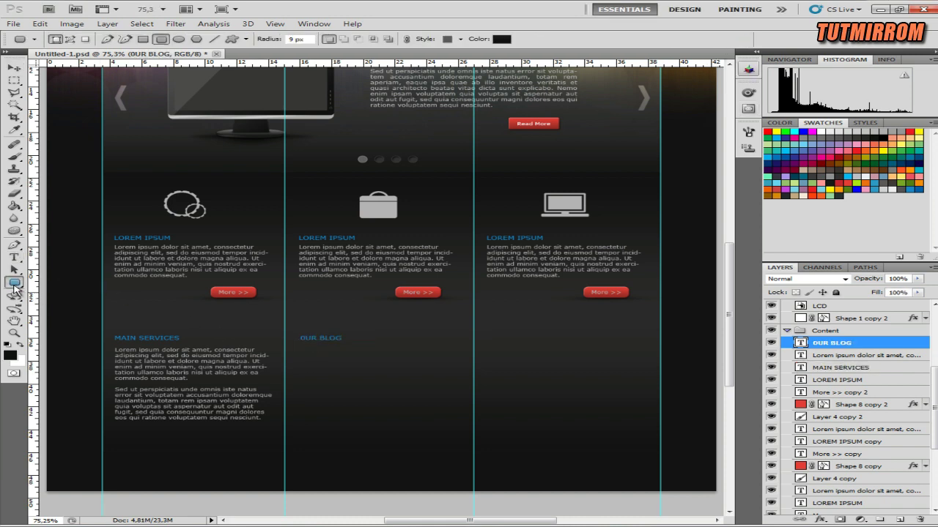
click(73, 301)
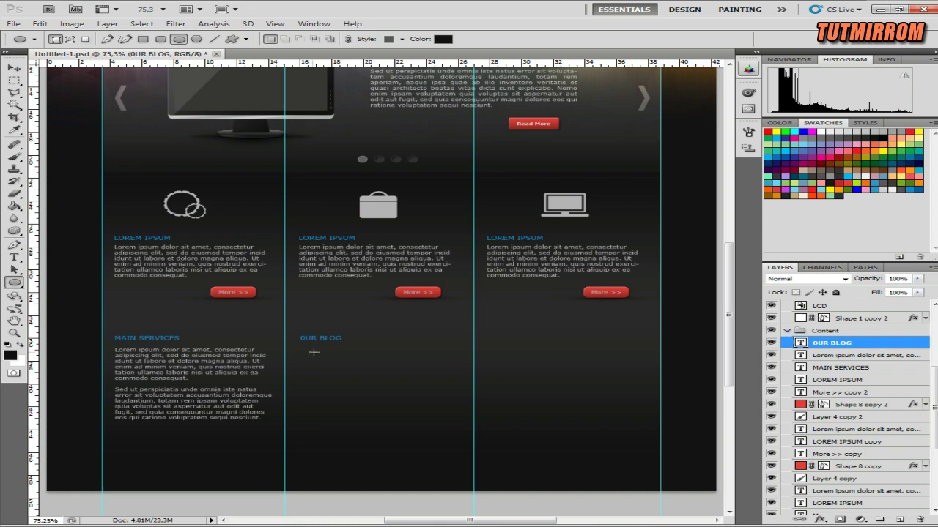
drag(324, 358, 318, 359)
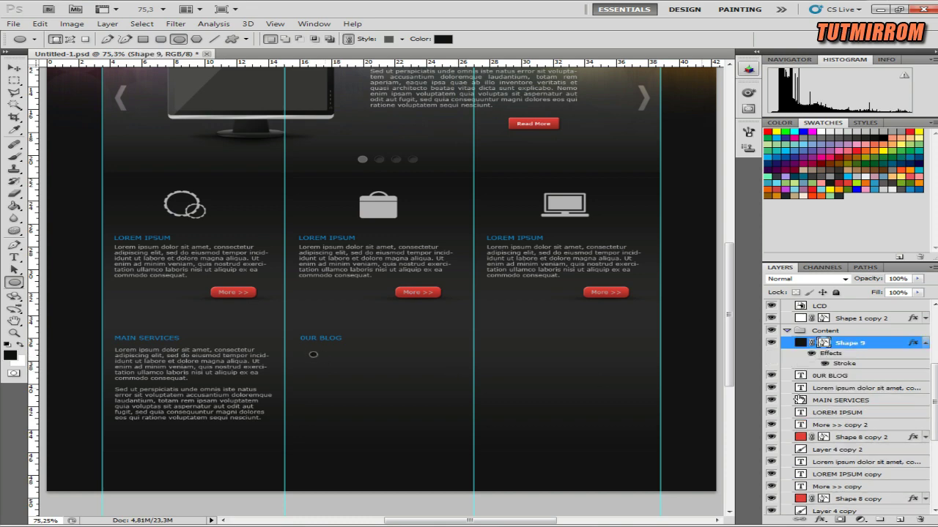
right_click(875, 345)
click(822, 296)
double_click(800, 306)
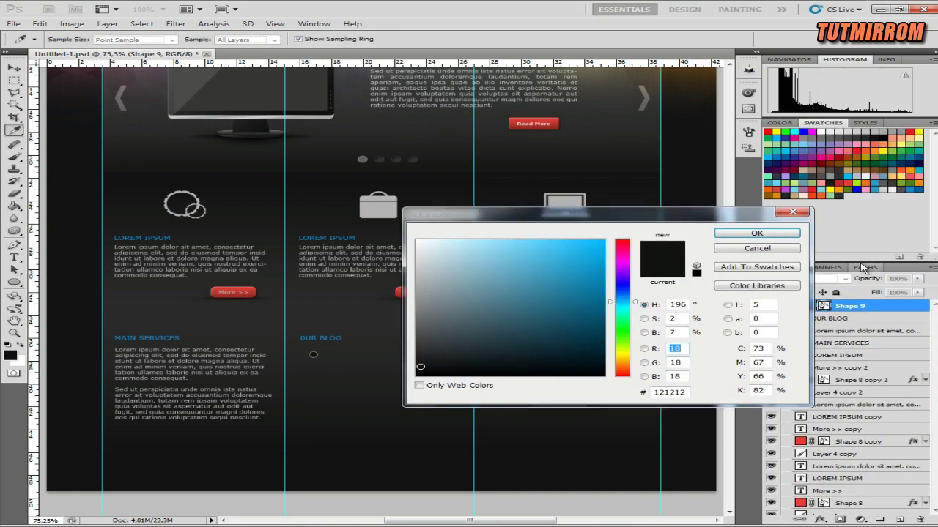
click(796, 190)
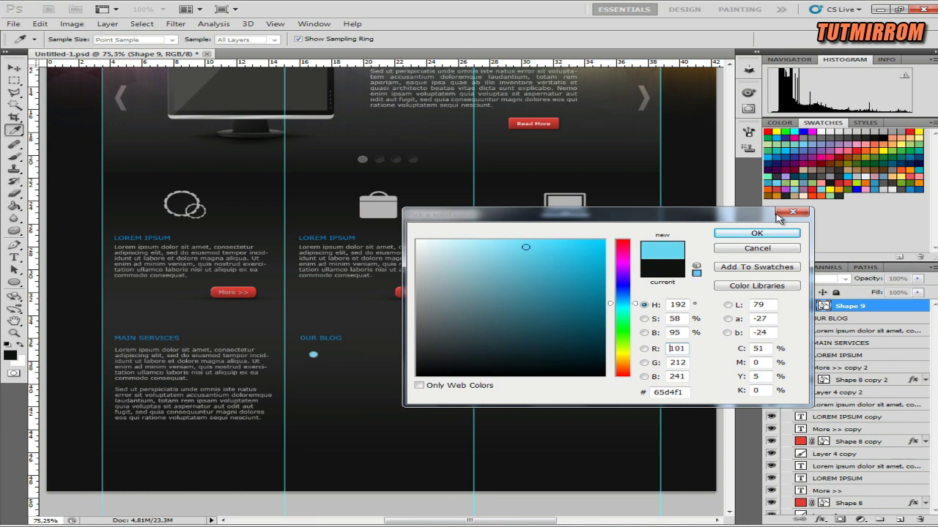
key(Return)
key(v)
Step: Add the date 'May 25, 2015' beside the dot and colour it orange
click(14, 258)
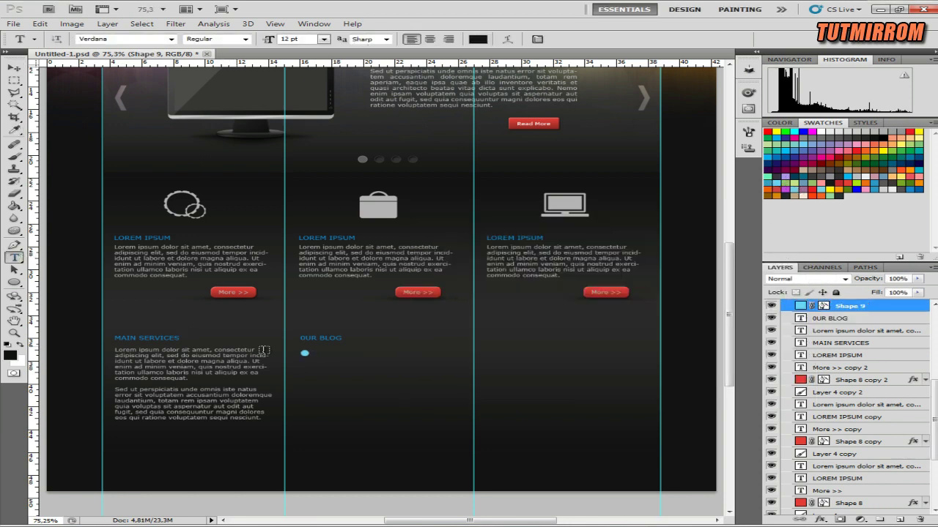
click(325, 354)
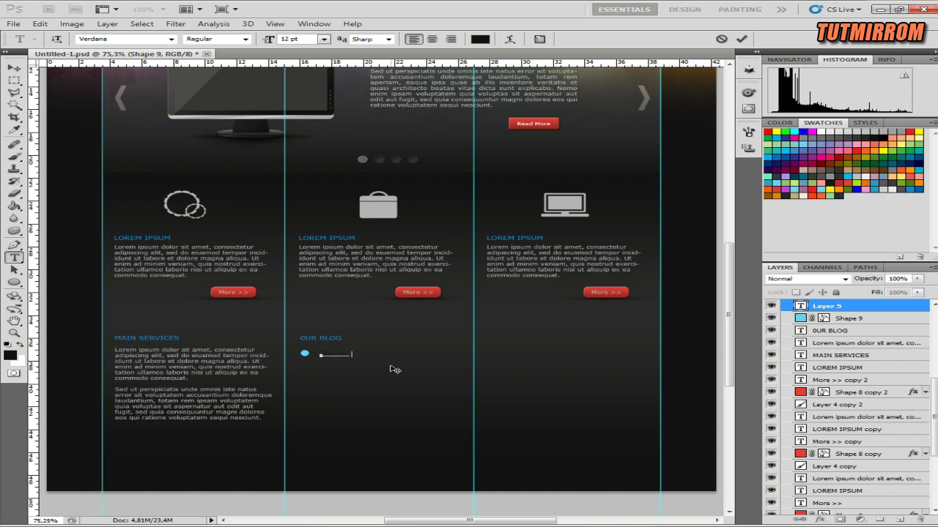
click(741, 40)
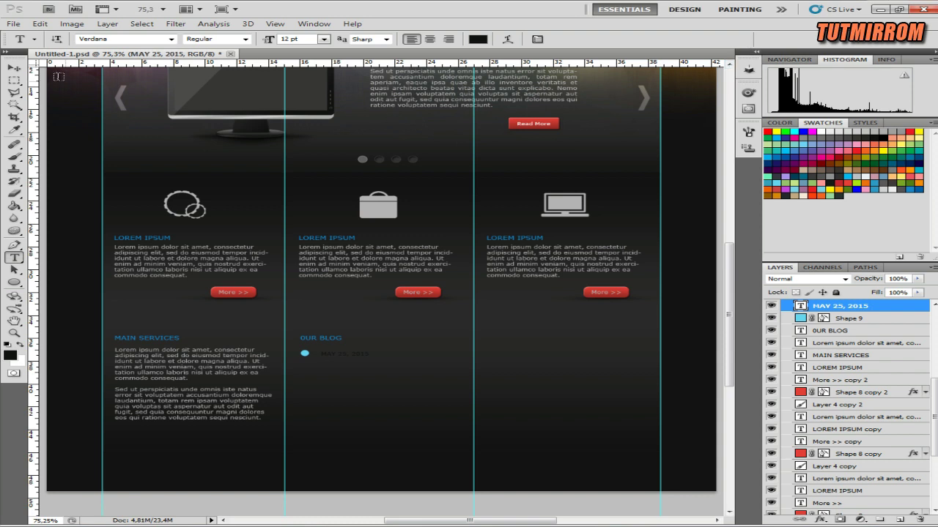
click(14, 67)
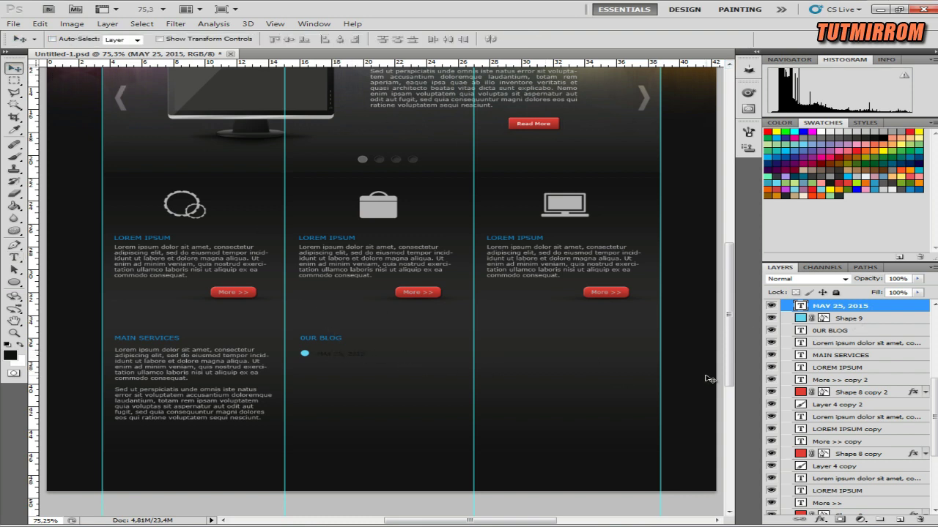
click(14, 257)
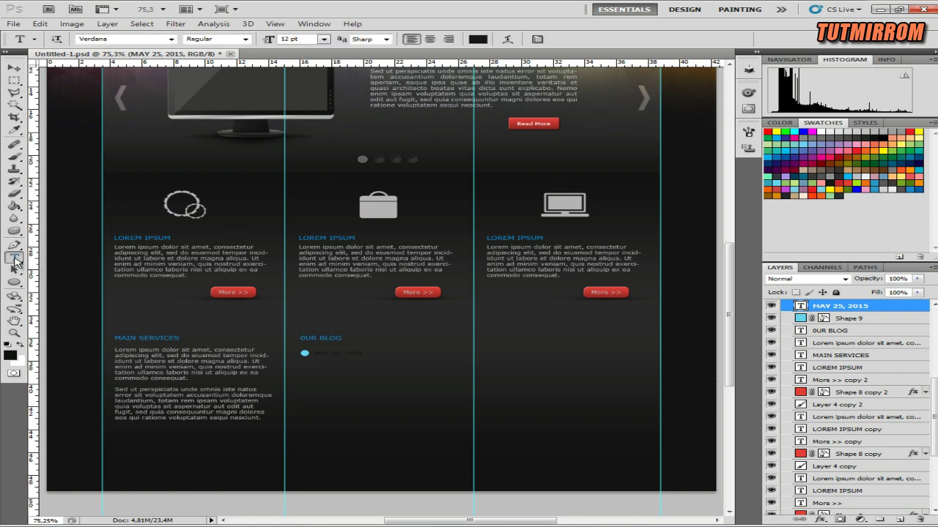
click(468, 40)
click(920, 183)
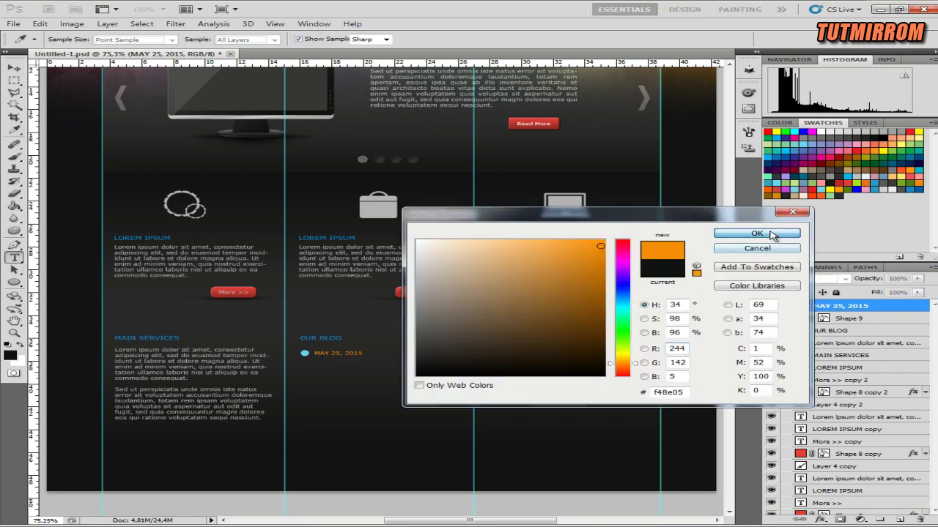
click(756, 233)
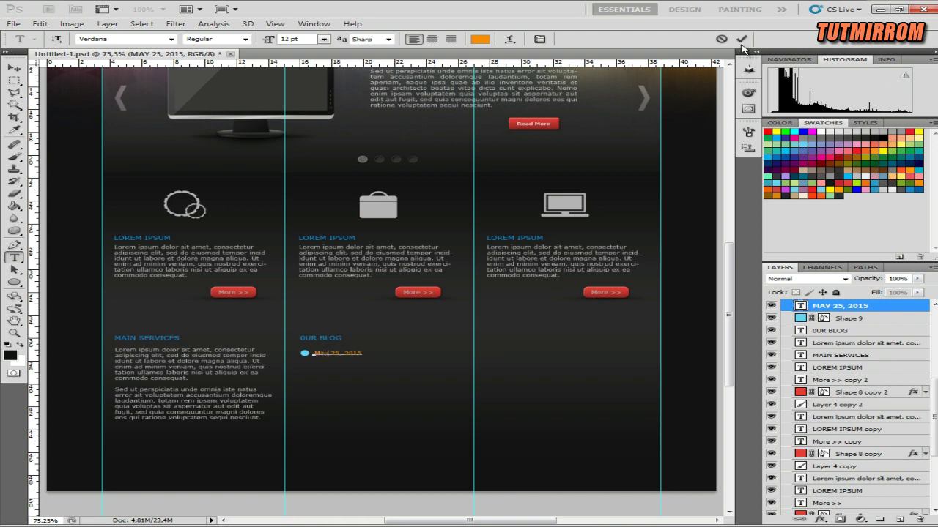
key(ctrl+Return)
key(v)
click(845, 318)
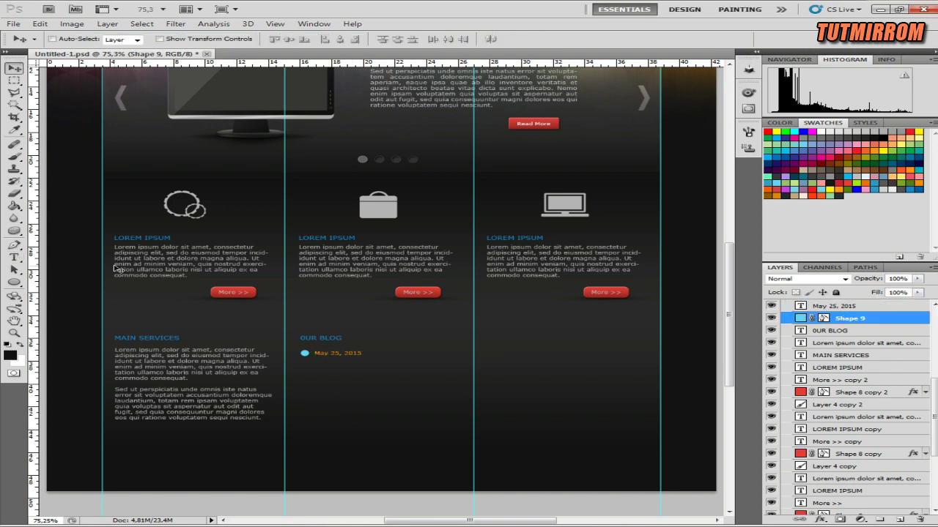
Step: Resize the bullet dot and nudge the date up slightly
key(ctrl+t)
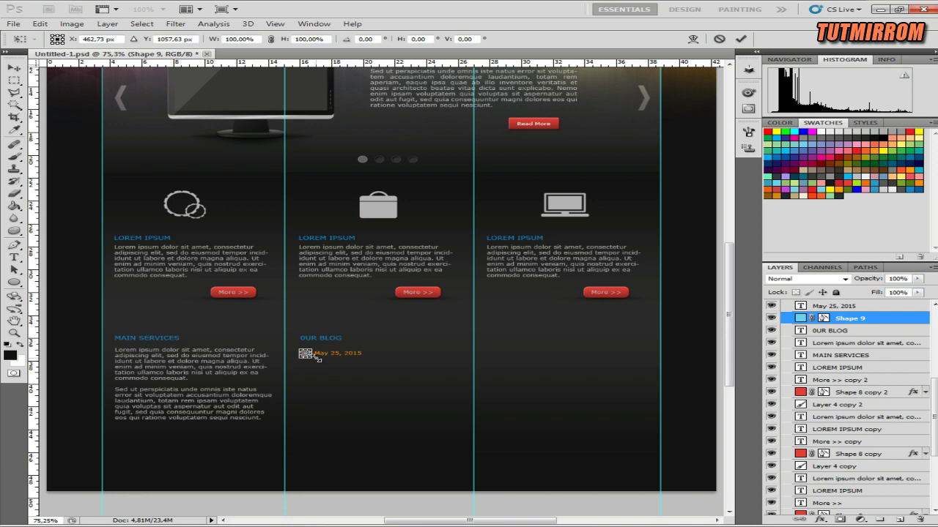
click(740, 38)
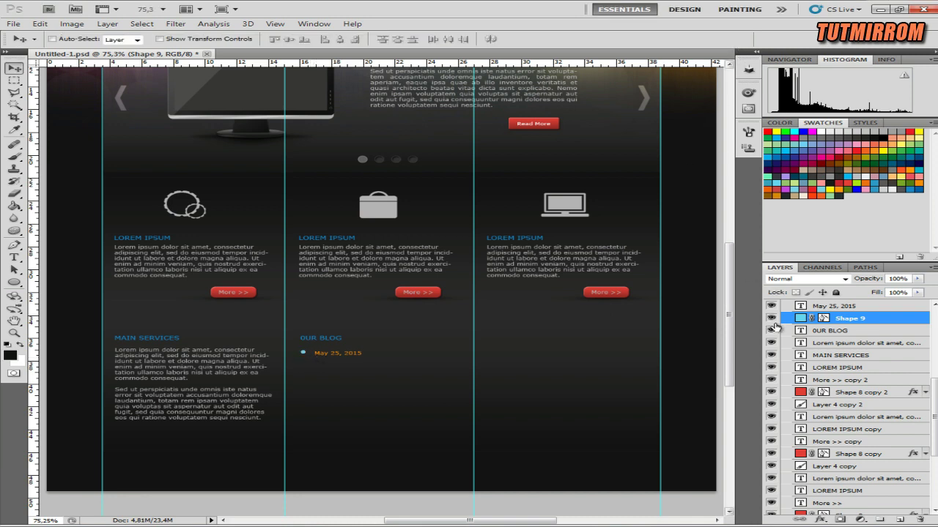
shift+click(842, 331)
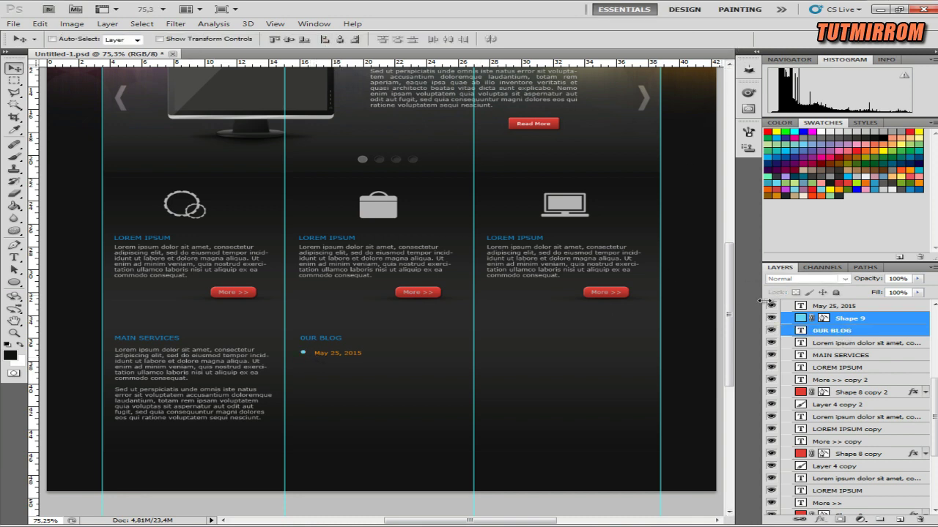
click(865, 307)
key(Up)
key(Up)
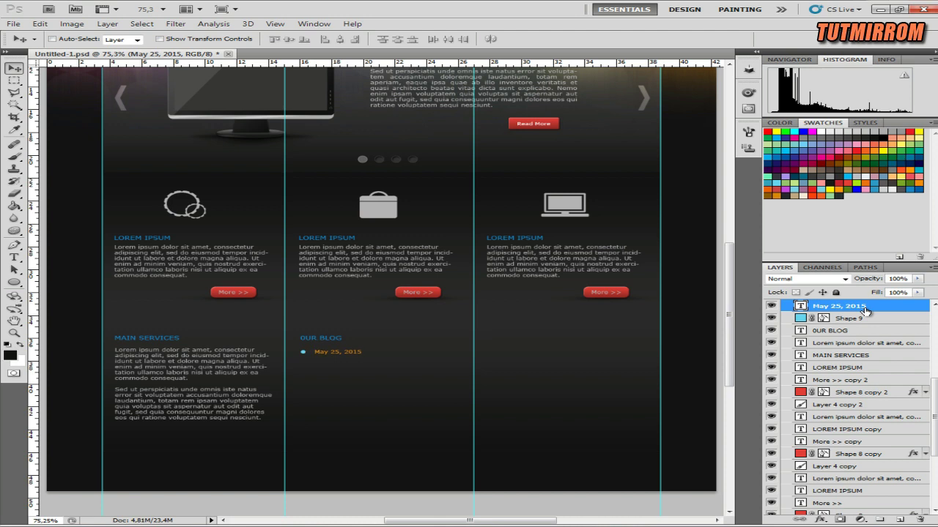
Step: Paste a Lorem ipsum excerpt in a text box below the date, left-aligned with it
click(13, 257)
drag(316, 362, 461, 374)
text(Lorem ipsum dolor sit amet, consectetur adipiscing elit, sed)
click(741, 39)
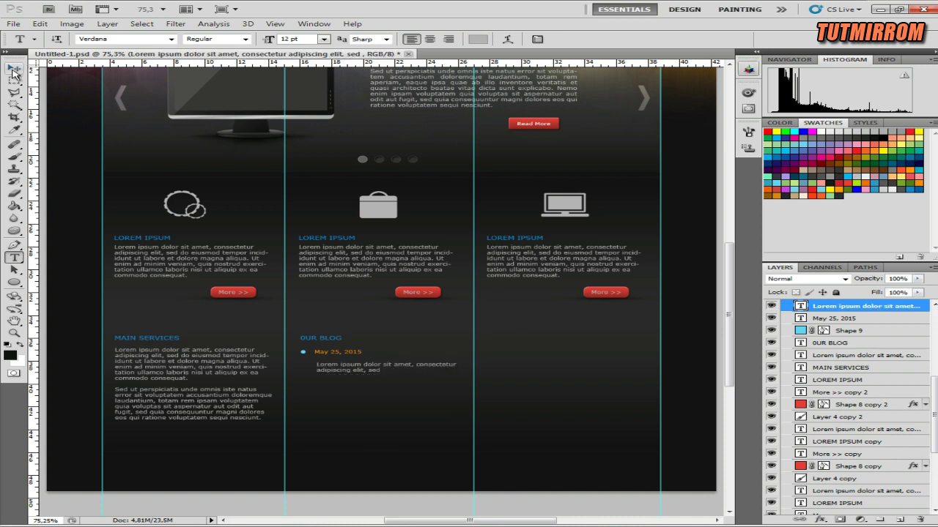
click(13, 68)
ctrl+click(835, 318)
click(325, 39)
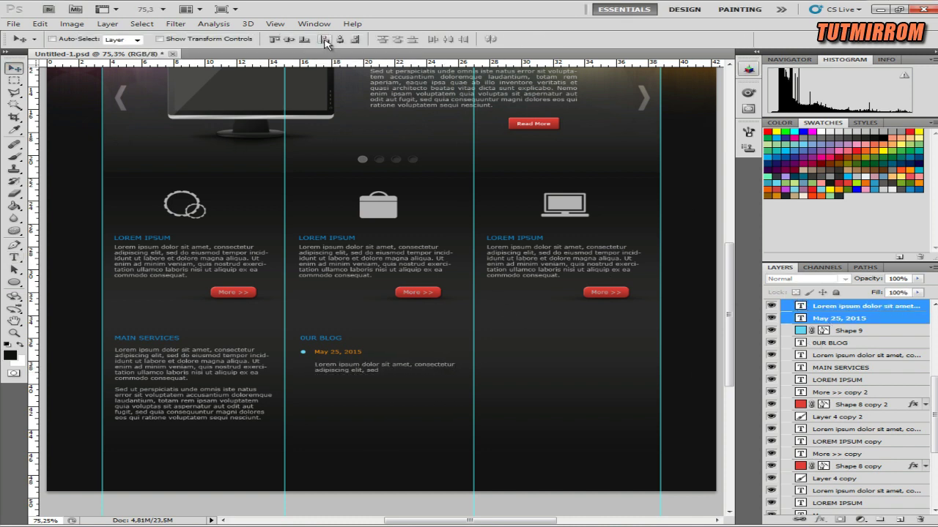
click(846, 306)
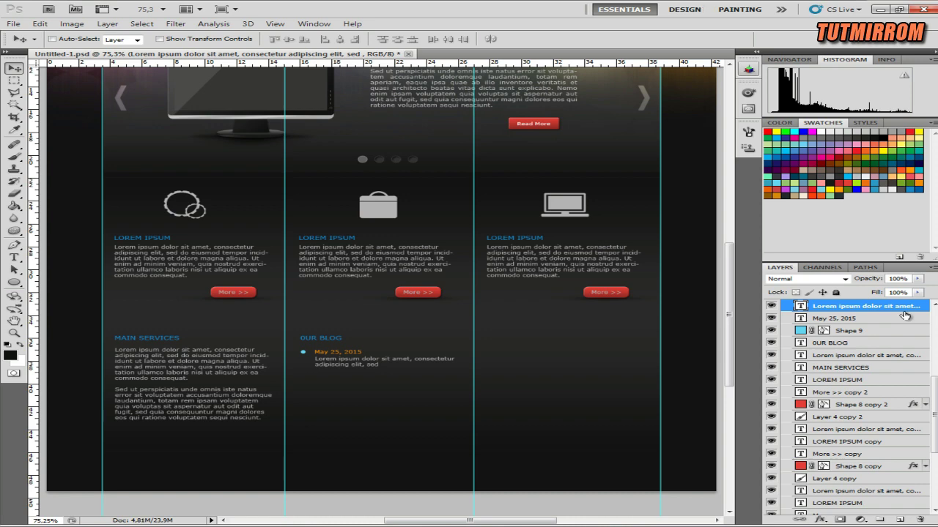
Step: Duplicate the bullet, date and excerpt twice, stacking three blog entries
click(865, 330)
scroll(865, 326, up, 1)
shift+click(865, 319)
right_click(865, 322)
click(820, 41)
click(649, 133)
key(shift+Down)
key(shift+Down)
key(shift+Down)
key(shift+Down)
right_click(864, 331)
click(802, 245)
click(634, 137)
key(shift+Down)
key(shift+Down)
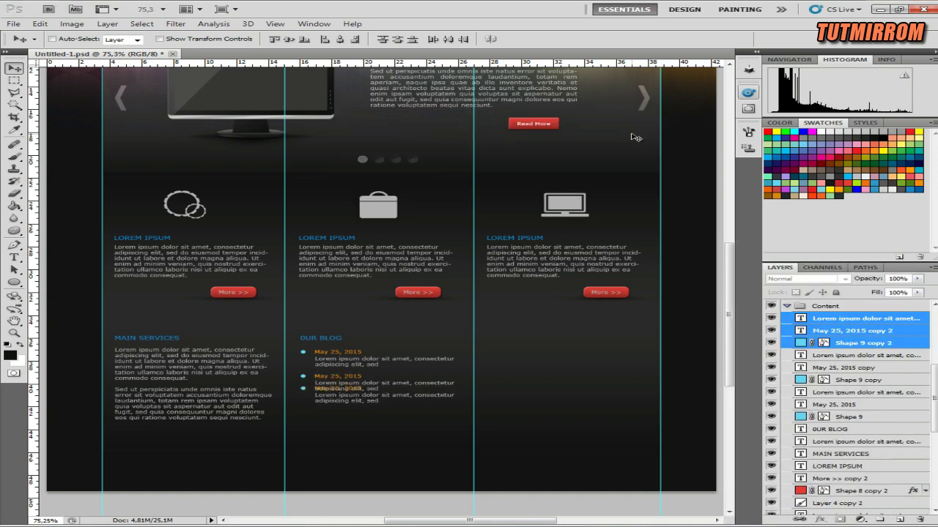
key(shift+Down)
key(shift+Down)
Step: Nudge all three blog entries down slightly and duplicate the OUR BLOG heading
scroll(854, 405, down, 3)
scroll(854, 405, down, 2)
scroll(853, 405, up, 2)
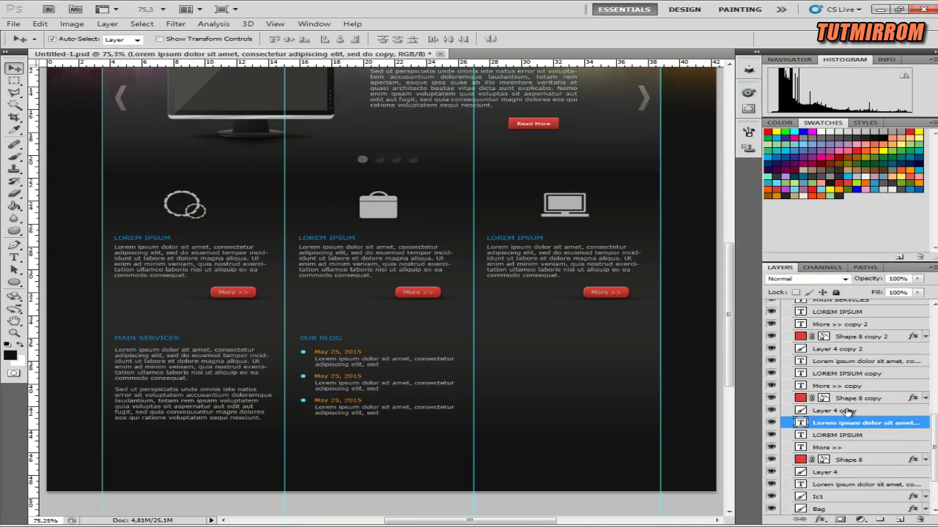
scroll(854, 396, up, 2)
scroll(857, 366, up, 2)
click(865, 337)
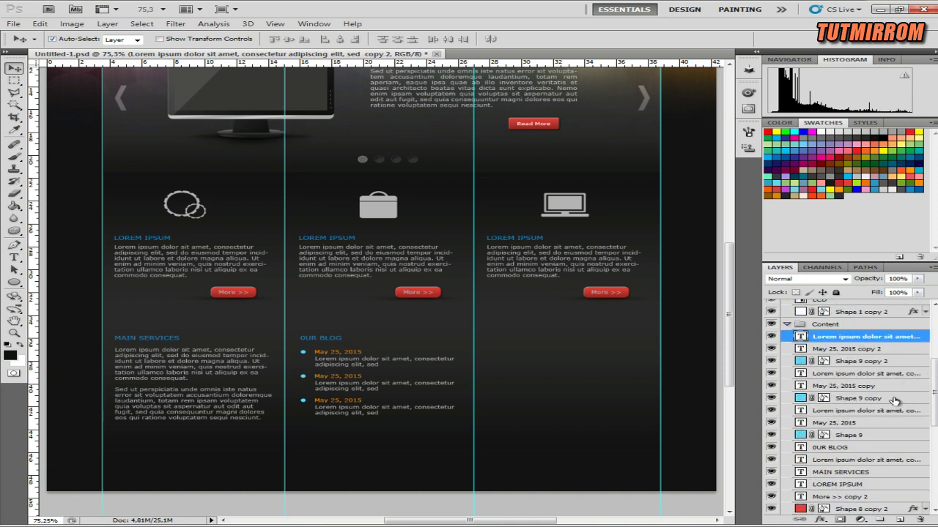
shift+click(853, 437)
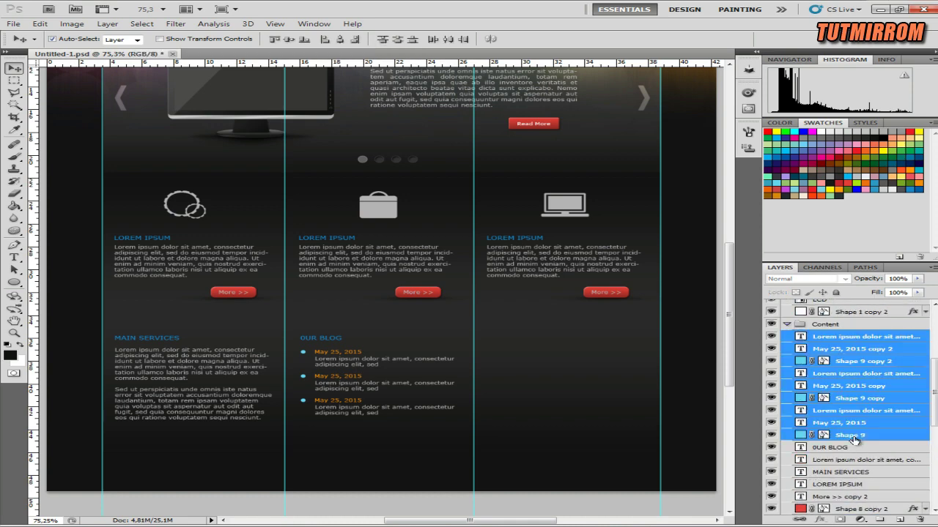
key(Down)
key(Down)
key(Down)
click(854, 447)
key(ctrl+j)
Step: Move the heading copy into the third column and retype it as SERVICES LIST
key(shift+Right)
key(shift+Right)
key(shift+Right)
key(shift+Right)
key(shift+Right)
key(shift+Right)
key(shift+Right)
key(shift+Right)
key(shift+Right)
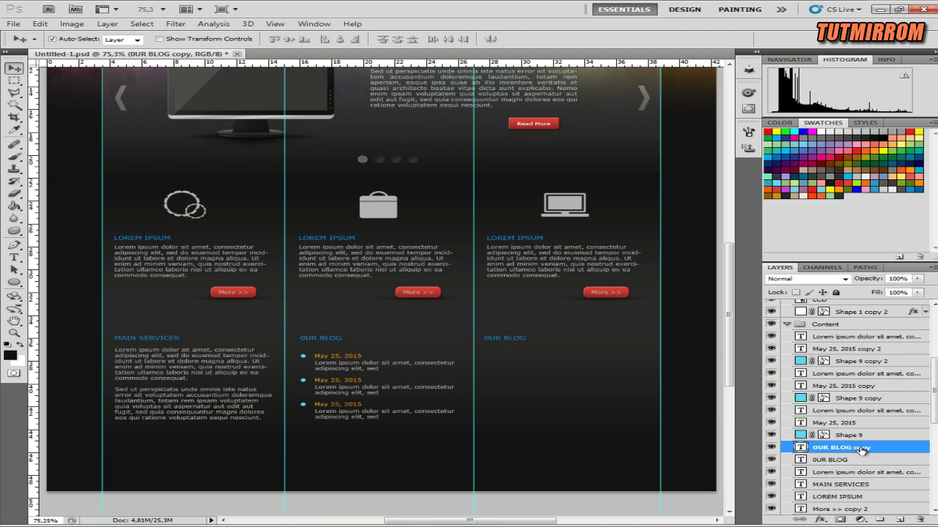
double_click(800, 450)
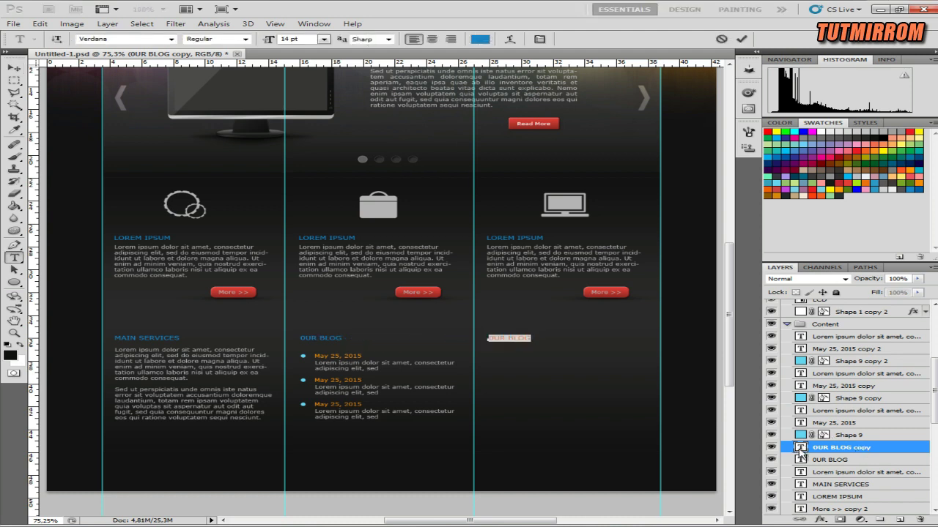
text(SERVICES LIST)
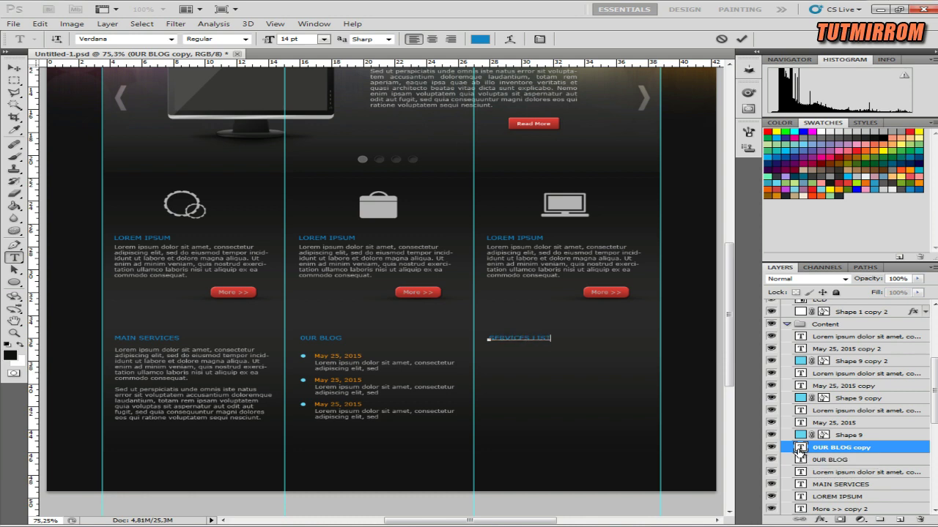
click(742, 39)
key(v)
drag(864, 448, 861, 331)
Step: Duplicate a blue bullet dot and place it under the SERVICES LIST heading
click(857, 374)
key(ctrl+j)
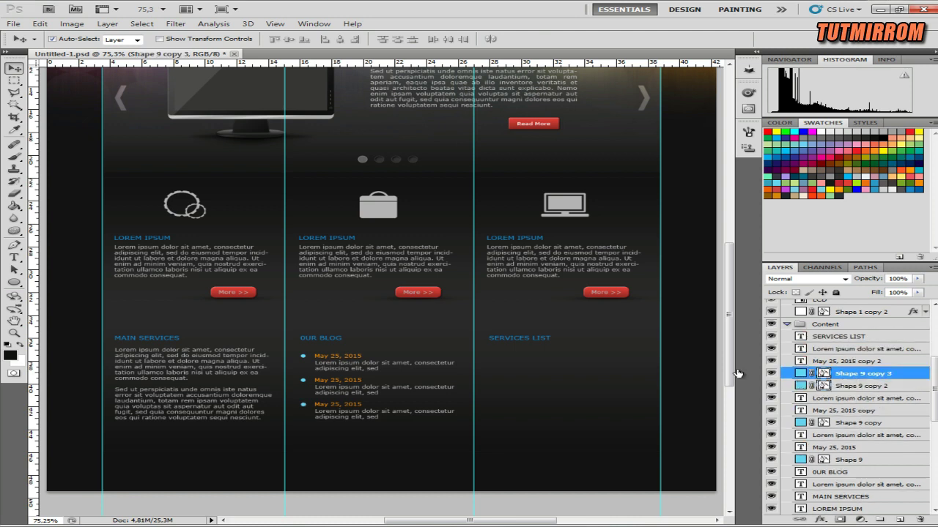
click(58, 39)
drag(477, 381, 517, 410)
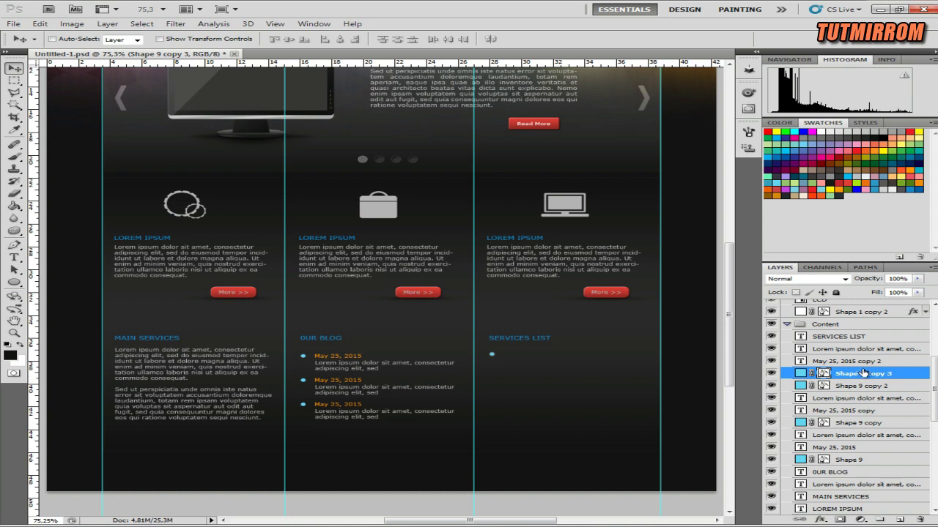
drag(861, 374, 850, 344)
shift+click(847, 337)
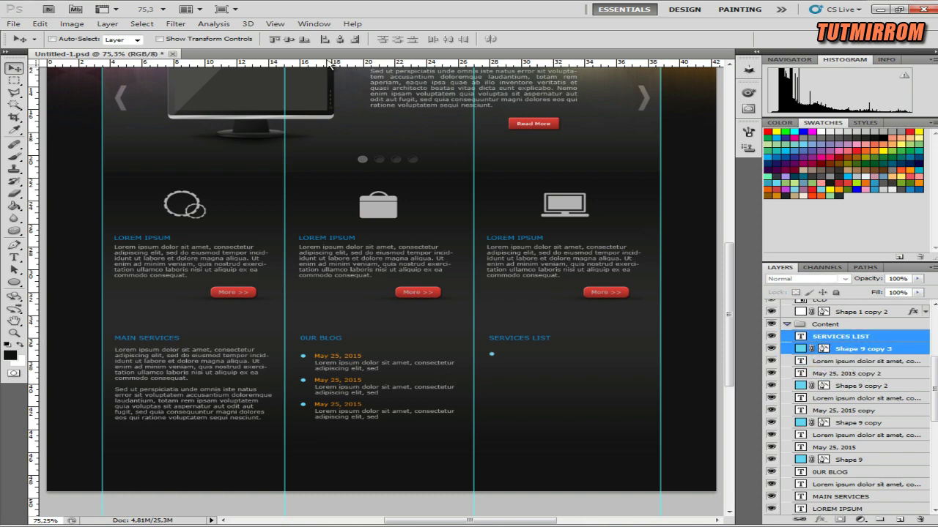
click(838, 349)
key(alt+Tab)
Step: Paste the six list lines from the notes into a text box below the SERVICES LIST heading
mouse_move(208, 371)
mouse_down()
mouse_move(85, 354)
mouse_move(14, 328)
mouse_up()
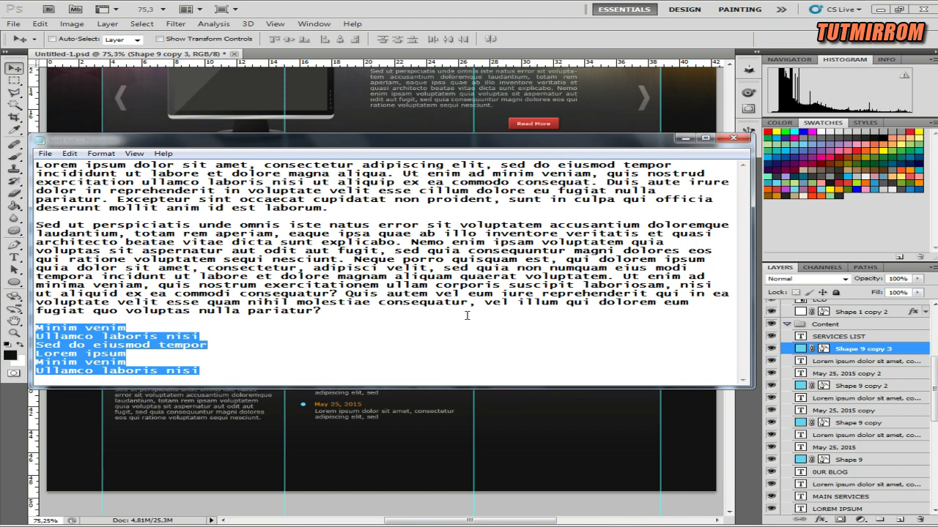
click(683, 138)
key(t)
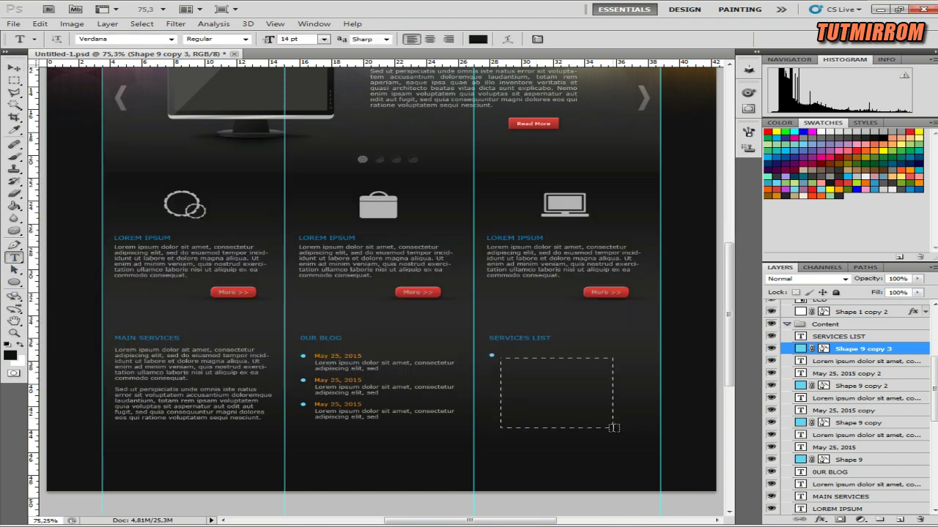
drag(596, 404, 614, 430)
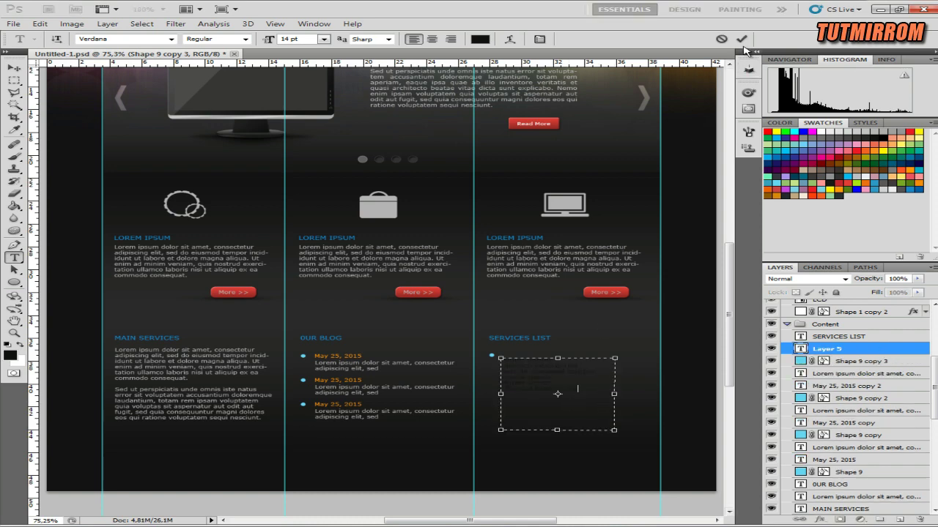
click(742, 38)
Step: Format the list text as 12 pt light grey with 24 pt line spacing
click(539, 39)
click(479, 110)
click(483, 204)
click(528, 149)
click(424, 249)
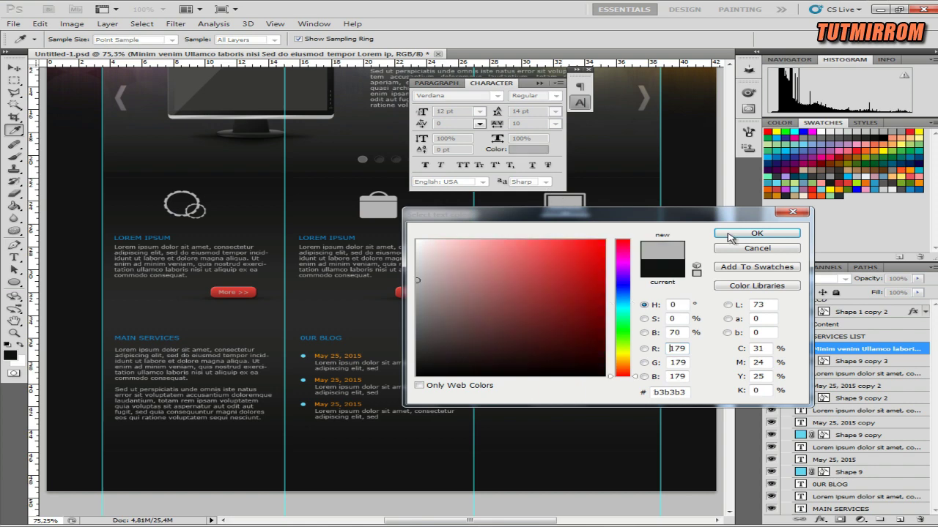
click(757, 233)
click(556, 111)
click(546, 238)
click(14, 68)
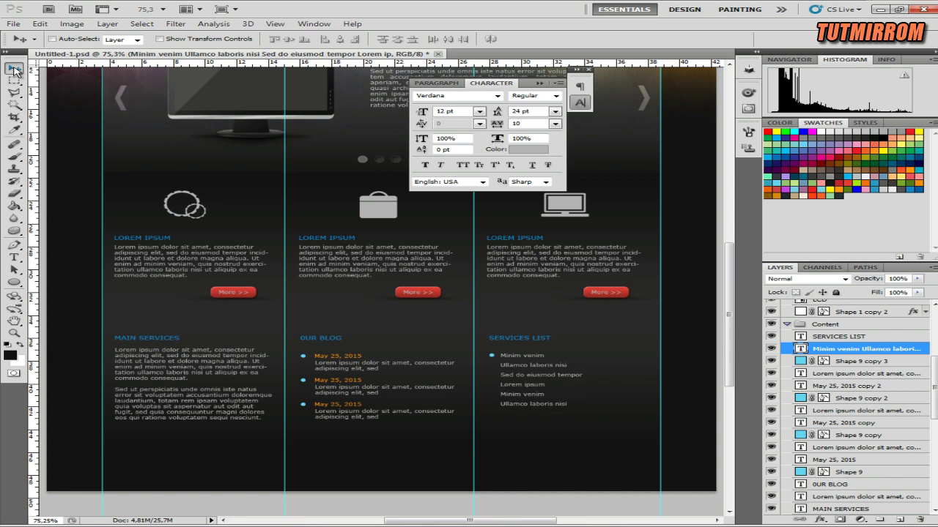
Step: Duplicate the services list bullet four times so each list item has a bullet
click(850, 363)
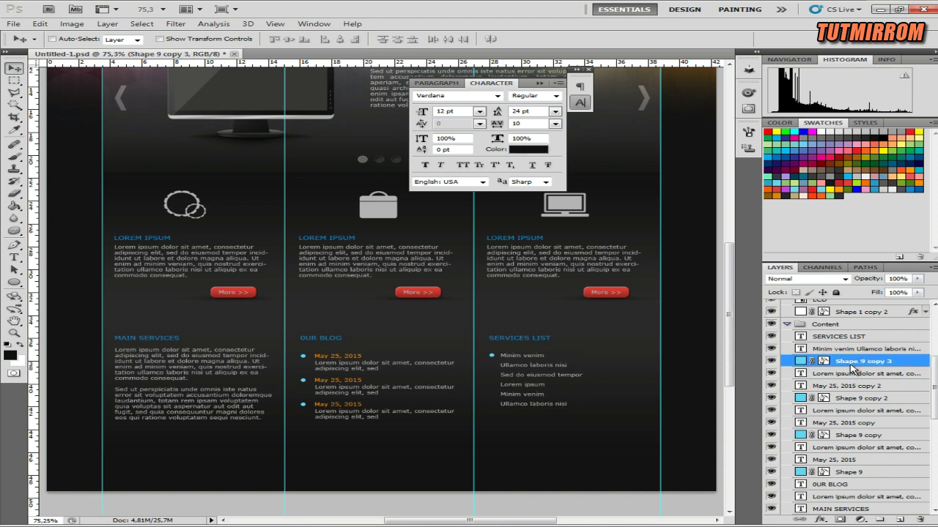
key(ctrl+j)
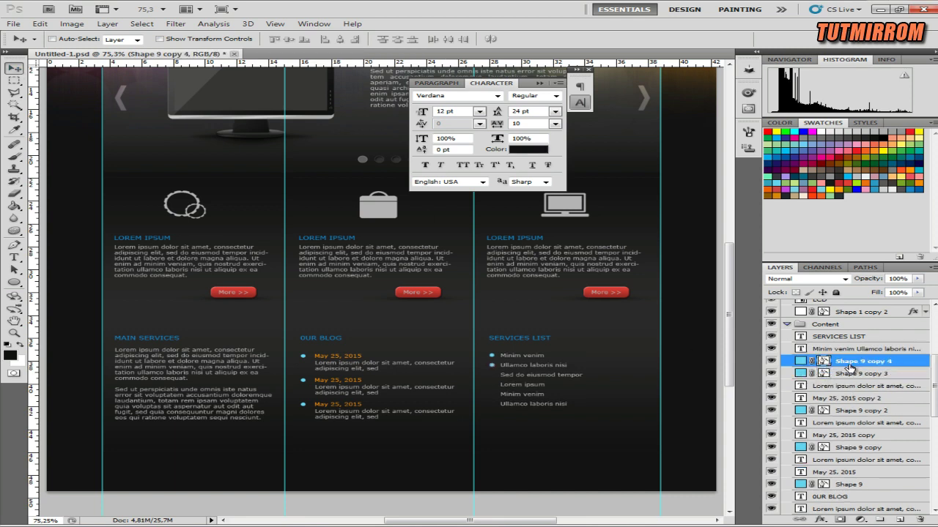
key(ctrl+j)
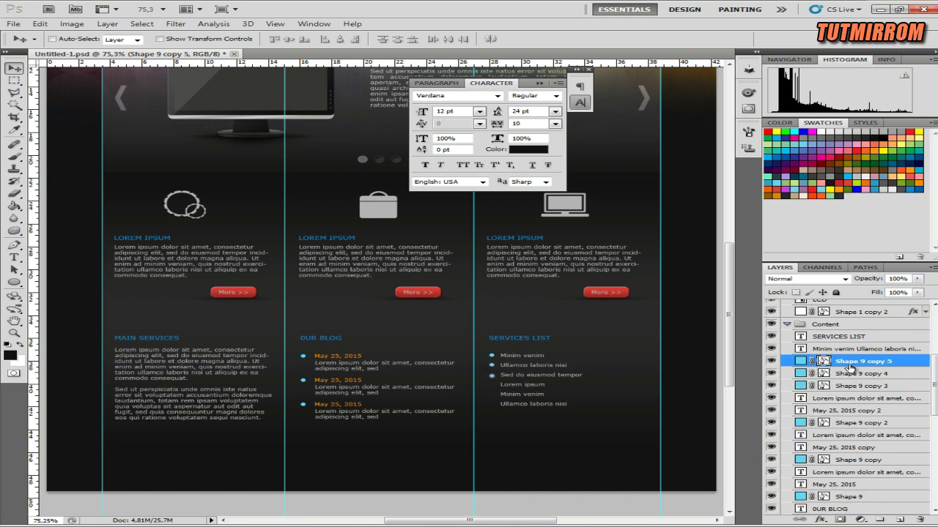
key(ctrl+j)
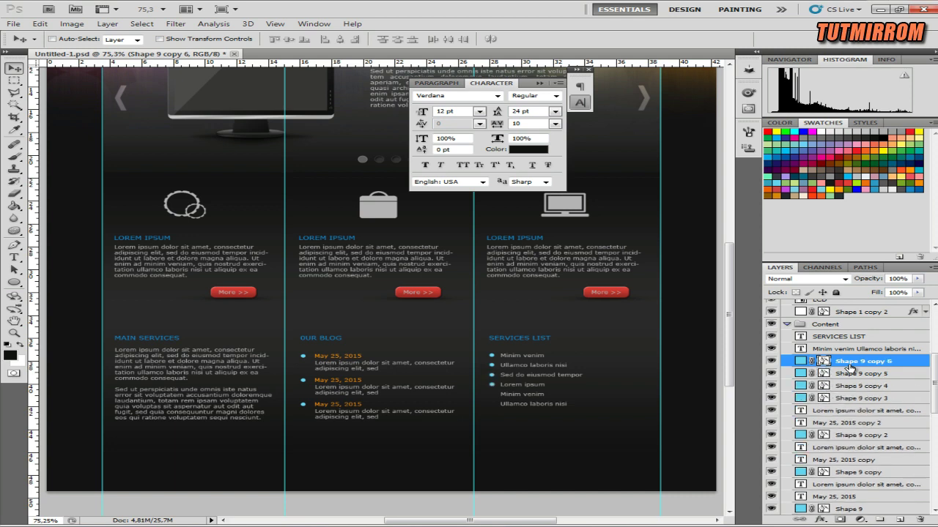
key(ctrl+j)
key(ctrl+j)
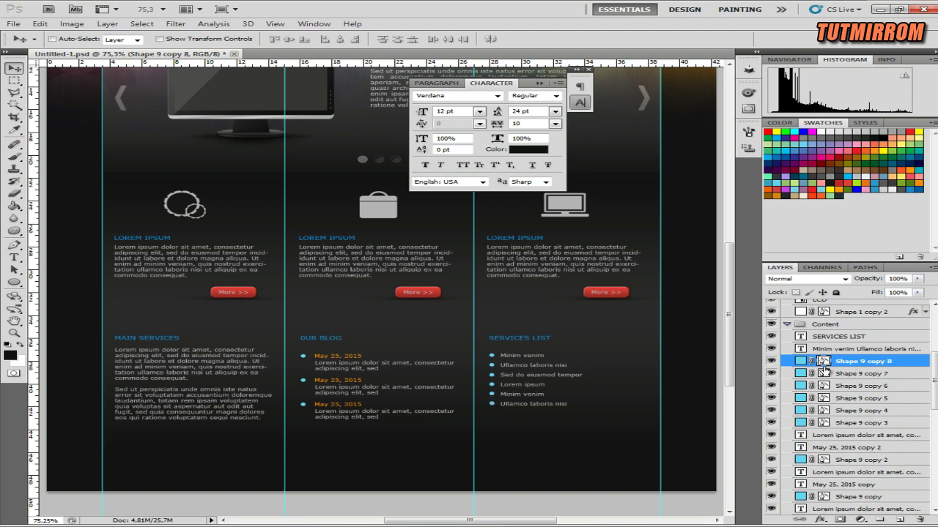
drag(730, 297, 731, 323)
Step: Colour the services list text orange and collapse the Content and Slideshow layer groups
click(864, 349)
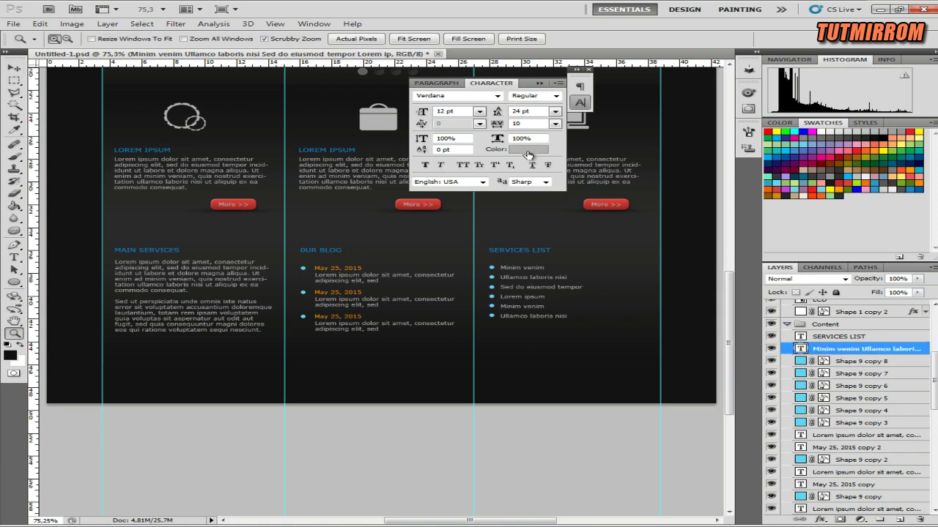
click(529, 149)
click(918, 177)
click(757, 233)
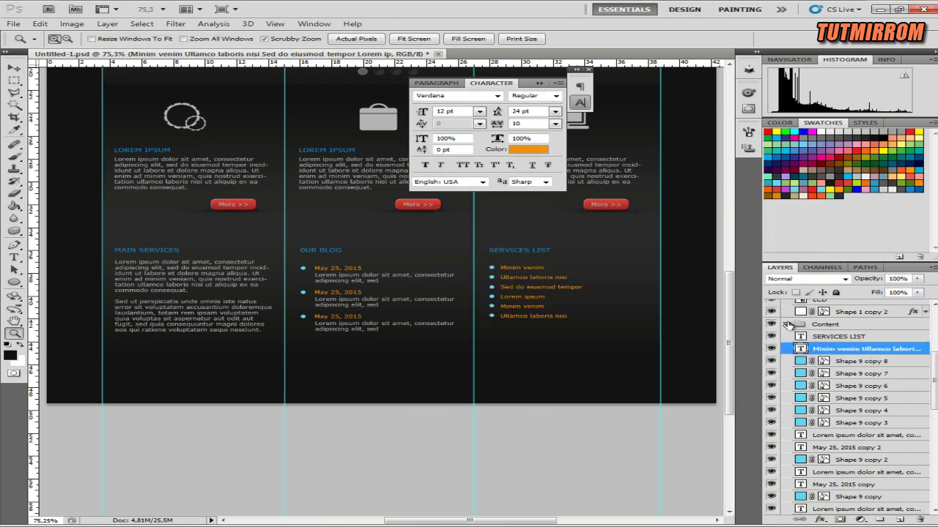
click(786, 324)
scroll(847, 399, up, 1)
click(786, 319)
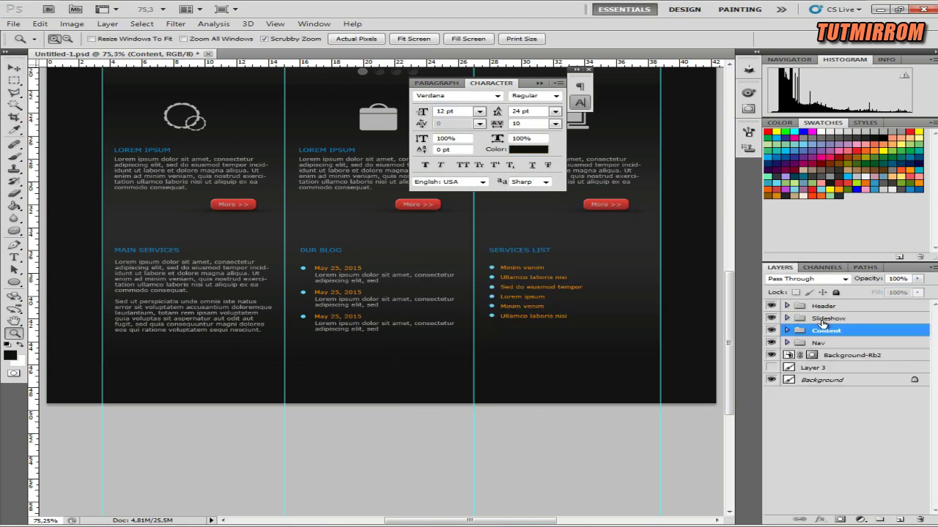
Step: Type the footer link row ('| SERVICES | PARTNERS | ...') in light grey b3b3b3 near the page bottom
click(855, 355)
key(v)
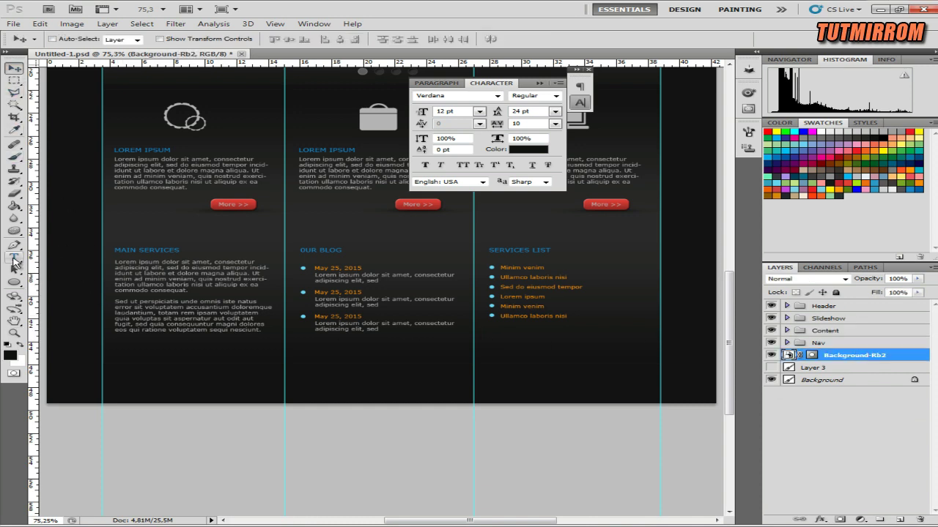
click(13, 258)
click(529, 149)
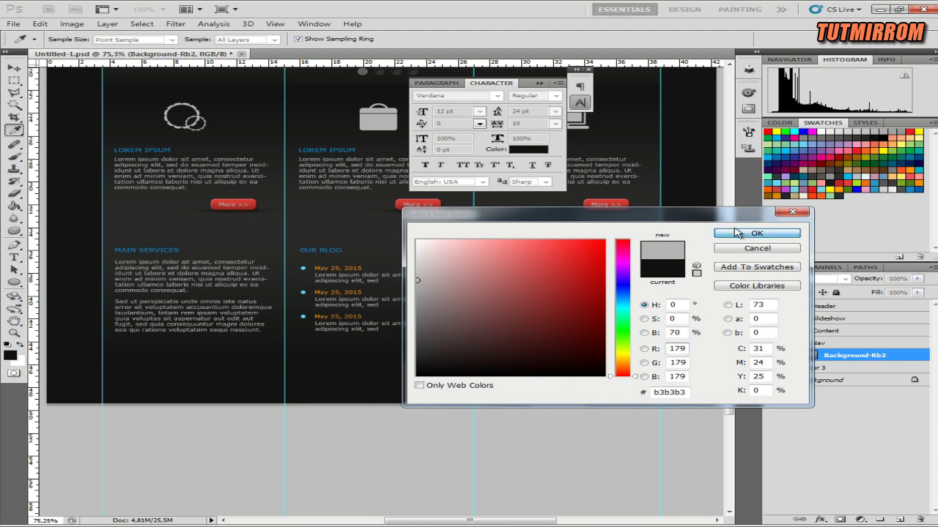
click(738, 233)
click(265, 380)
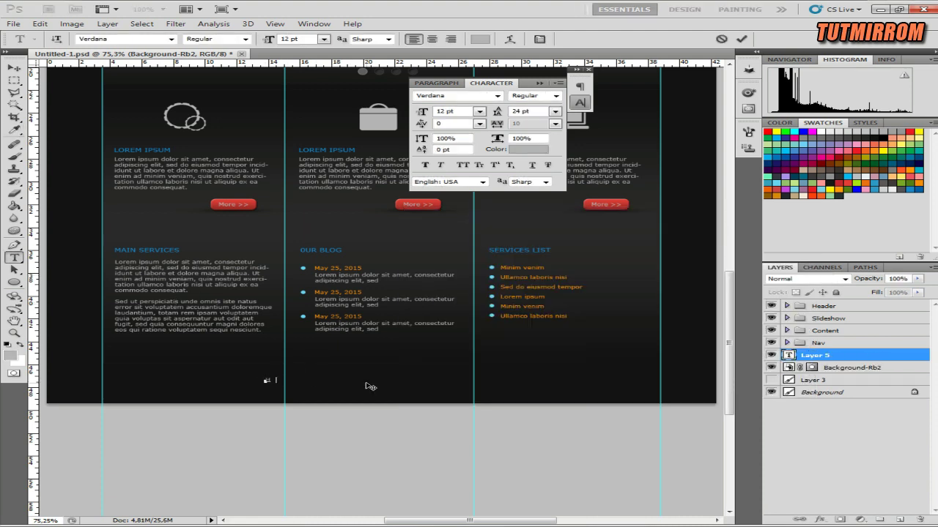
text(HOME|ABOUT US |)
text( SERVICES | PART)
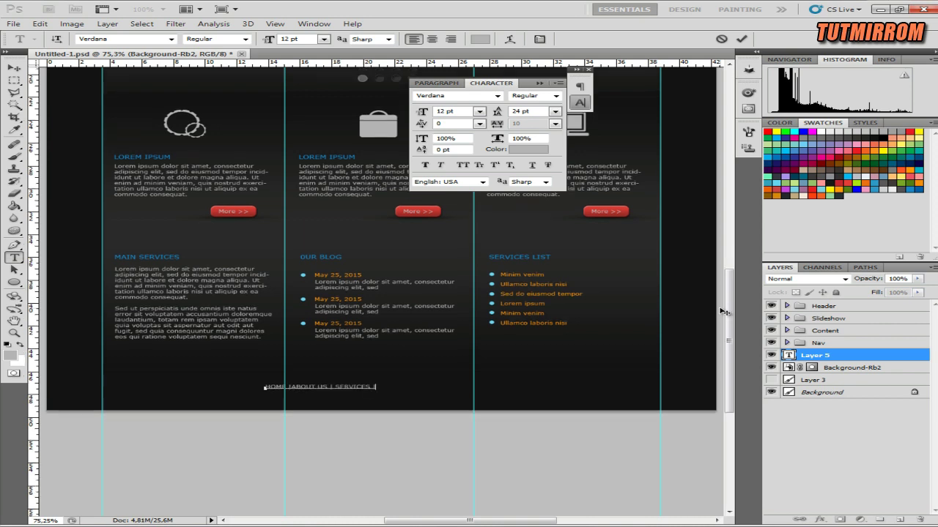
text(NERS | SUPPORT CONTACT US)
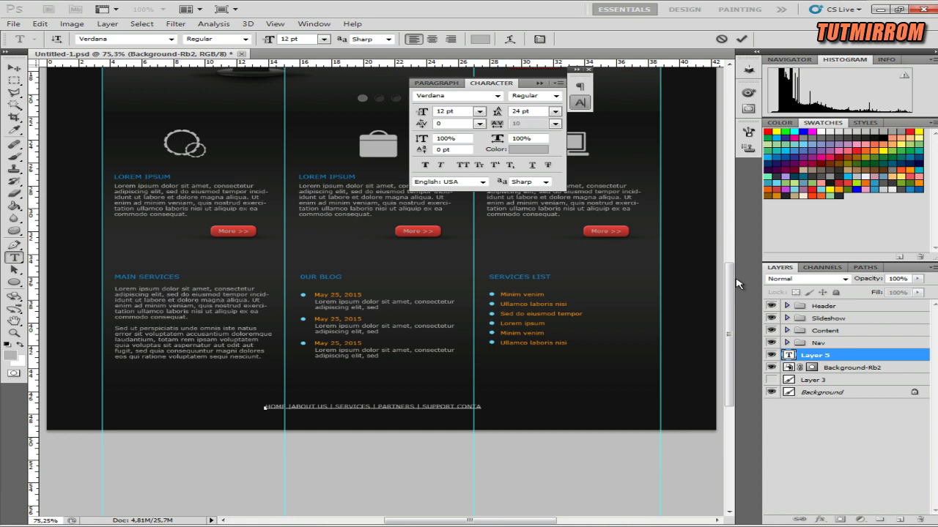
click(742, 39)
Step: Set the footer link text to 11 pt
double_click(788, 355)
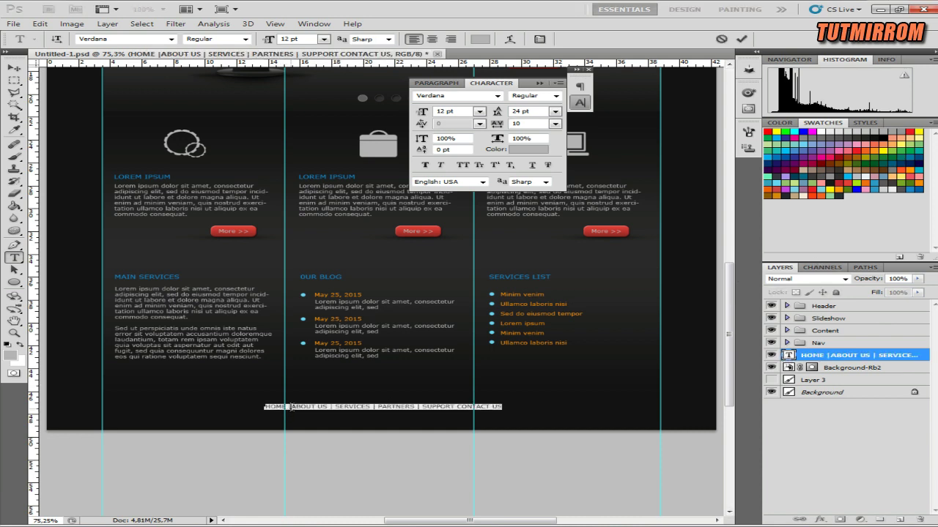
click(293, 409)
click(742, 39)
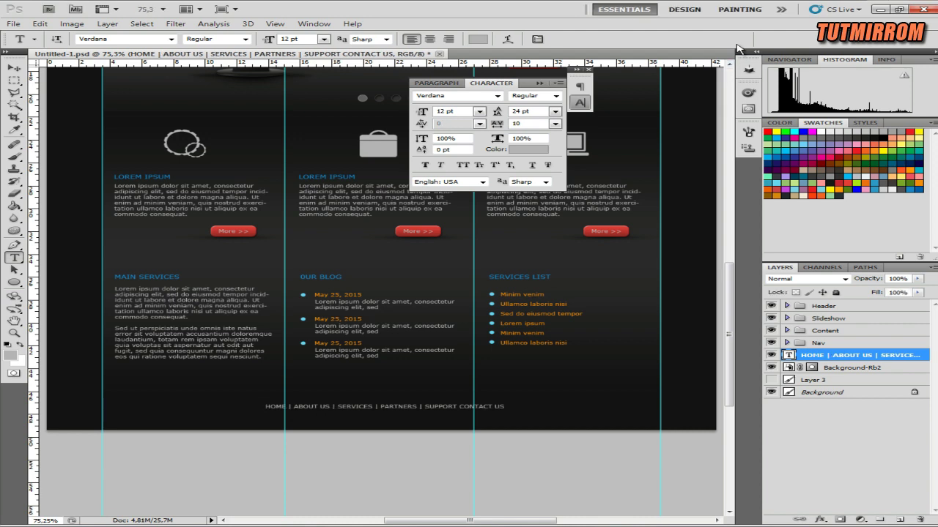
click(479, 111)
click(461, 176)
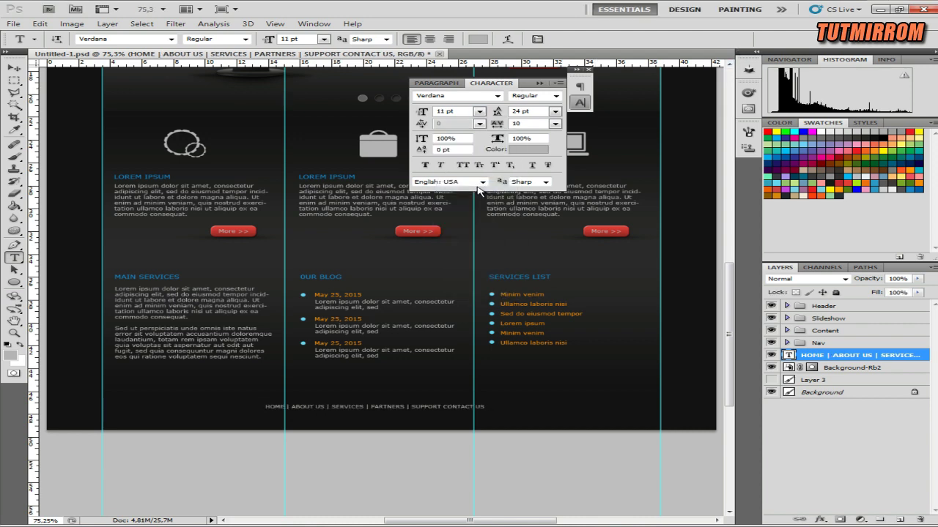
Step: Add a copyright line with the © symbol beneath the footer links, viewed at 100%
click(19, 69)
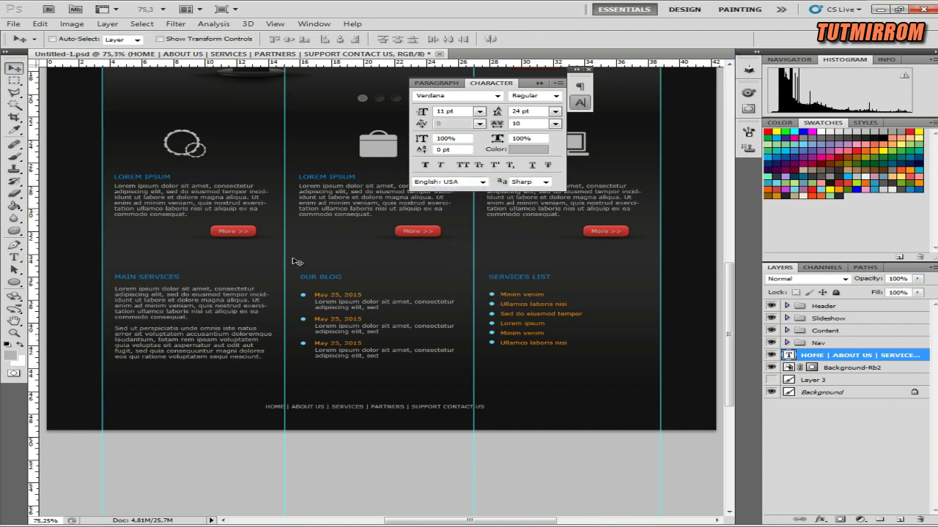
click(852, 369)
key(t)
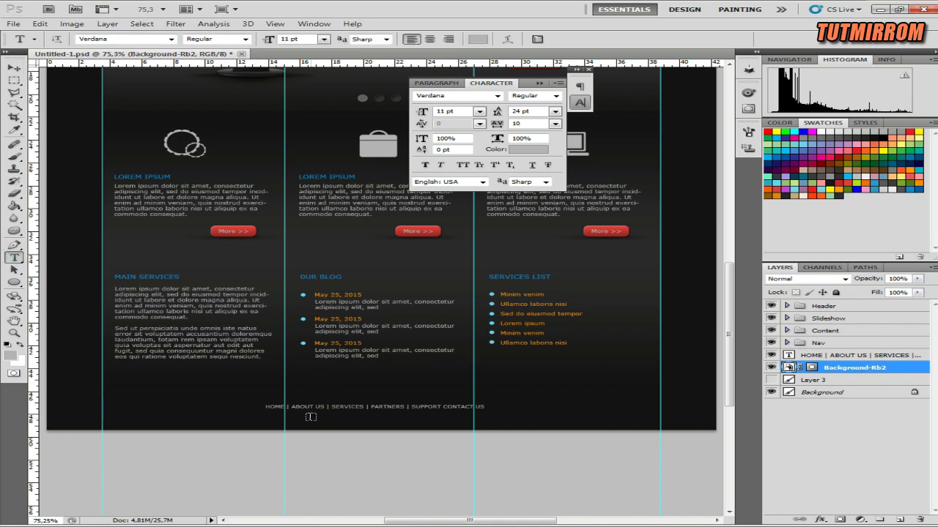
scroll(322, 381, down, 5)
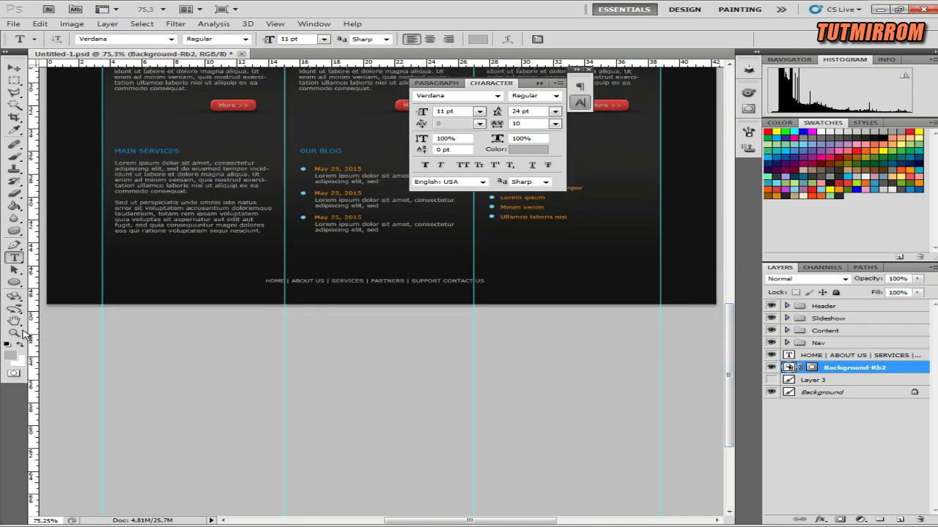
click(14, 332)
click(356, 39)
click(14, 258)
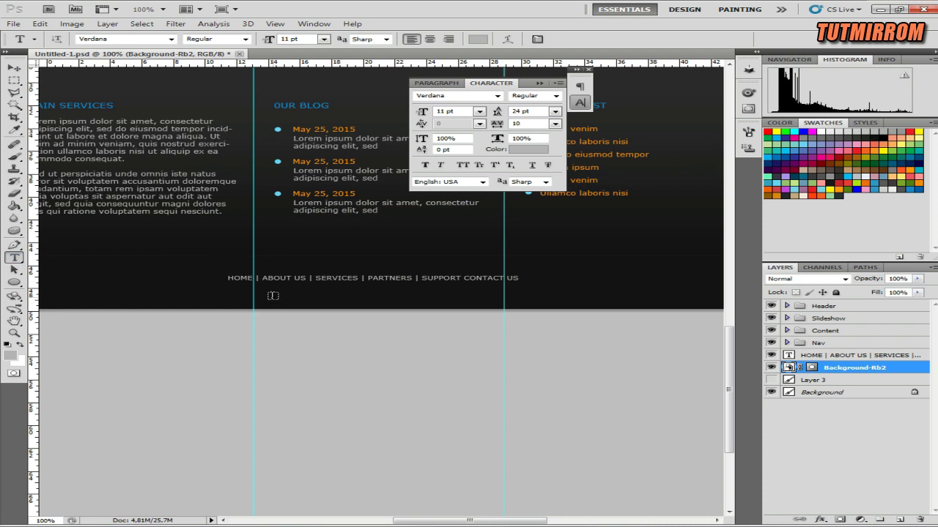
click(217, 293)
text(Copyright)
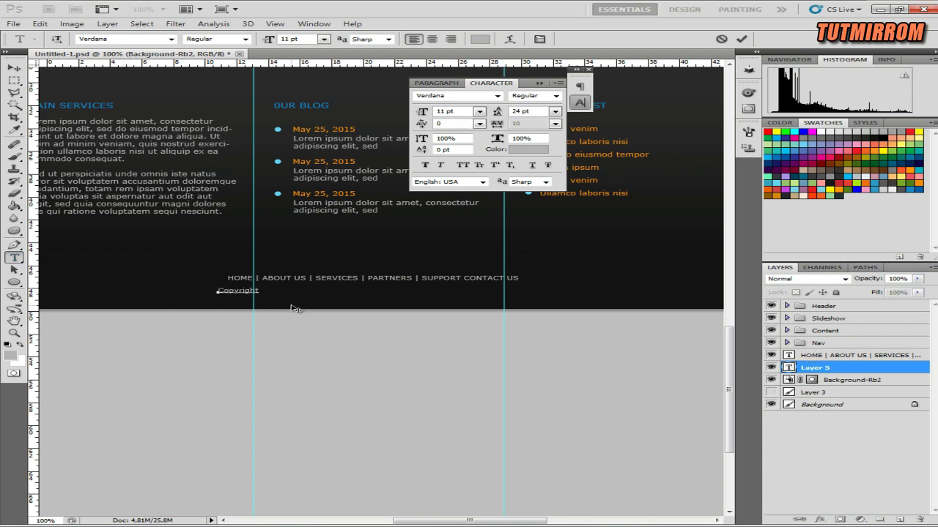
text( ©)
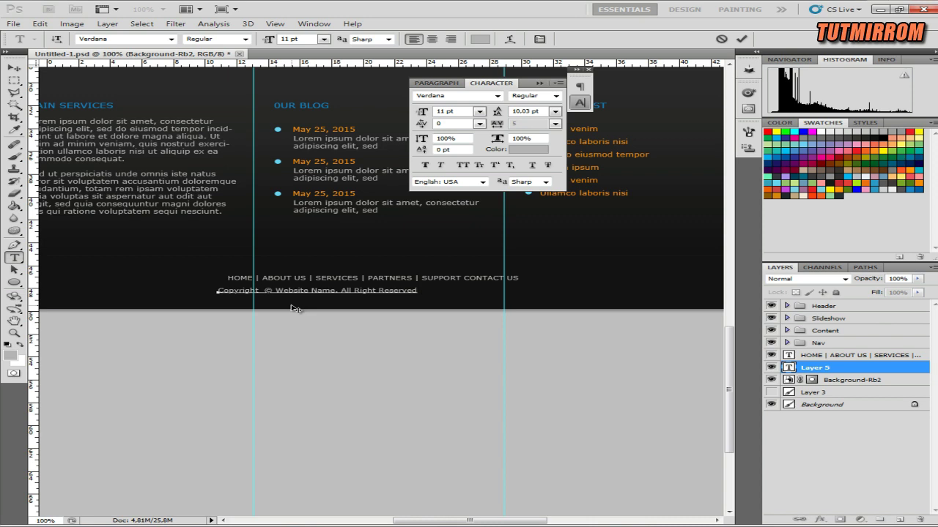
click(742, 39)
Step: Centre the copyright line horizontally under the footer links and nudge the links down
key(v)
shift+click(831, 356)
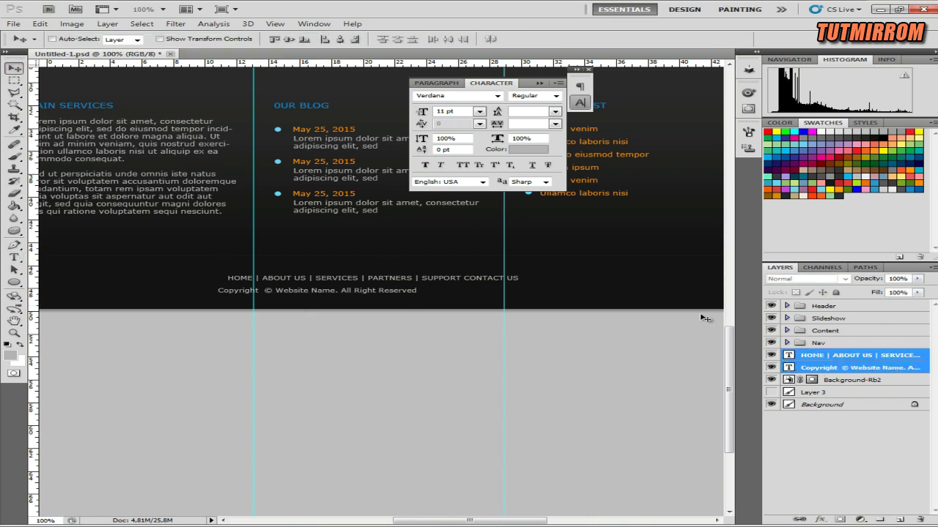
click(340, 38)
click(289, 39)
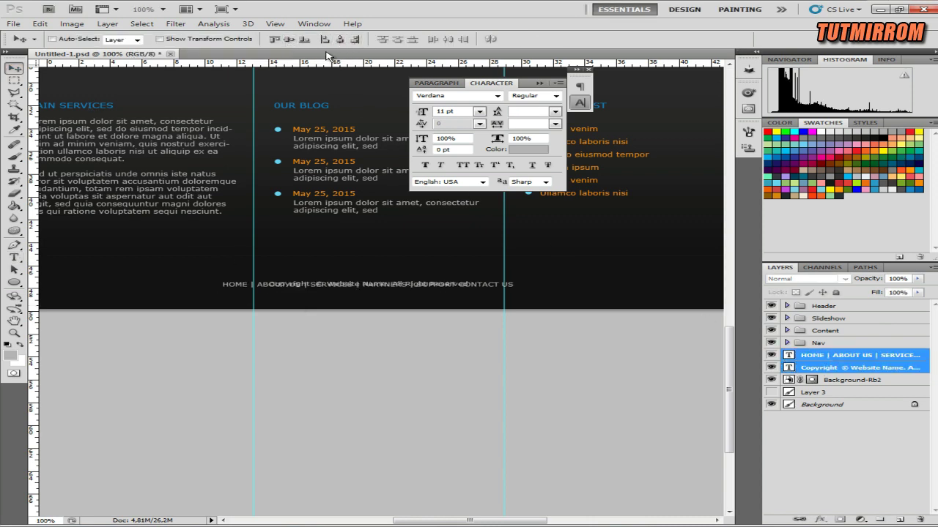
key(ctrl+z)
click(844, 357)
key(Down)
key(Down)
key(Down)
key(Down)
key(Down)
key(Down)
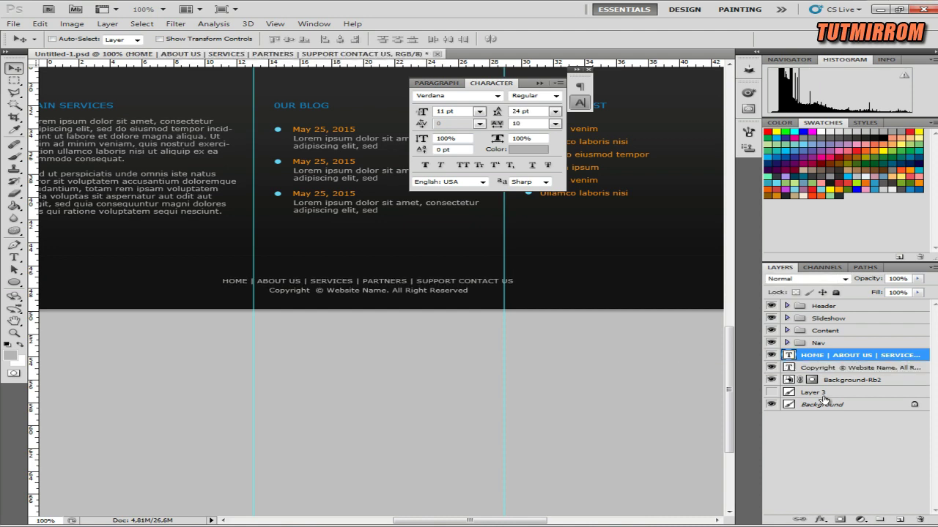
Step: Insert the missing '|' separator before CONTACT US in the footer links
double_click(789, 355)
click(487, 293)
click(460, 281)
text(|)
click(742, 39)
Step: Fit the whole layout in the window and select the copyright and Background layers
key(v)
click(15, 333)
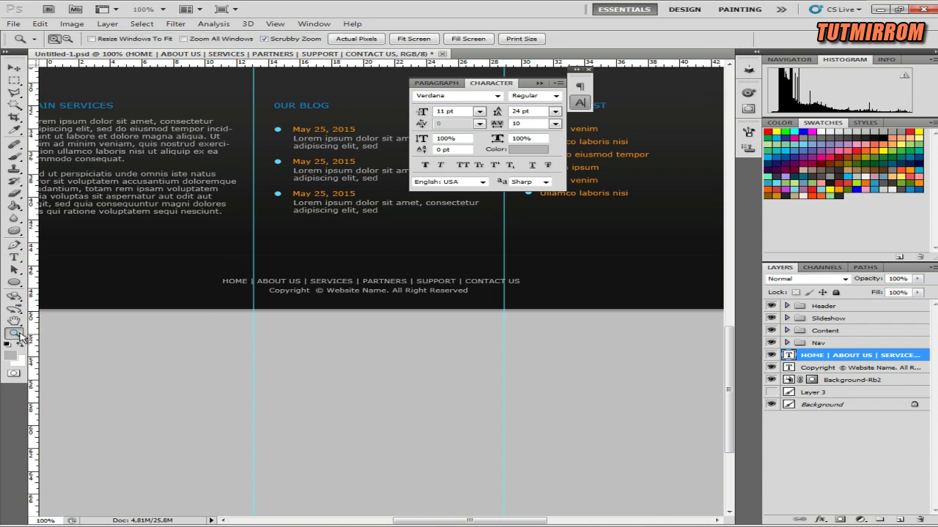
click(414, 39)
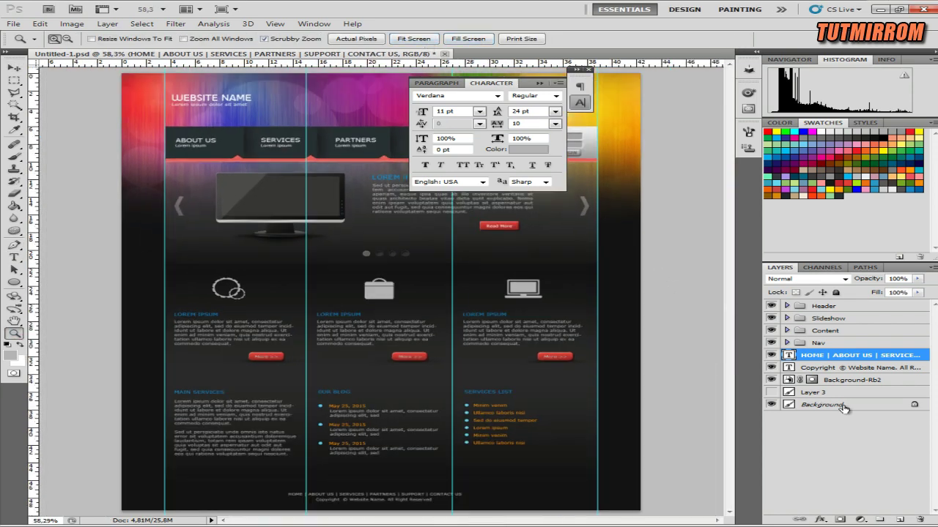
shift+click(854, 366)
ctrl+click(854, 404)
key(v)
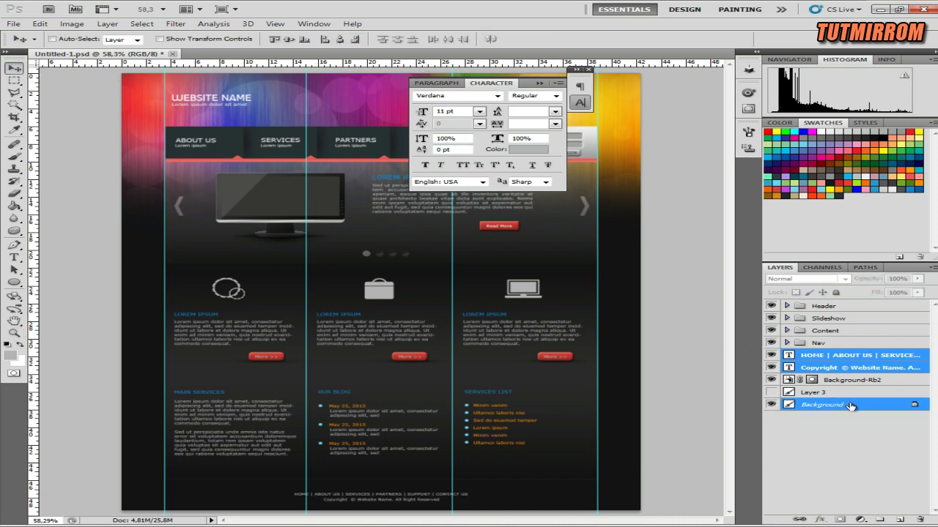
Step: Close the Character panel, hide grid and guides, and hide all panels for a clean view
click(588, 69)
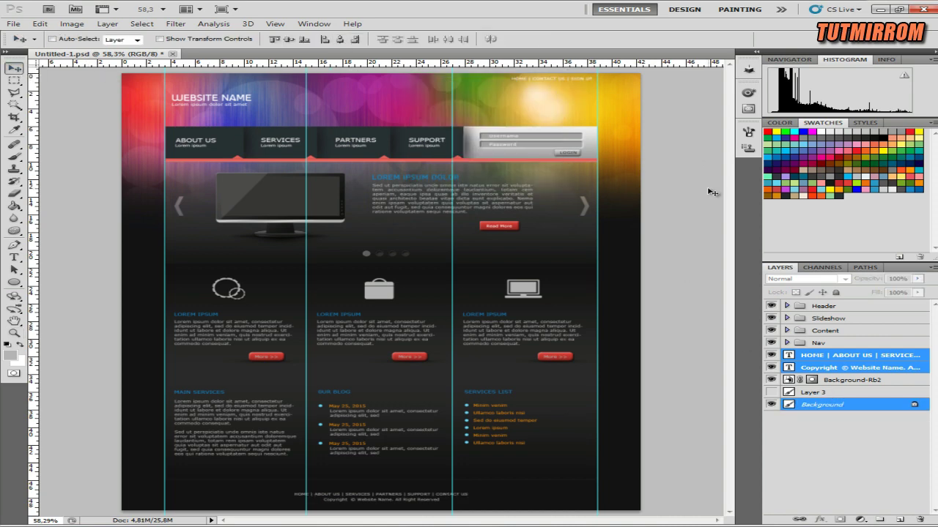
key(ctrl+apostrophe)
key(ctrl+h)
click(933, 57)
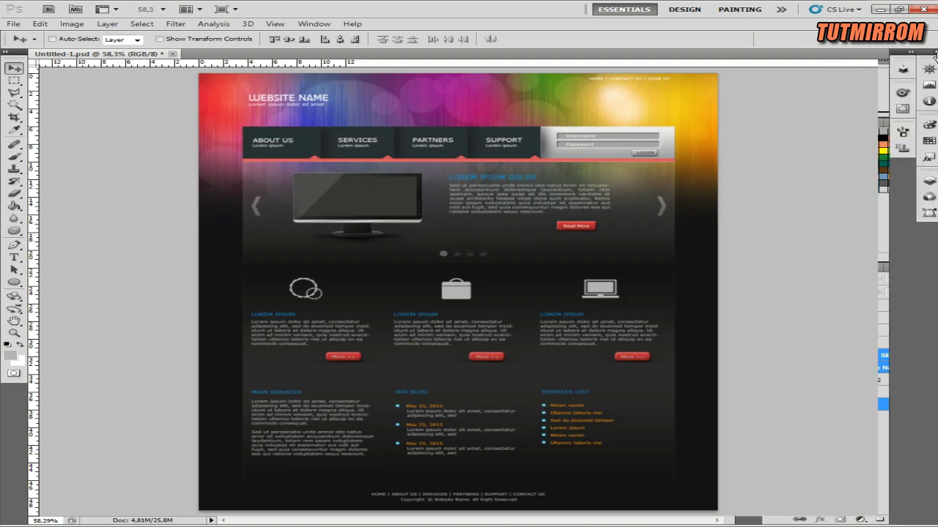
key(Tab)
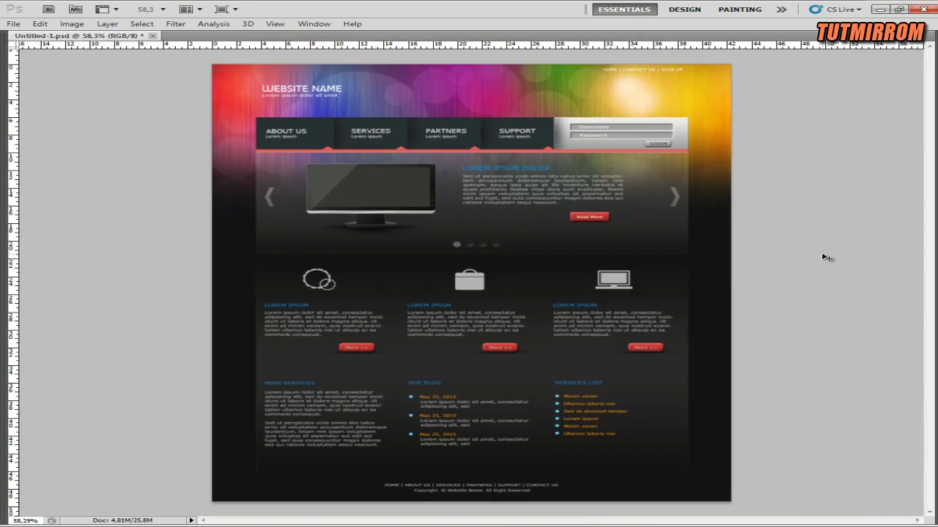